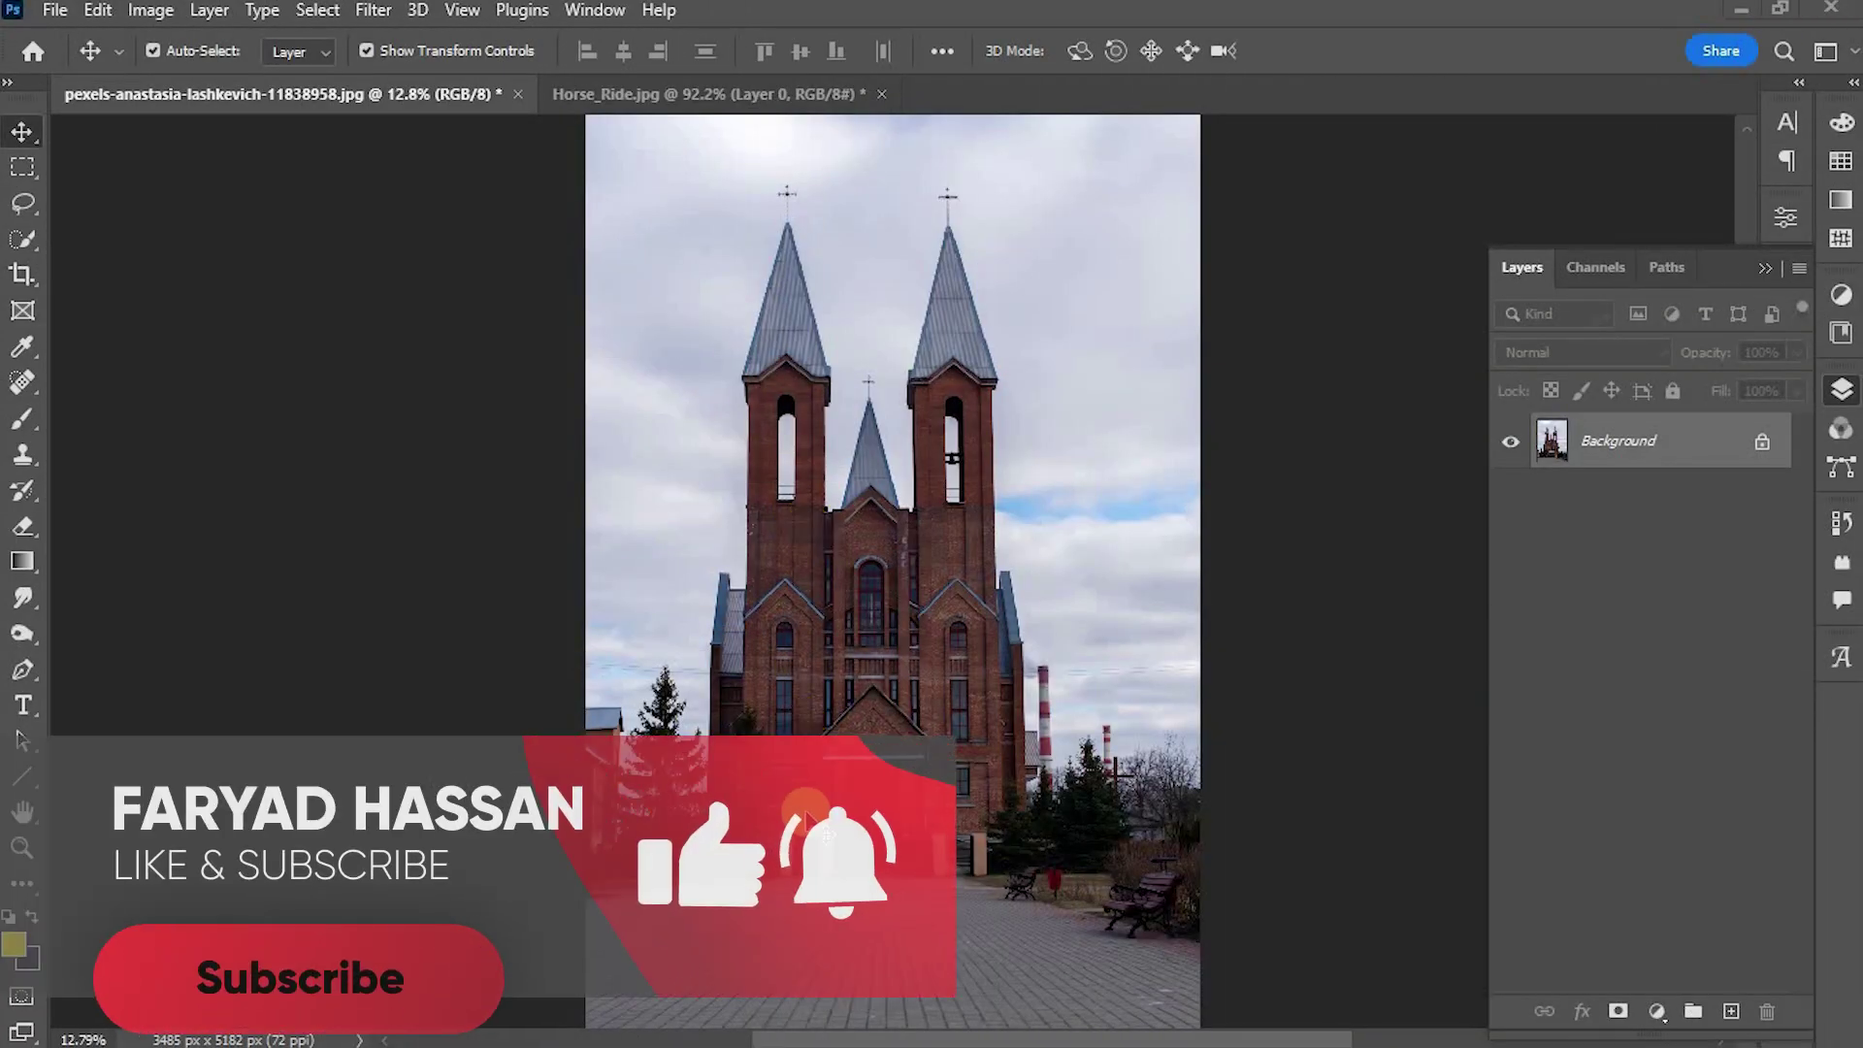
- Switch between the church photo and Horse_Ride.jpg, ending on Horse_Ride.jpg with its layer properties shown
{"action": "left_click", "coordinate": [666, 91]}
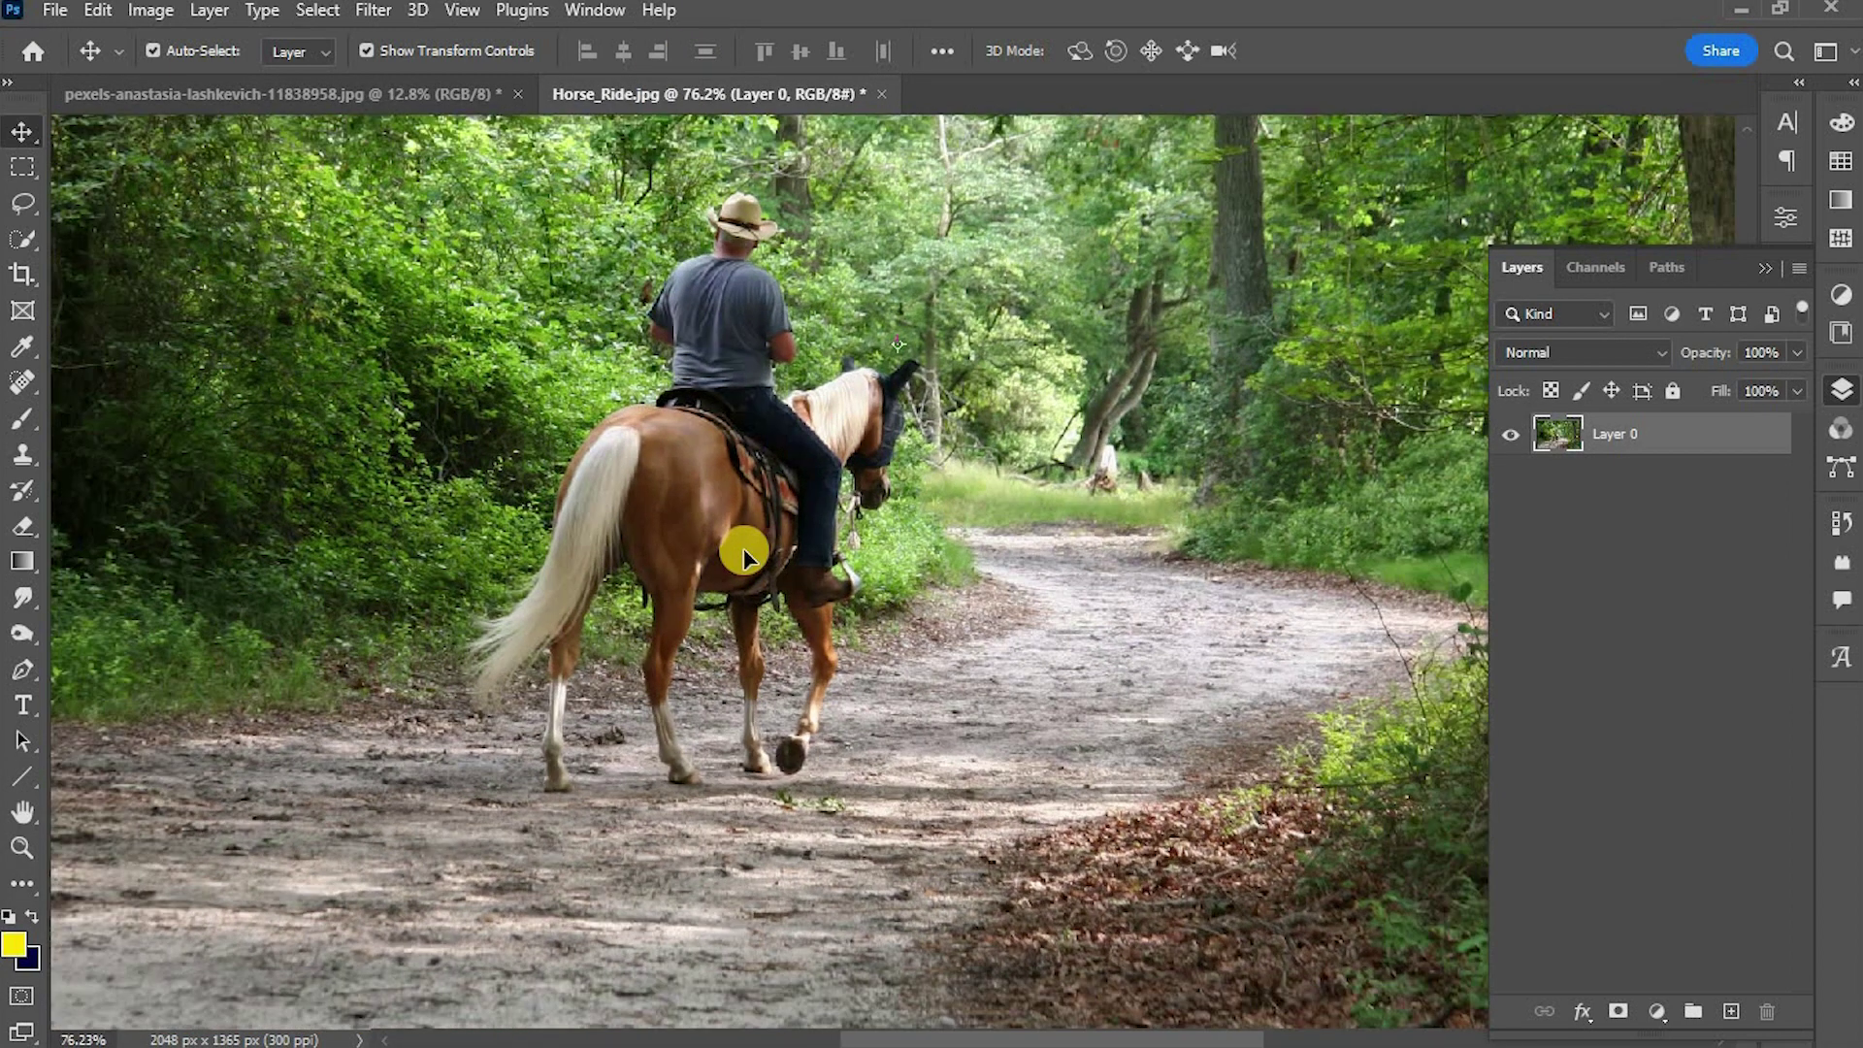
{"action": "scroll", "coordinate": [691, 504], "scroll_direction": "down", "scroll_amount": 2}
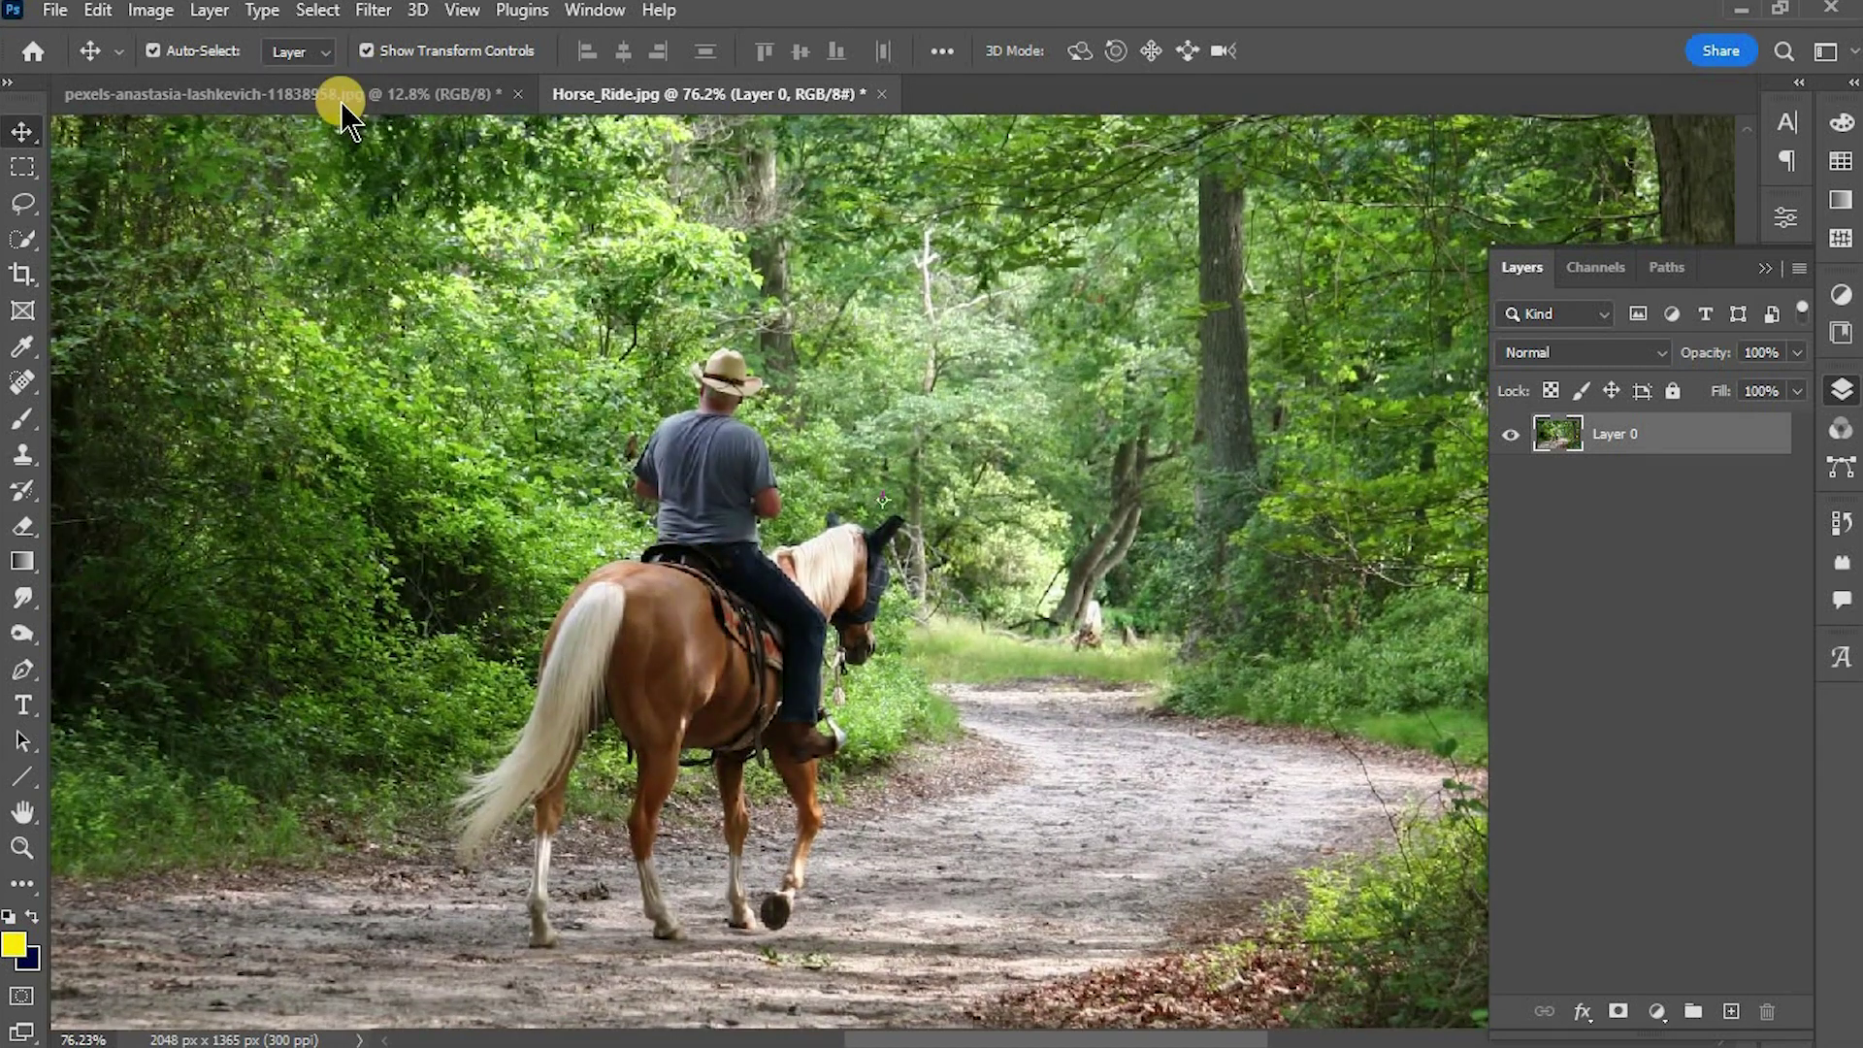
{"action": "left_click", "coordinate": [341, 102]}
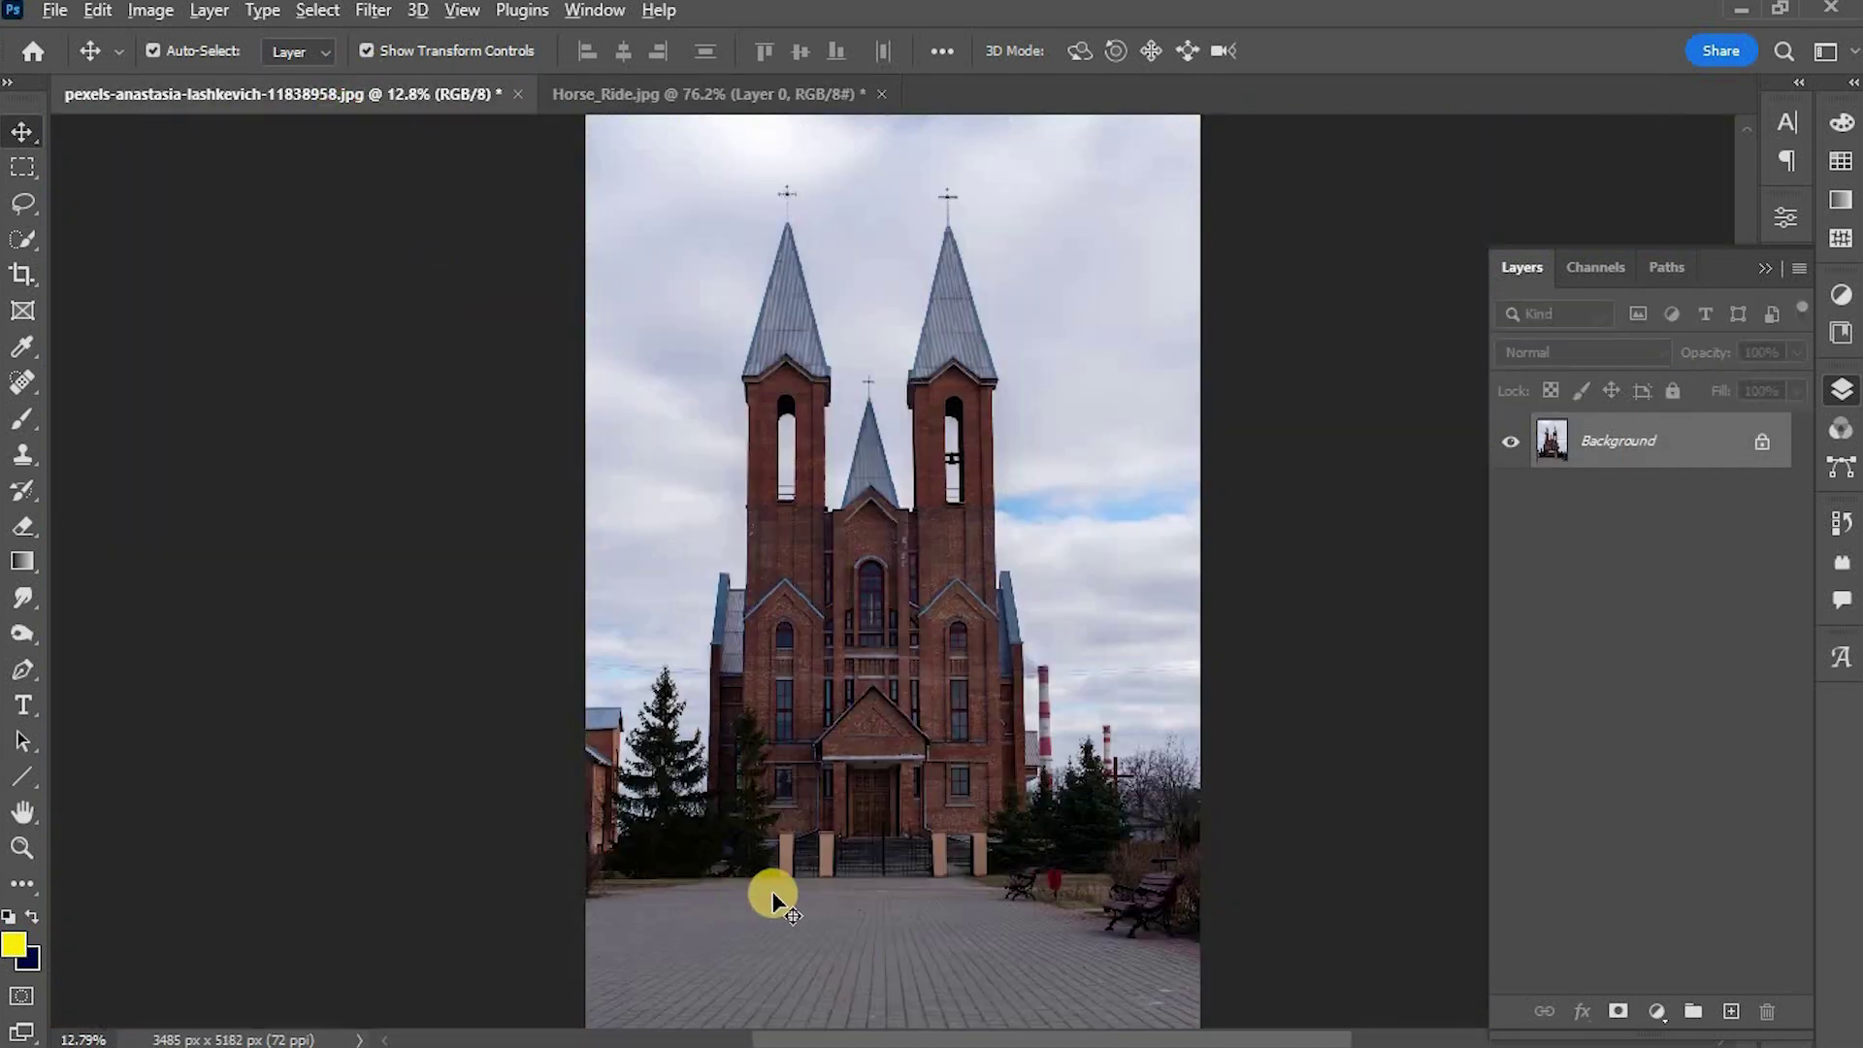
{"action": "scroll", "coordinate": [772, 898], "scroll_direction": "down", "scroll_amount": 1}
{"action": "scroll", "coordinate": [773, 898], "scroll_direction": "up", "scroll_amount": 2}
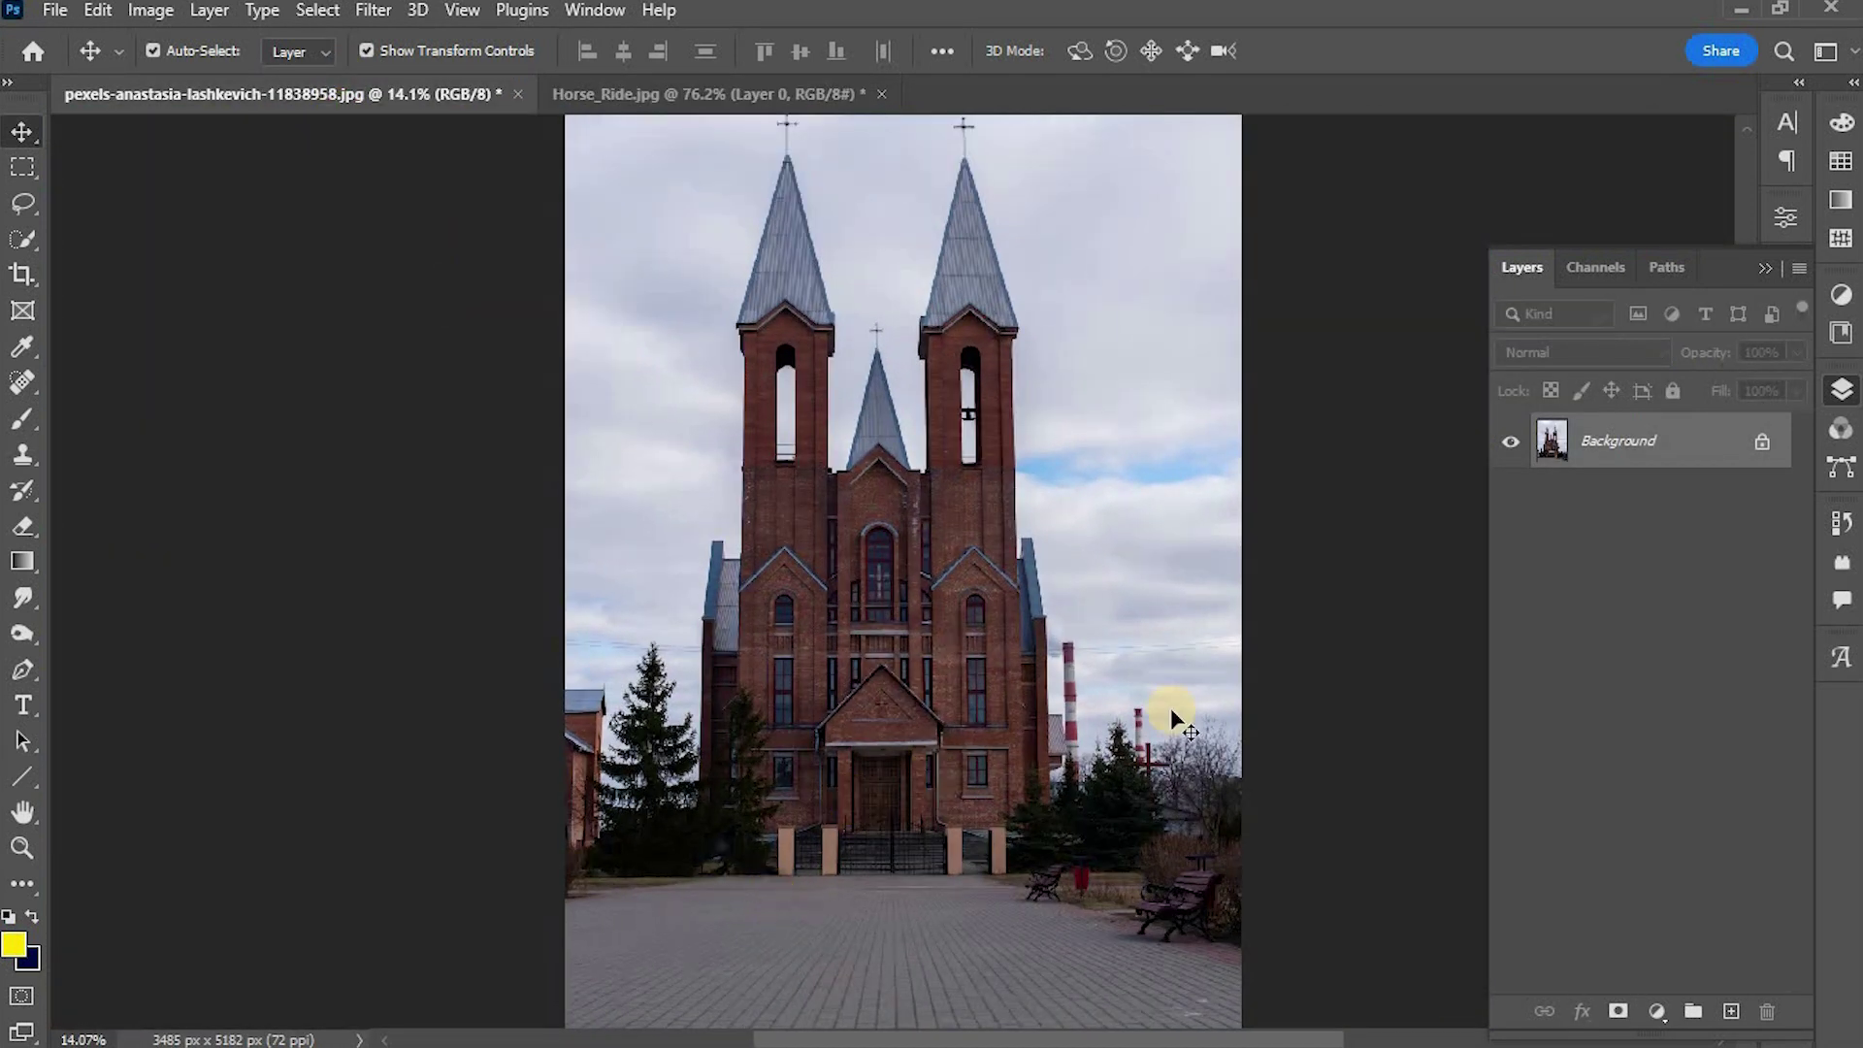
{"action": "left_click", "coordinate": [766, 93]}
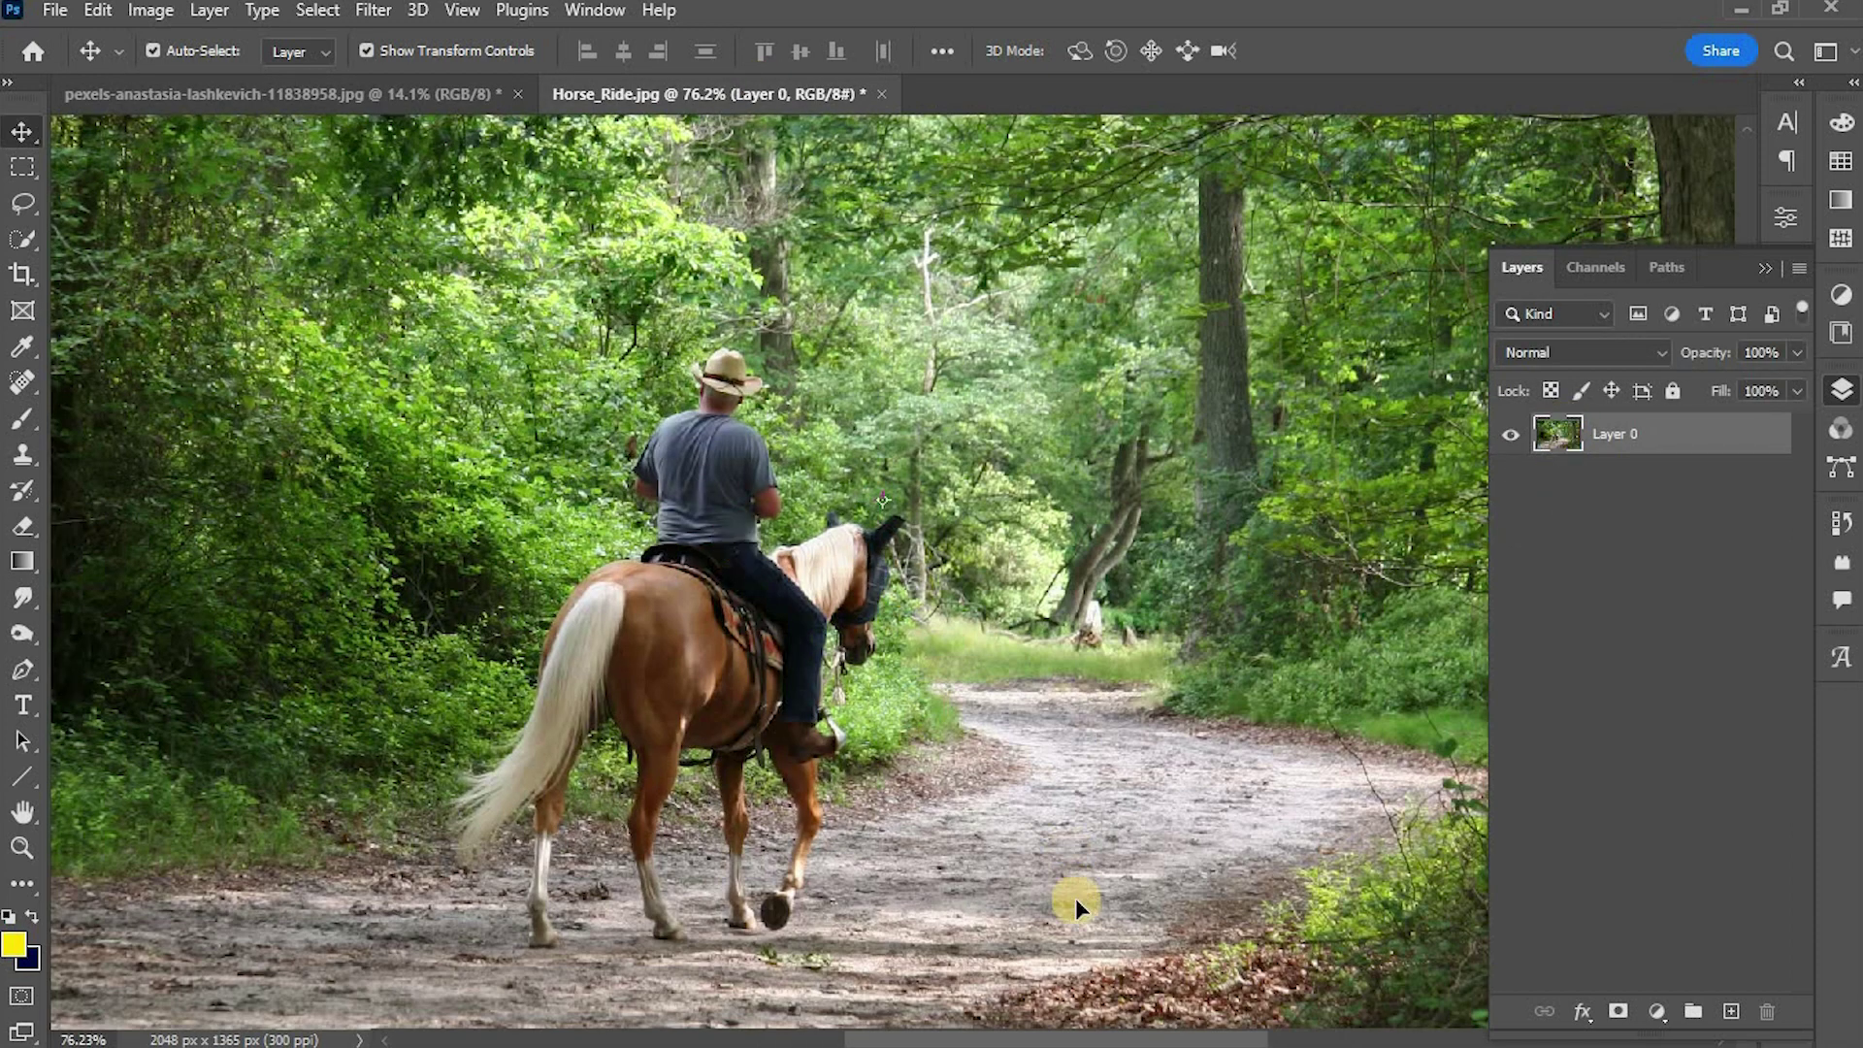
{"action": "left_click", "coordinate": [1787, 219]}
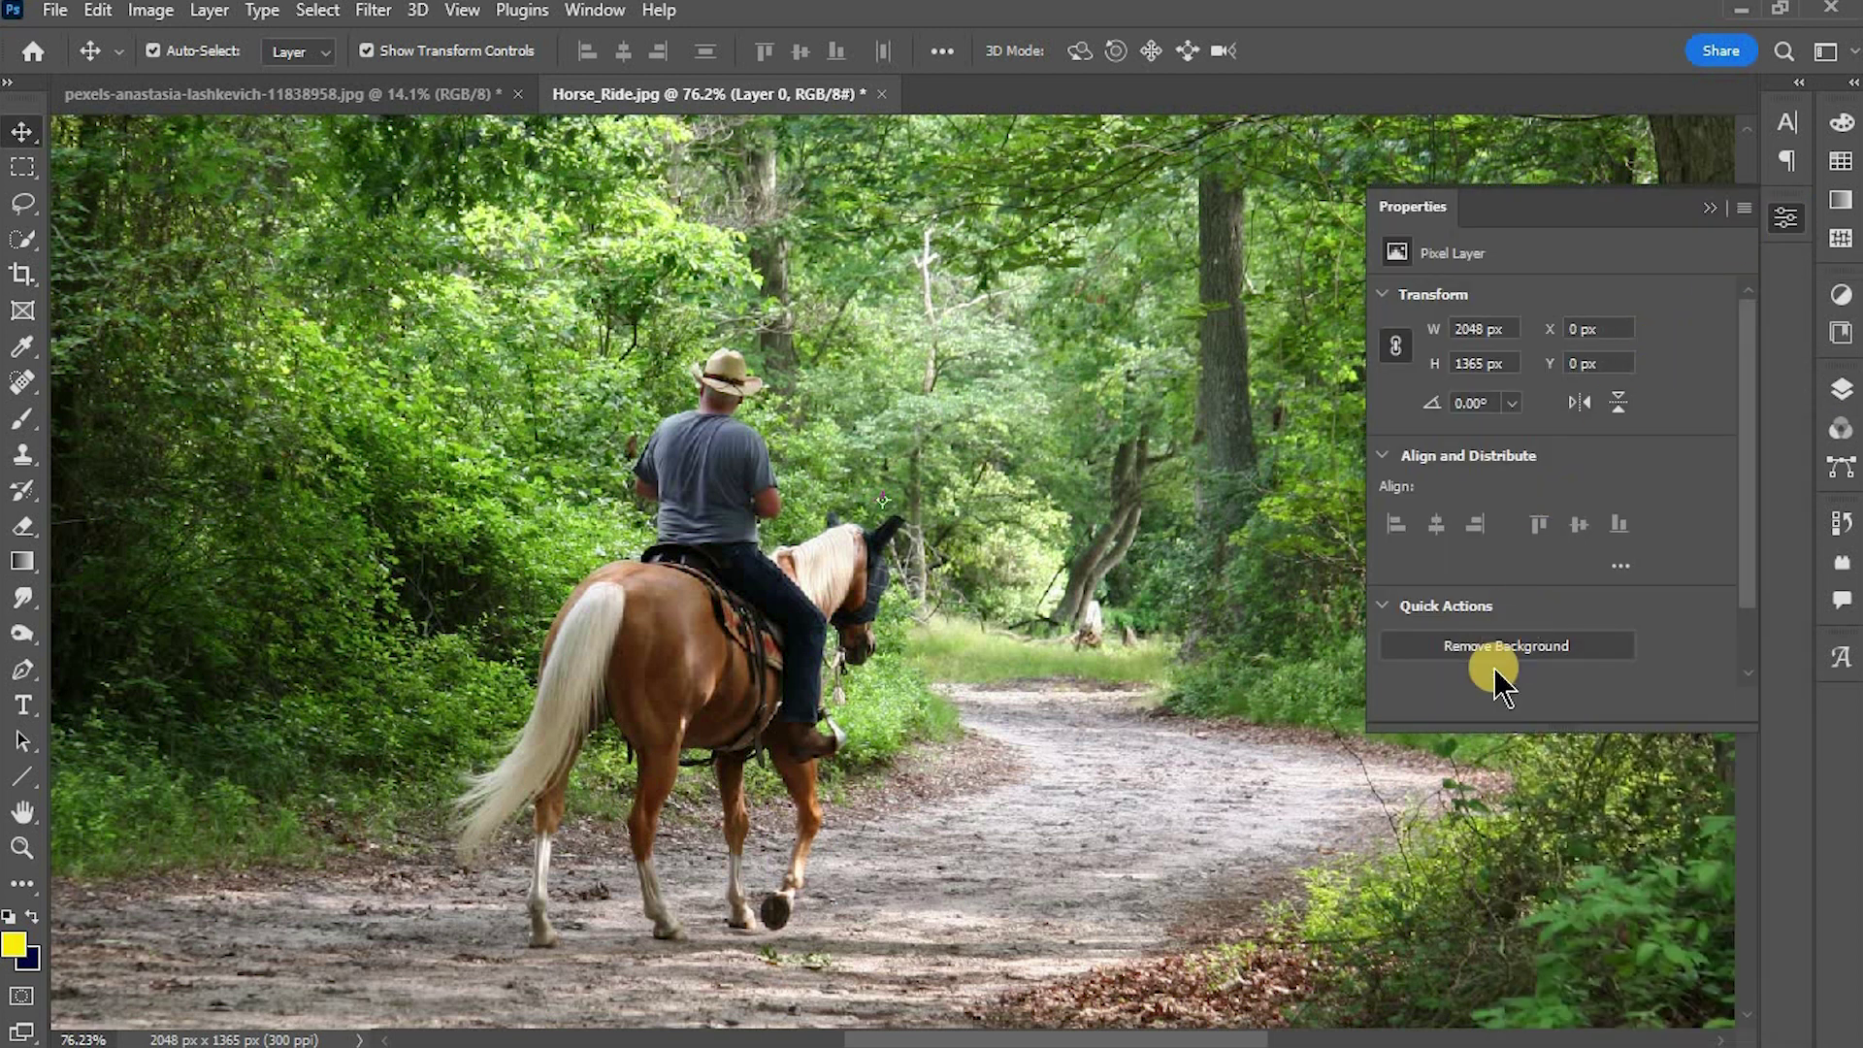
- Remove the forest background behind the rider and convert the cut-out layer to a smart object
{"action": "left_click", "coordinate": [1507, 642]}
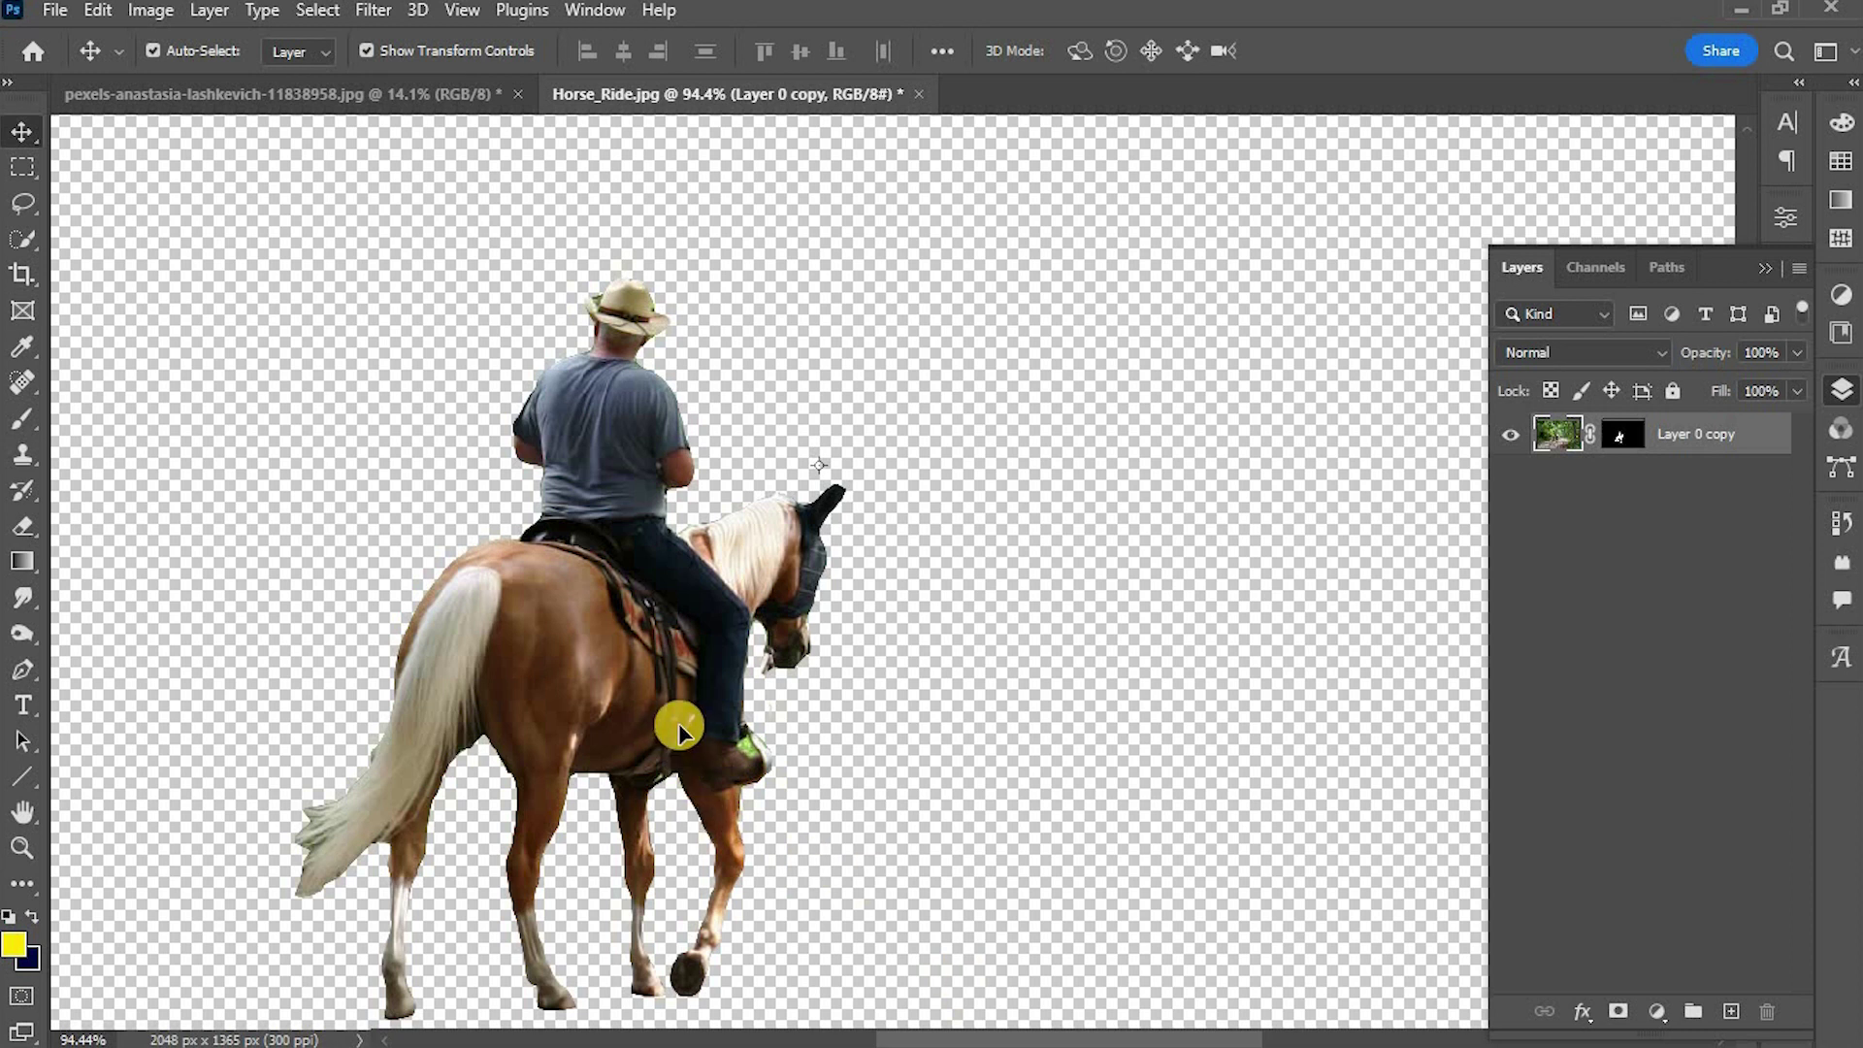
{"action": "right_click", "coordinate": [1719, 456]}
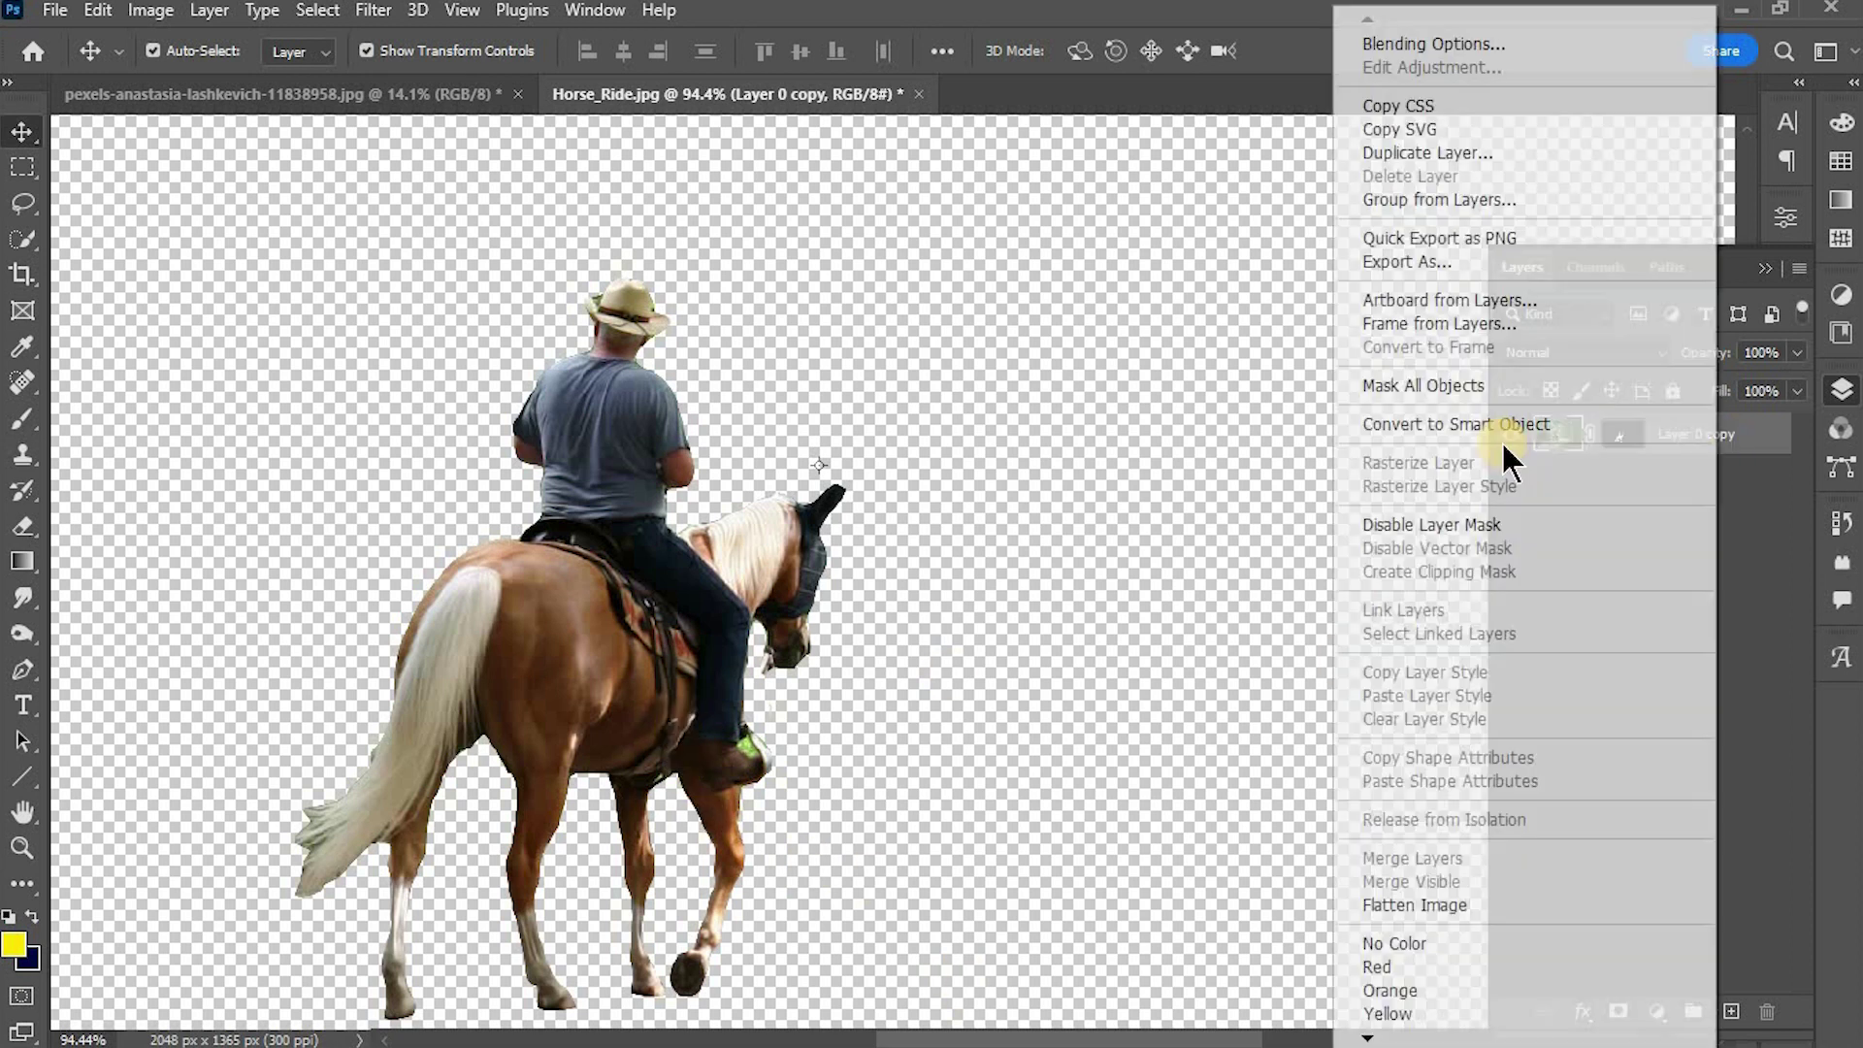
{"action": "left_click", "coordinate": [1469, 427]}
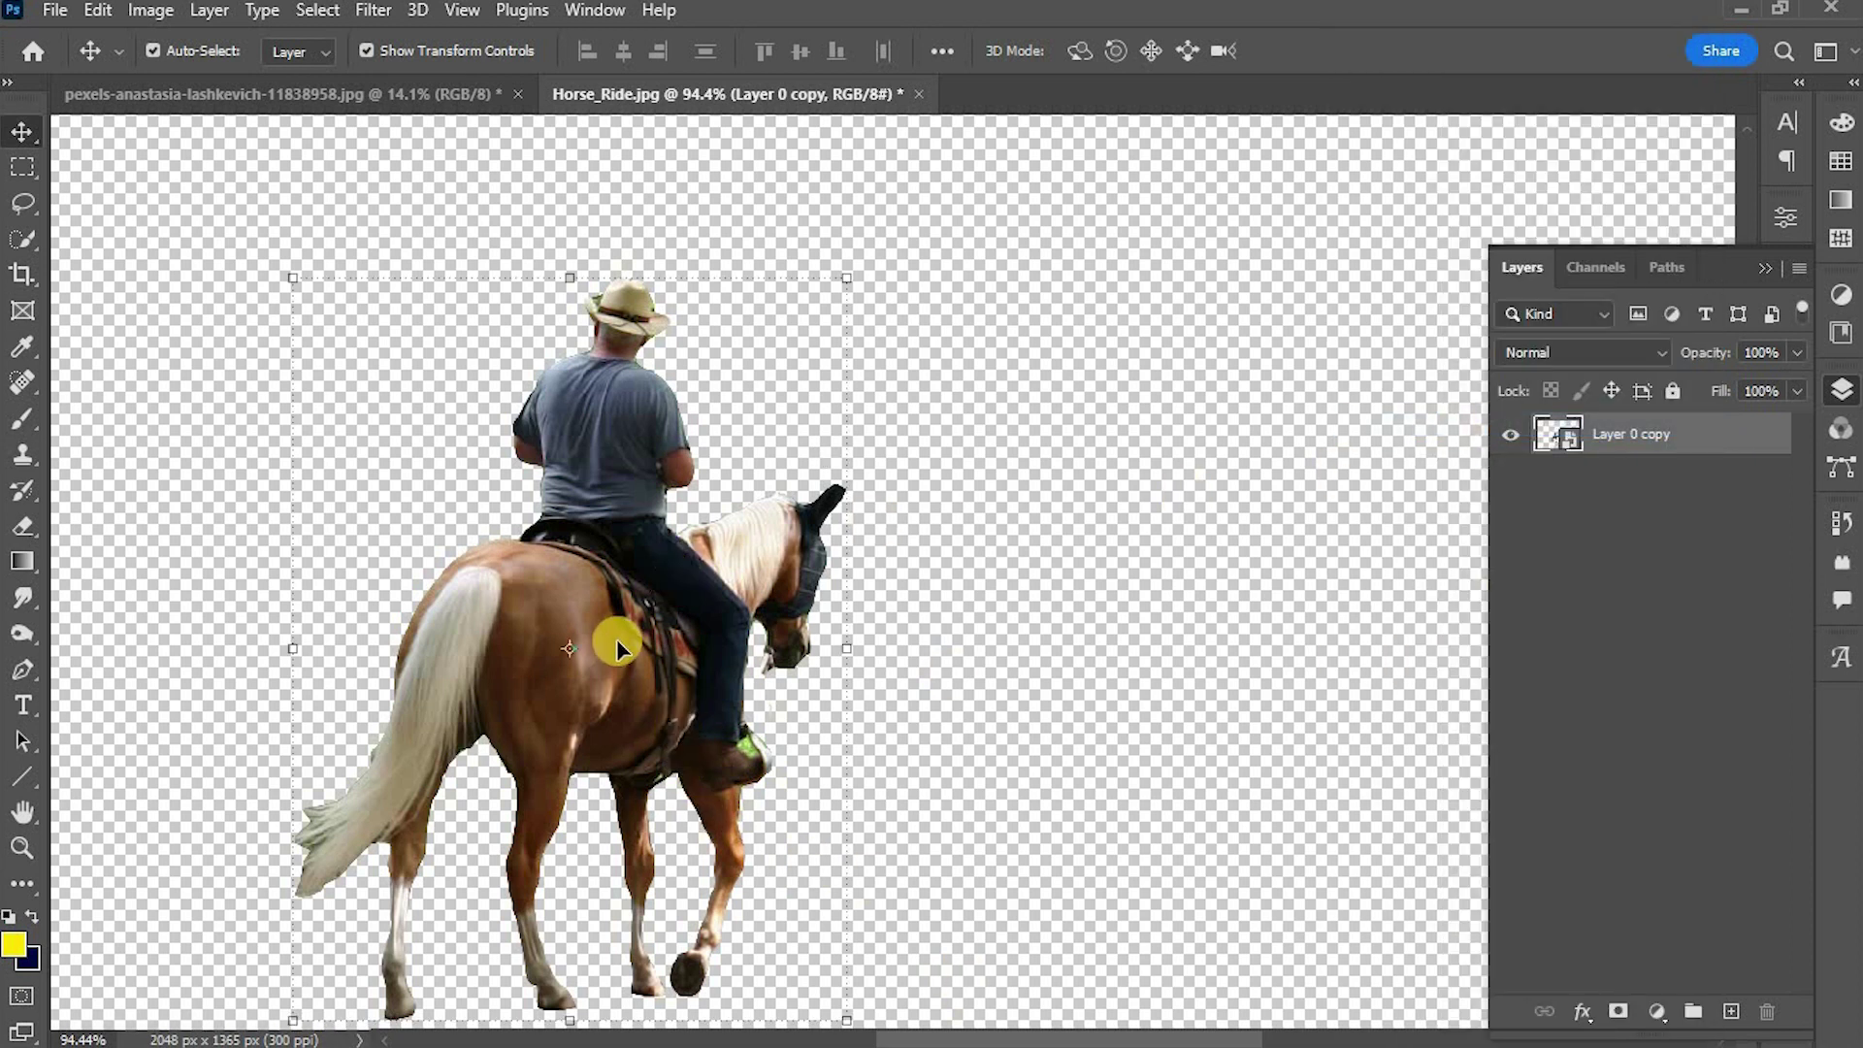
{"action": "left_click_drag", "start_coordinate": [603, 541], "coordinate": [464, 89]}
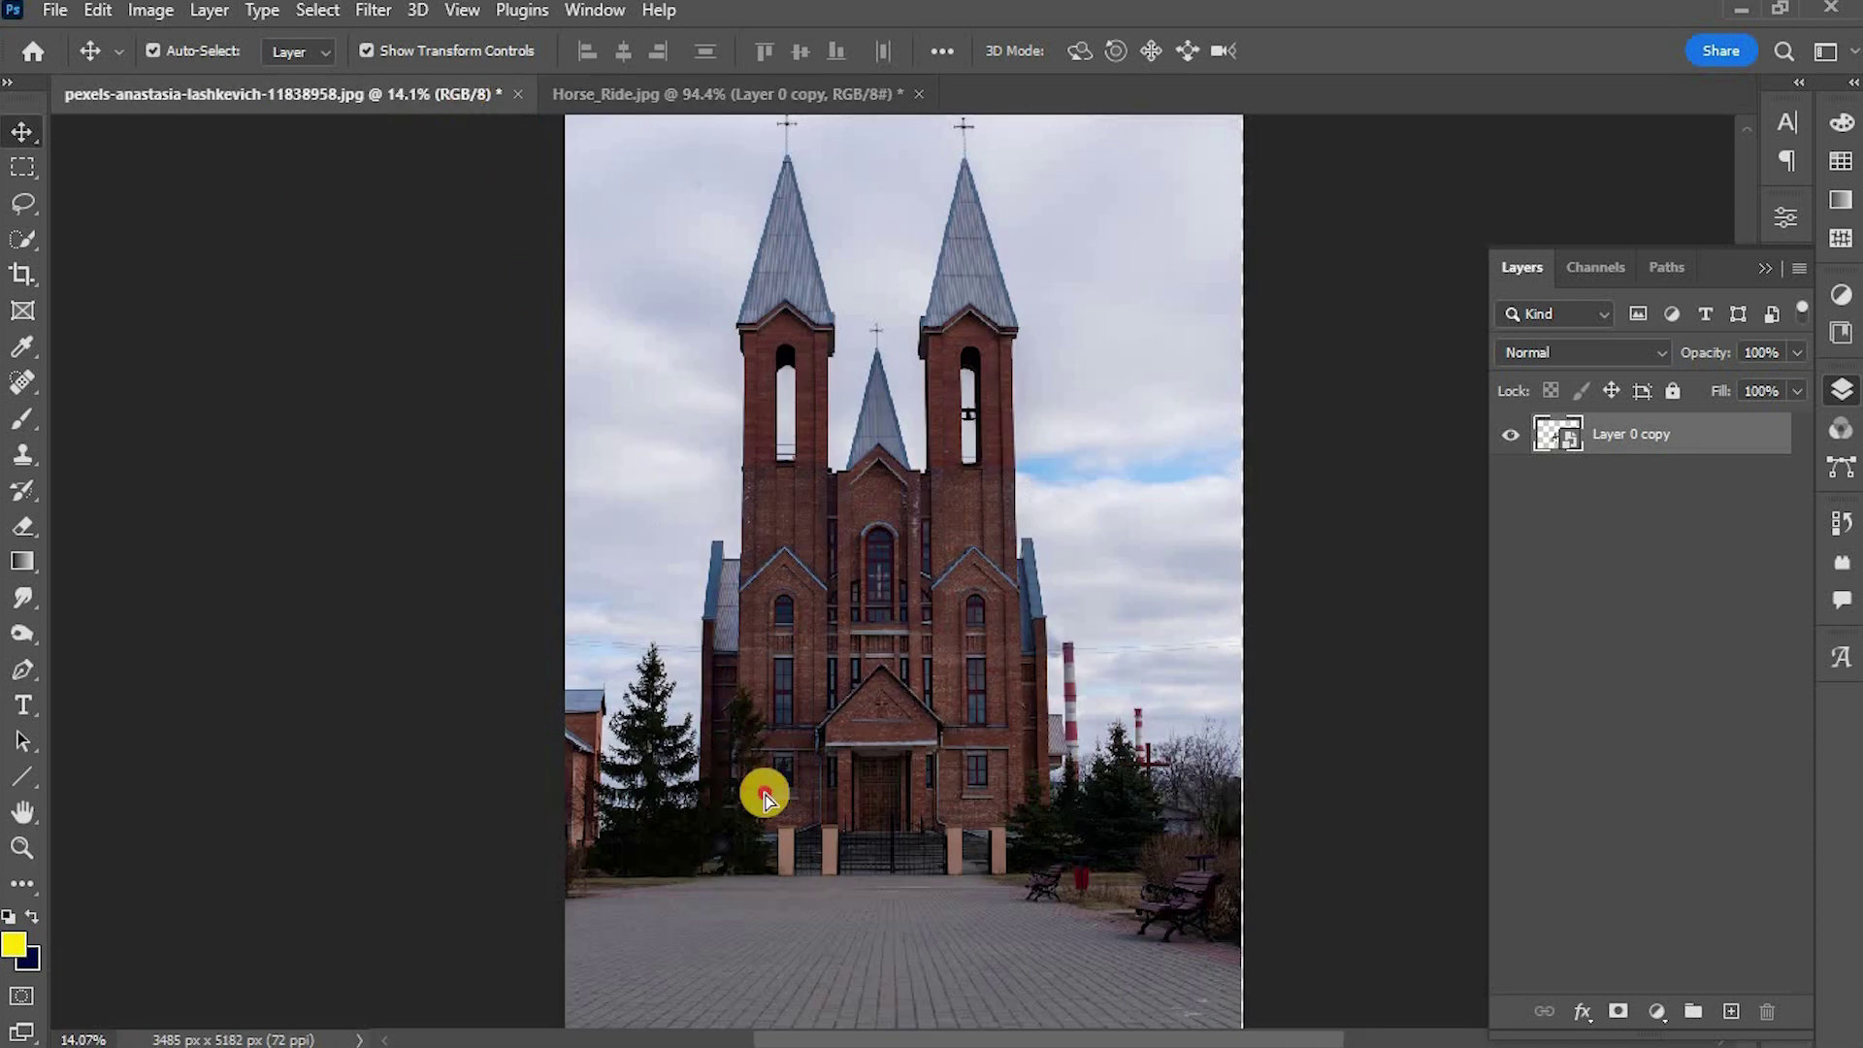
- Drop the horse and rider into the church photo, enlarge it onto the plaza, and commit
{"action": "left_click_drag", "start_coordinate": [464, 89], "coordinate": [767, 801]}
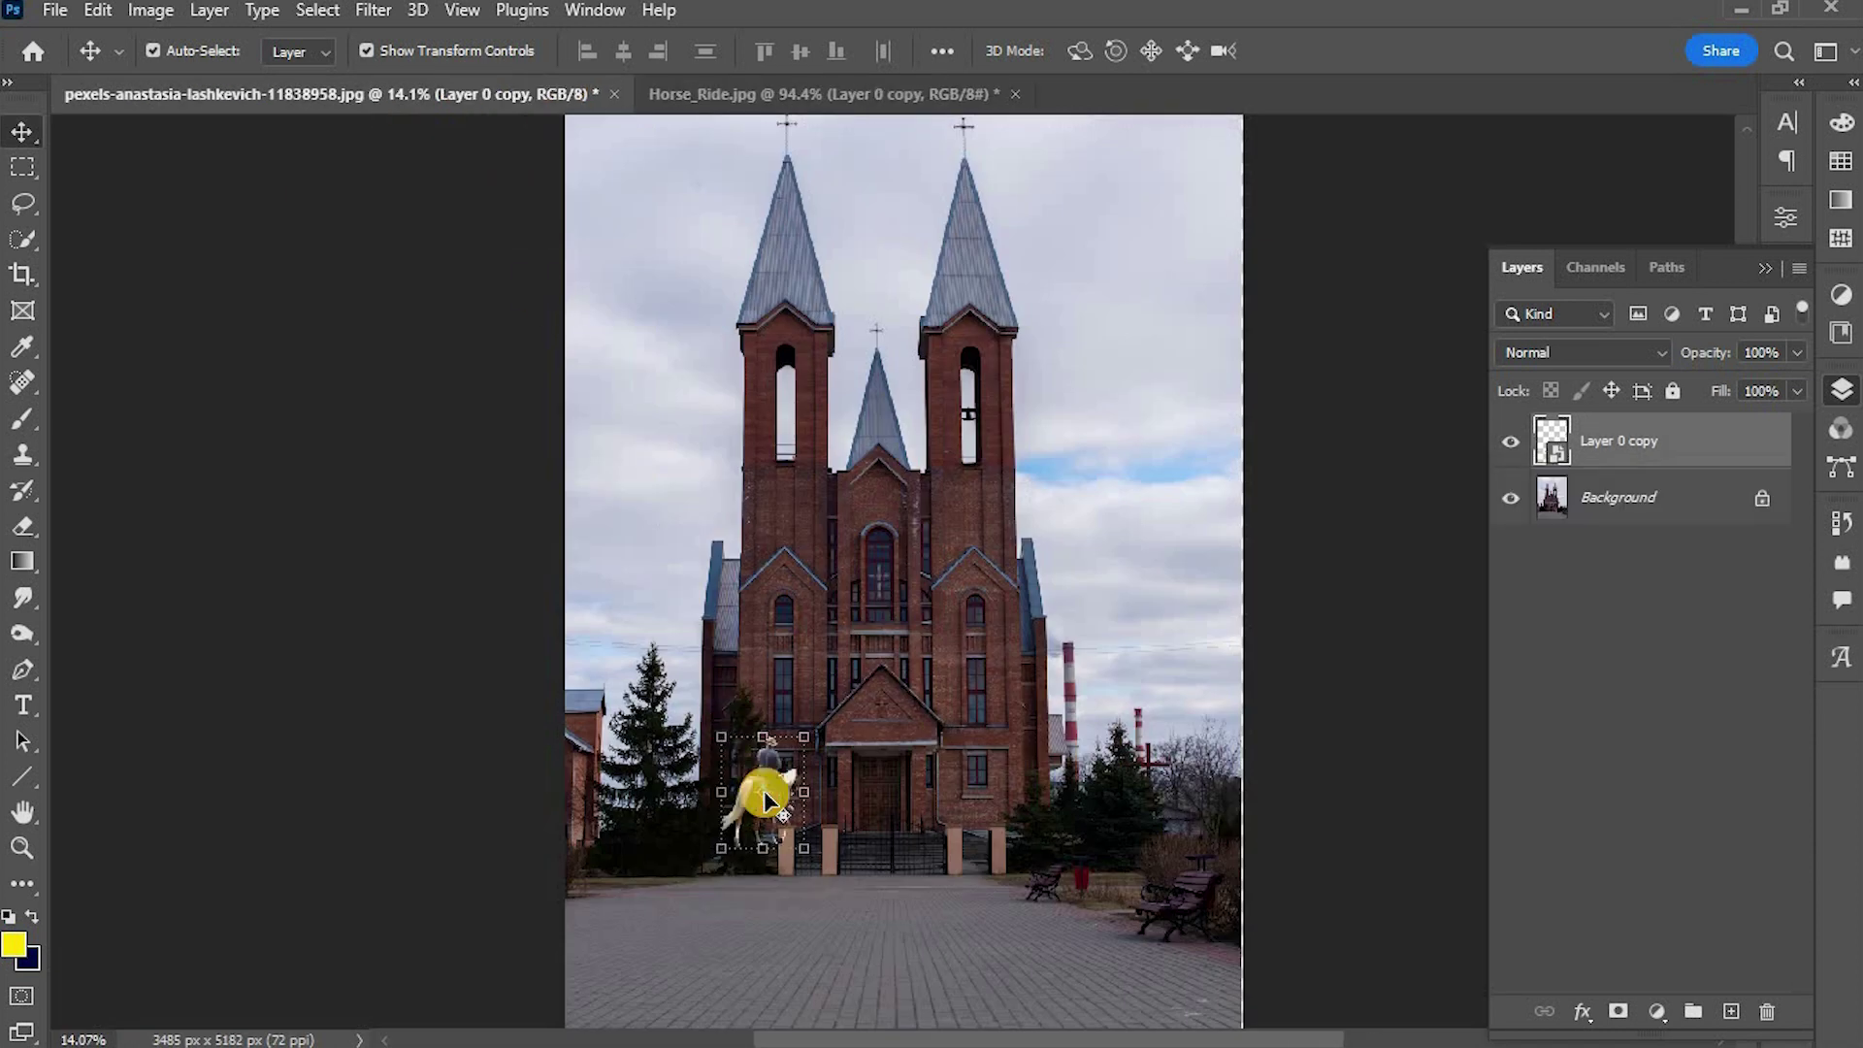
{"action": "left_click_drag", "start_coordinate": [803, 737], "coordinate": [1000, 644]}
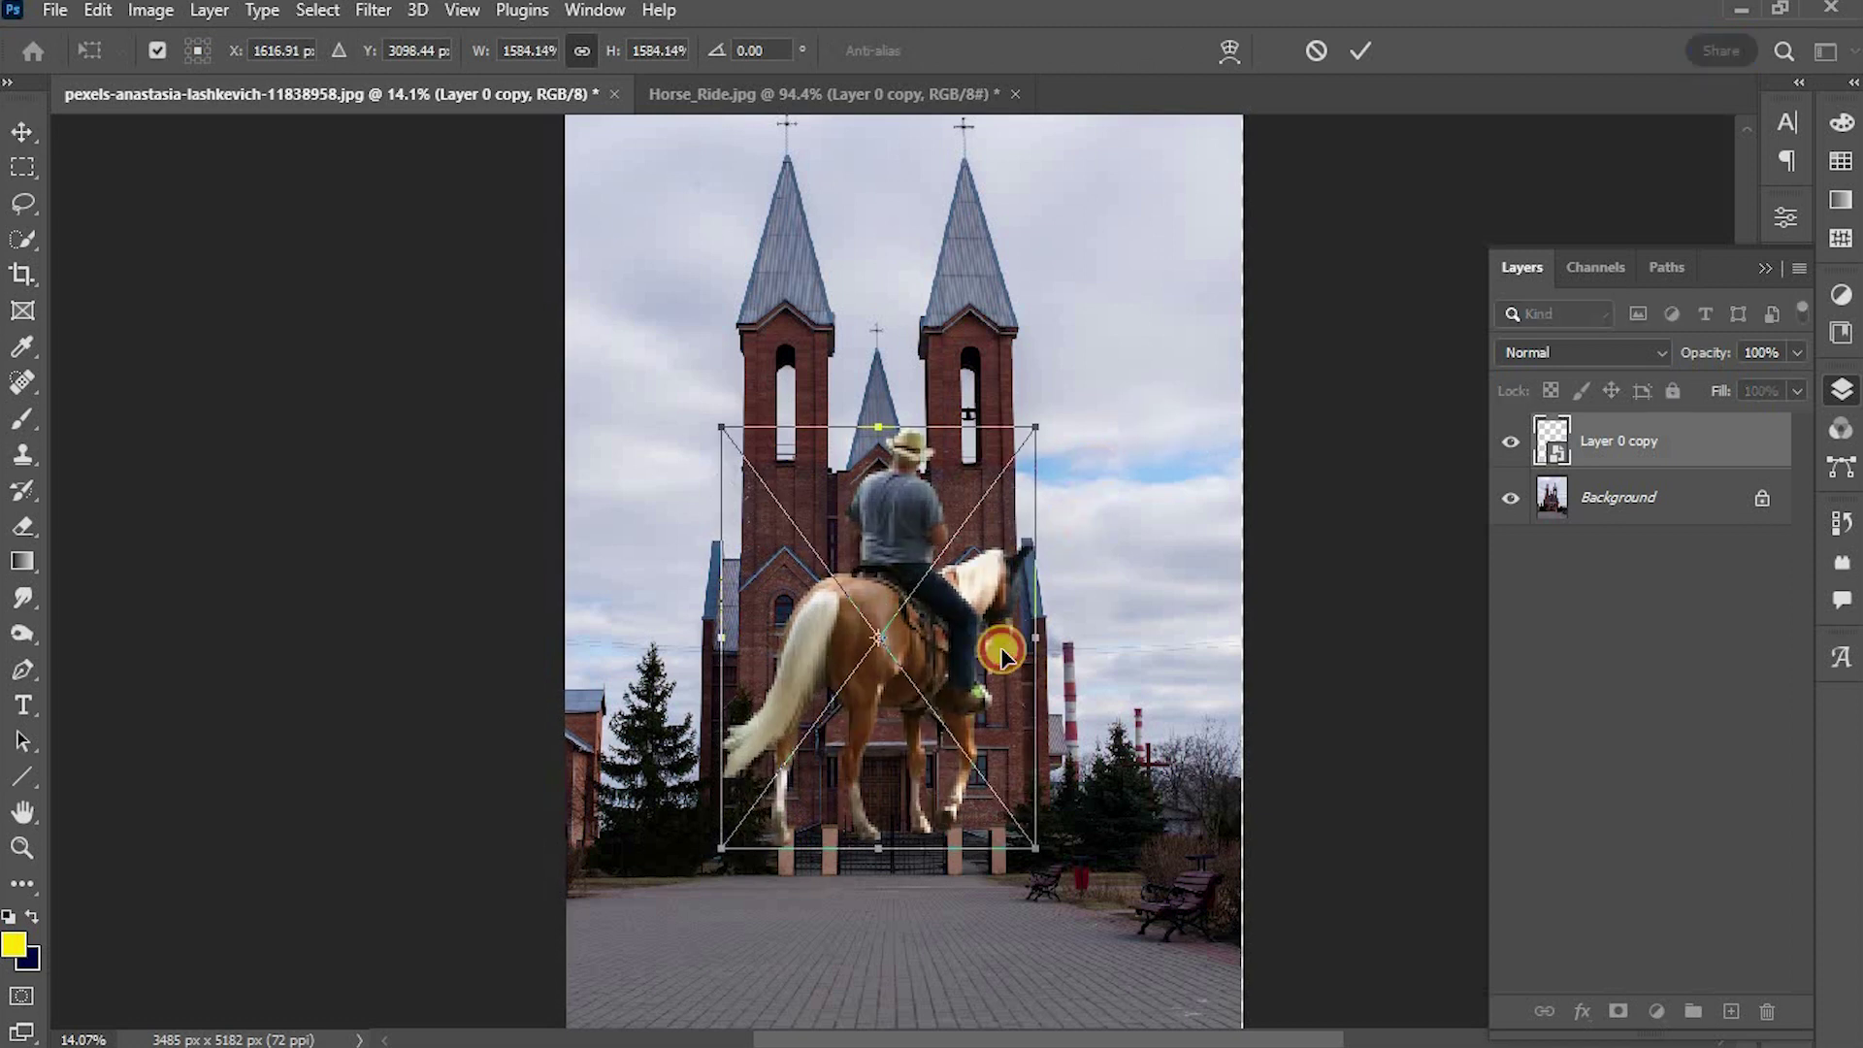
{"action": "mouse_move", "coordinate": [965, 790]}
{"action": "left_mouse_down"}
{"action": "mouse_move", "coordinate": [956, 854]}
{"action": "mouse_move", "coordinate": [935, 831]}
{"action": "left_mouse_up"}
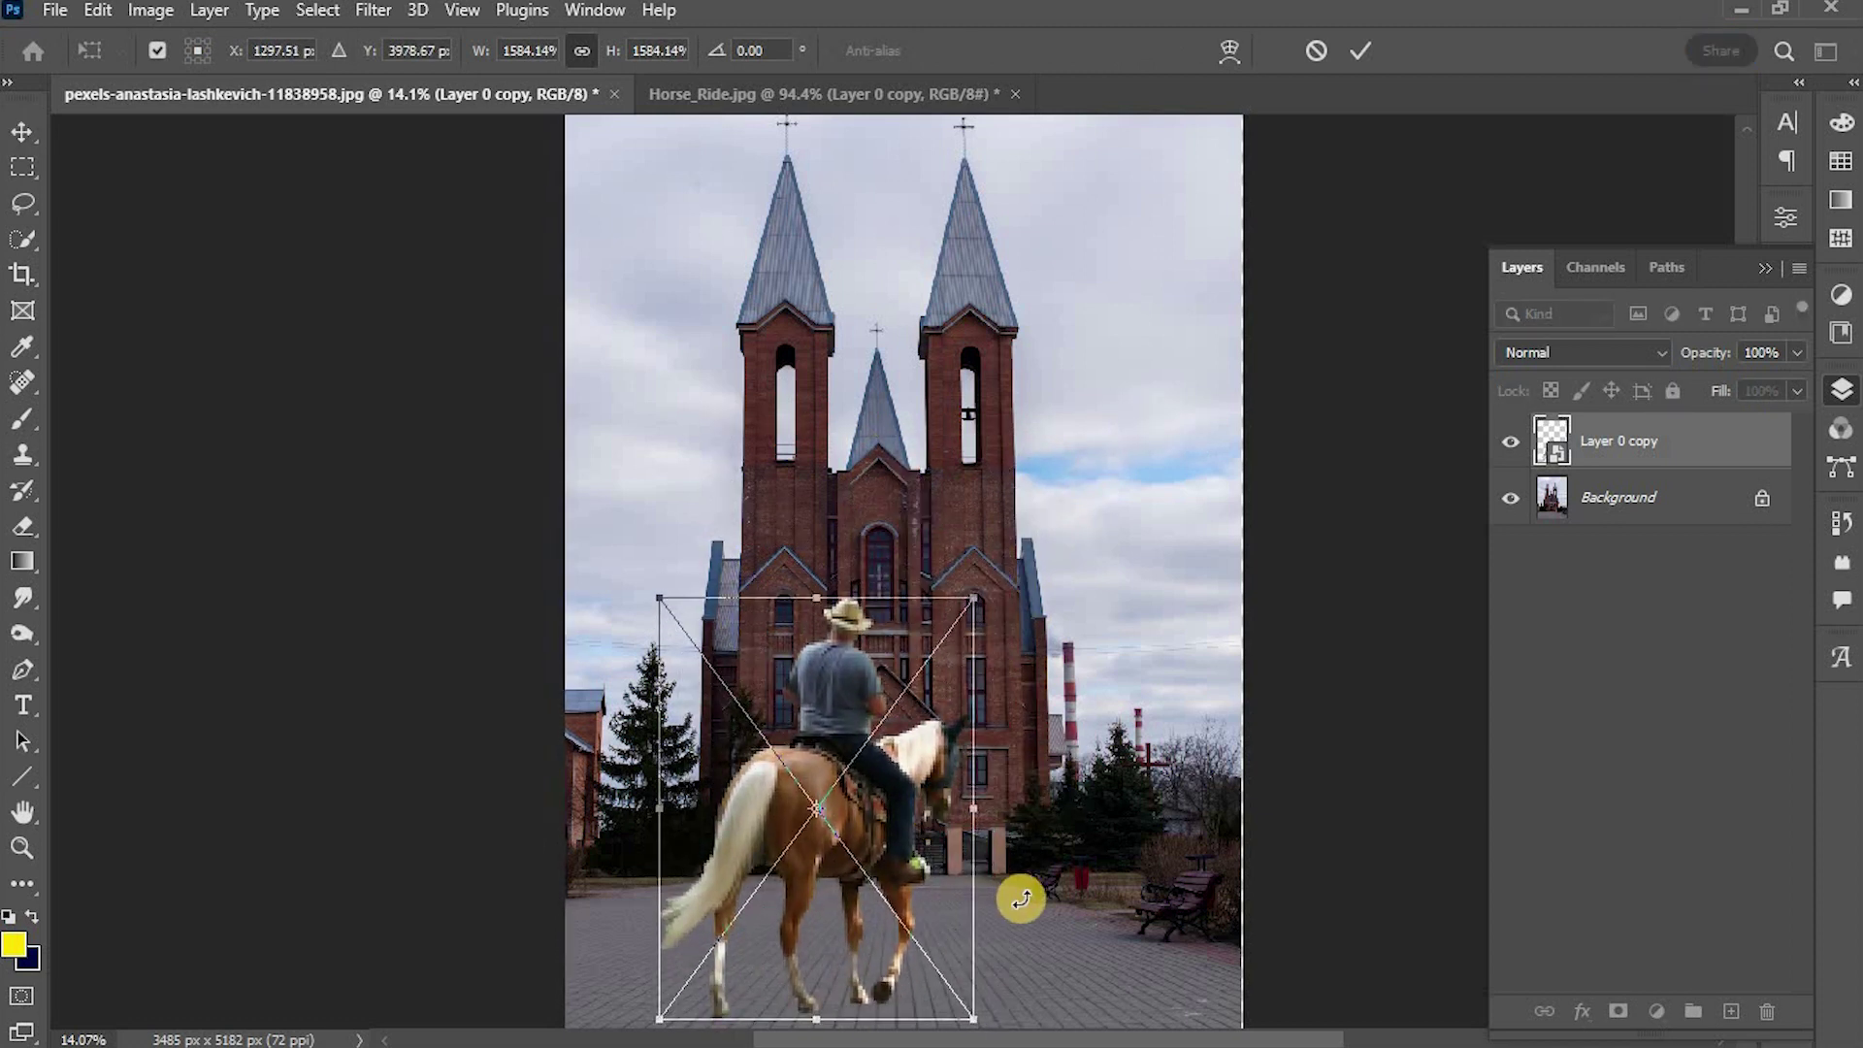
{"action": "scroll", "coordinate": [1021, 903], "scroll_direction": "up", "scroll_amount": 2}
{"action": "scroll", "coordinate": [1021, 903], "scroll_direction": "up", "scroll_amount": 2}
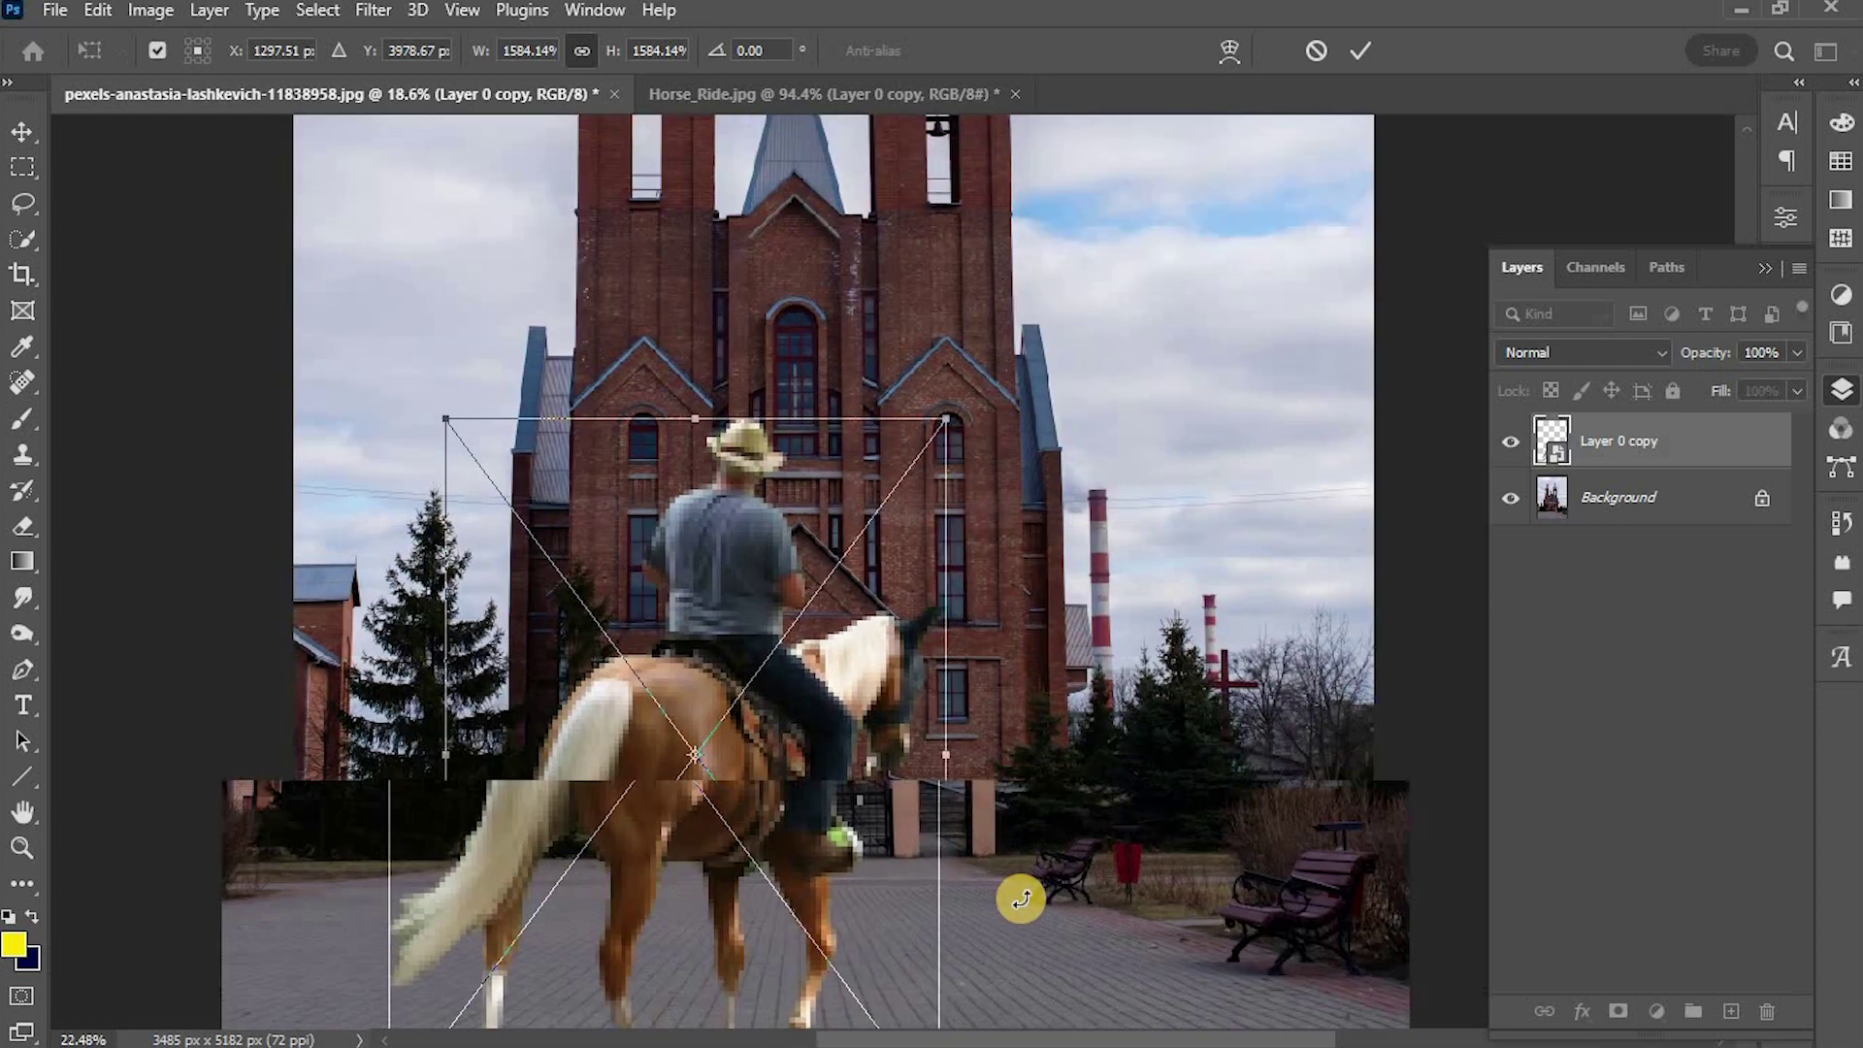
{"action": "scroll", "coordinate": [1049, 562], "scroll_direction": "up", "scroll_amount": 2}
{"action": "scroll", "coordinate": [1052, 607], "scroll_direction": "down", "scroll_amount": 3}
{"action": "scroll", "coordinate": [1052, 608], "scroll_direction": "up", "scroll_amount": 3}
{"action": "left_click_drag", "start_coordinate": [769, 571], "coordinate": [702, 577]}
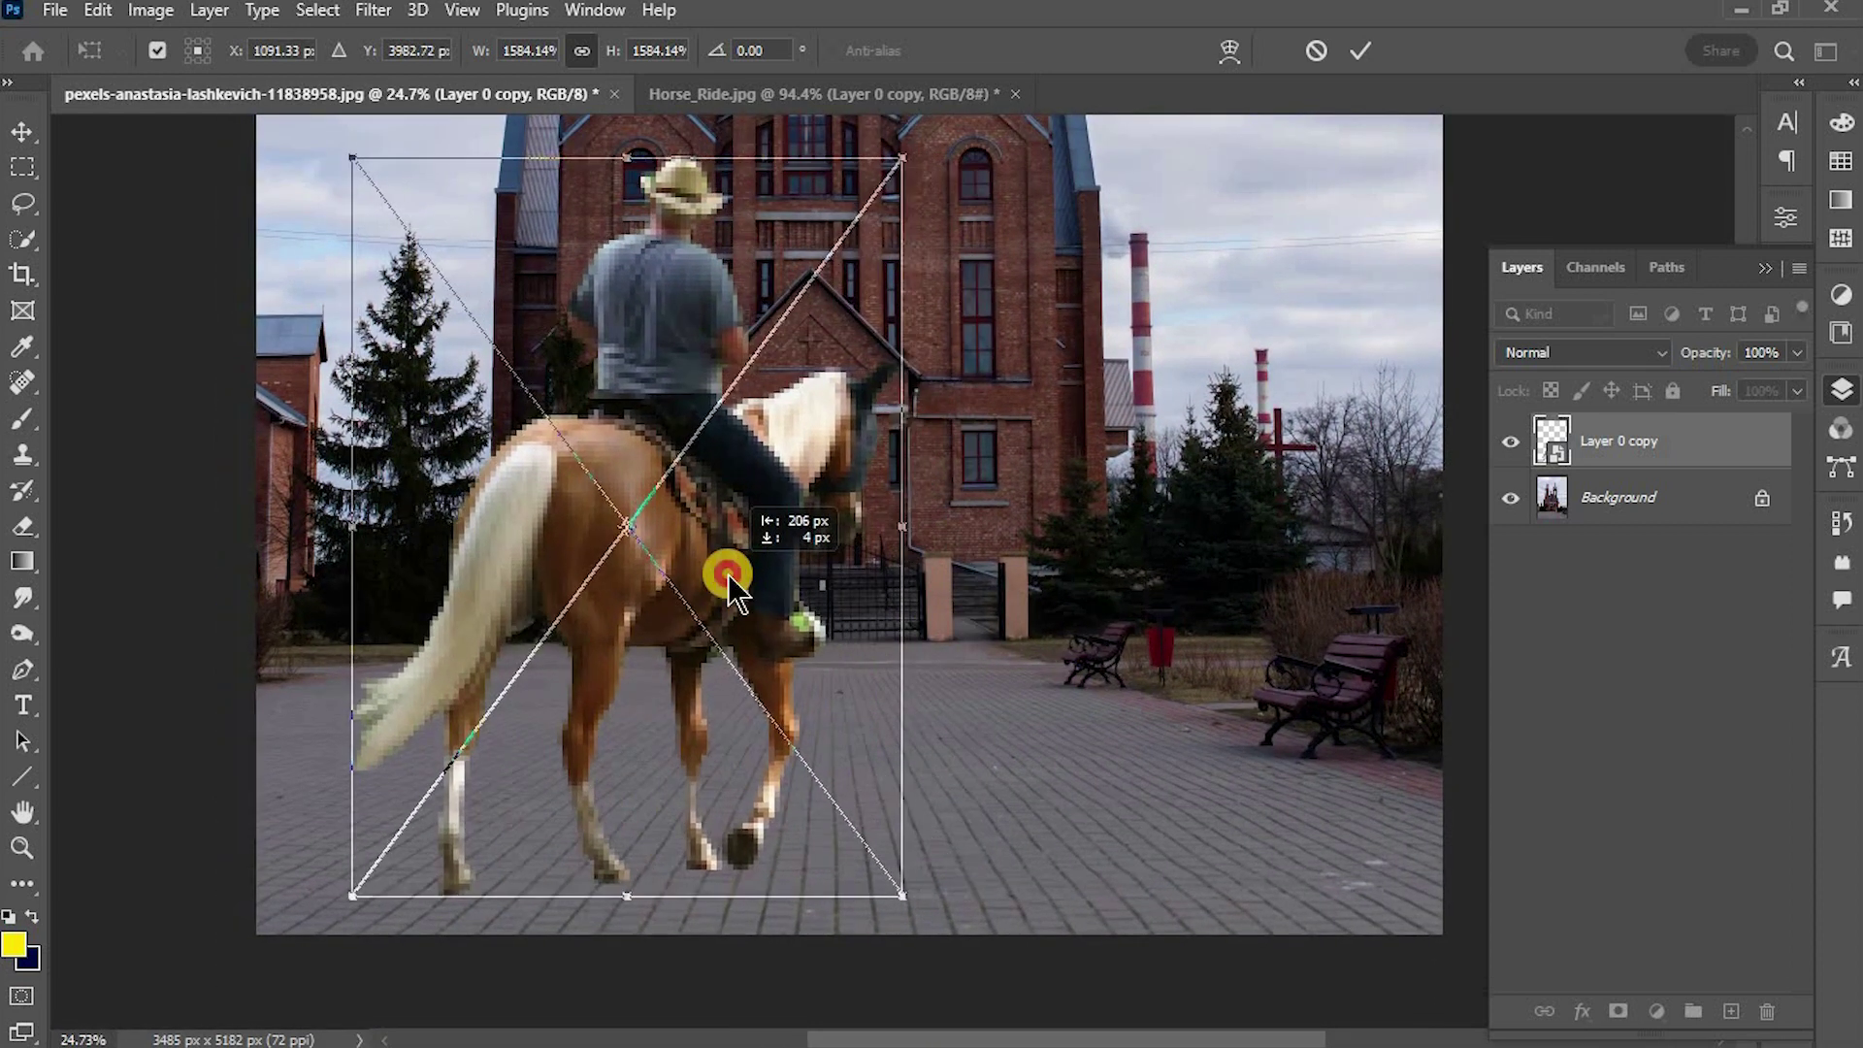
{"action": "key", "text": "Return"}
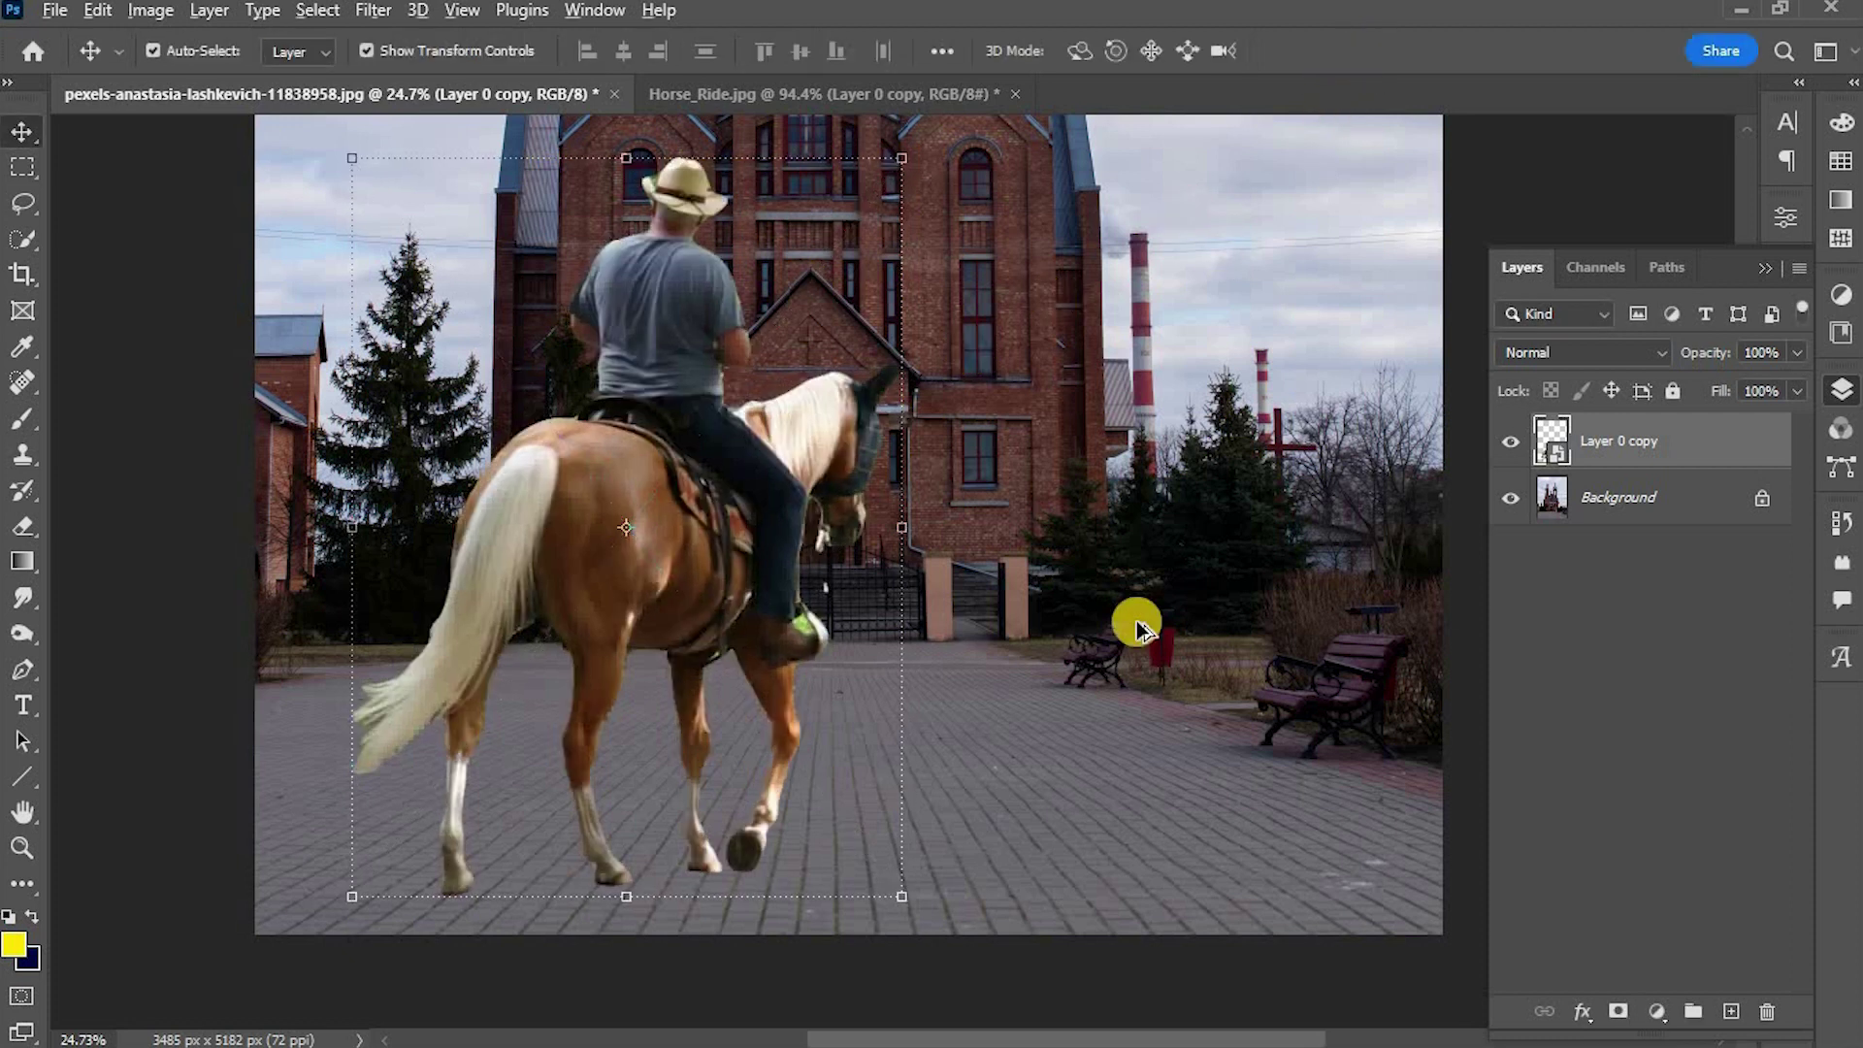
- Nudge the horse and rider further down the plaza, then deselect the layer
{"action": "scroll", "coordinate": [1138, 620], "scroll_direction": "down", "scroll_amount": 2}
{"action": "scroll", "coordinate": [1138, 621], "scroll_direction": "down", "scroll_amount": 2}
{"action": "left_click_drag", "start_coordinate": [1172, 519], "coordinate": [1071, 771]}
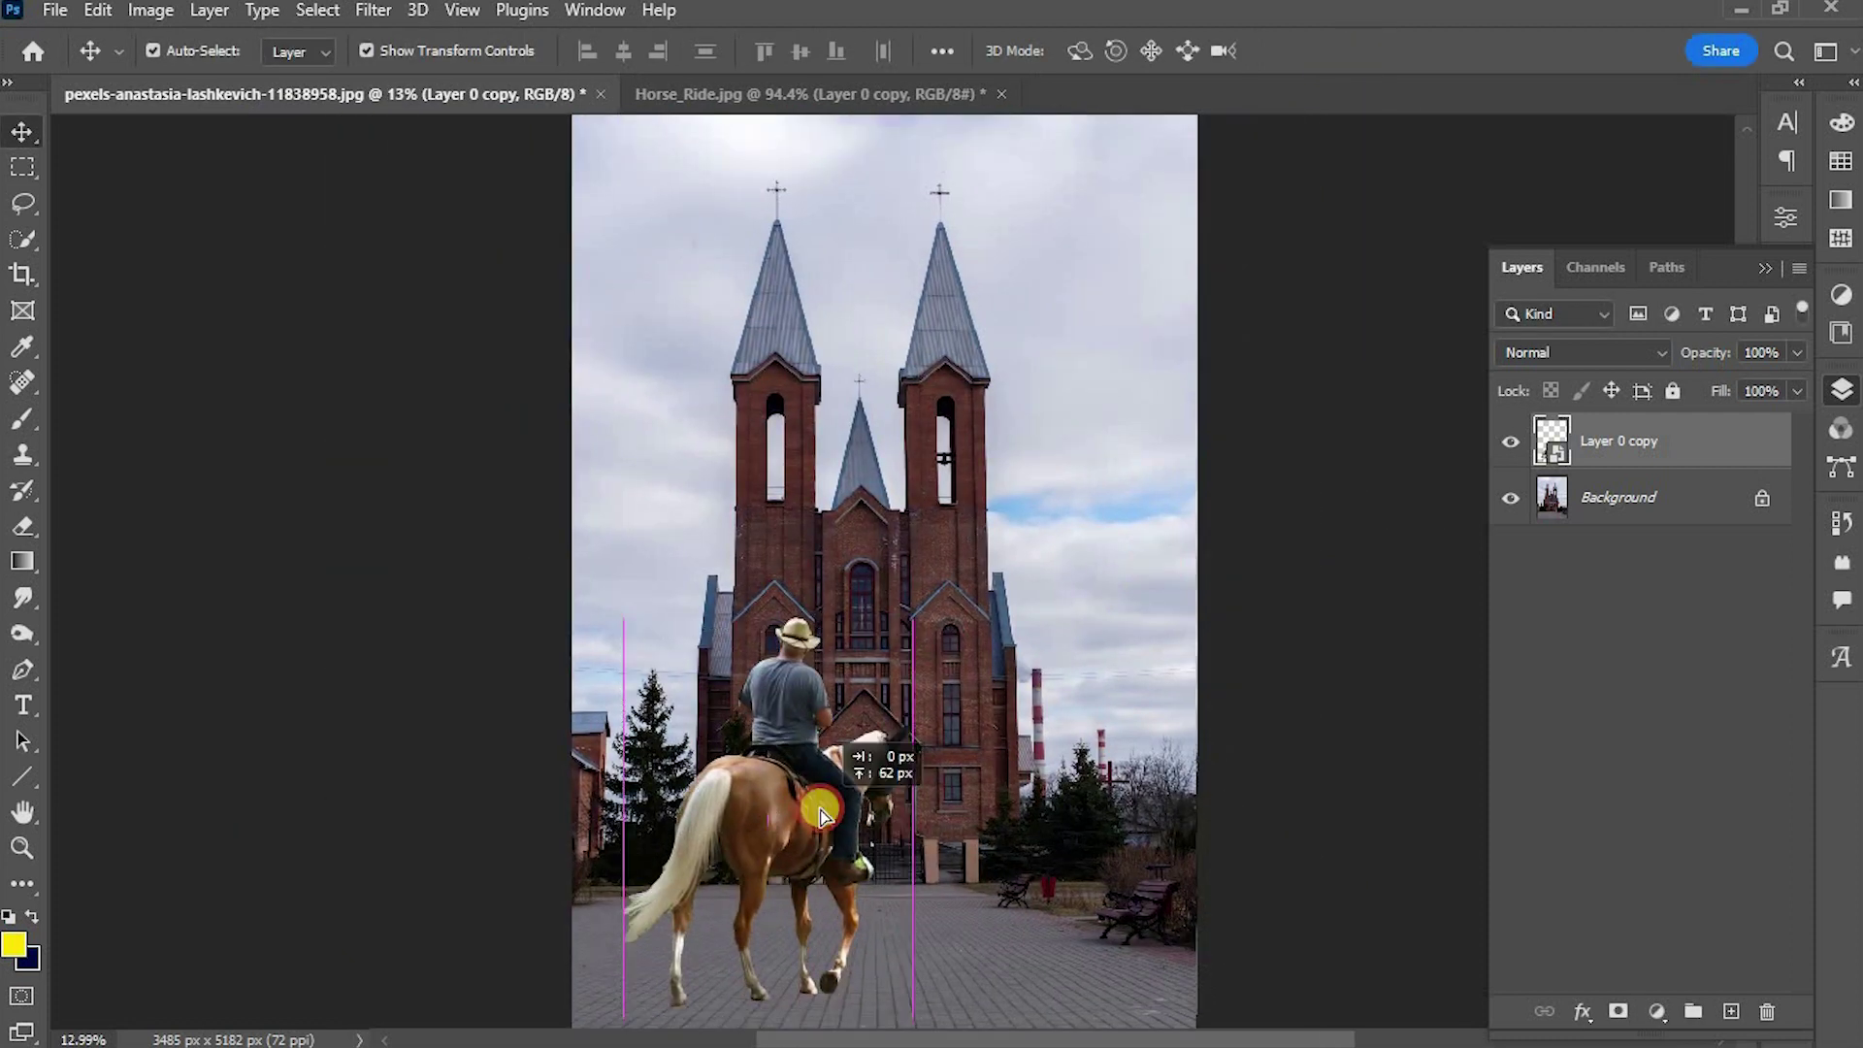
{"action": "left_click", "coordinate": [1008, 675]}
{"action": "scroll", "coordinate": [1010, 680], "scroll_direction": "up", "scroll_amount": 1}
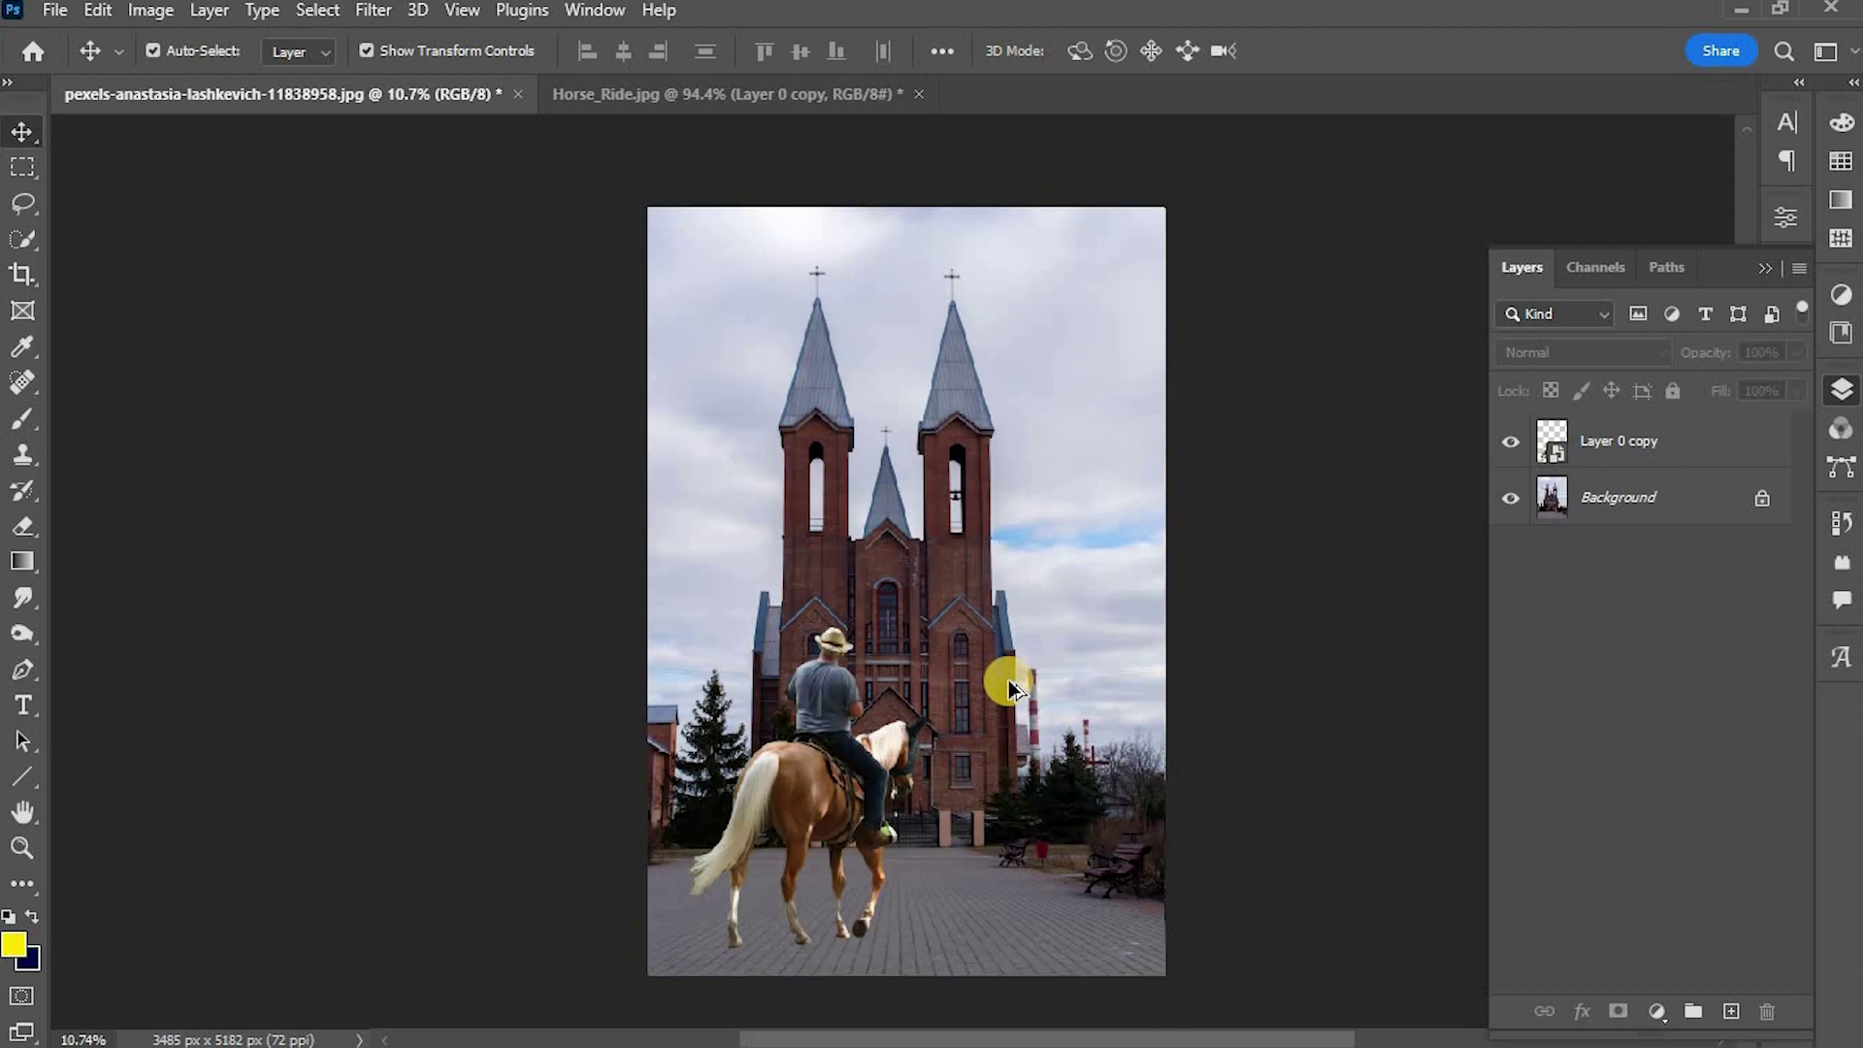
- Zoom in on the horse's legs and pavement, then select the horse-and-rider layer
{"action": "scroll", "coordinate": [1009, 679], "scroll_direction": "up", "scroll_amount": 1}
{"action": "scroll", "coordinate": [1009, 679], "scroll_direction": "up", "scroll_amount": 1}
{"action": "scroll", "coordinate": [1009, 679], "scroll_direction": "up", "scroll_amount": 1}
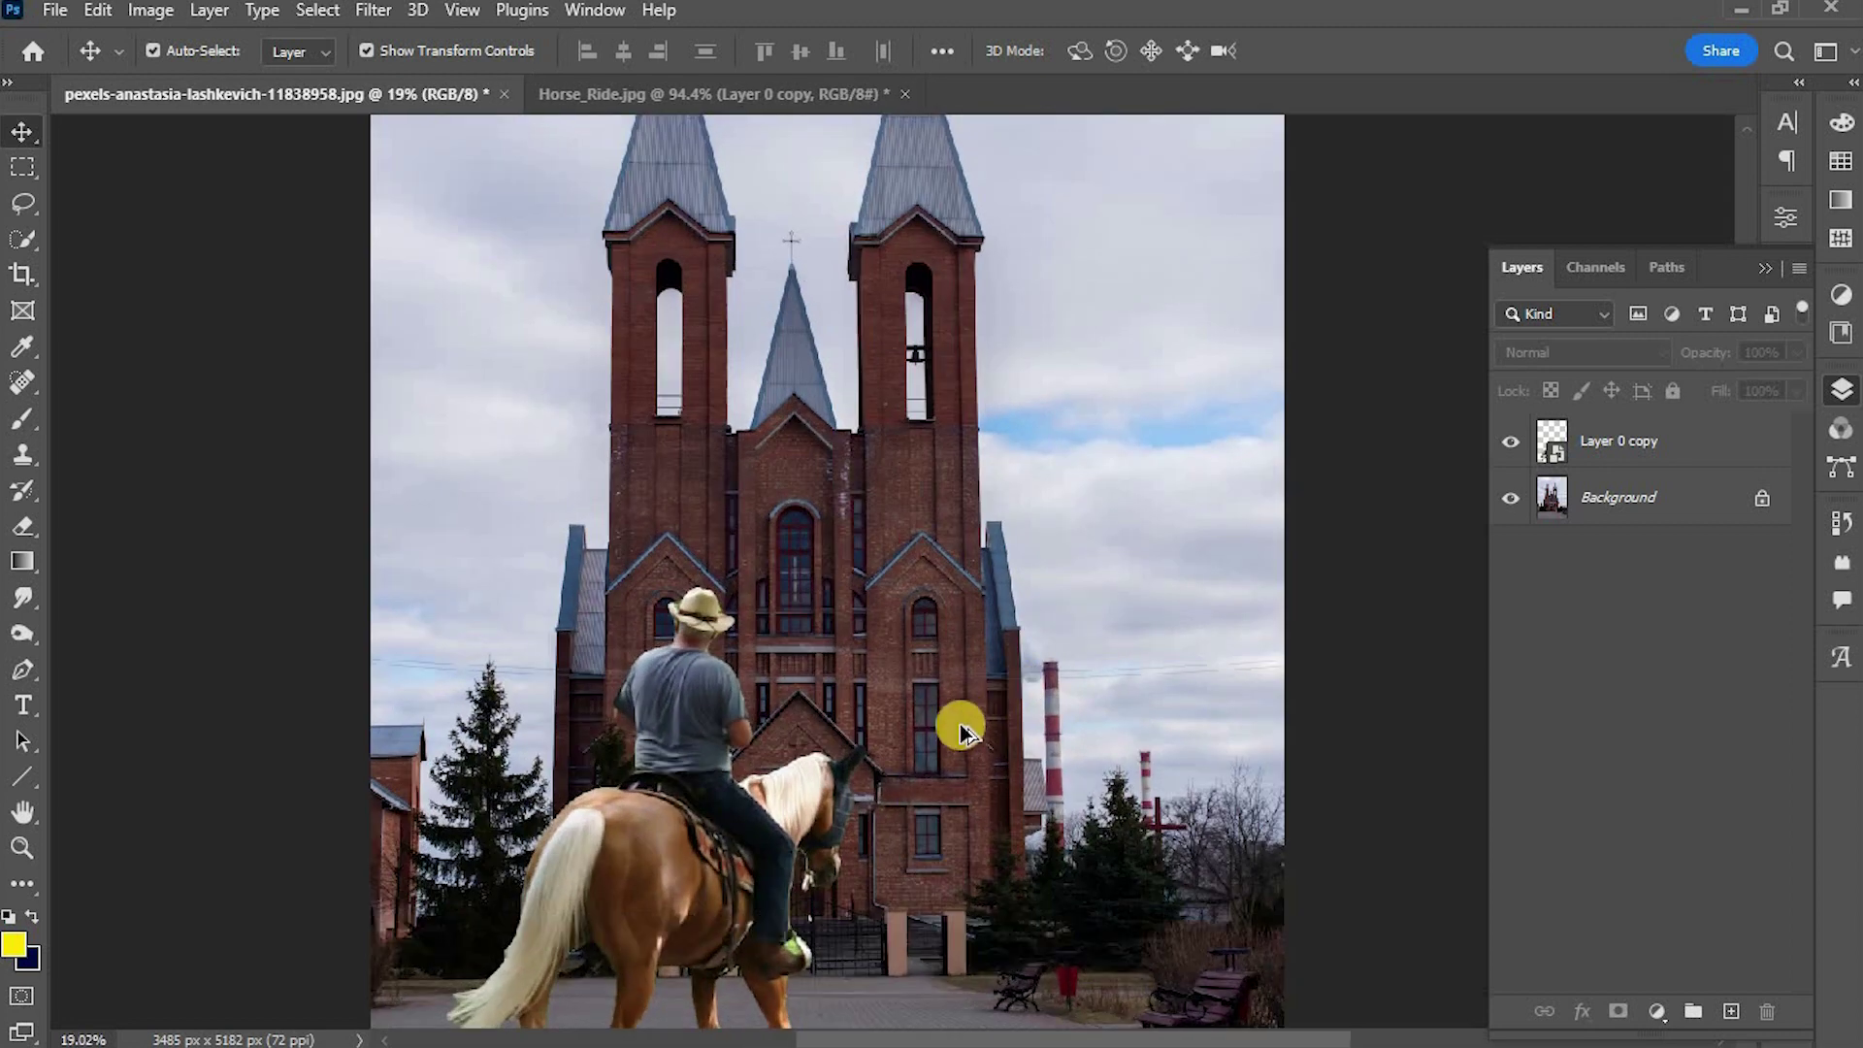
{"action": "scroll", "coordinate": [958, 724], "scroll_direction": "up", "scroll_amount": 2}
{"action": "scroll", "coordinate": [947, 749], "scroll_direction": "up", "scroll_amount": 2}
{"action": "scroll", "coordinate": [741, 990], "scroll_direction": "up", "scroll_amount": 1}
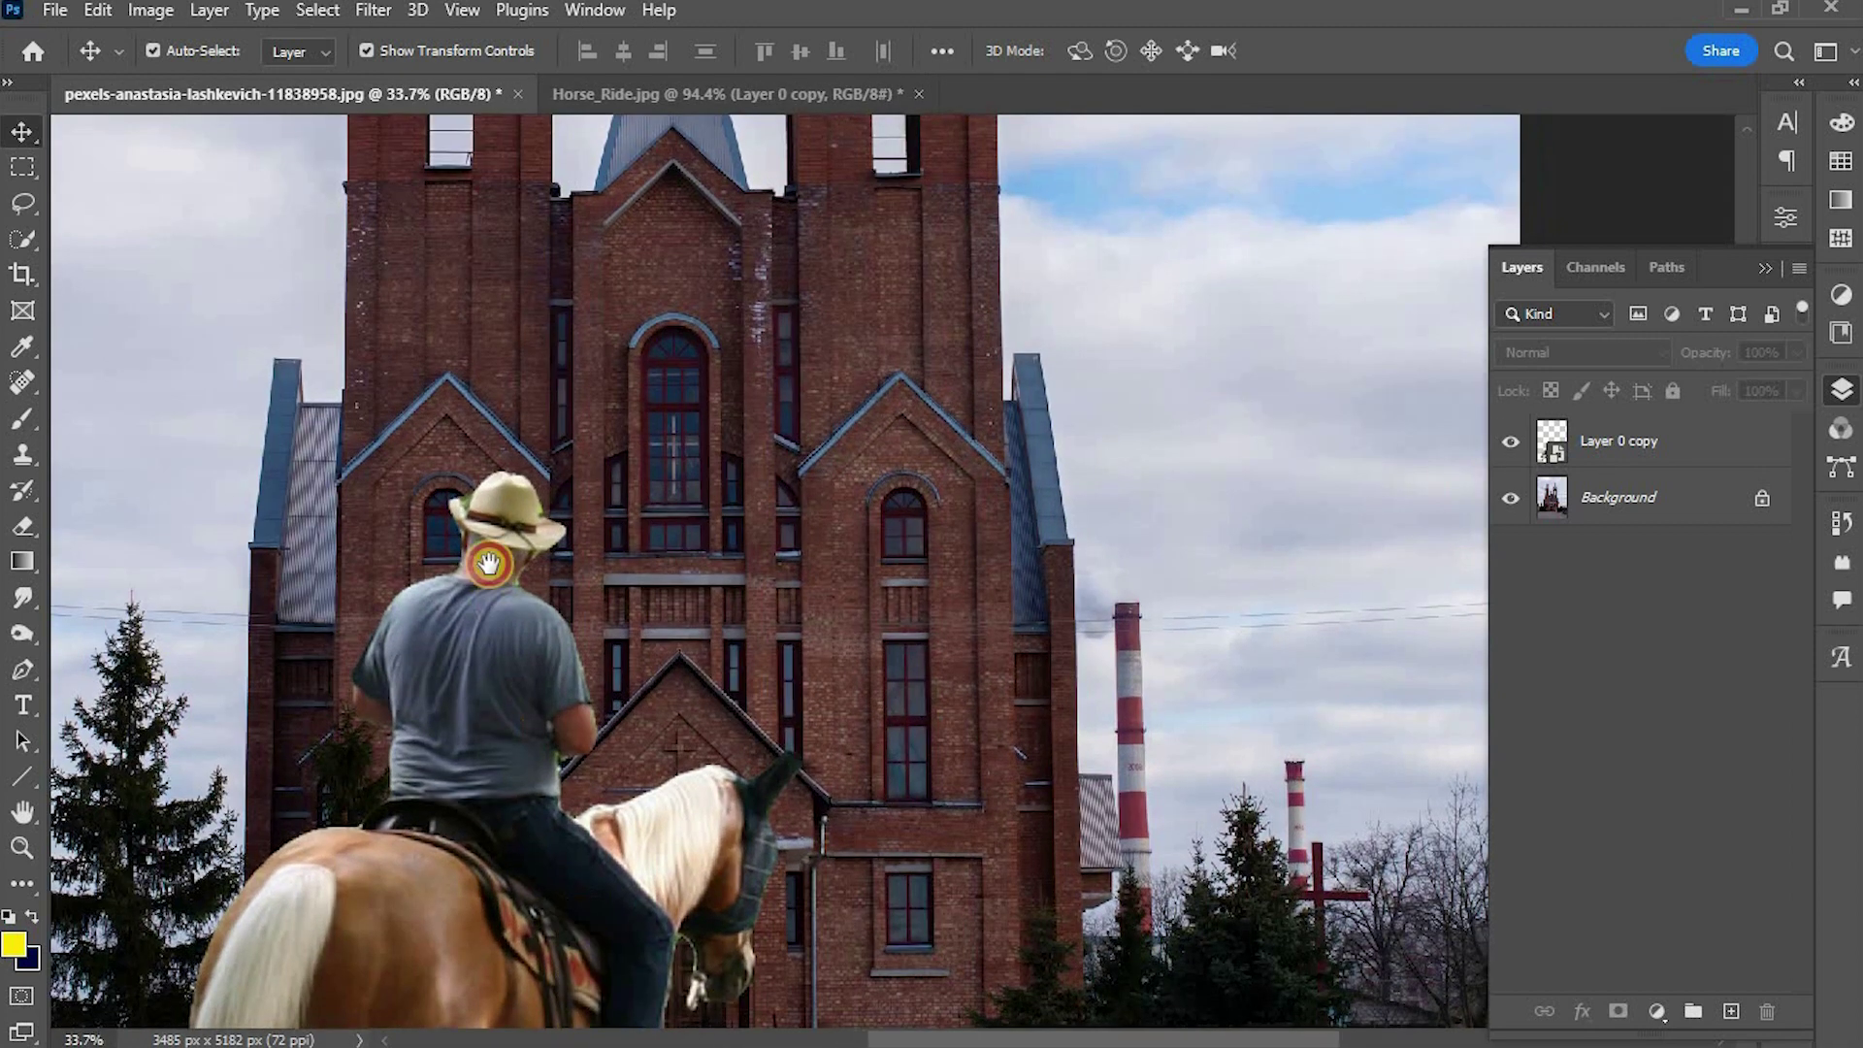
{"action": "left_click_drag", "start_coordinate": [579, 982], "coordinate": [515, 784]}
{"action": "scroll", "coordinate": [524, 784], "scroll_direction": "up", "scroll_amount": 2}
{"action": "scroll", "coordinate": [844, 632], "scroll_direction": "up", "scroll_amount": 1}
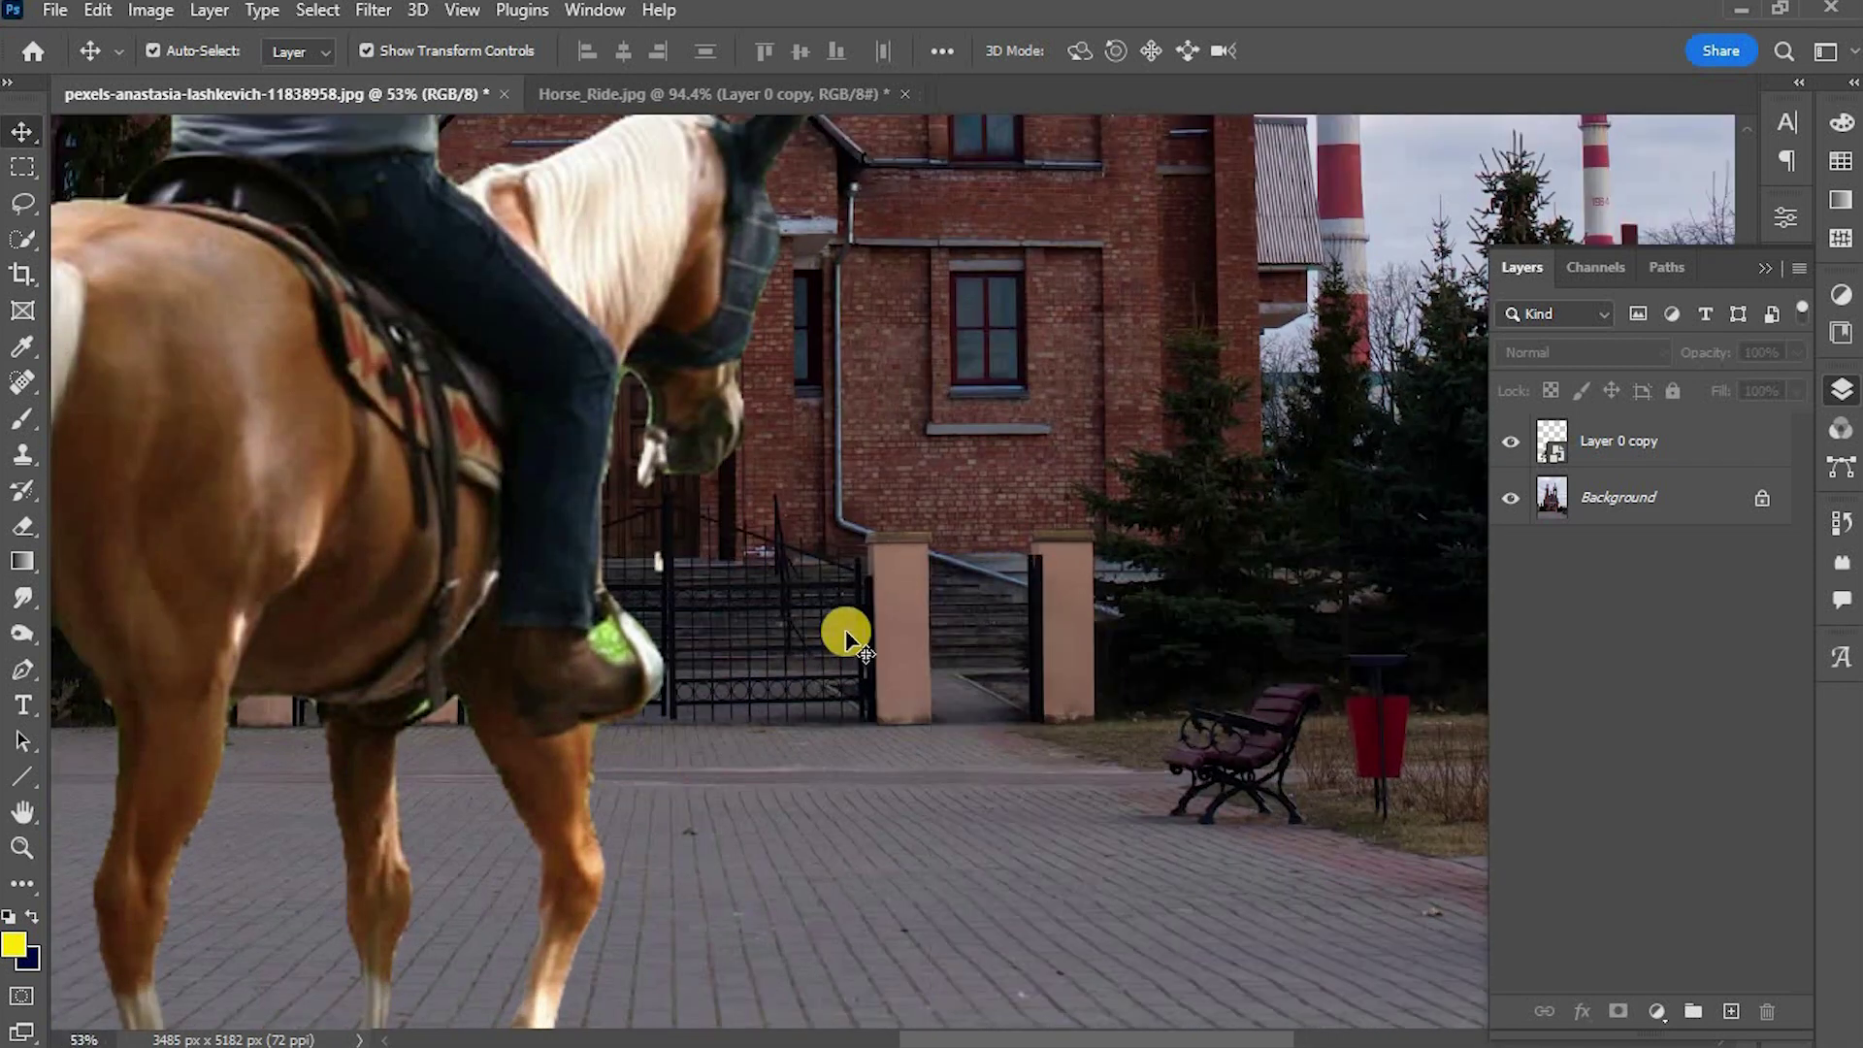
{"action": "scroll", "coordinate": [844, 748], "scroll_direction": "up", "scroll_amount": 2}
{"action": "left_click", "coordinate": [1647, 466]}
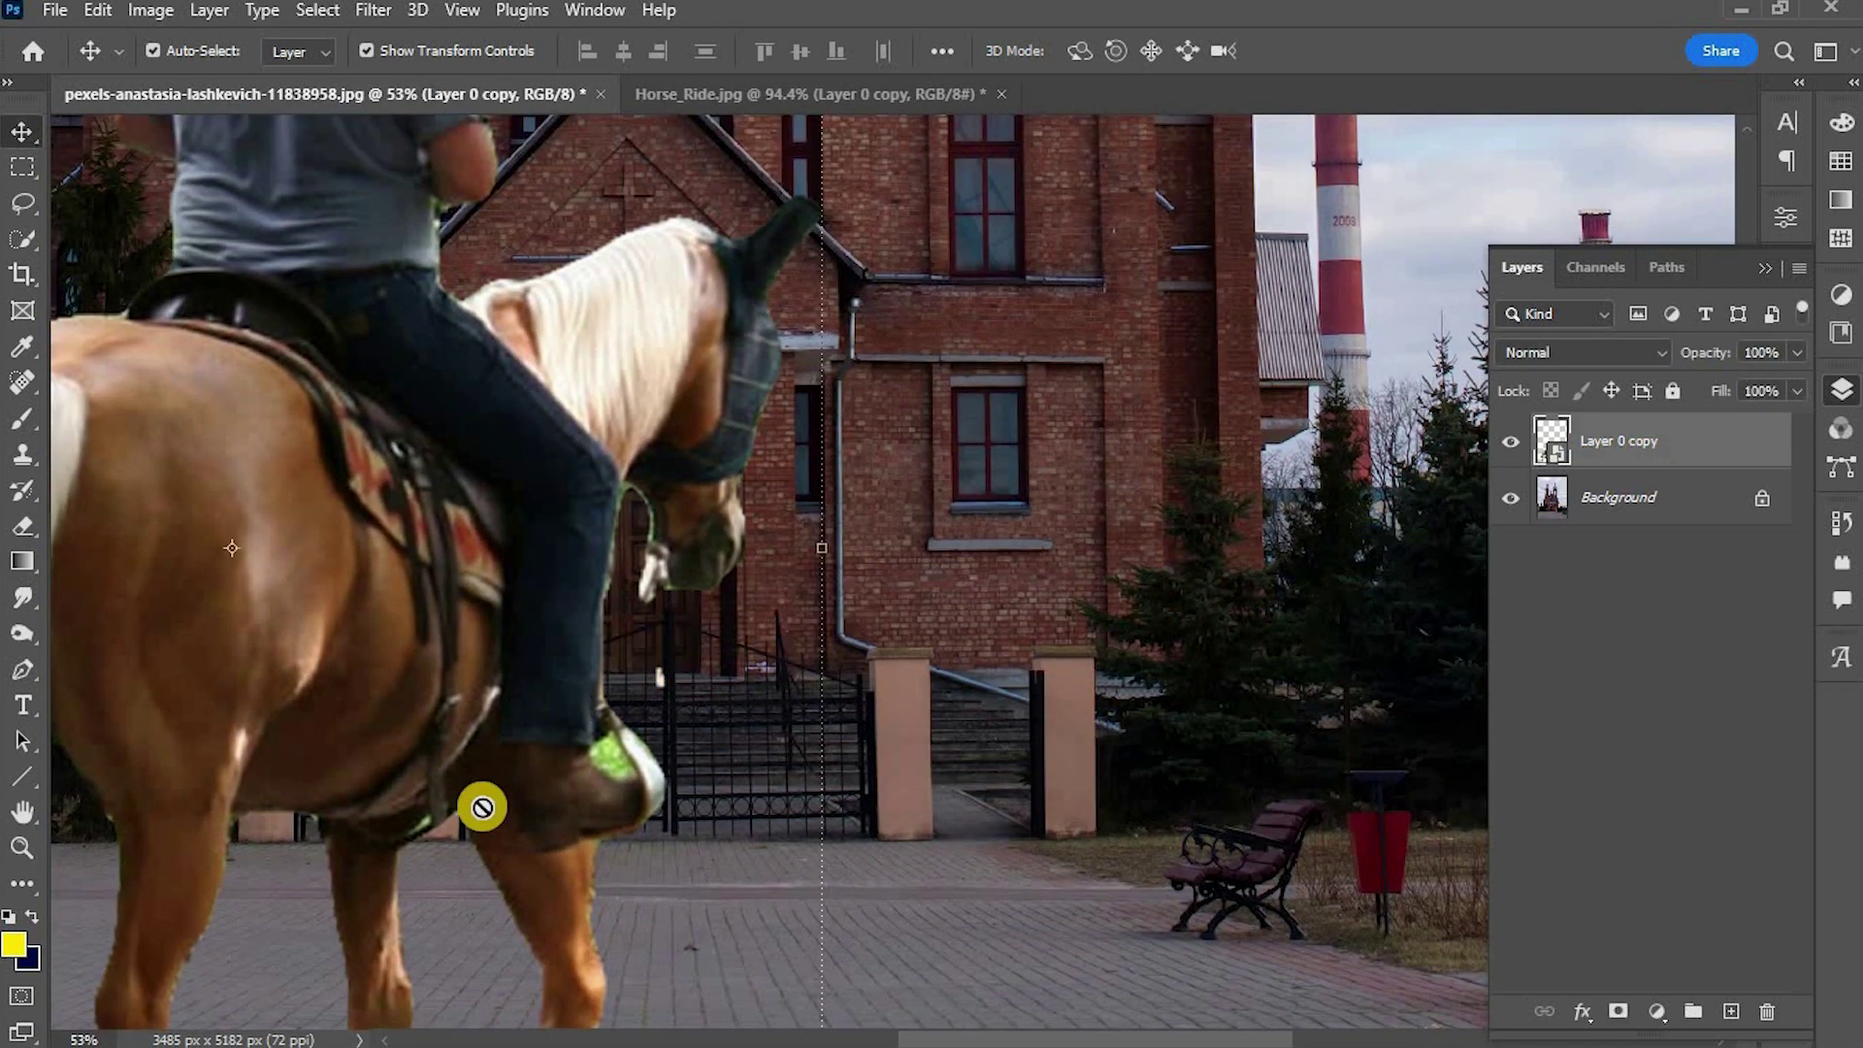
- Rasterize the horse-and-rider layer and erase green fringe on the boot with a small eraser
{"action": "key", "text": "e"}
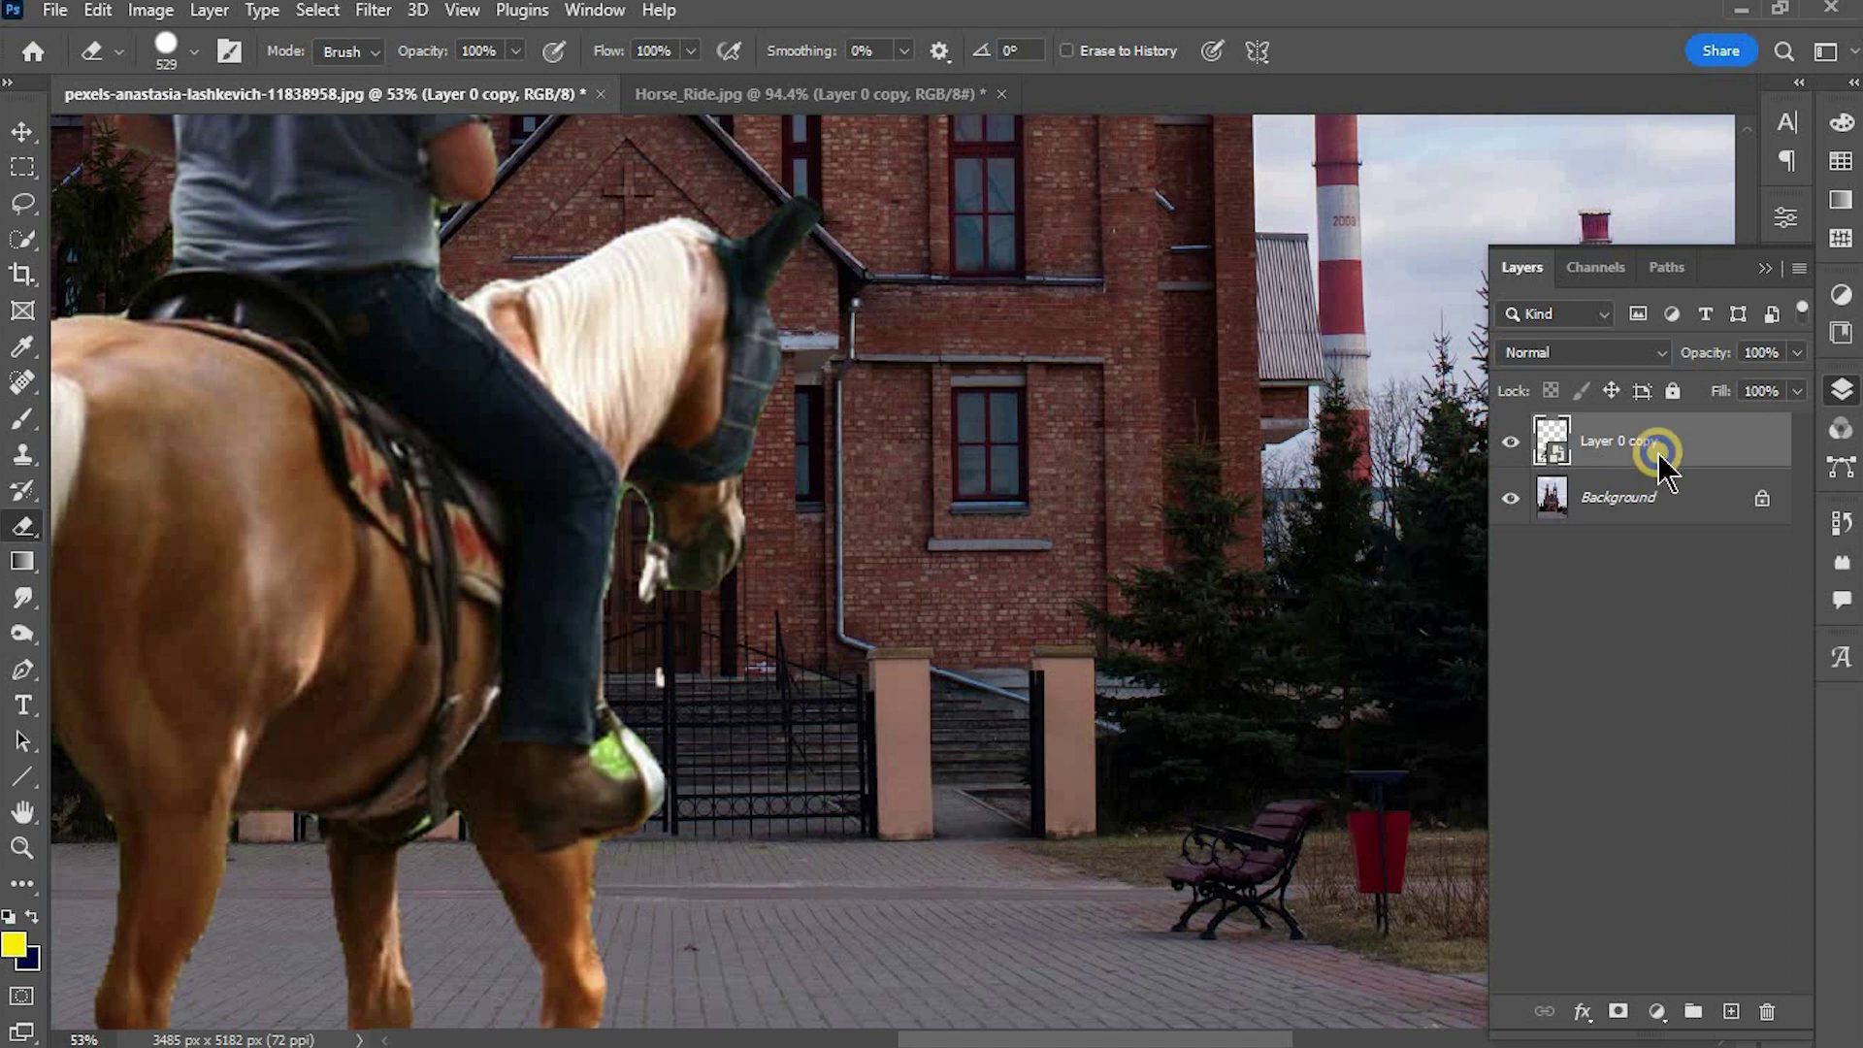
{"action": "right_click", "coordinate": [1658, 453]}
{"action": "left_click", "coordinate": [1429, 580]}
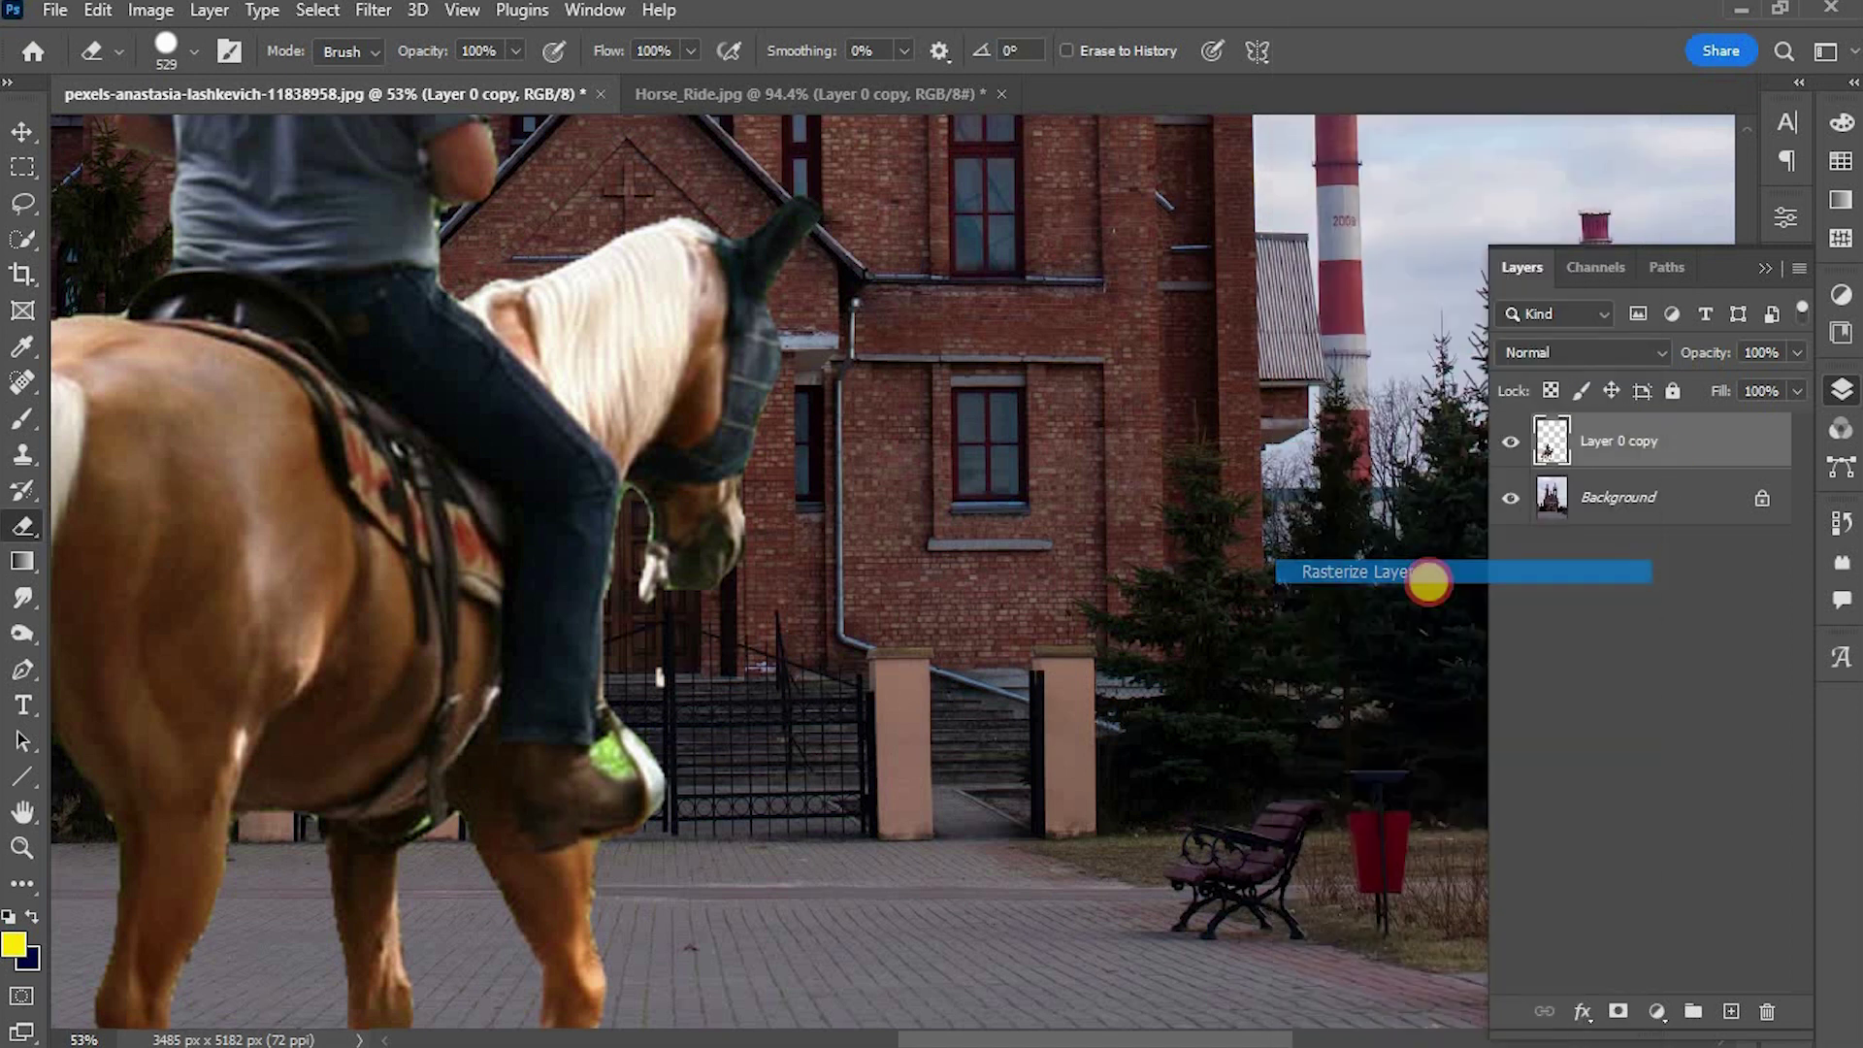
{"action": "mouse_move", "coordinate": [750, 673]}
{"action": "left_mouse_down"}
{"action": "mouse_move", "coordinate": [525, 760]}
{"action": "mouse_move", "coordinate": [498, 803]}
{"action": "left_mouse_up"}
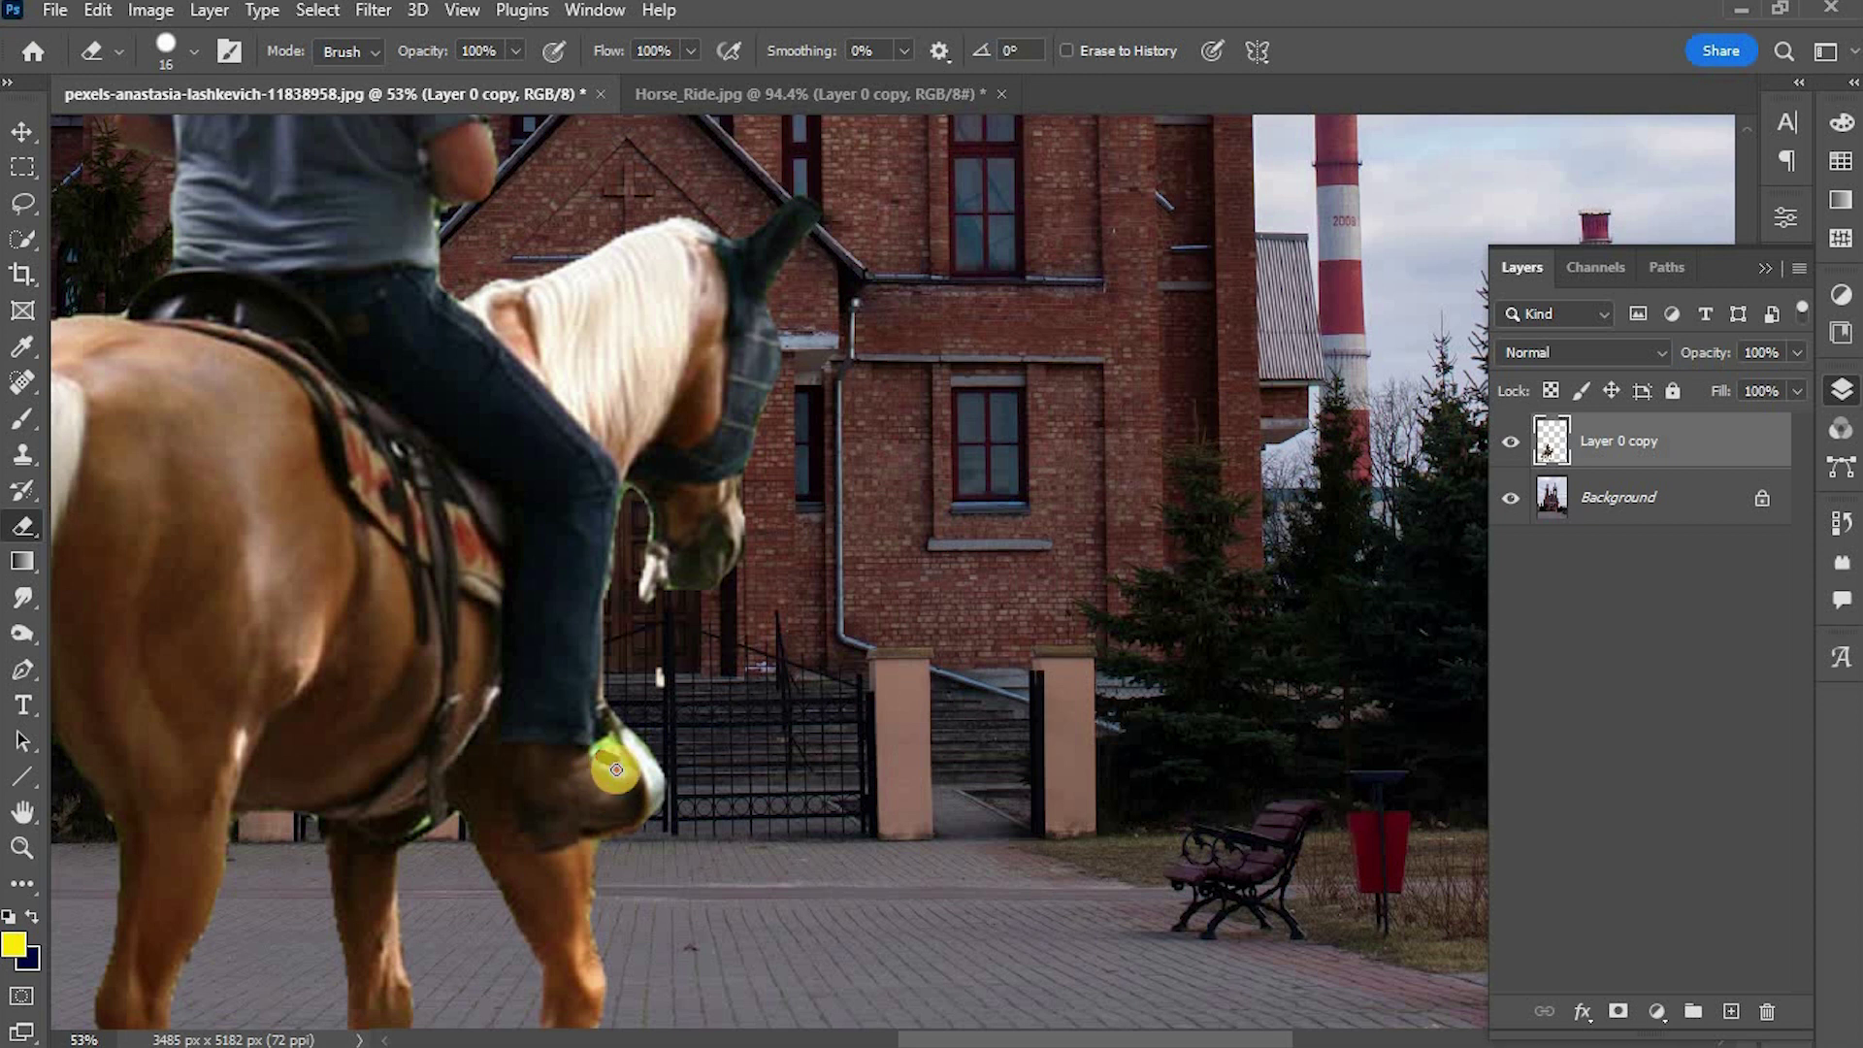
{"action": "left_click_drag", "start_coordinate": [601, 752], "coordinate": [626, 769]}
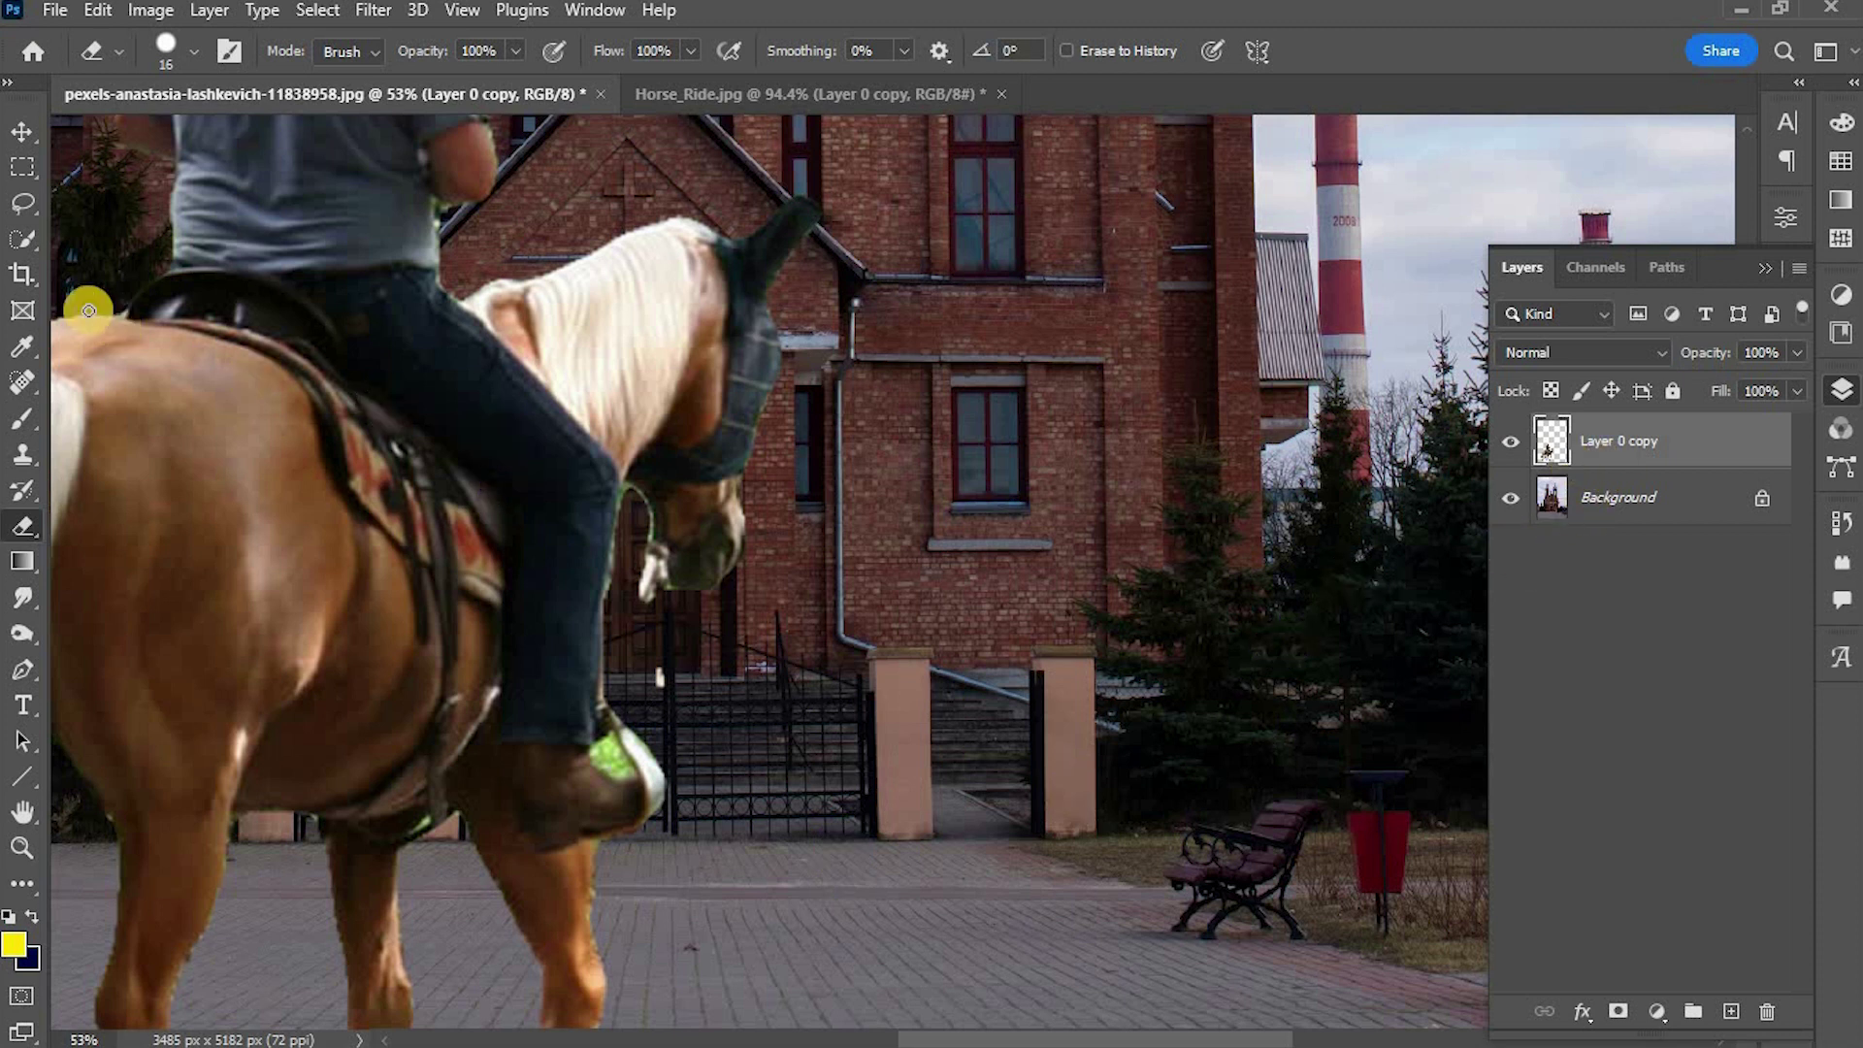
- Select the green patch on the rider's boot and erase it with a 265 px eraser
{"action": "left_click", "coordinate": [29, 244]}
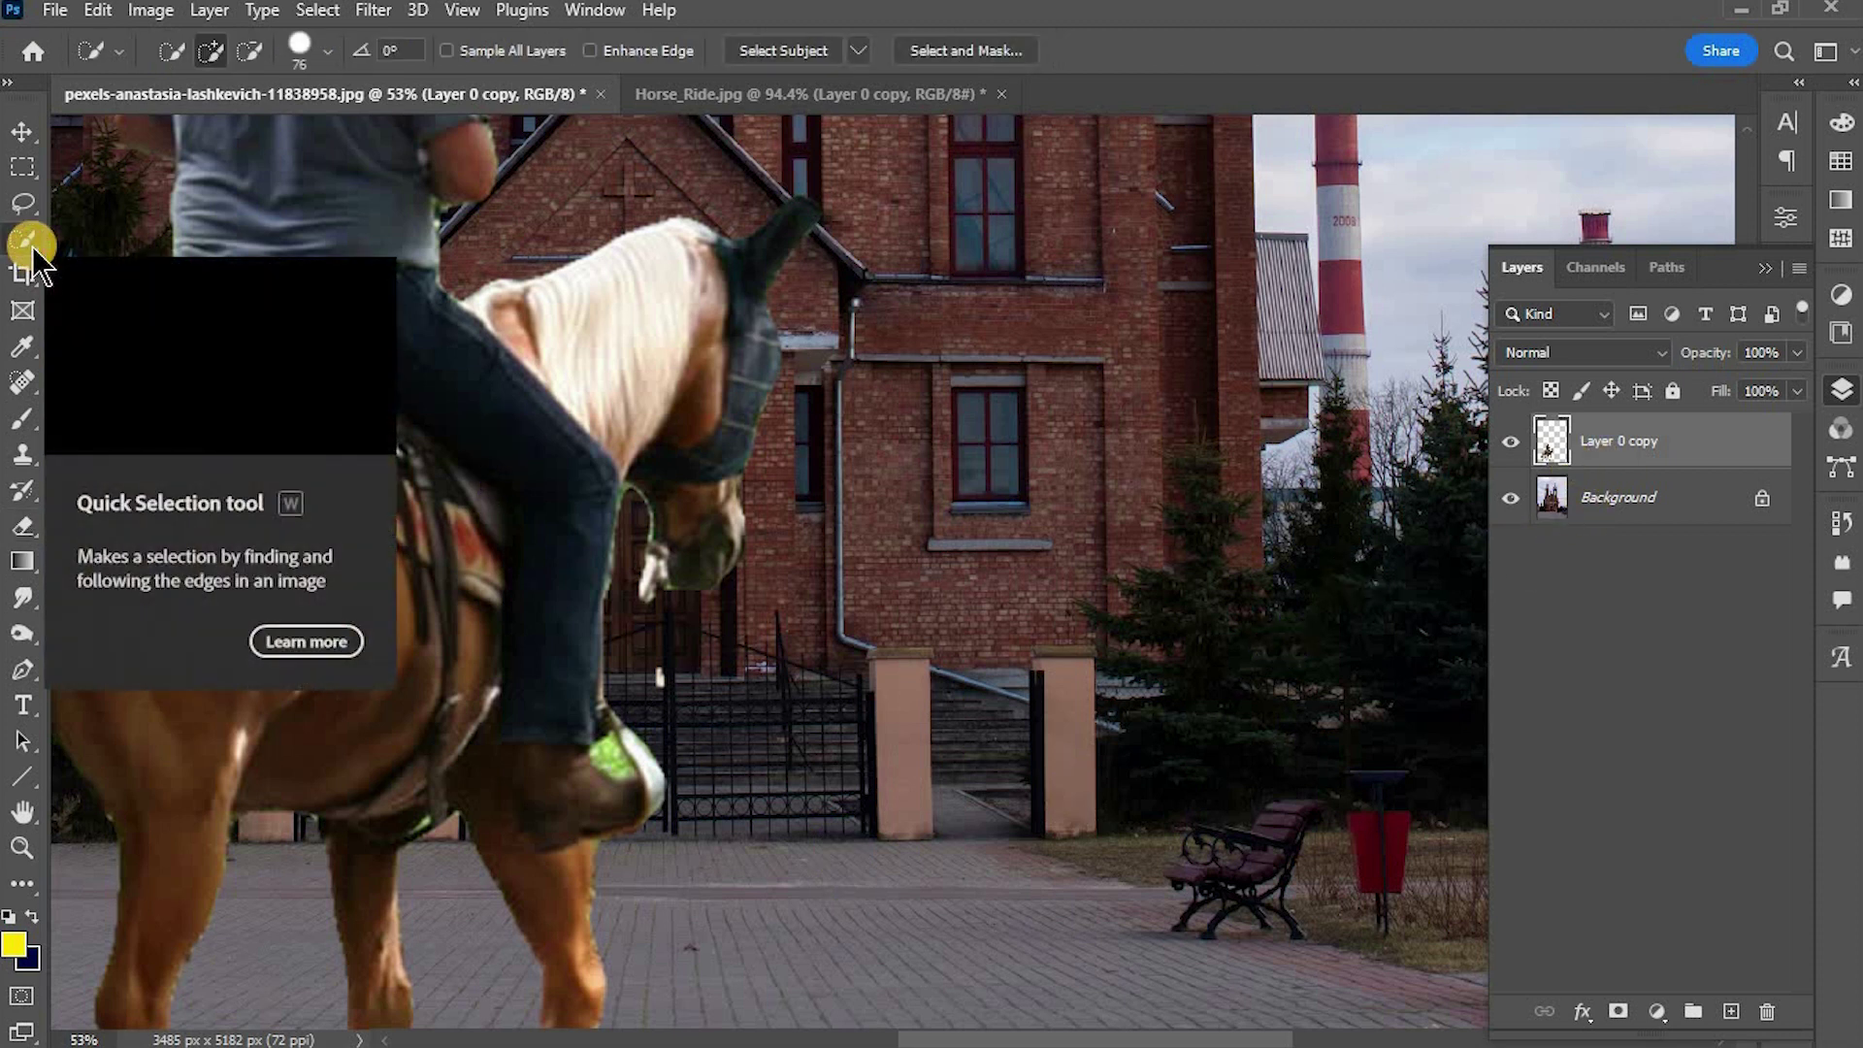
{"action": "right_click", "coordinate": [633, 801], "text": "alt"}
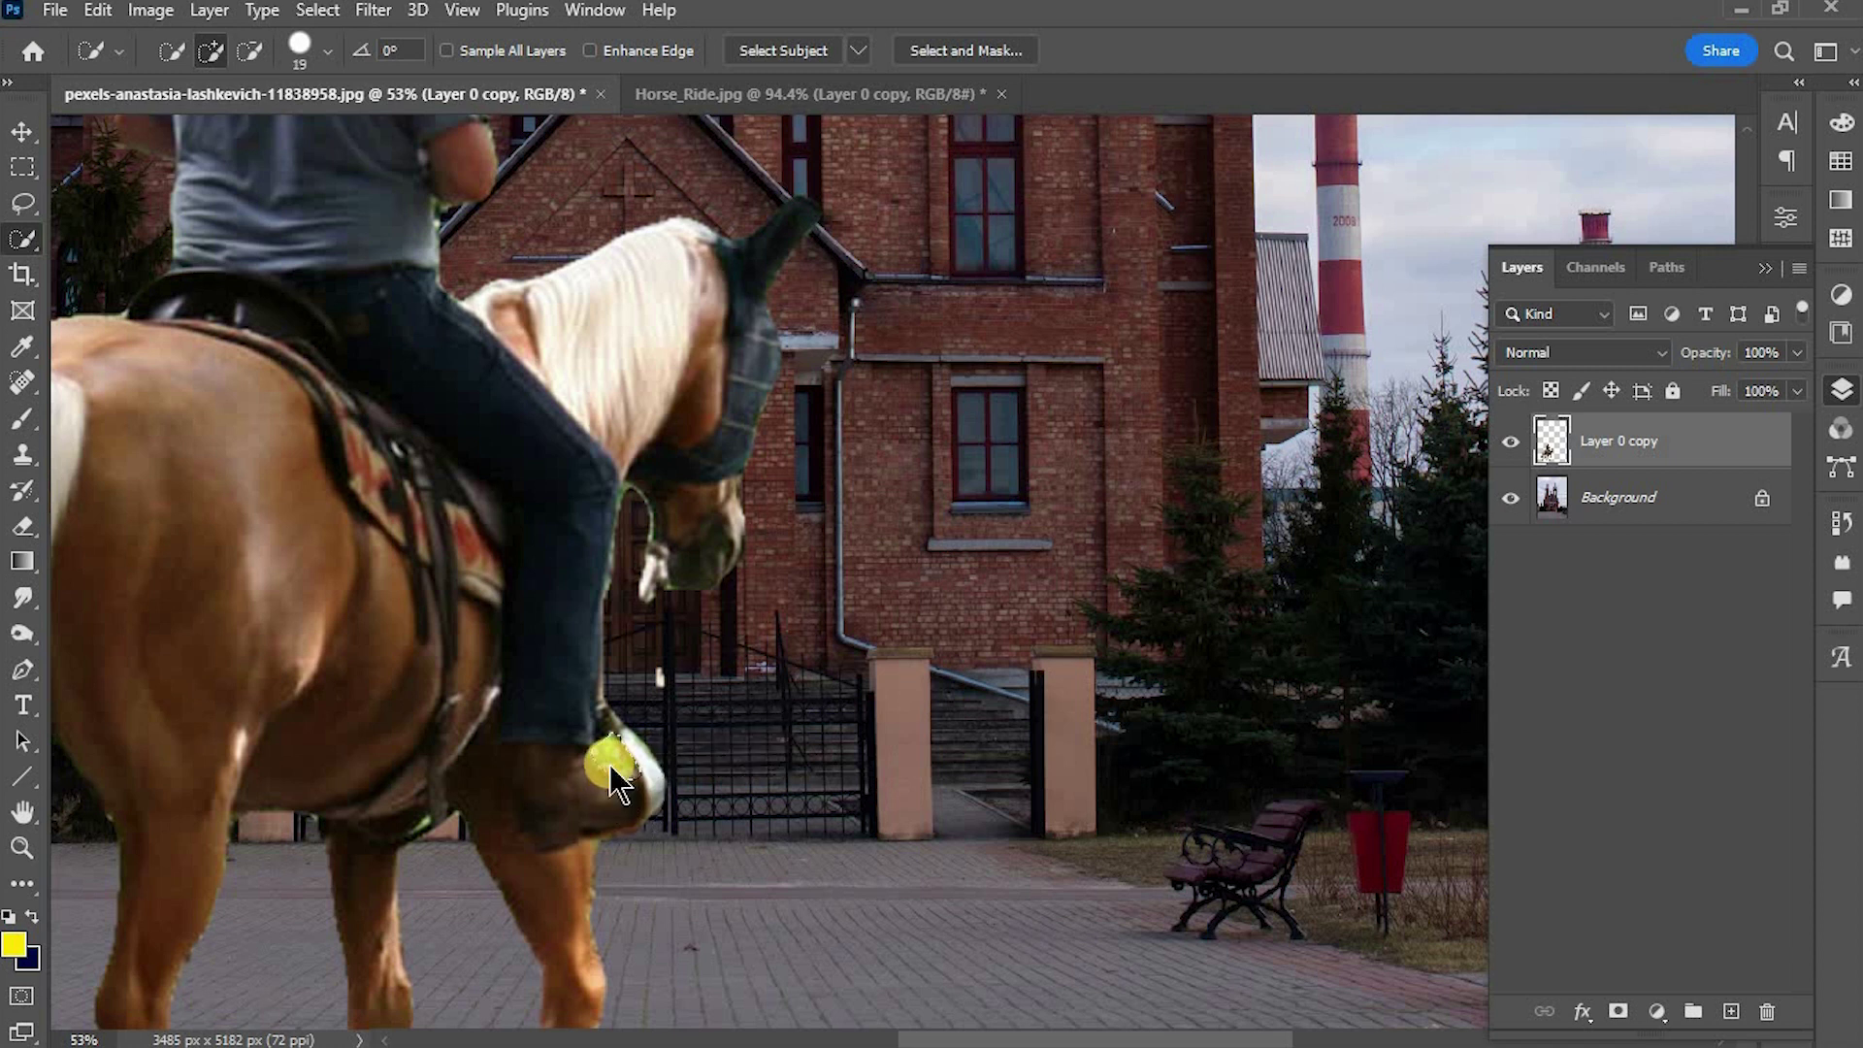
{"action": "left_click", "coordinate": [612, 766]}
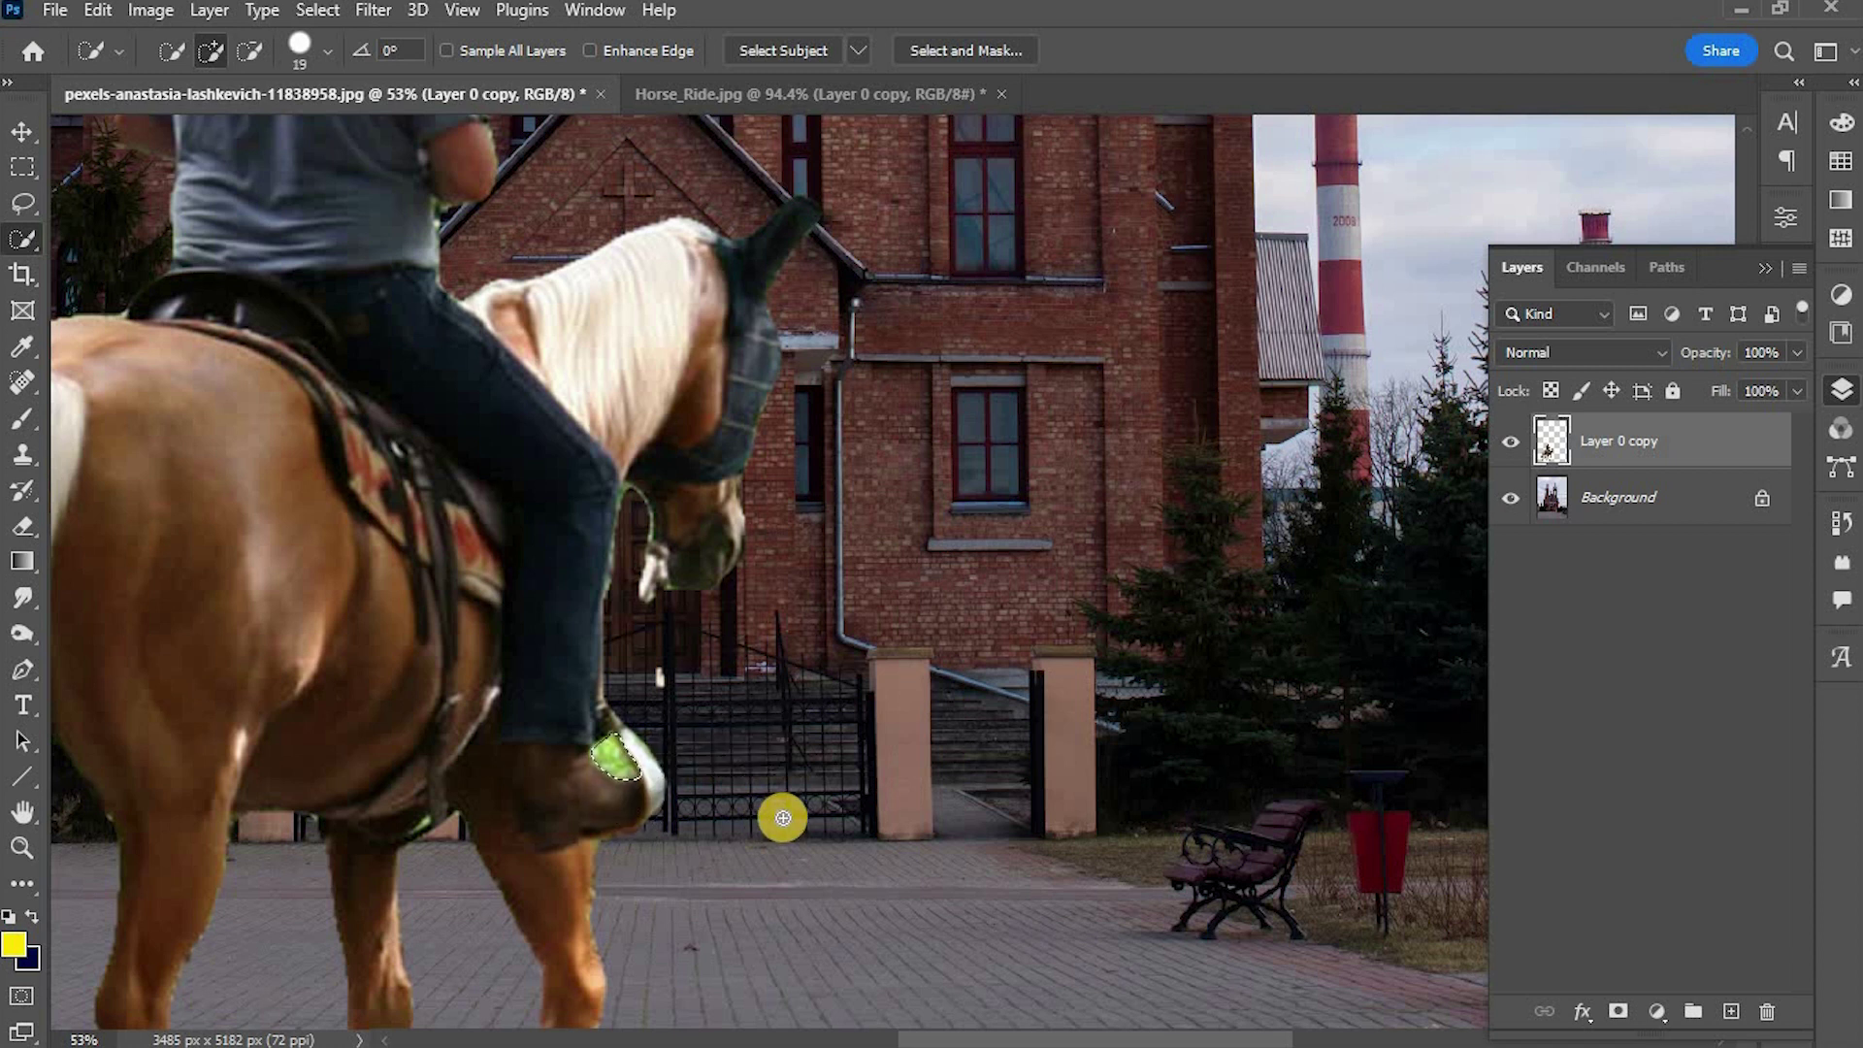
{"action": "key", "text": "e"}
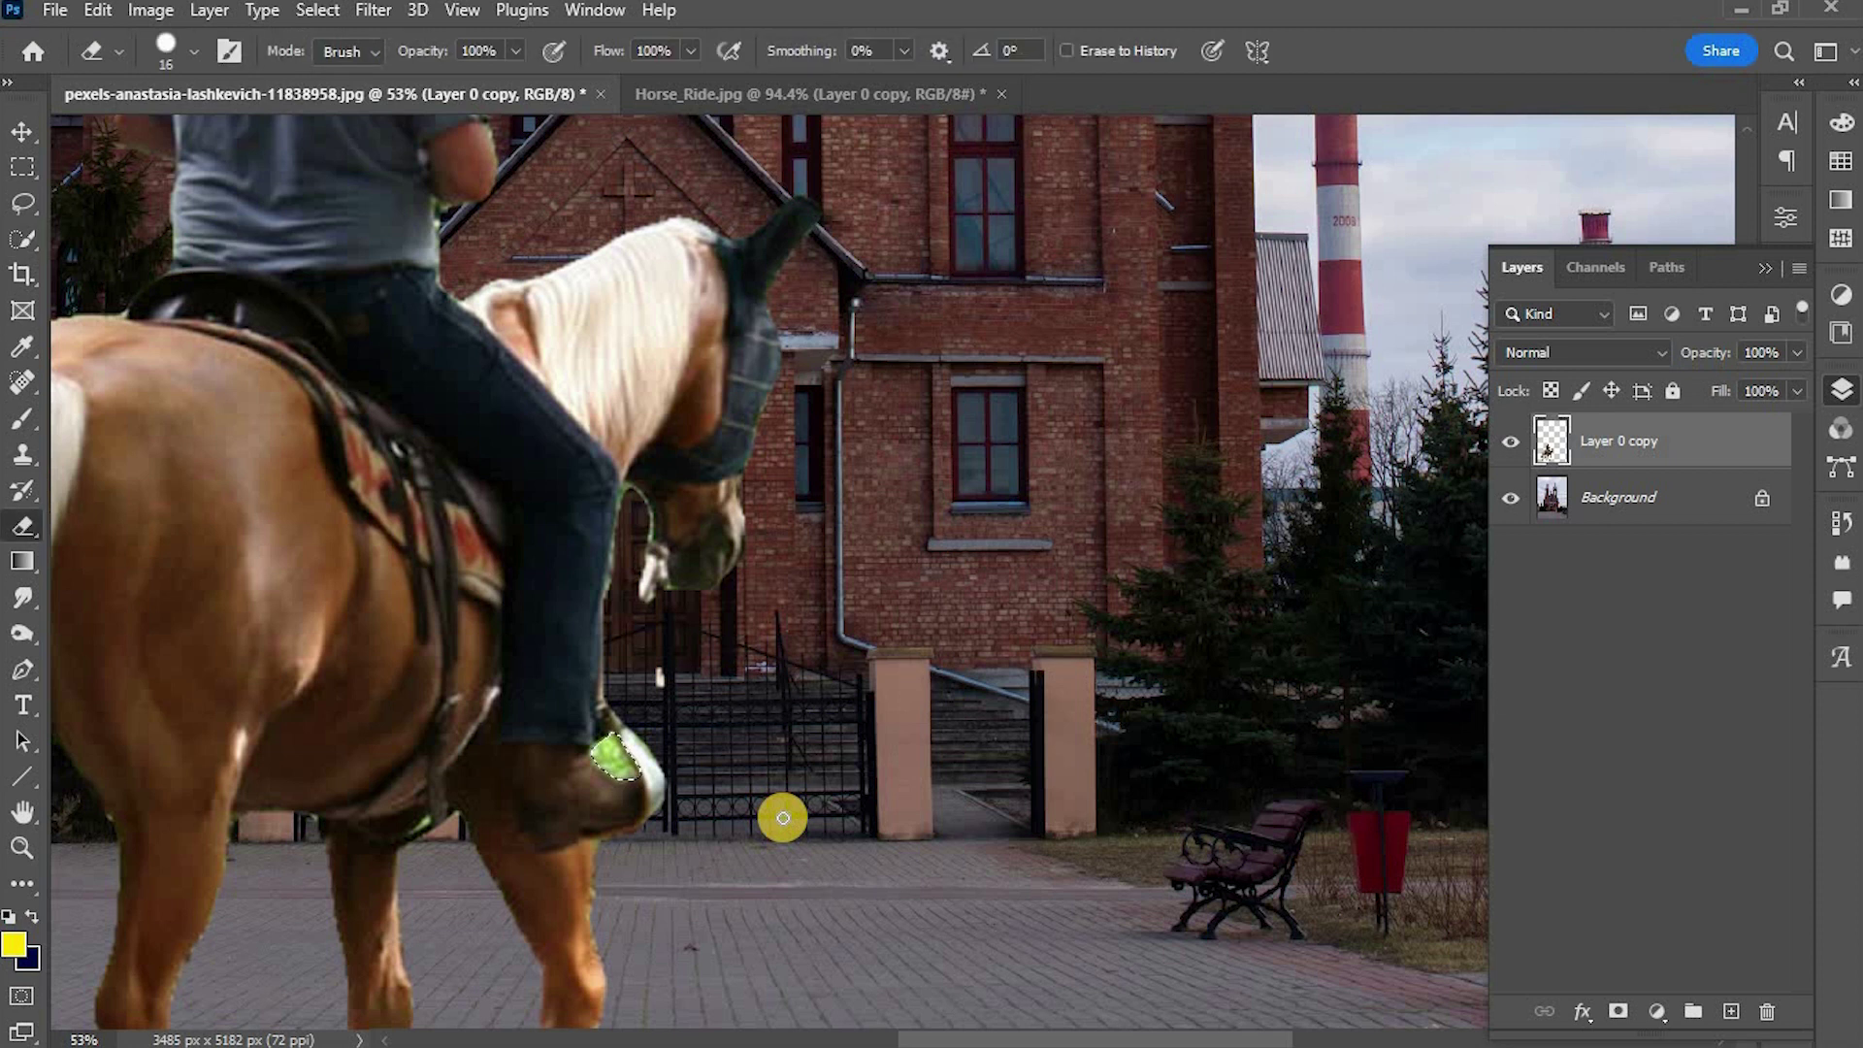
{"action": "left_click_drag", "start_coordinate": [783, 818], "coordinate": [870, 861]}
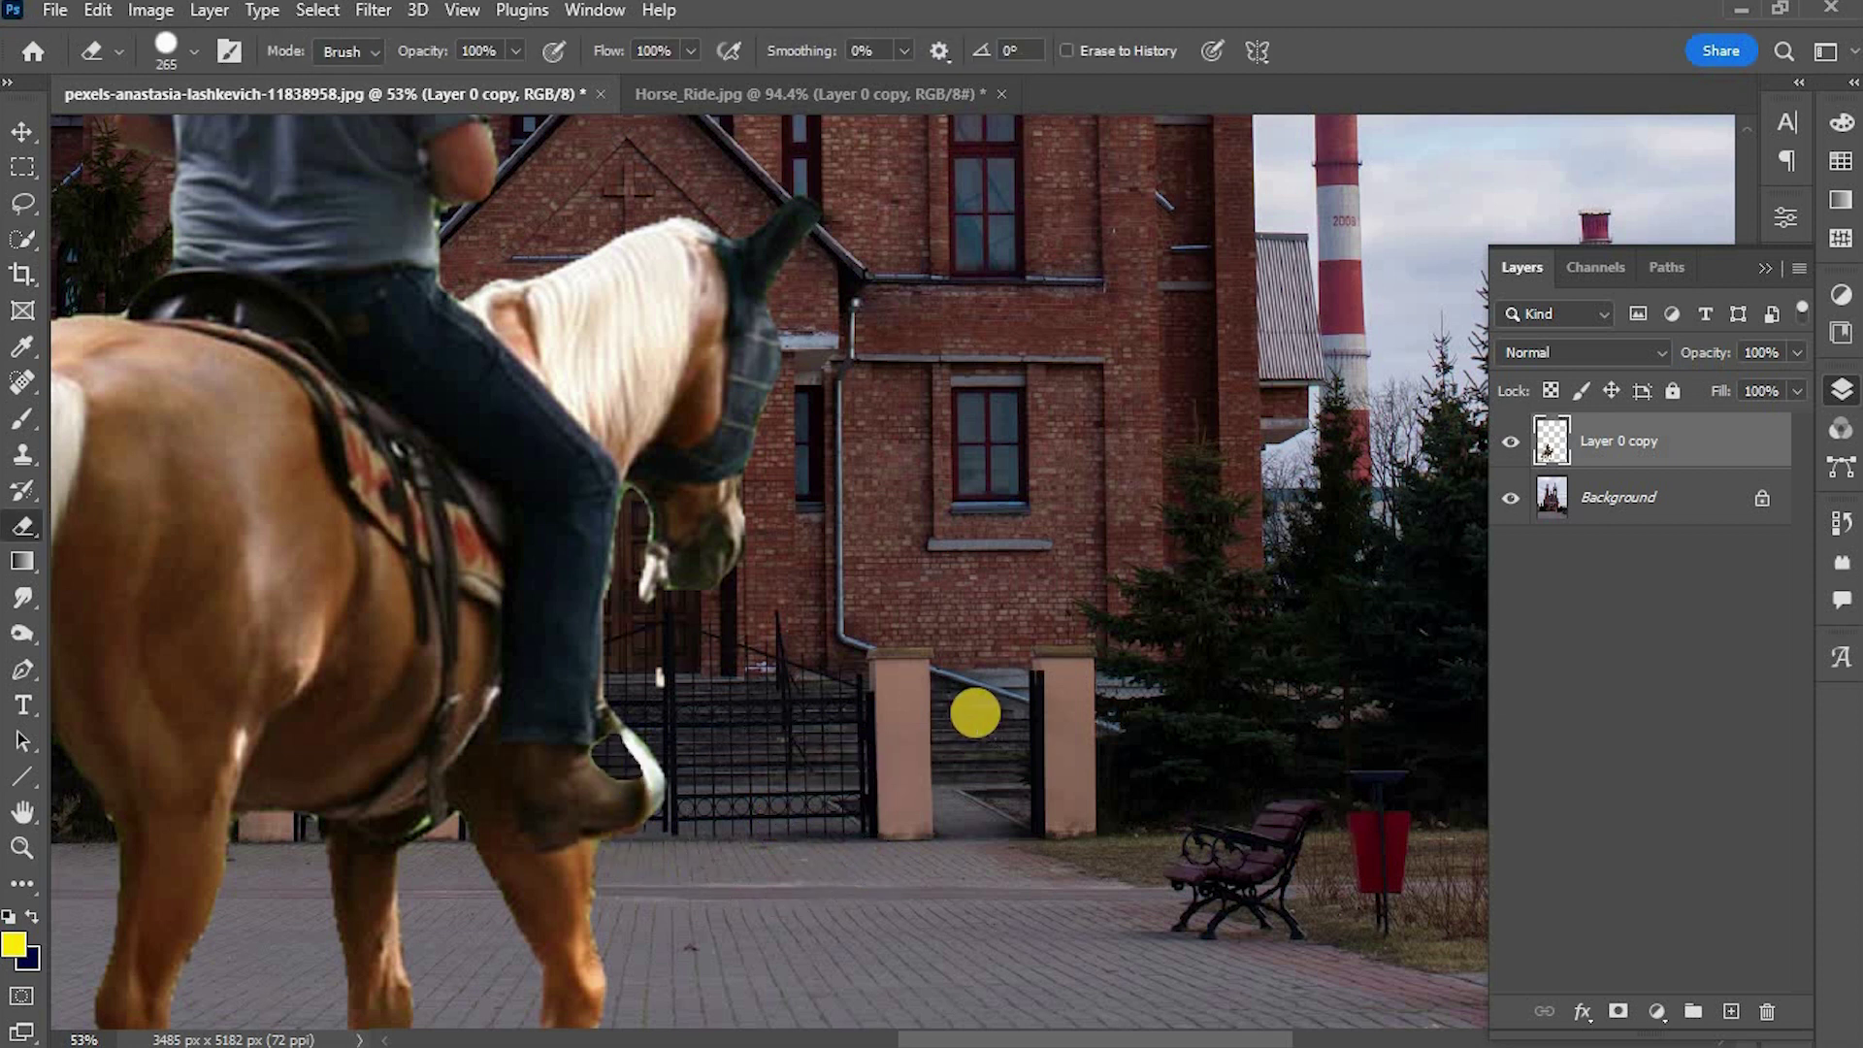
{"action": "scroll", "coordinate": [976, 713], "scroll_direction": "down", "scroll_amount": 5}
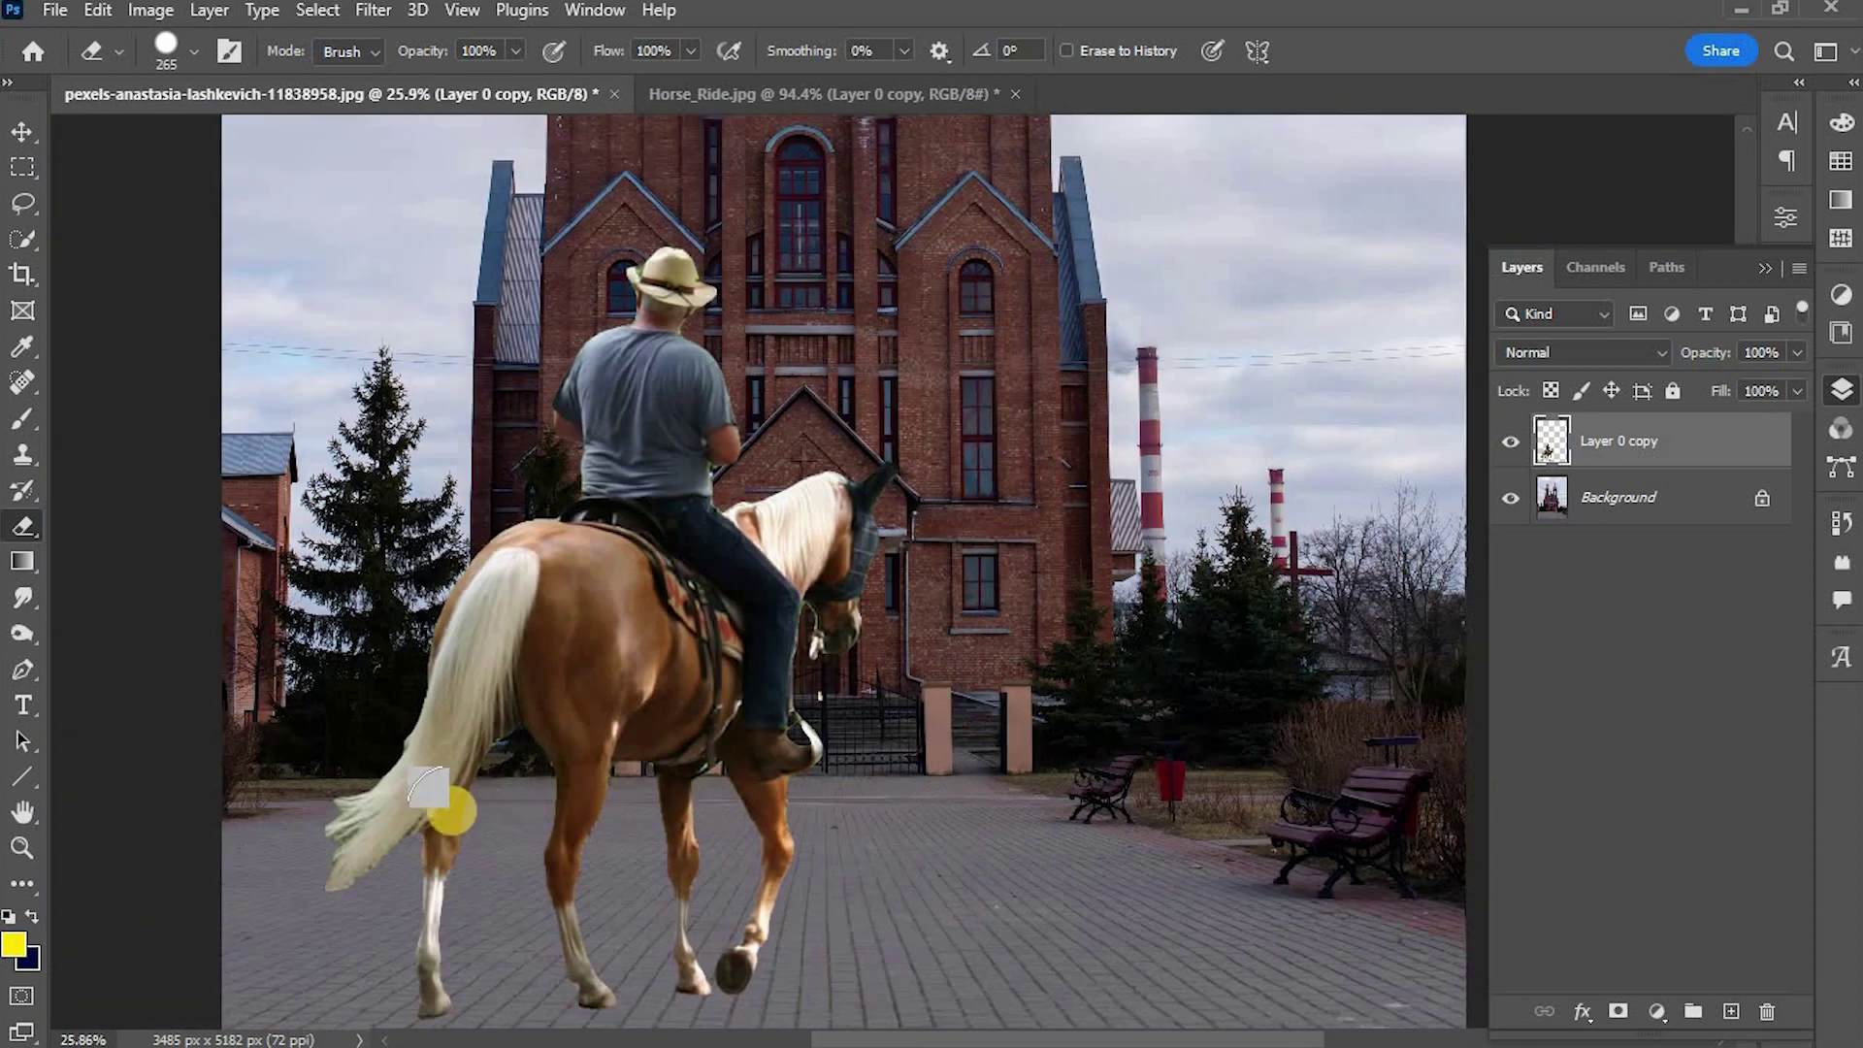
- Load the horse-and-rider outline as a selection from the Layer 0 copy thumbnail
{"action": "left_click", "coordinate": [21, 130]}
{"action": "left_click", "coordinate": [1556, 442], "text": "ctrl"}
{"action": "left_click", "coordinate": [1556, 442], "text": "ctrl"}
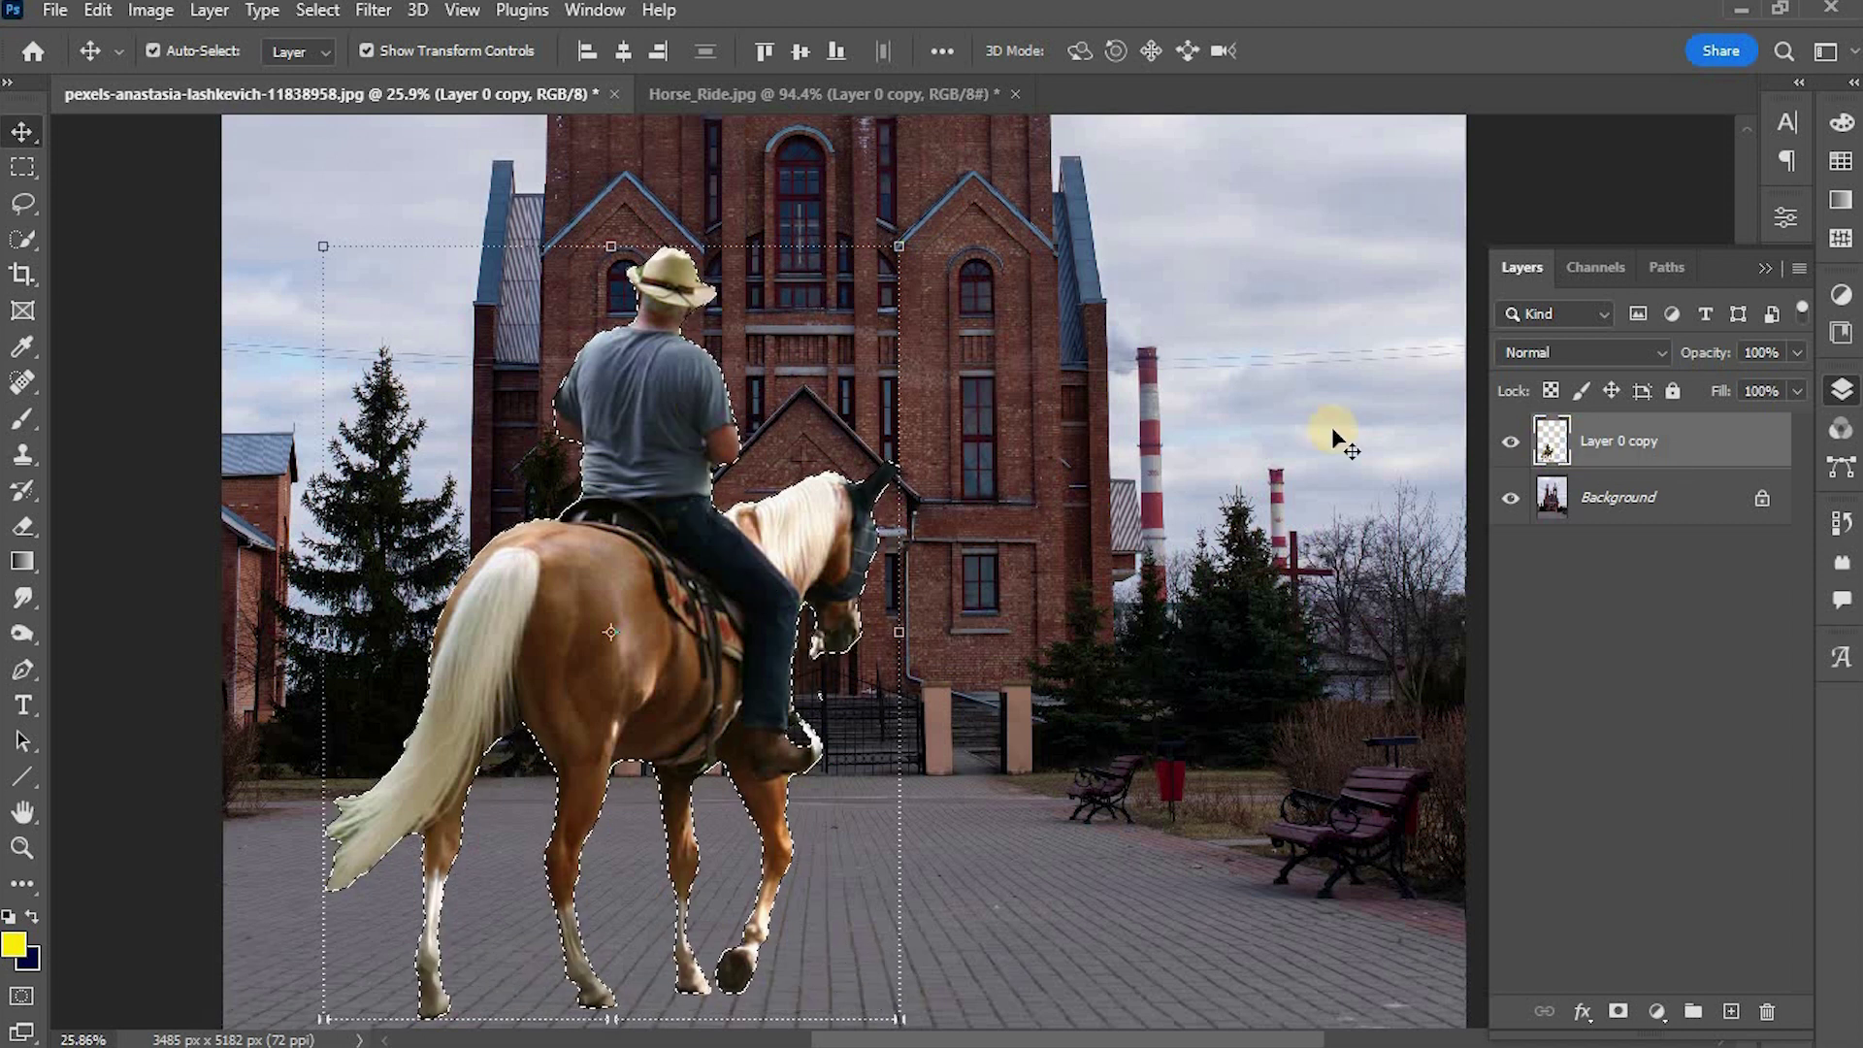
- Contract the horse-and-rider selection by 1 pixel, then deselect with Ctrl+D
{"action": "left_click", "coordinate": [1786, 218]}
{"action": "left_click", "coordinate": [1785, 217]}
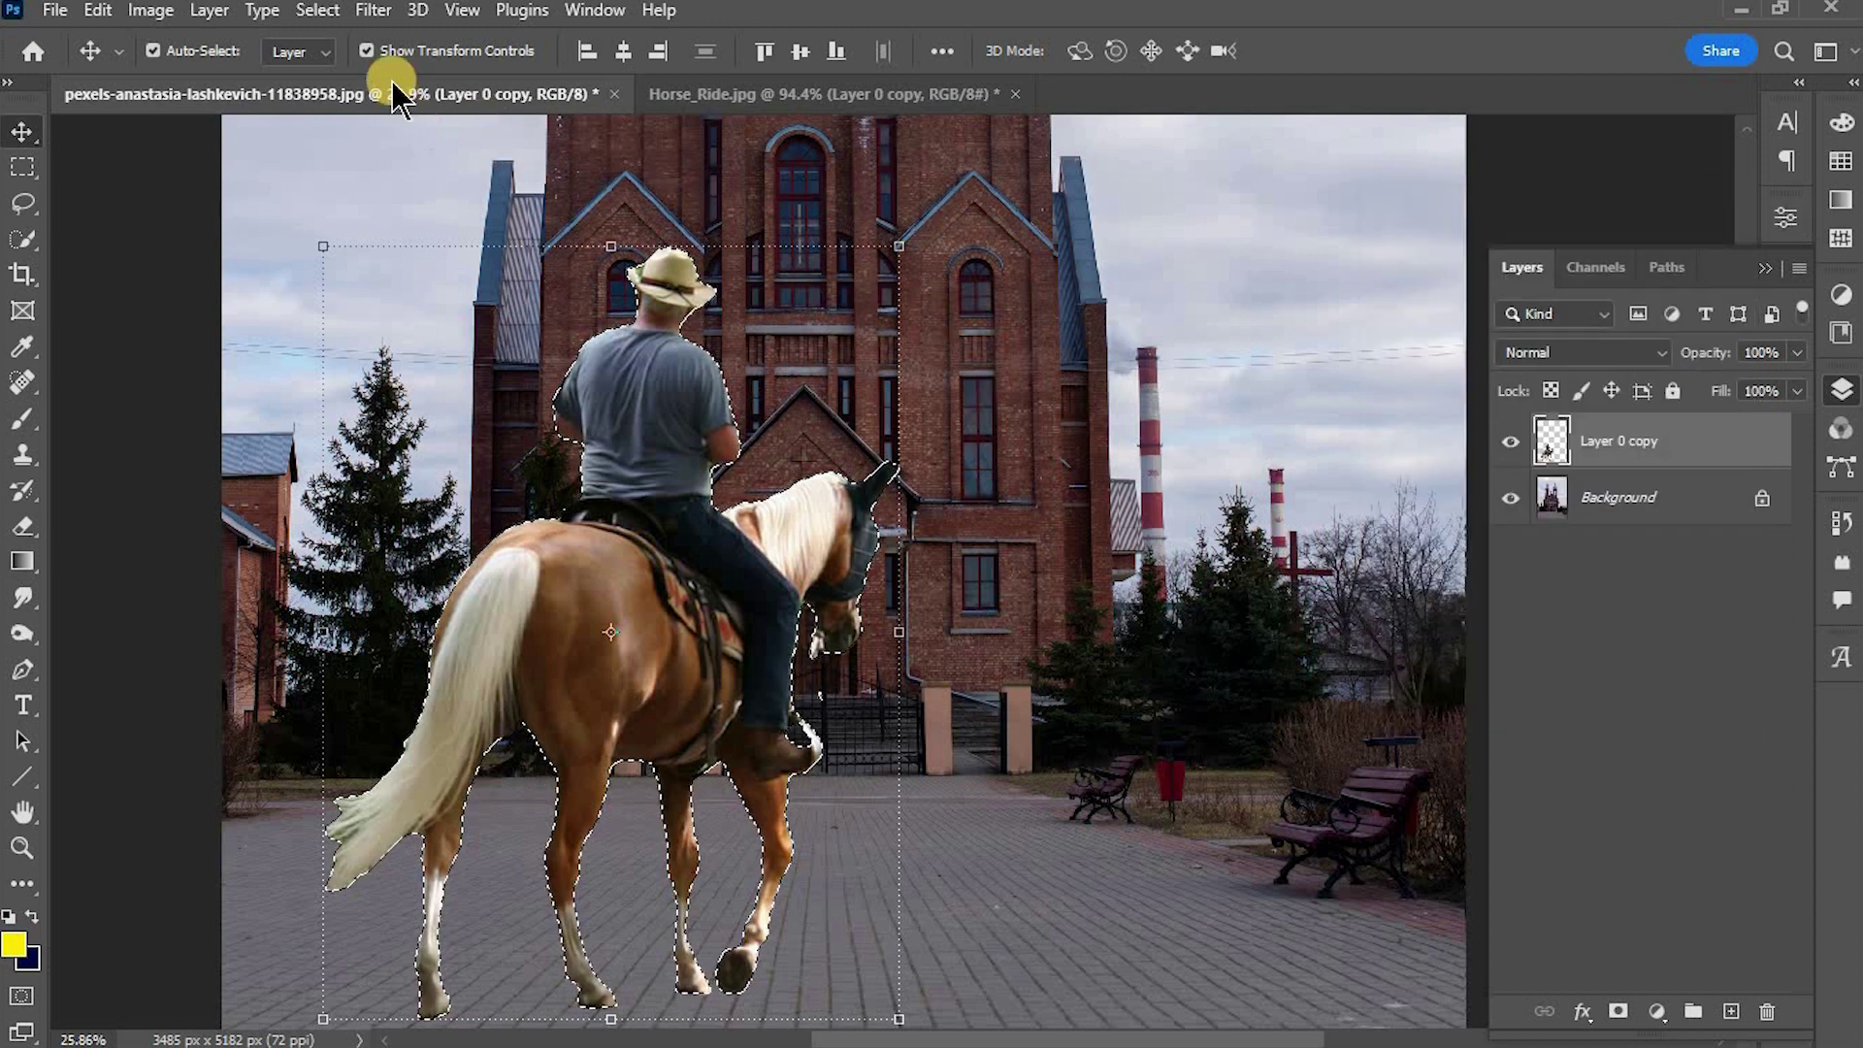
{"action": "left_click", "coordinate": [319, 10]}
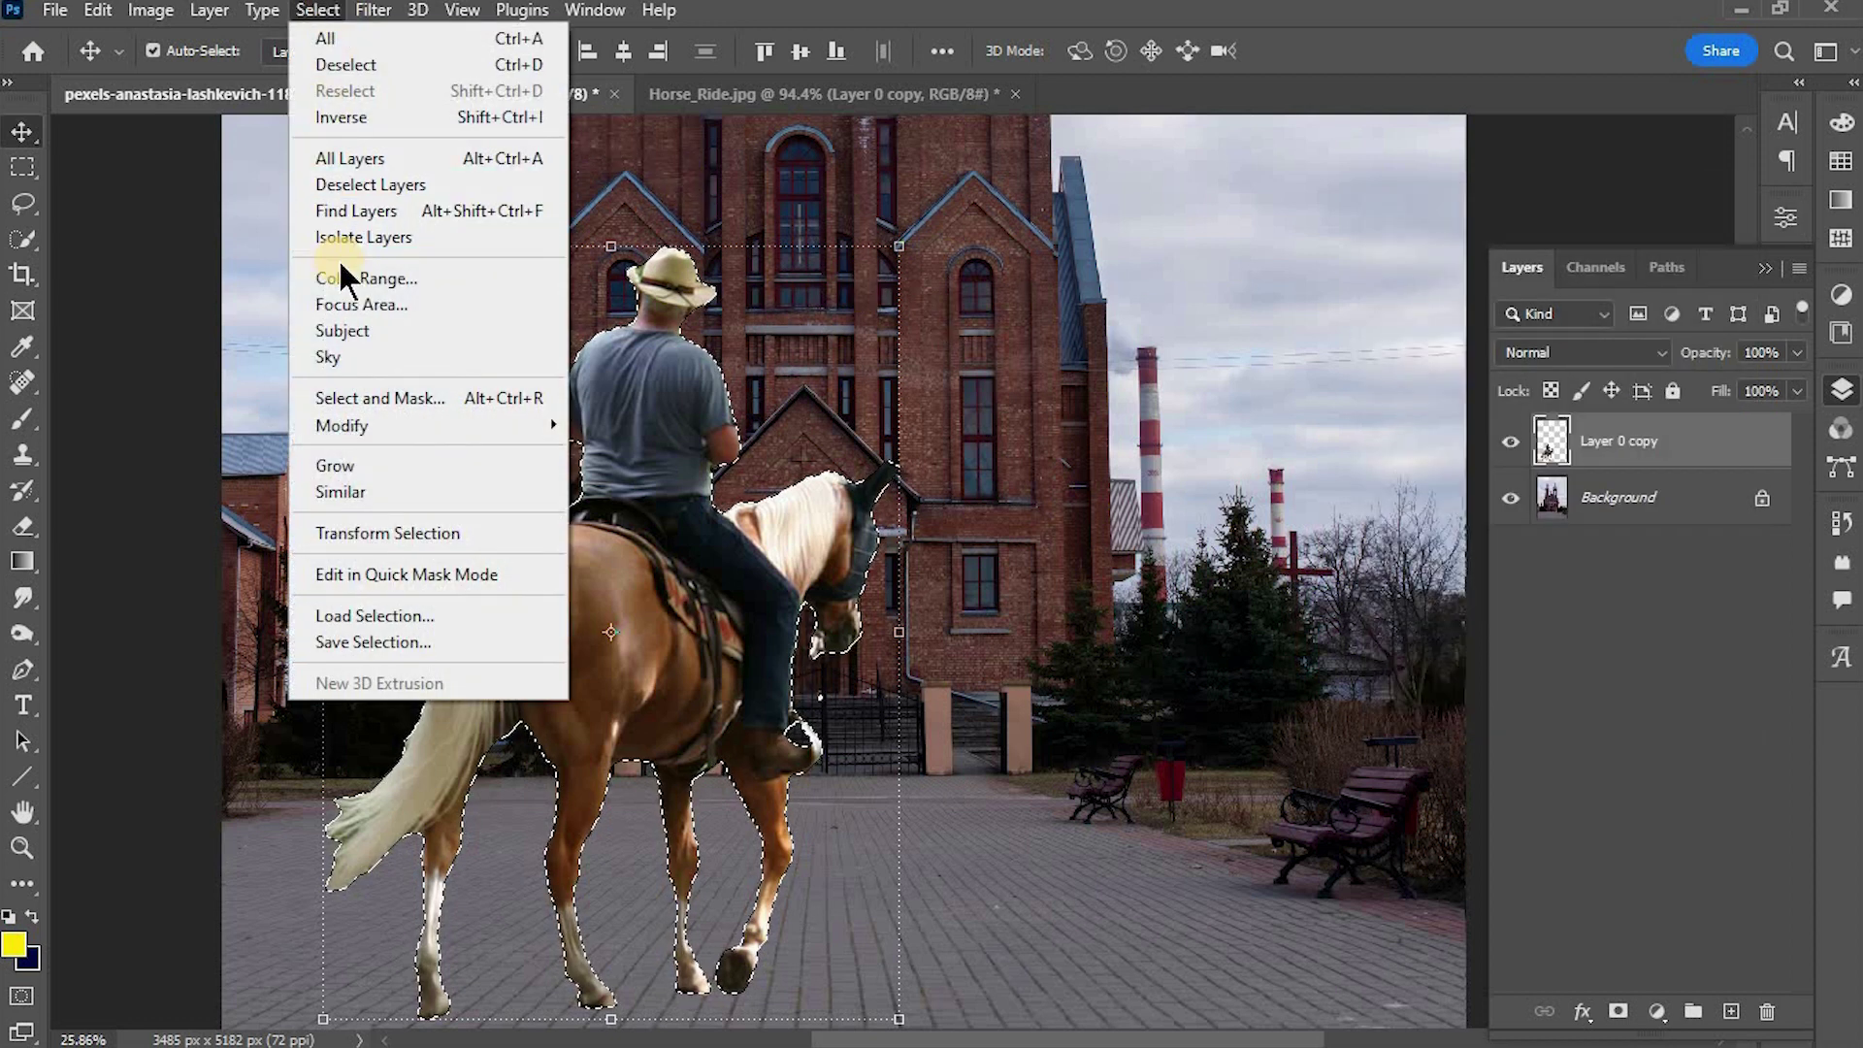
{"action": "mouse_move", "coordinate": [428, 425]}
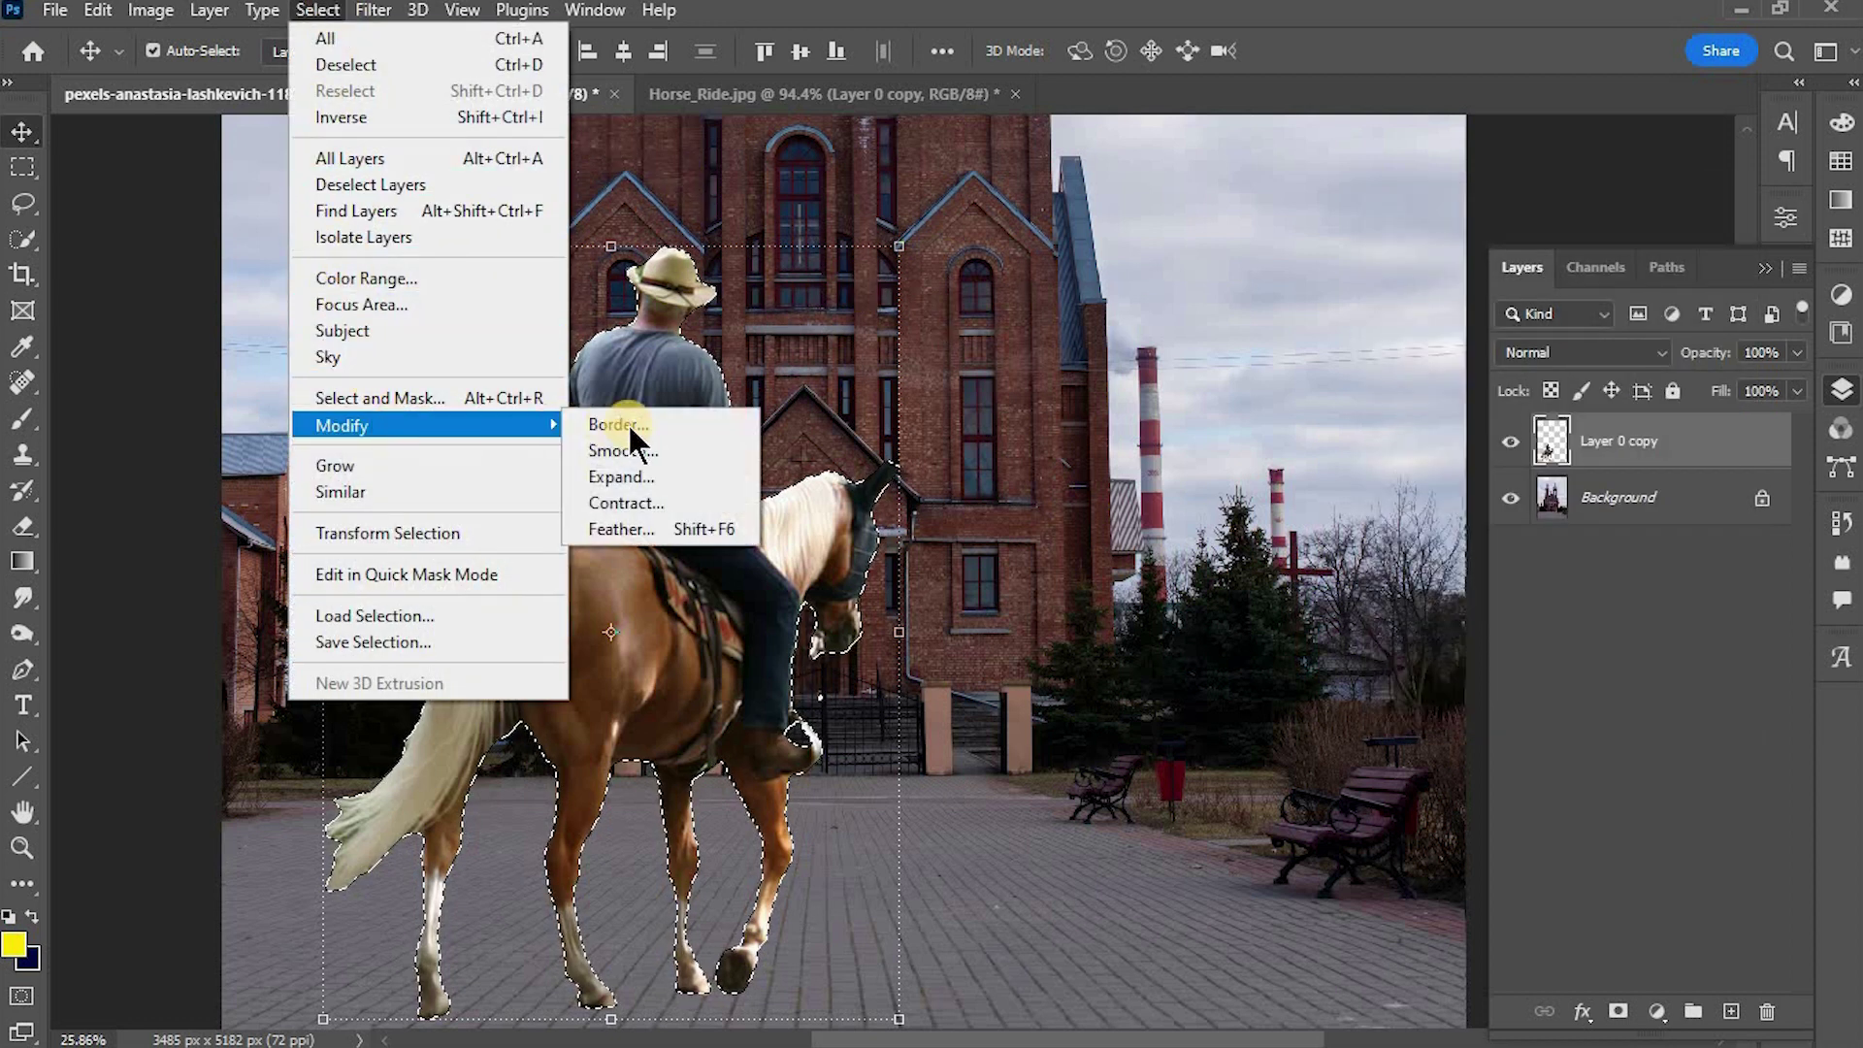
{"action": "left_click", "coordinate": [679, 505]}
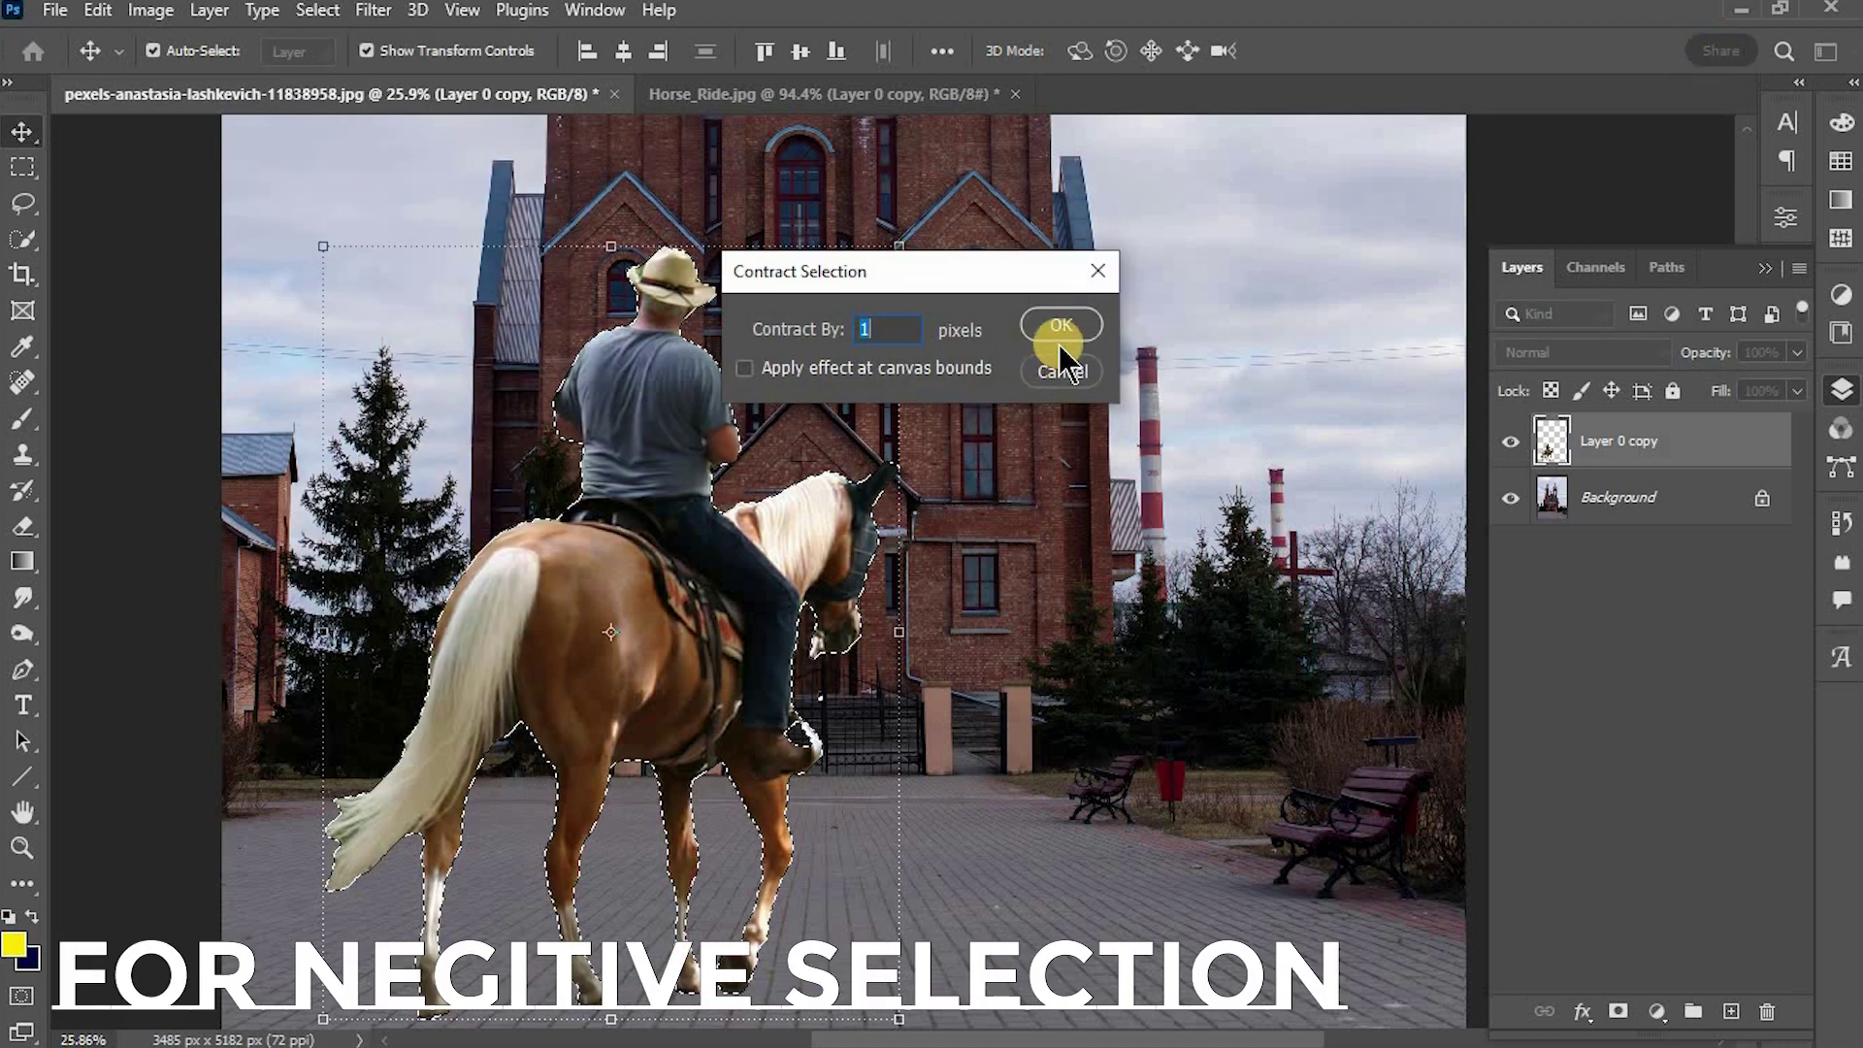
{"action": "left_click", "coordinate": [1062, 330]}
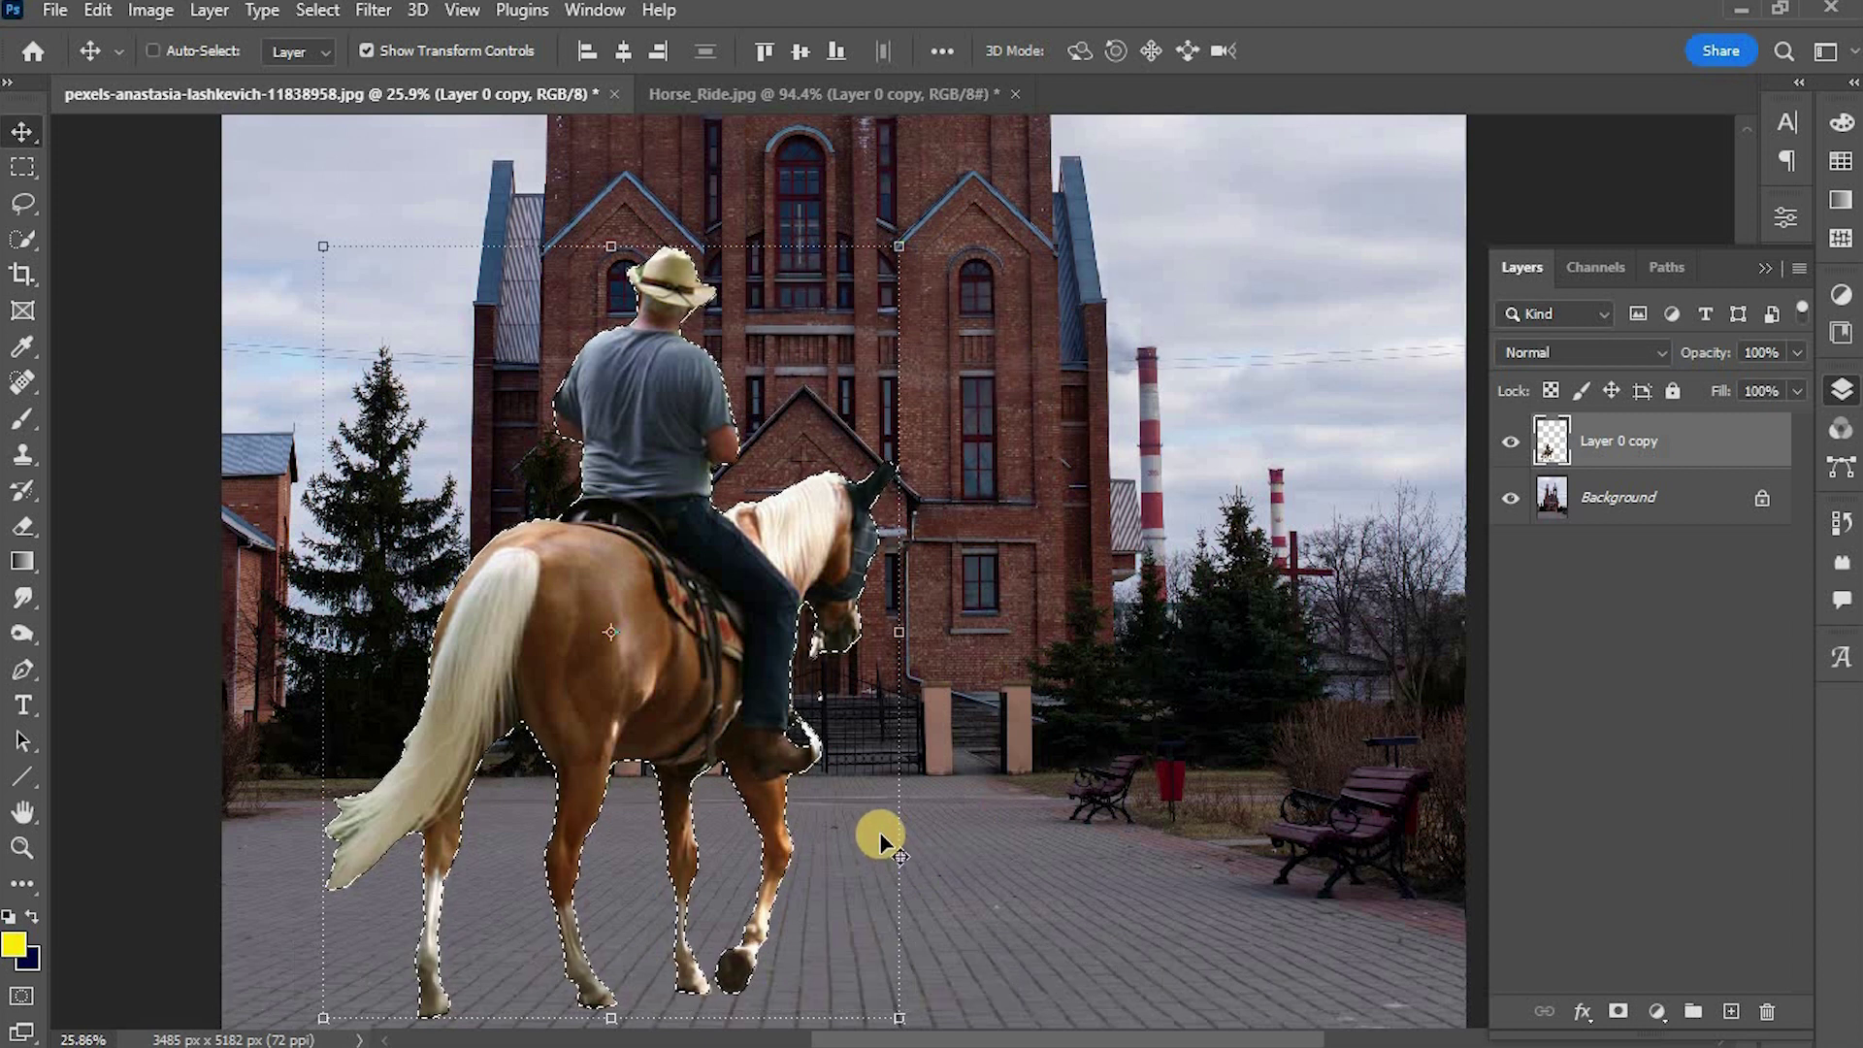
{"action": "key", "text": "ctrl+d"}
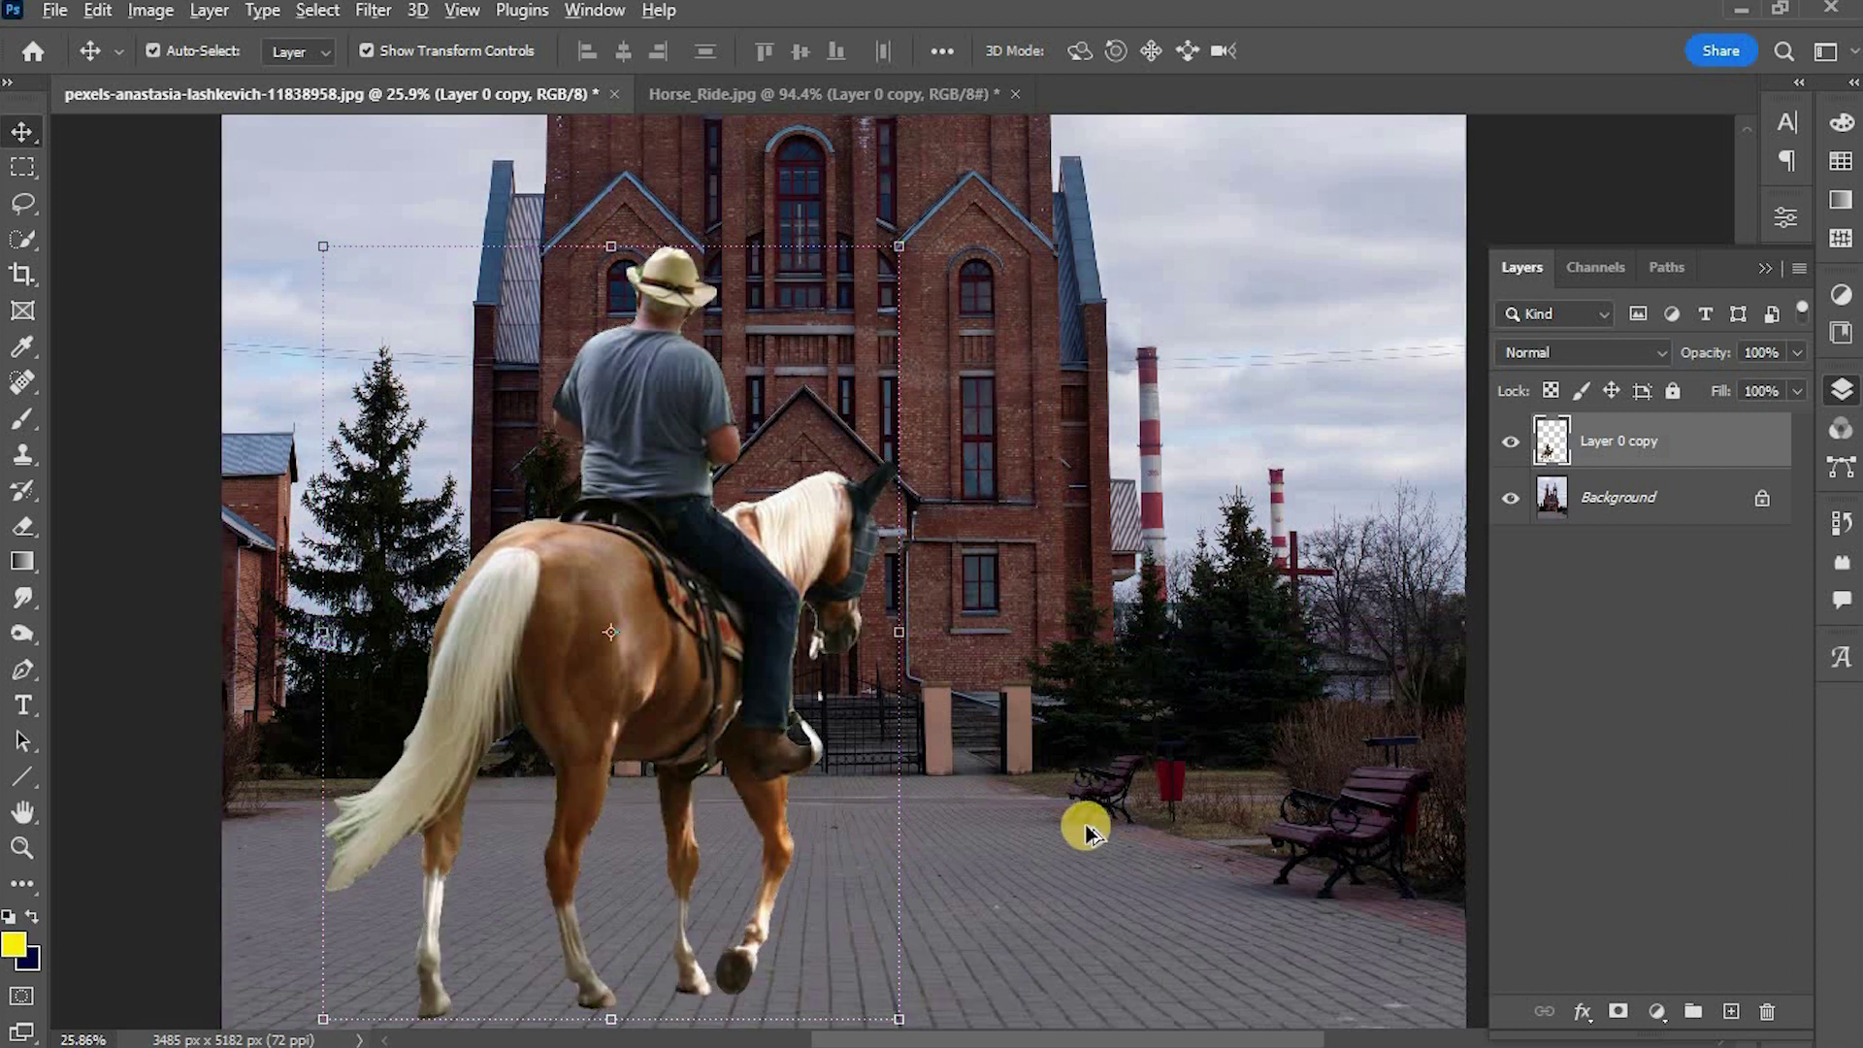
- Bring the whole image into view and select the Layer 0 copy horse layer
{"action": "scroll", "coordinate": [1085, 823], "scroll_direction": "down", "scroll_amount": 2}
{"action": "scroll", "coordinate": [1085, 823], "scroll_direction": "down", "scroll_amount": 2}
{"action": "left_click_drag", "start_coordinate": [1090, 586], "coordinate": [725, 606]}
{"action": "scroll", "coordinate": [887, 673], "scroll_direction": "down", "scroll_amount": 2}
{"action": "scroll", "coordinate": [886, 674], "scroll_direction": "up", "scroll_amount": 2}
{"action": "scroll", "coordinate": [886, 673], "scroll_direction": "down", "scroll_amount": 1}
{"action": "scroll", "coordinate": [886, 673], "scroll_direction": "up", "scroll_amount": 2}
{"action": "left_click", "coordinate": [1061, 852]}
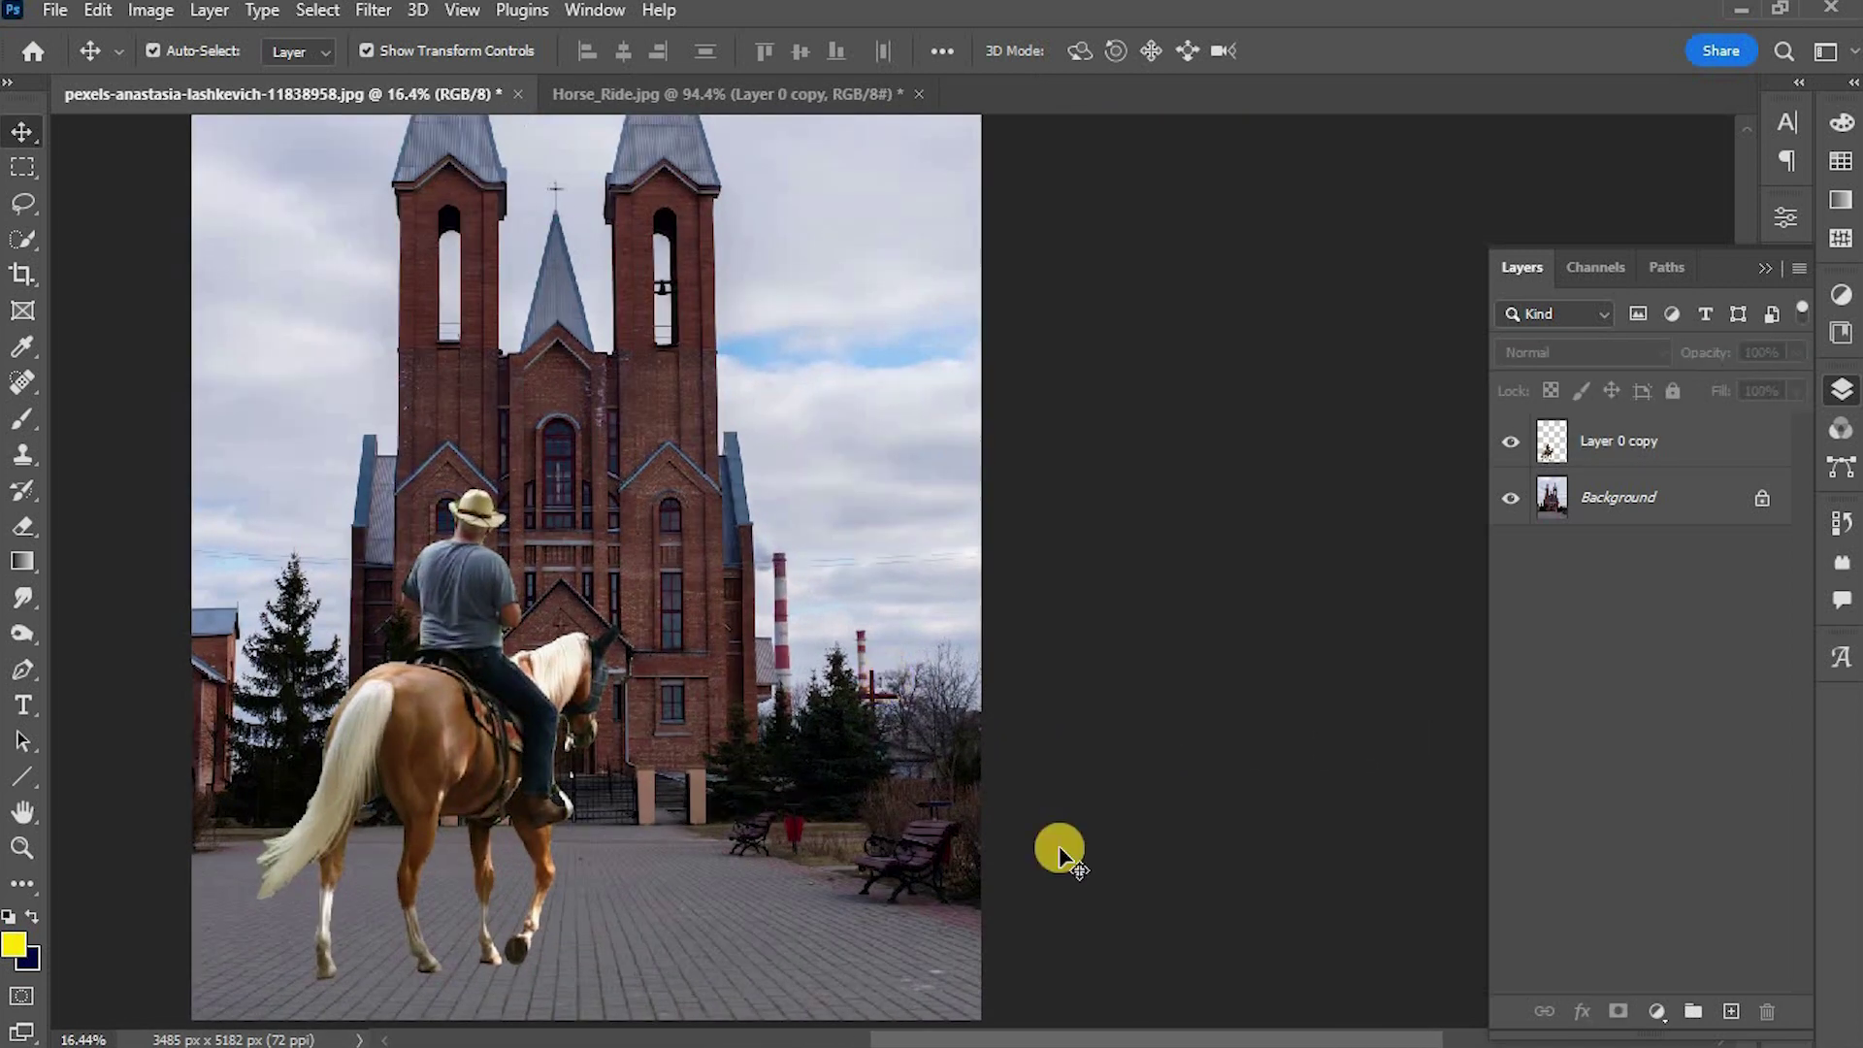
{"action": "left_click", "coordinate": [1684, 455]}
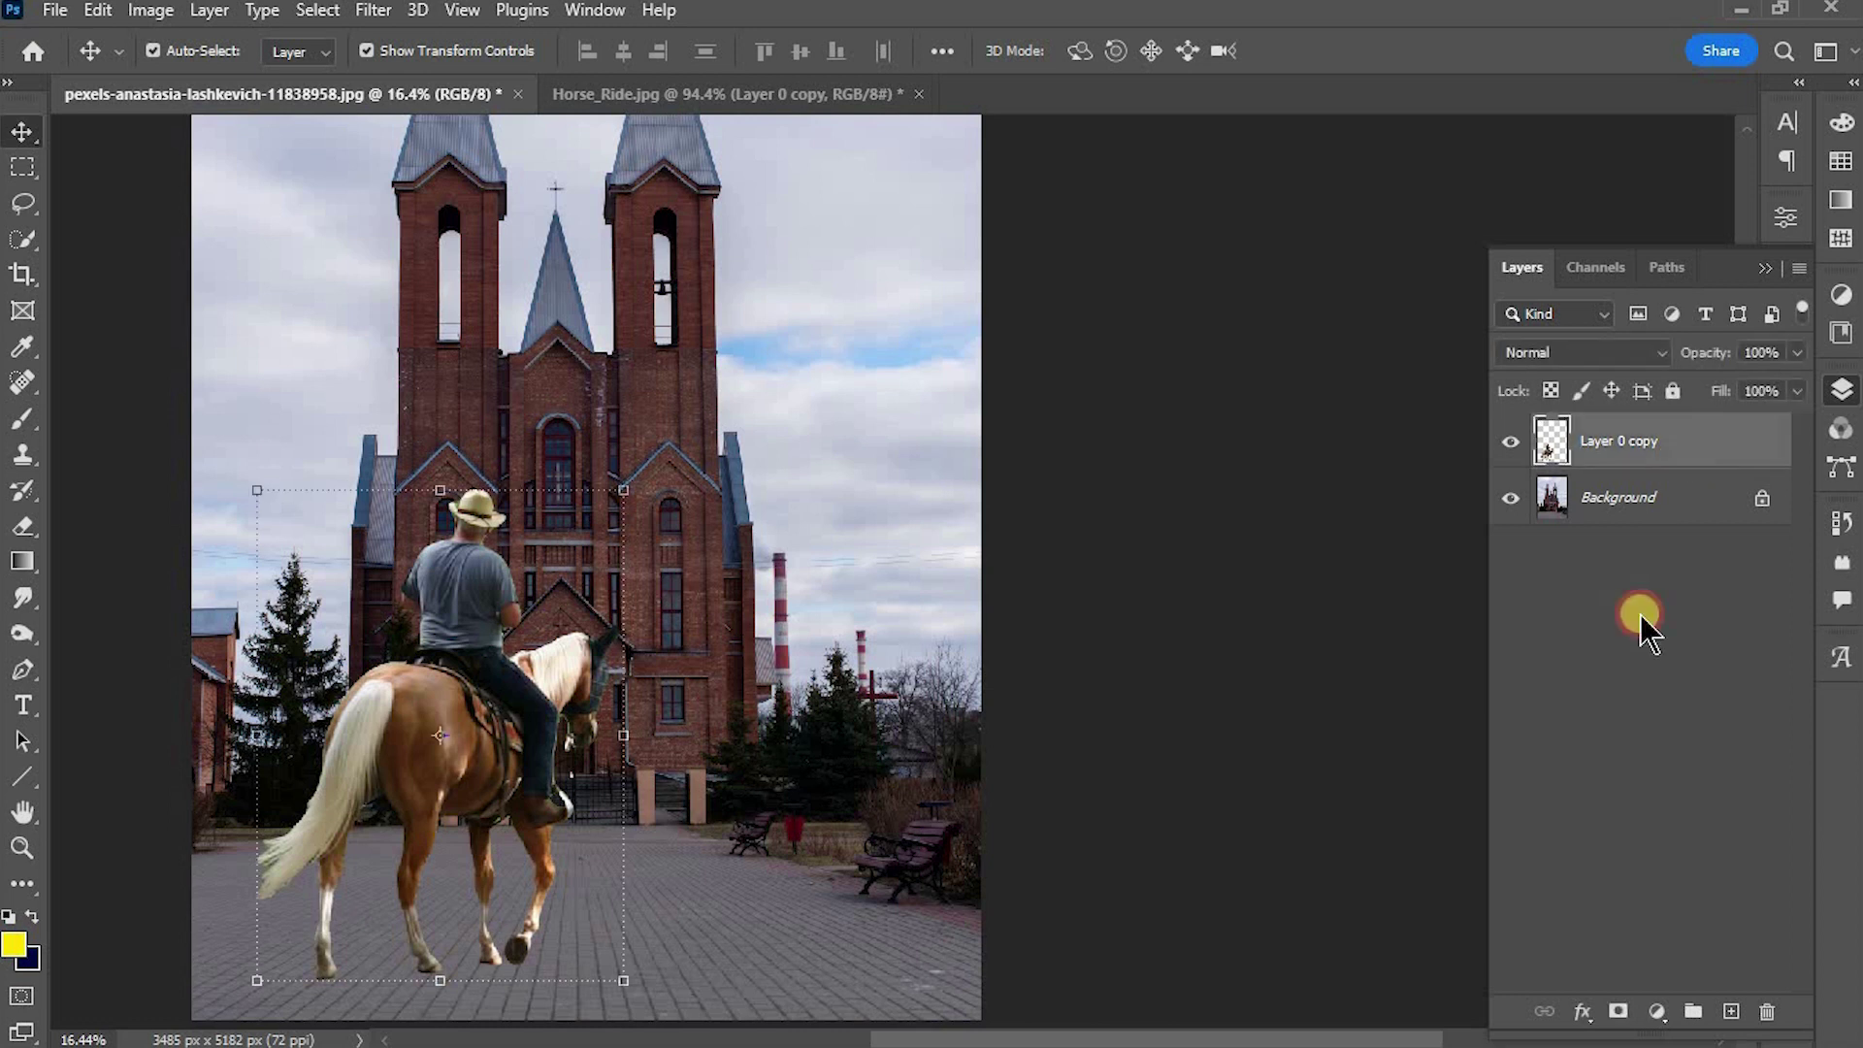
- Add a Levels adjustment clipped to the horse layer with black input set to 20
{"action": "left_click", "coordinate": [1660, 1010]}
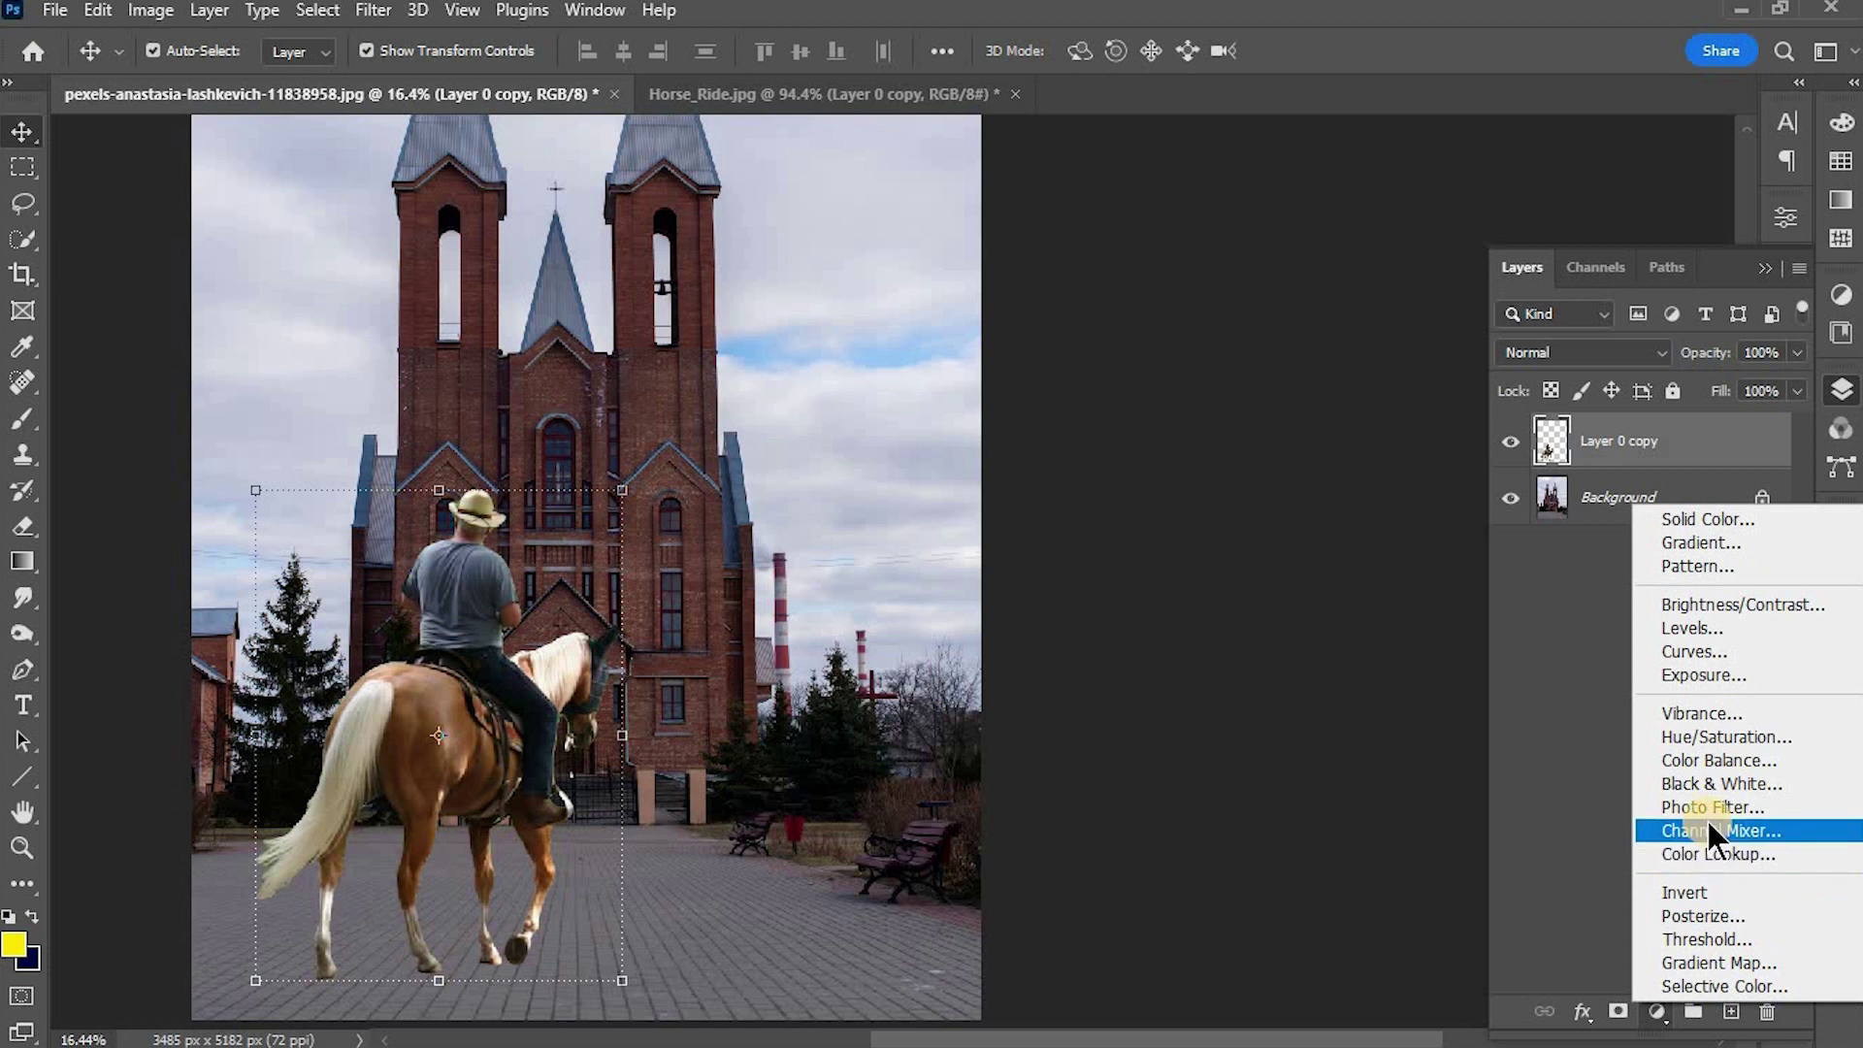
{"action": "left_click", "coordinate": [1681, 627]}
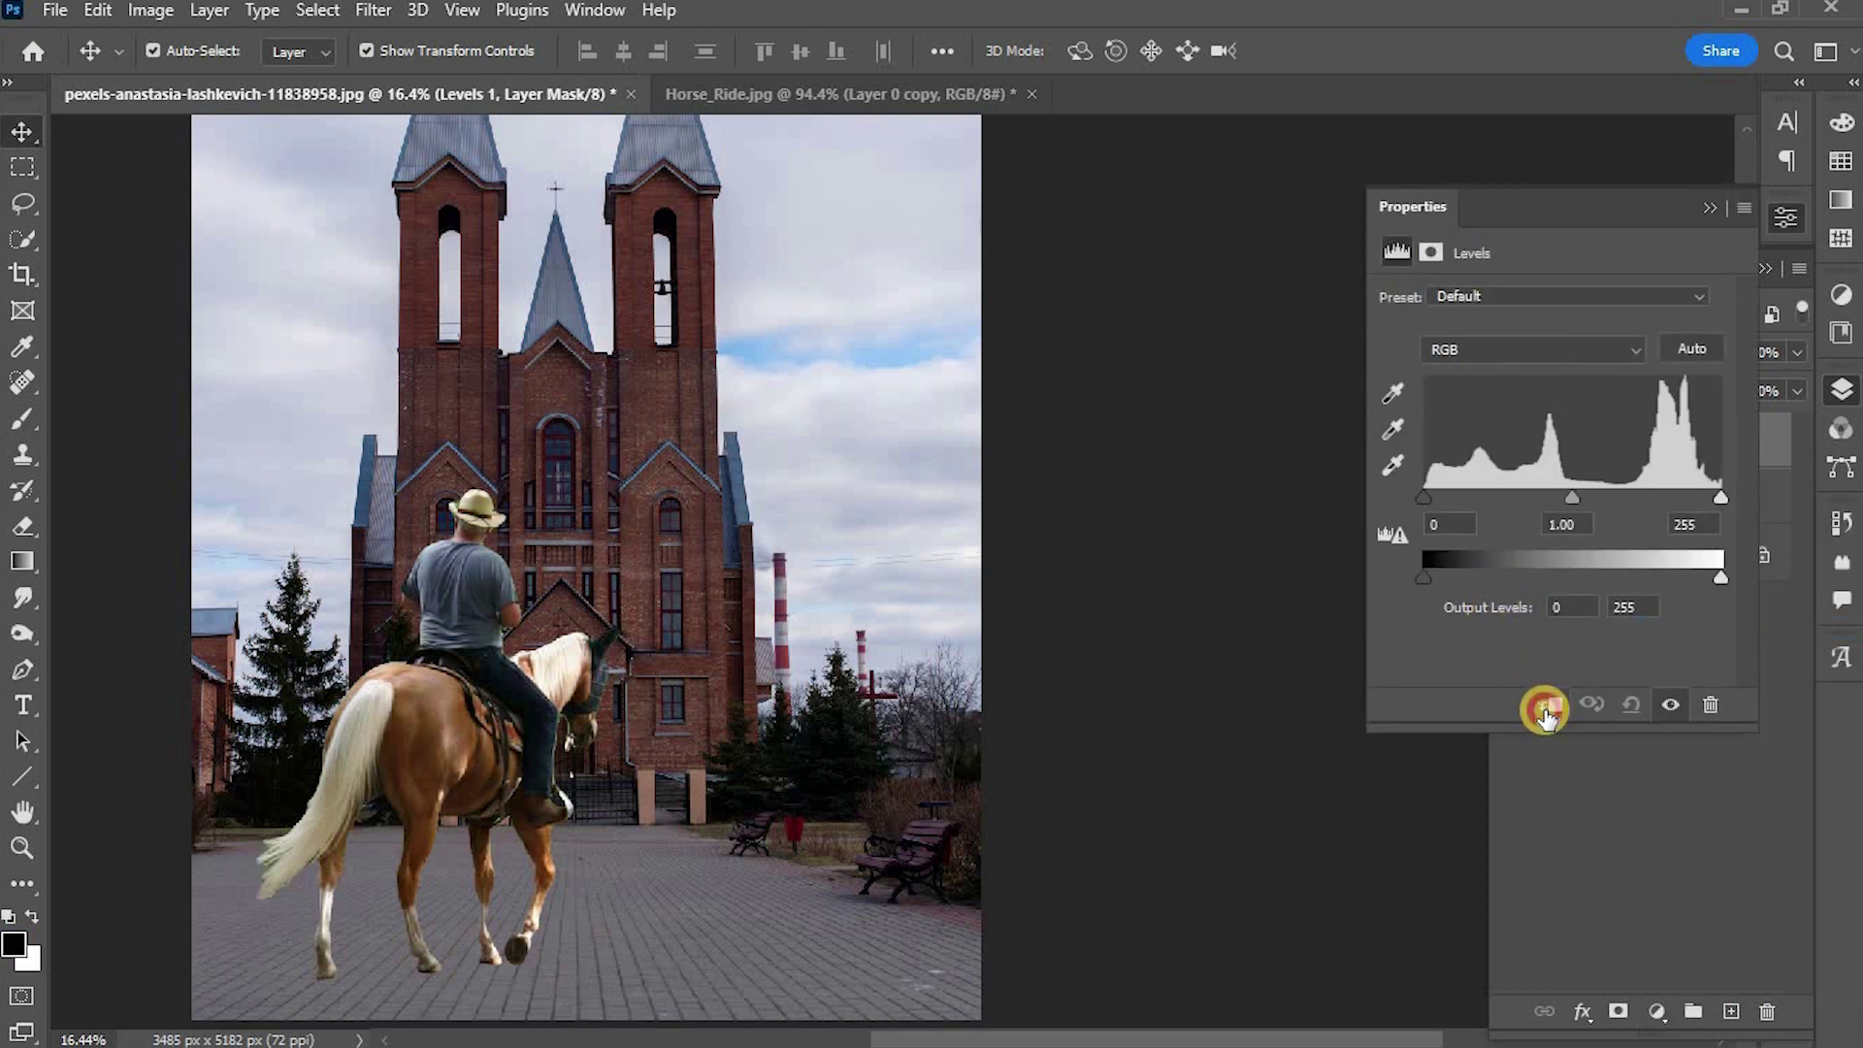
{"action": "left_click_drag", "start_coordinate": [1467, 515], "coordinate": [1407, 531]}
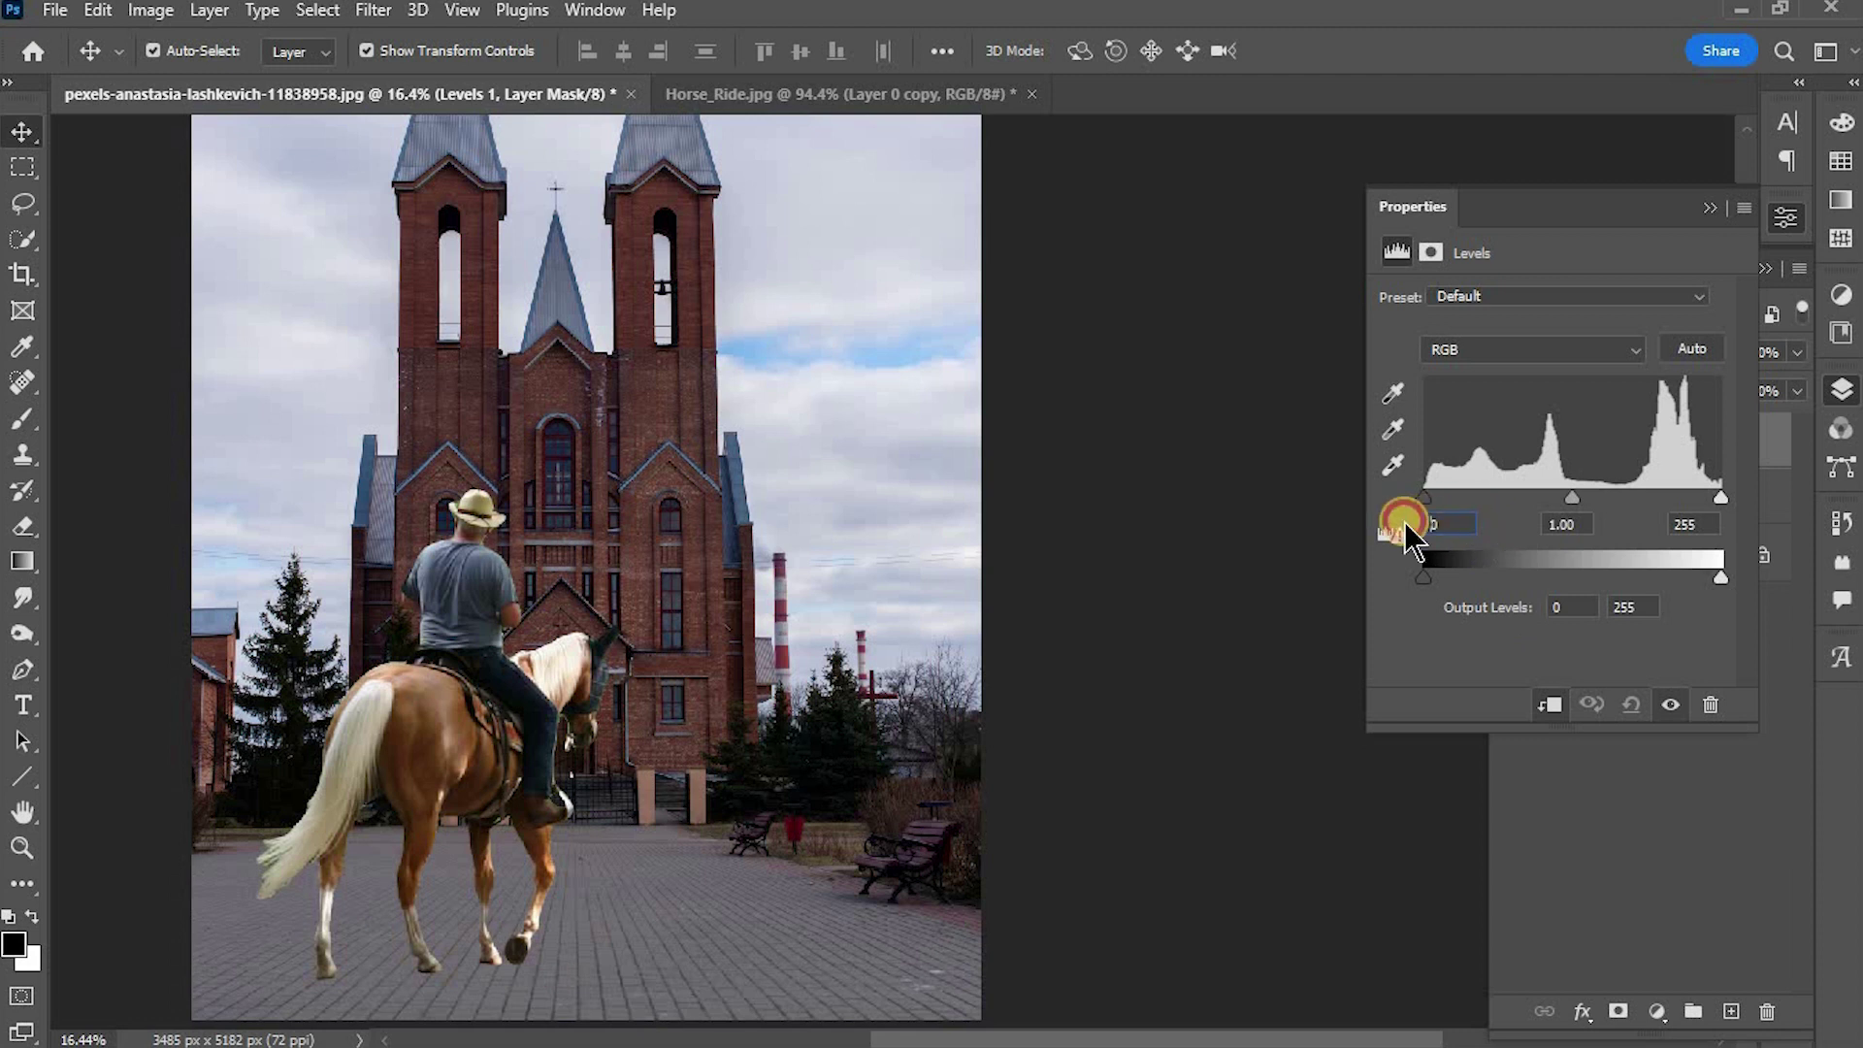
{"action": "left_click", "coordinate": [1423, 528]}
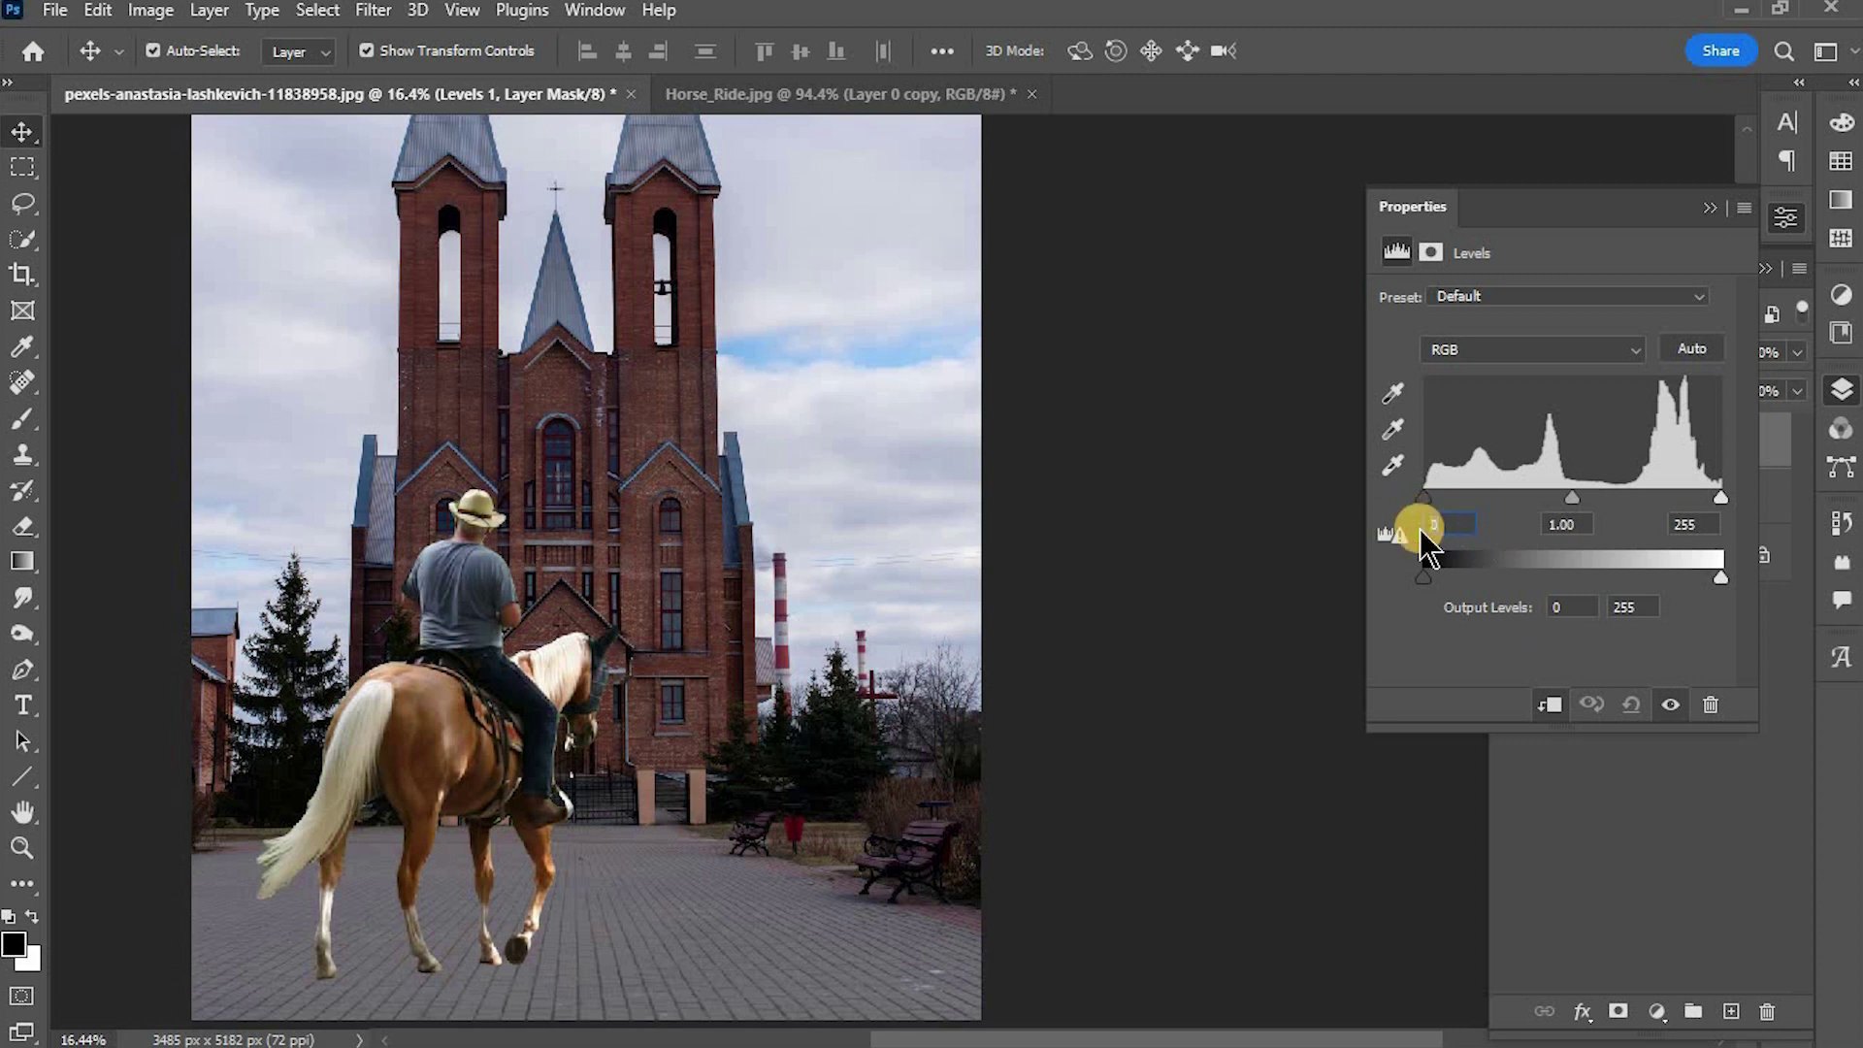
{"action": "type", "text": "20"}
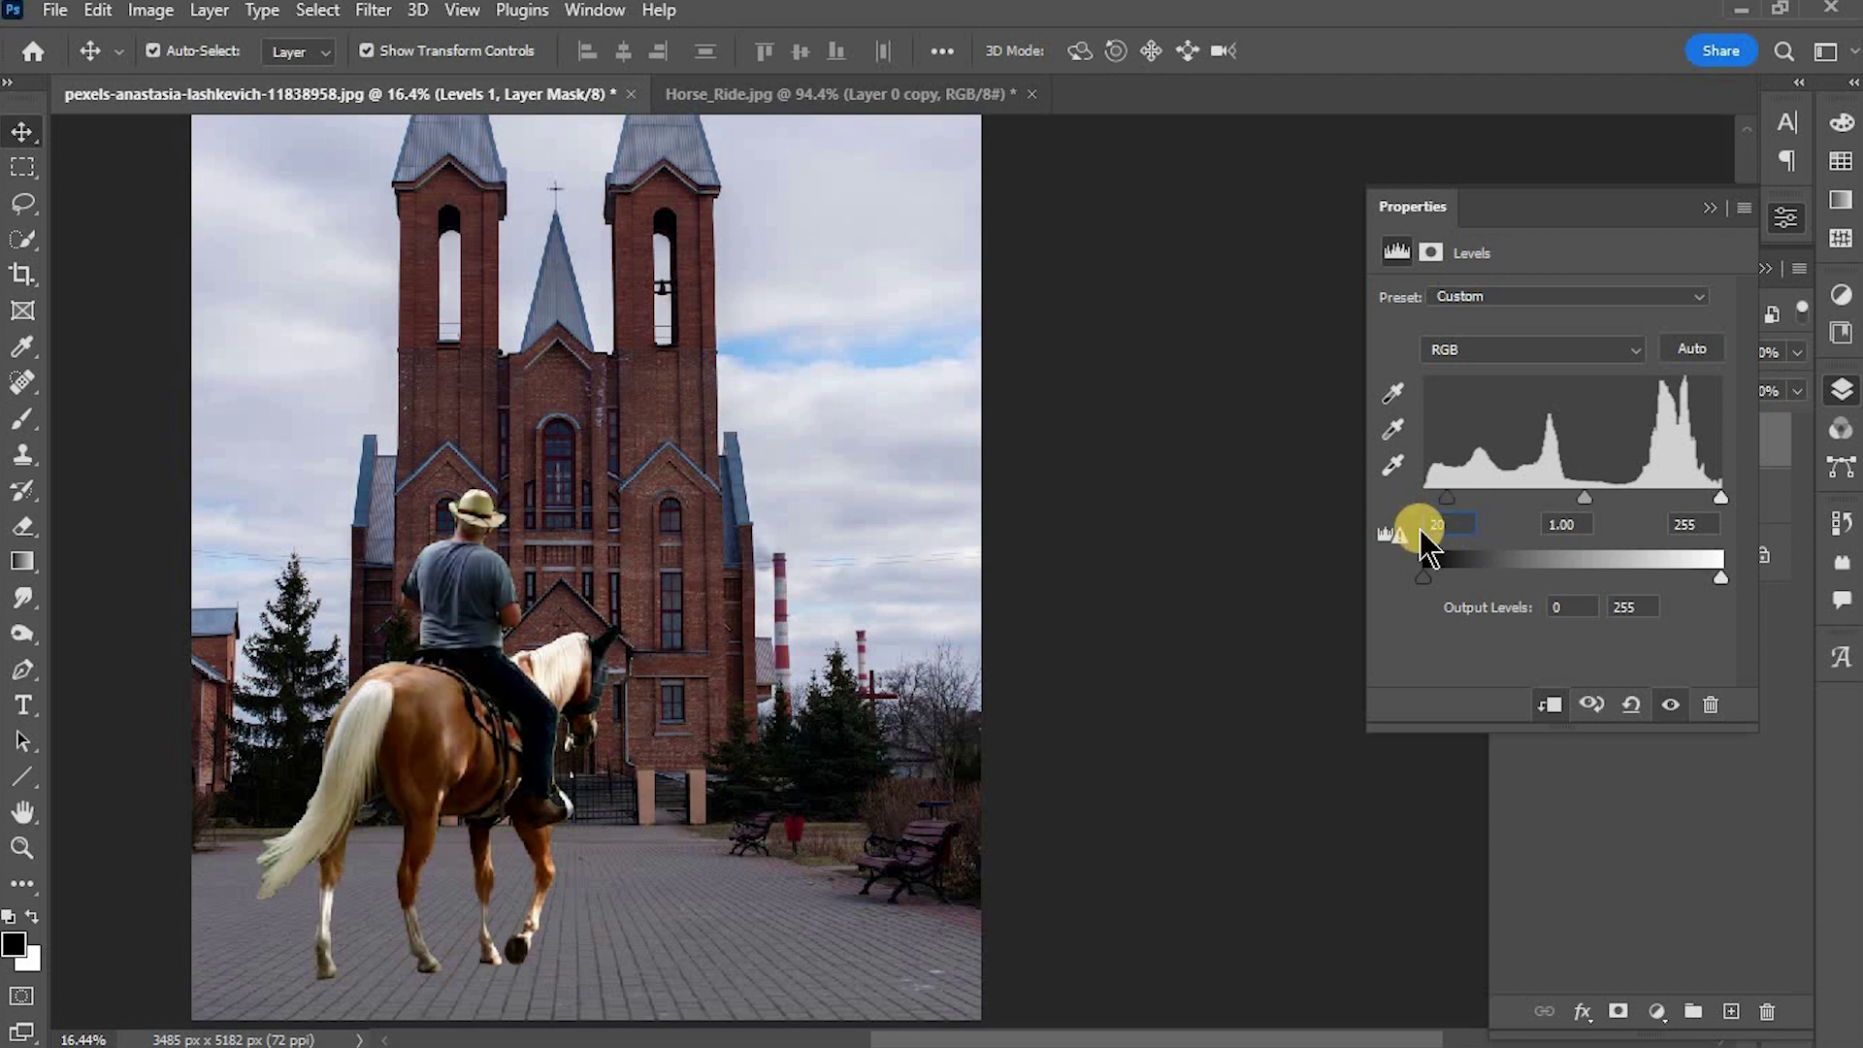
{"action": "left_click", "coordinate": [1712, 209]}
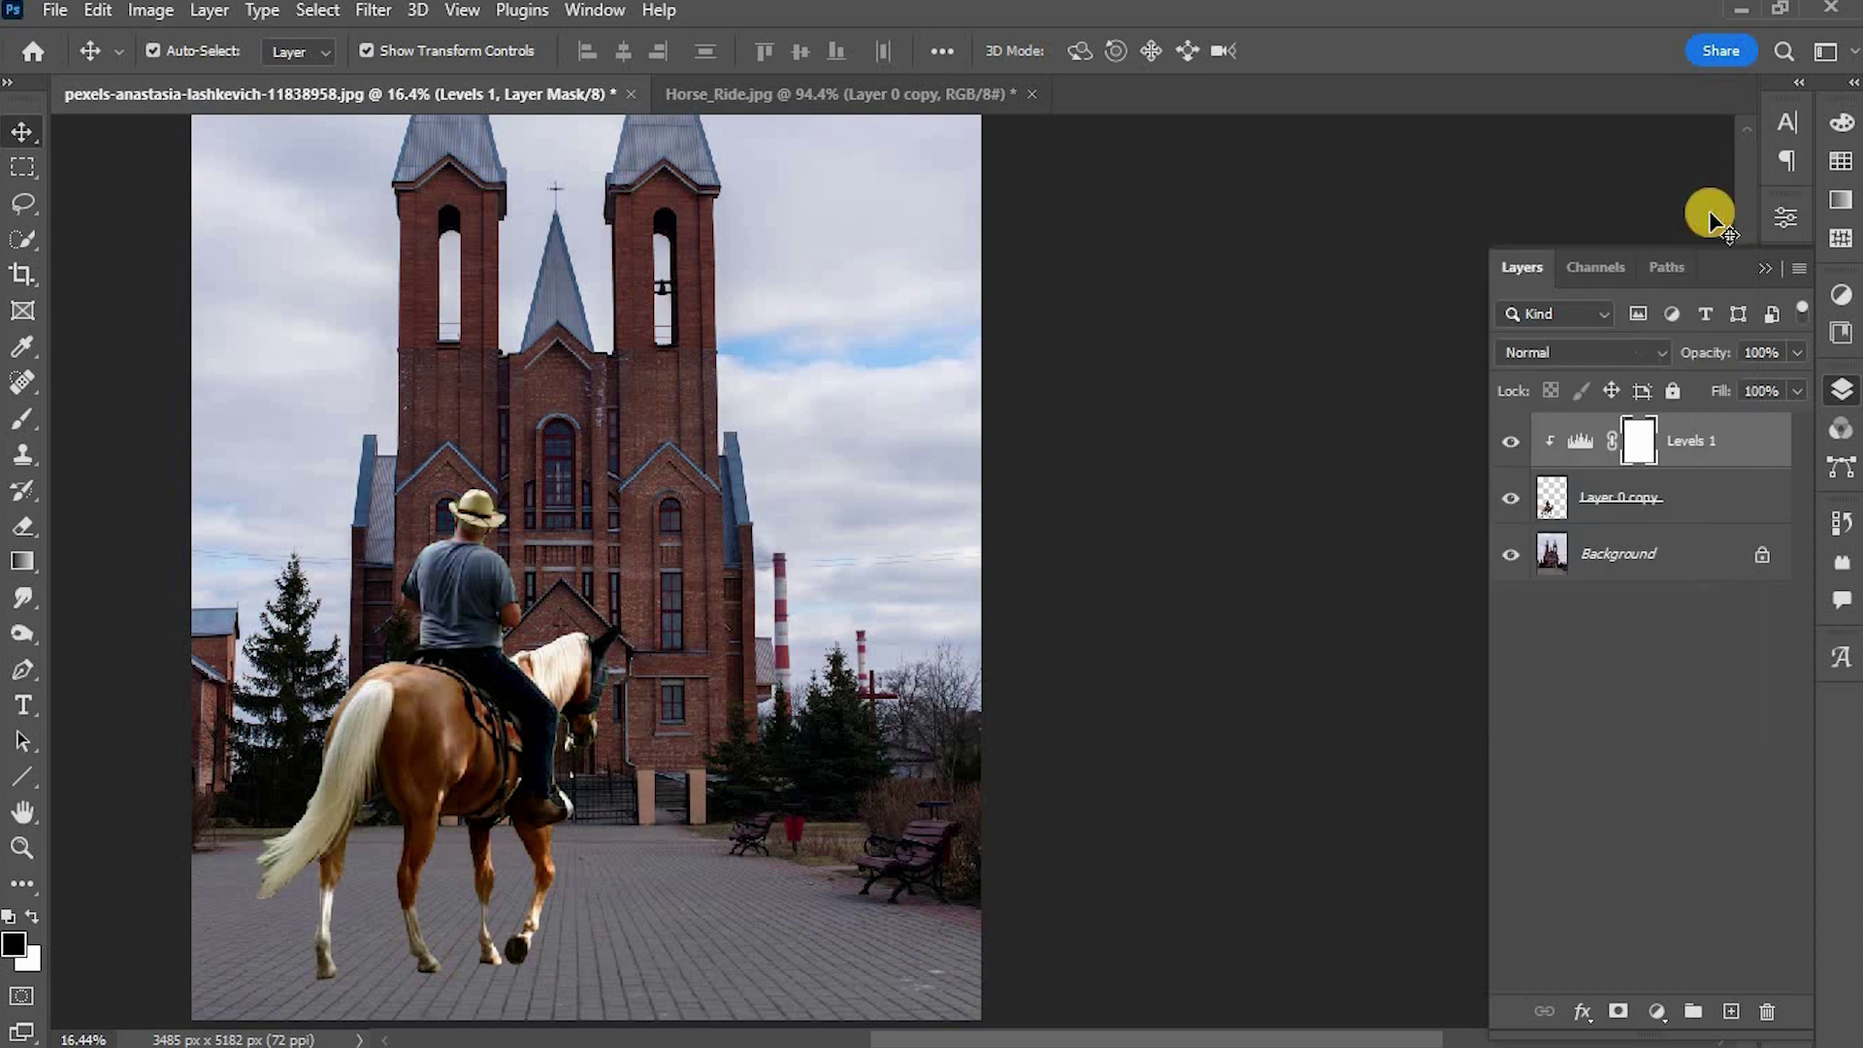
{"action": "left_click", "coordinate": [1611, 514]}
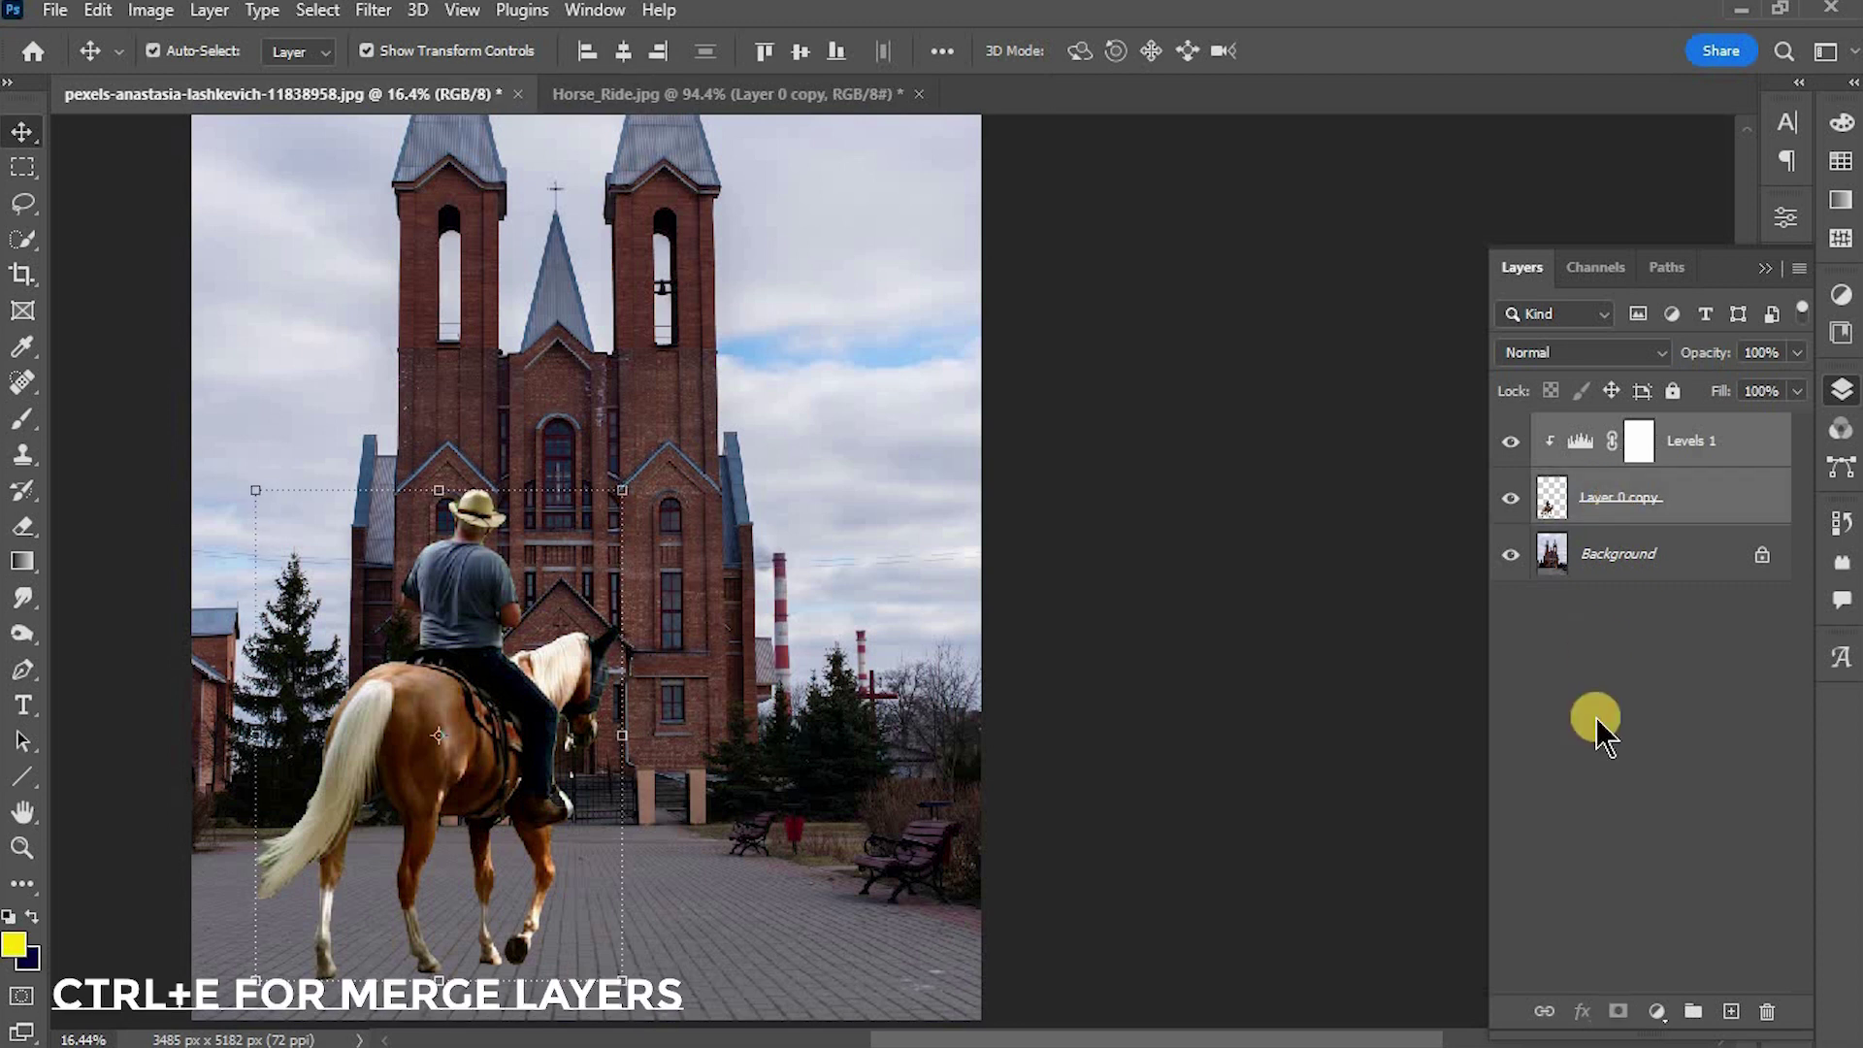
- Merge Levels 1 into Layer 0 copy with Ctrl+E and zoom in on the horse
{"action": "key", "text": "ctrl+e"}
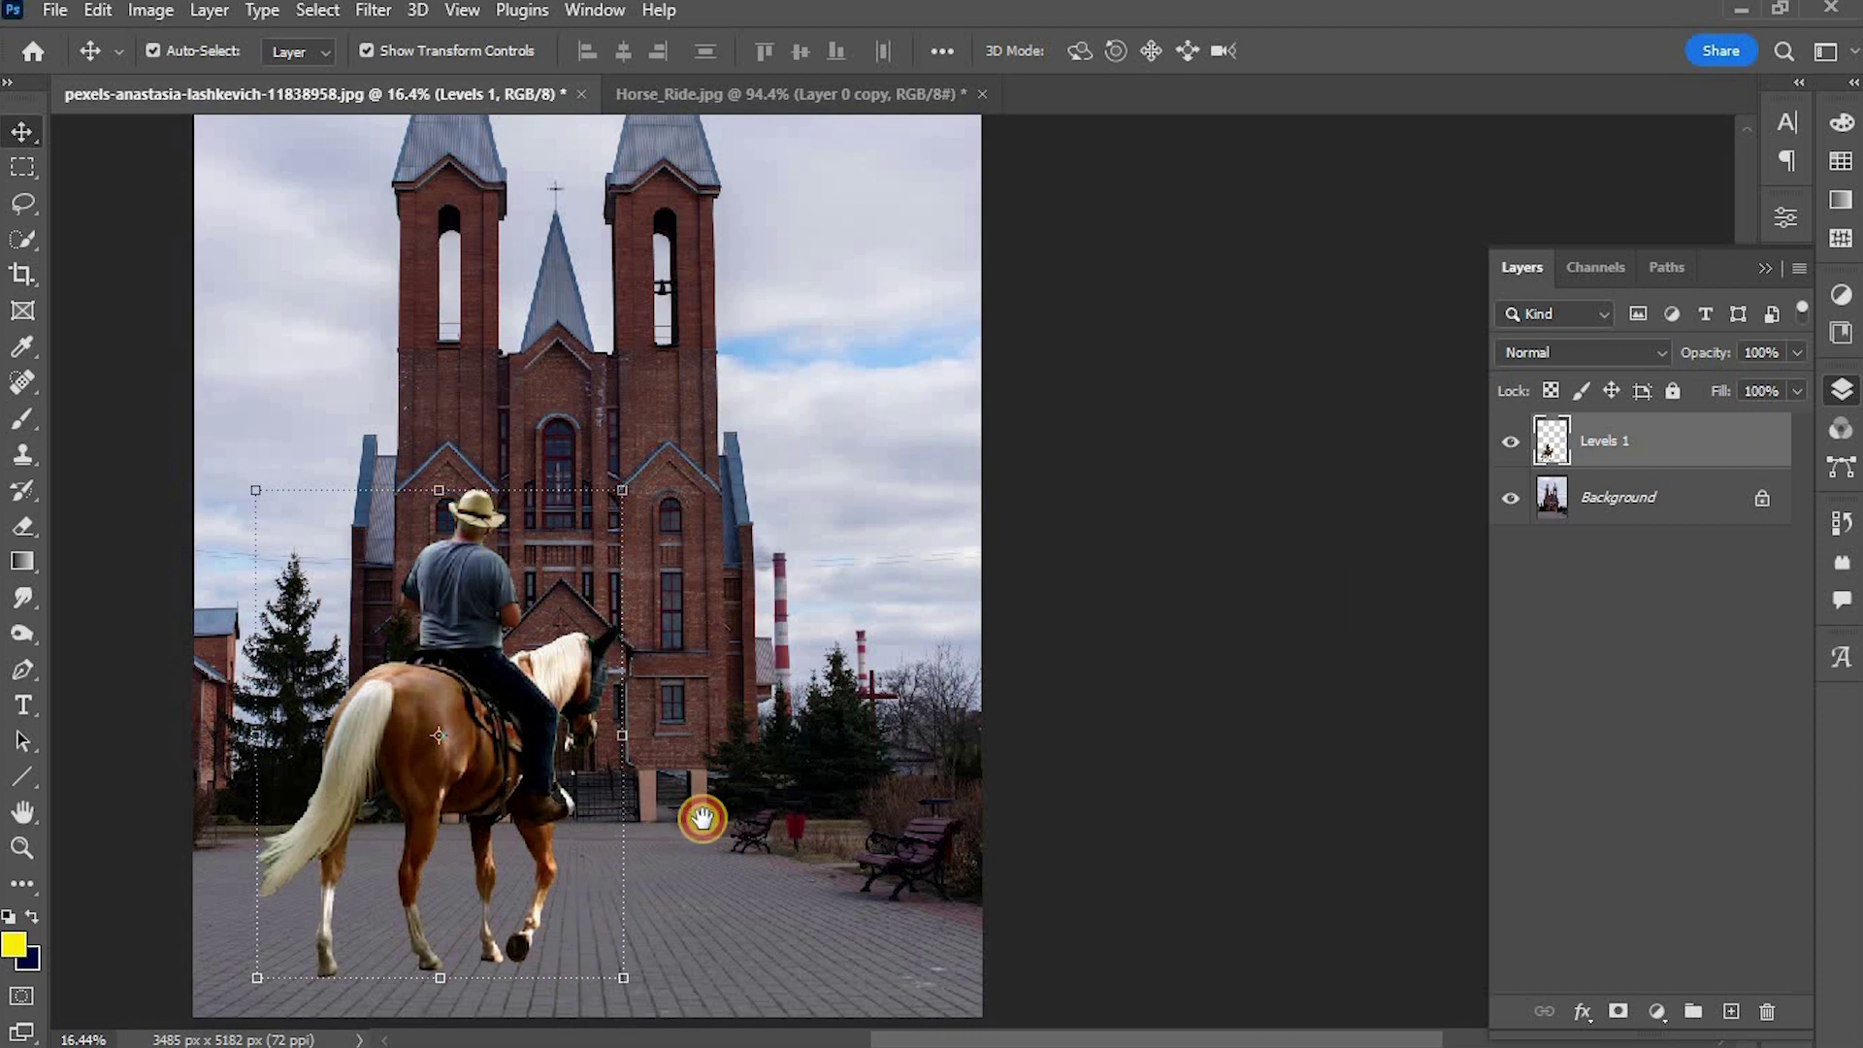
{"action": "scroll", "coordinate": [597, 864], "scroll_direction": "up", "scroll_amount": 2}
{"action": "scroll", "coordinate": [590, 850], "scroll_direction": "up", "scroll_amount": 1}
{"action": "scroll", "coordinate": [588, 853], "scroll_direction": "up", "scroll_amount": 1}
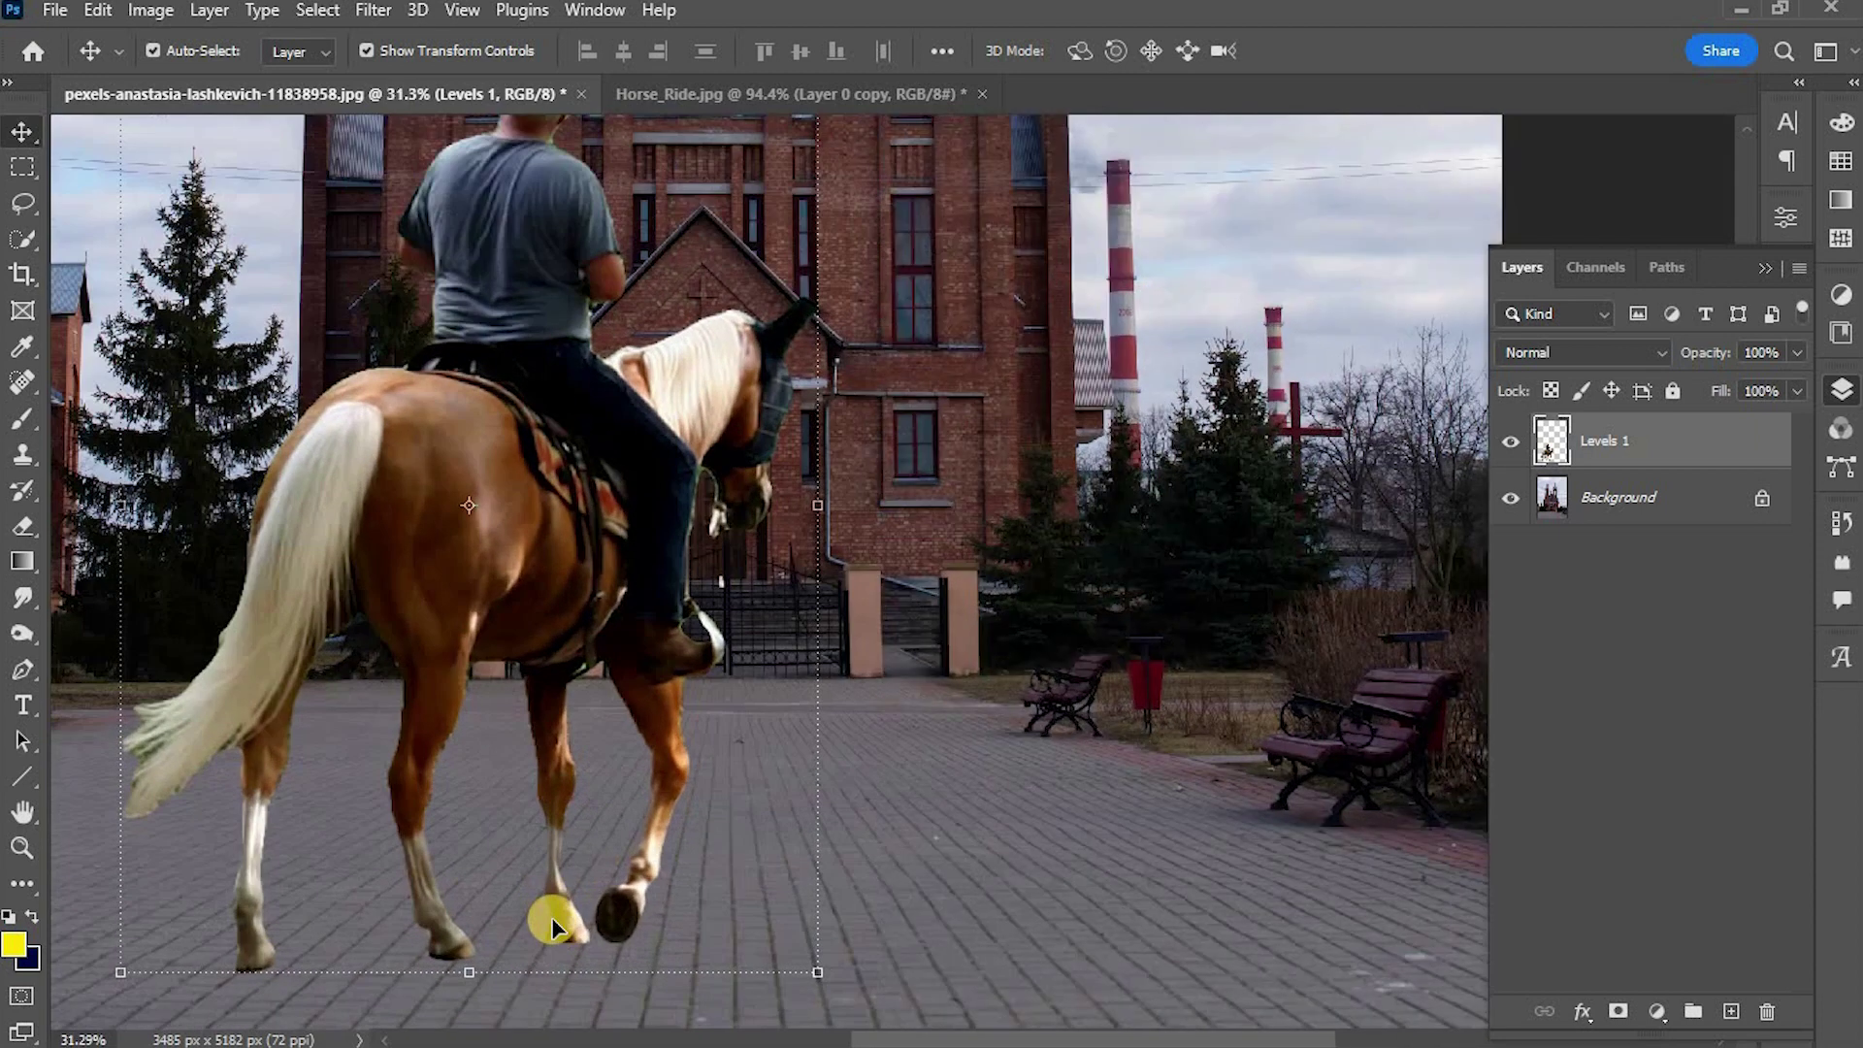
{"action": "scroll", "coordinate": [577, 857], "scroll_direction": "up", "scroll_amount": 1}
{"action": "scroll", "coordinate": [578, 835], "scroll_direction": "up", "scroll_amount": 1}
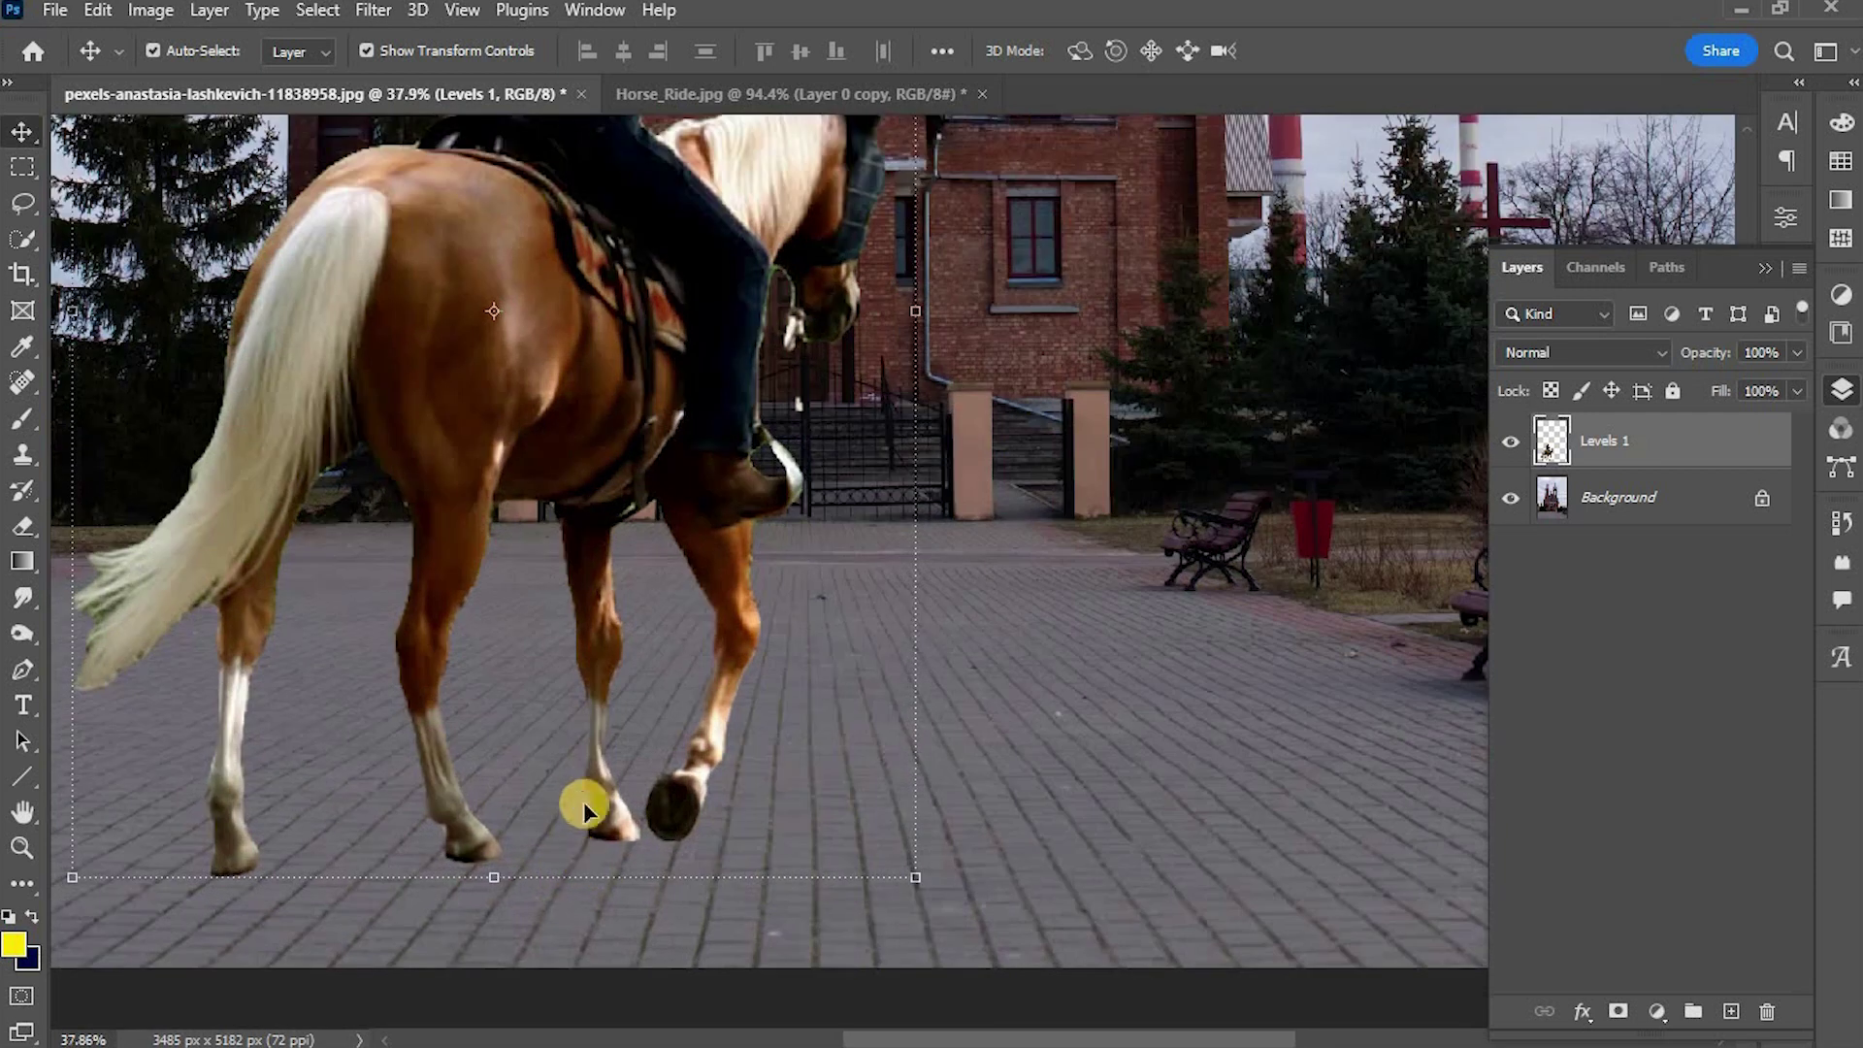
{"action": "scroll", "coordinate": [607, 781], "scroll_direction": "up", "scroll_amount": 1}
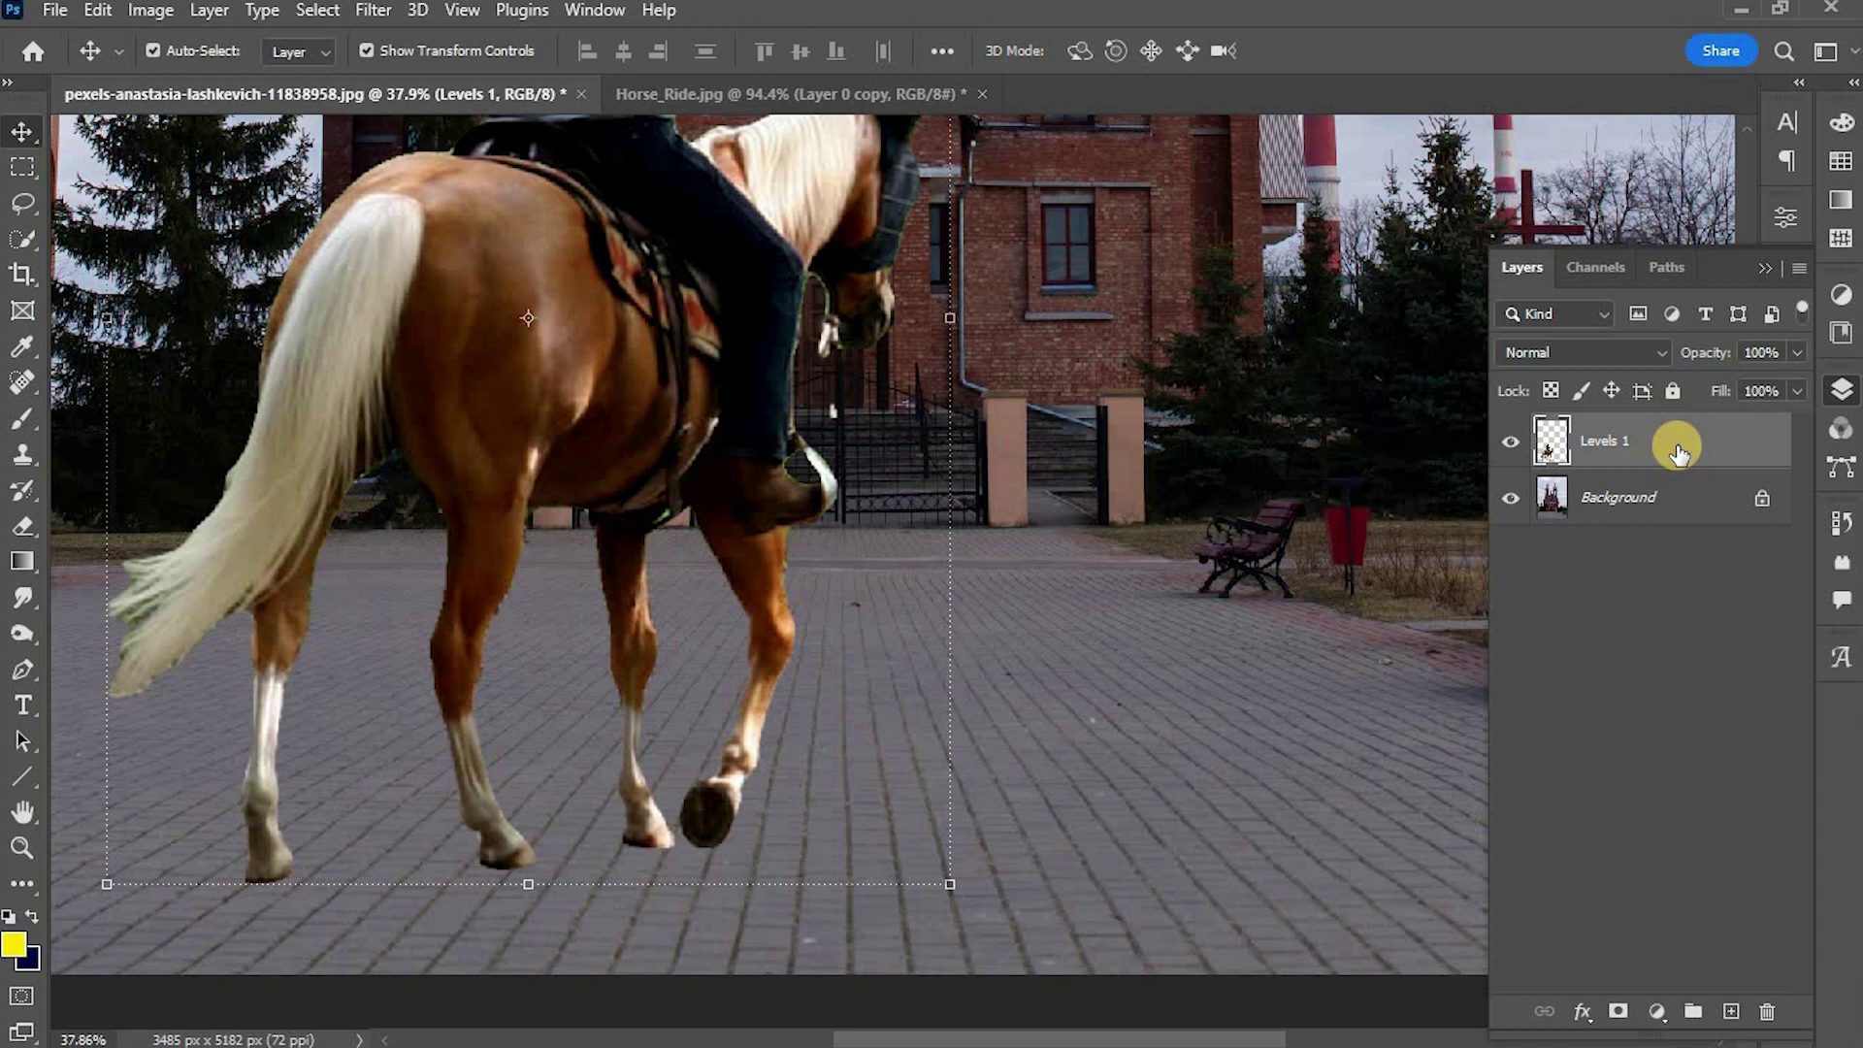
- Add a Drop Shadow to Levels 1 with 90° angle and Multiply blend mode
{"action": "double_click", "coordinate": [1679, 449]}
{"action": "left_click", "coordinate": [894, 657]}
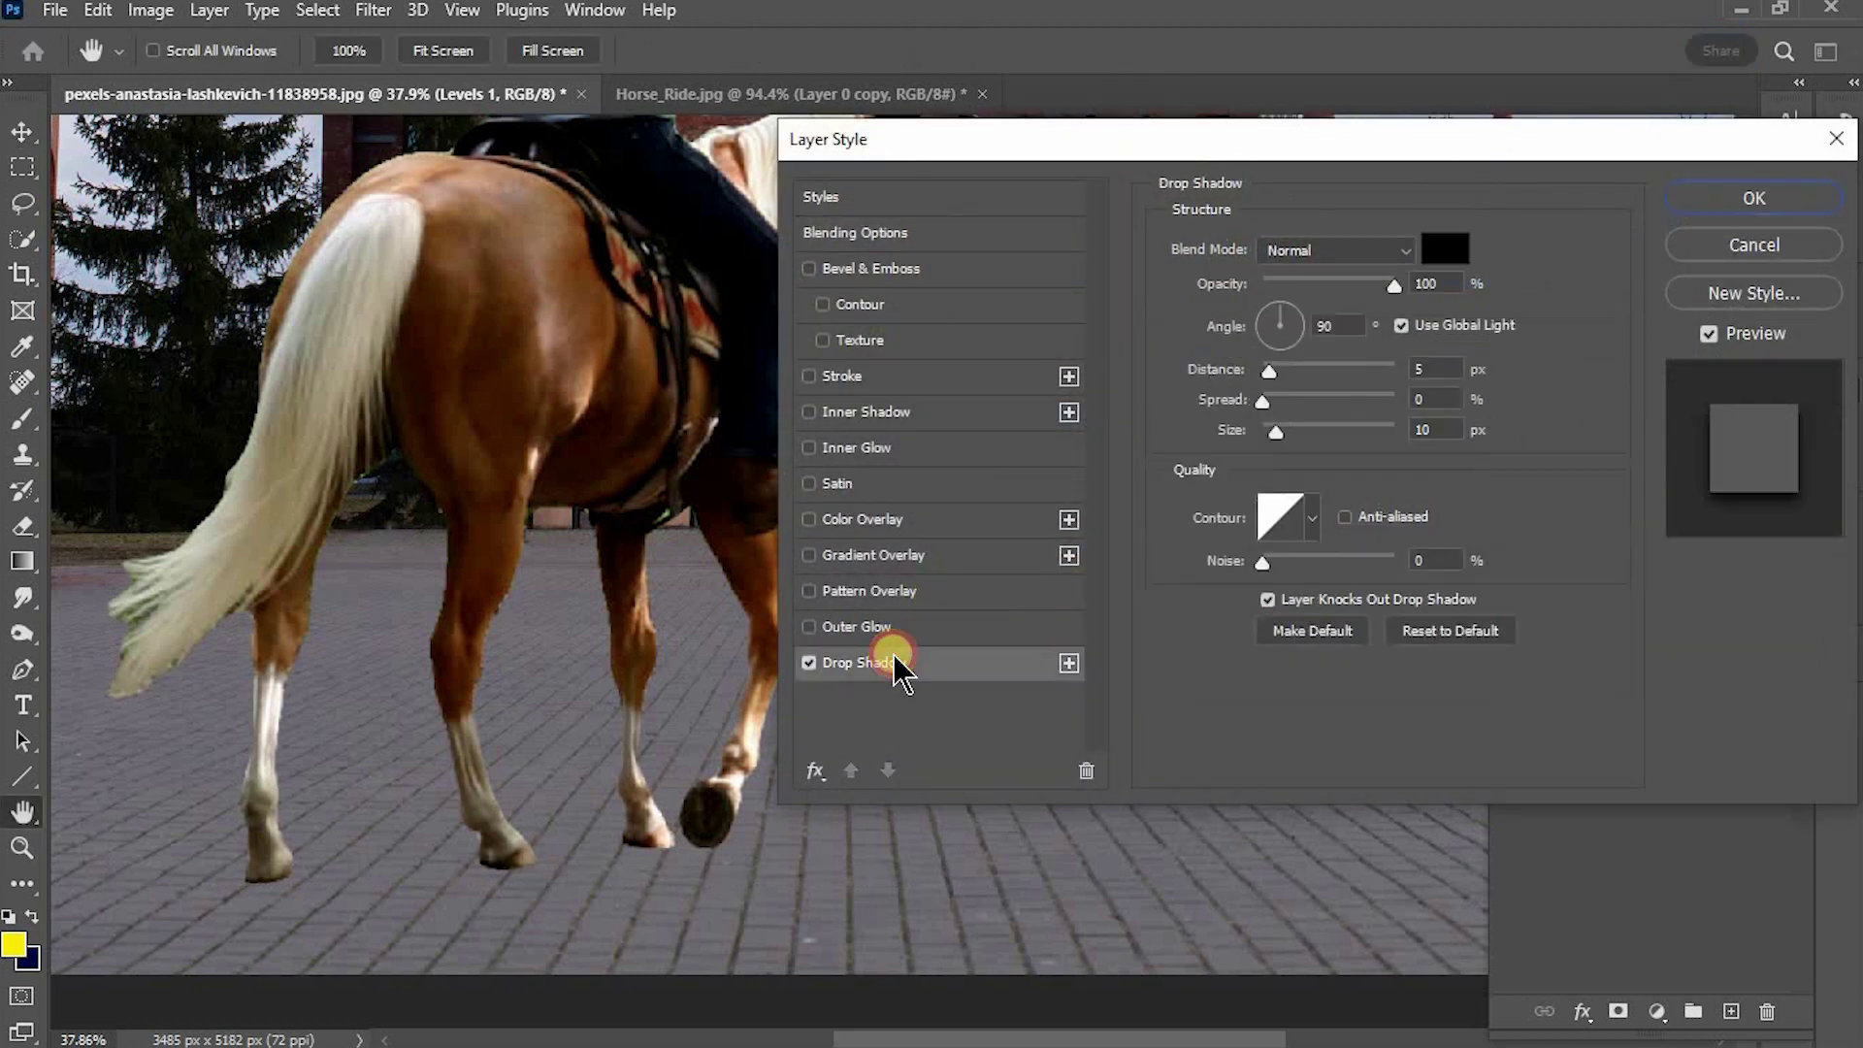
{"action": "left_click", "coordinate": [1340, 327]}
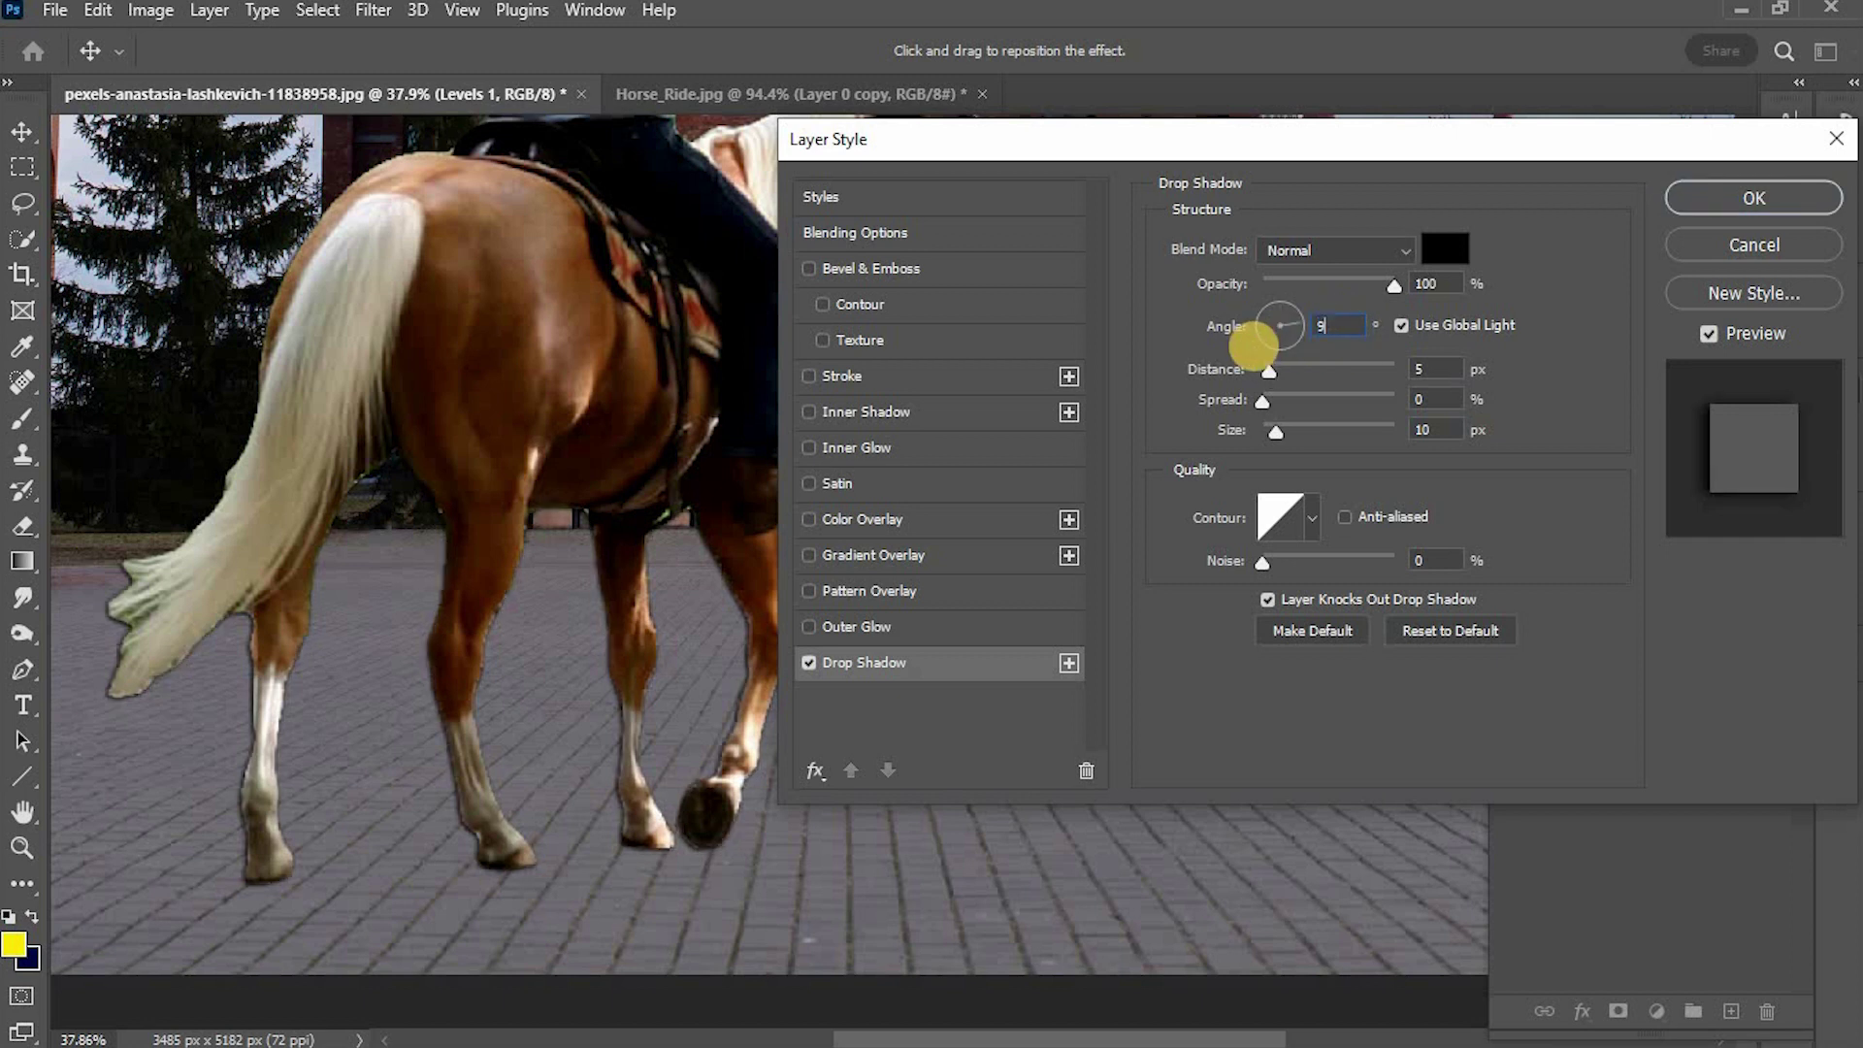
{"action": "left_click", "coordinate": [1293, 254]}
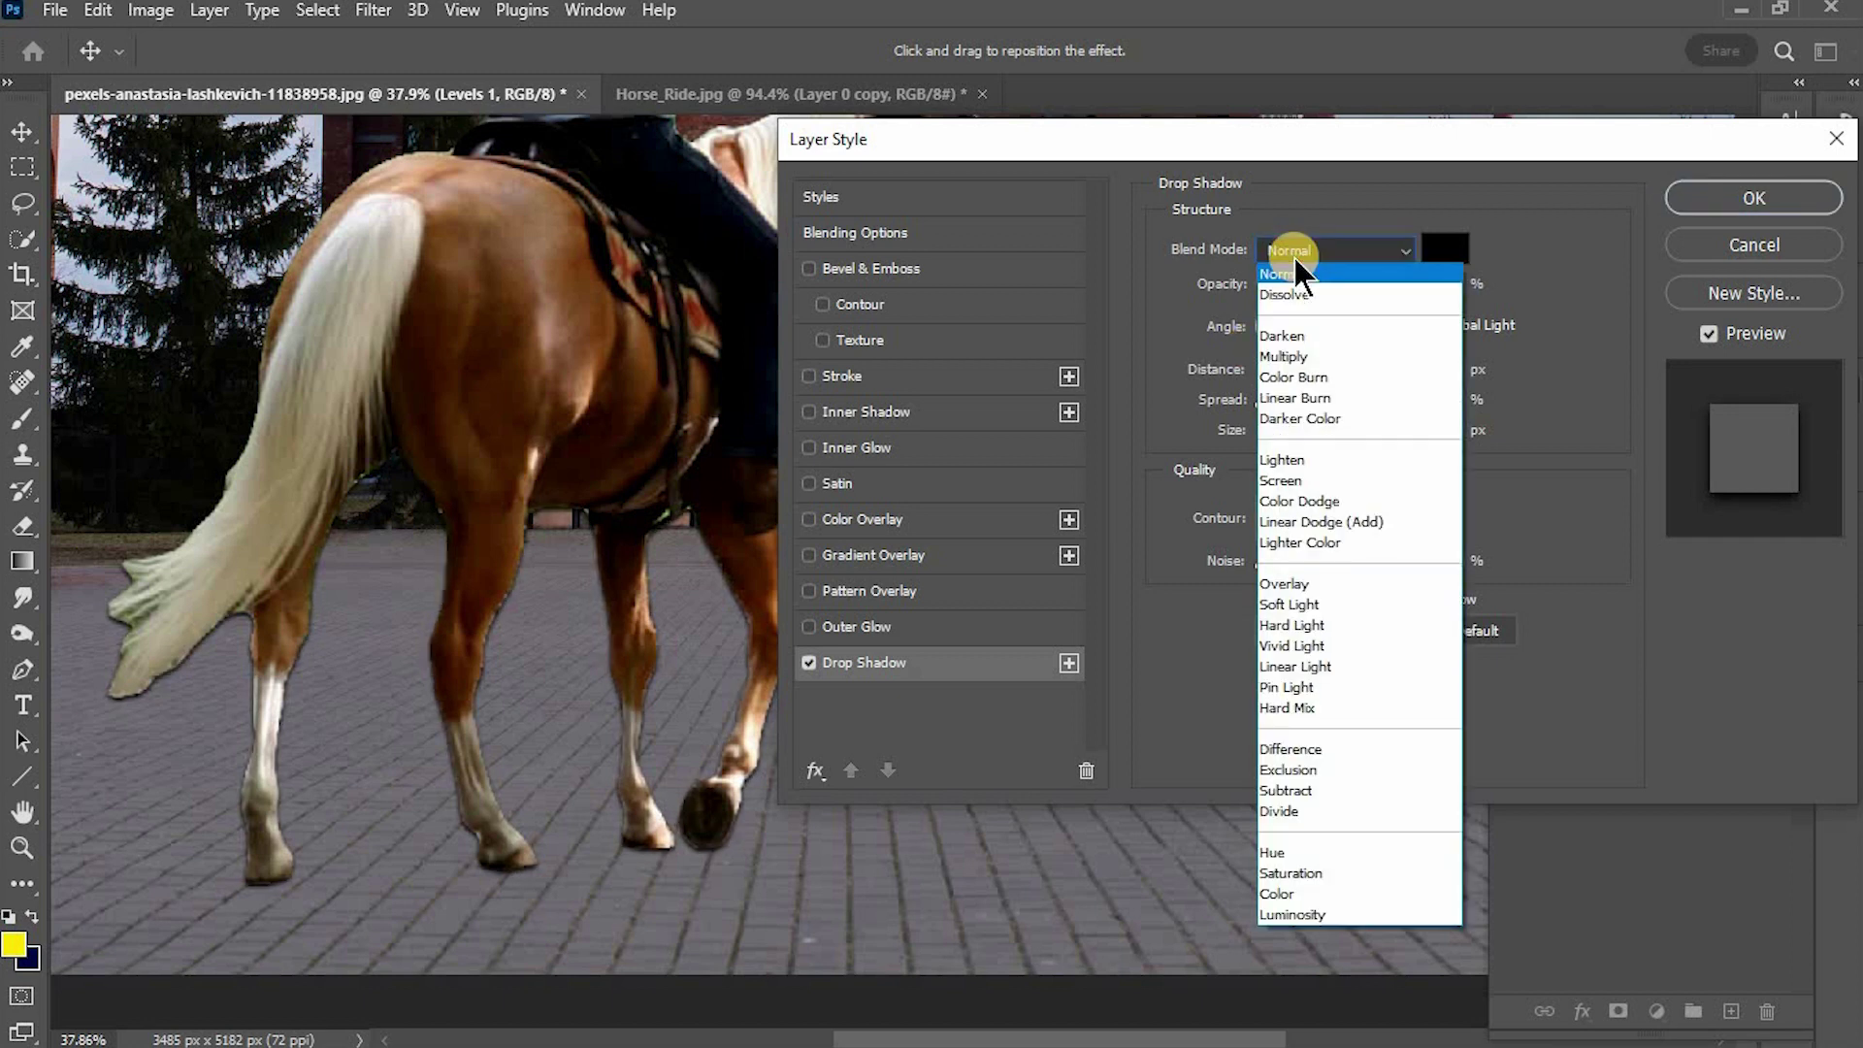
{"action": "left_click", "coordinate": [1294, 357]}
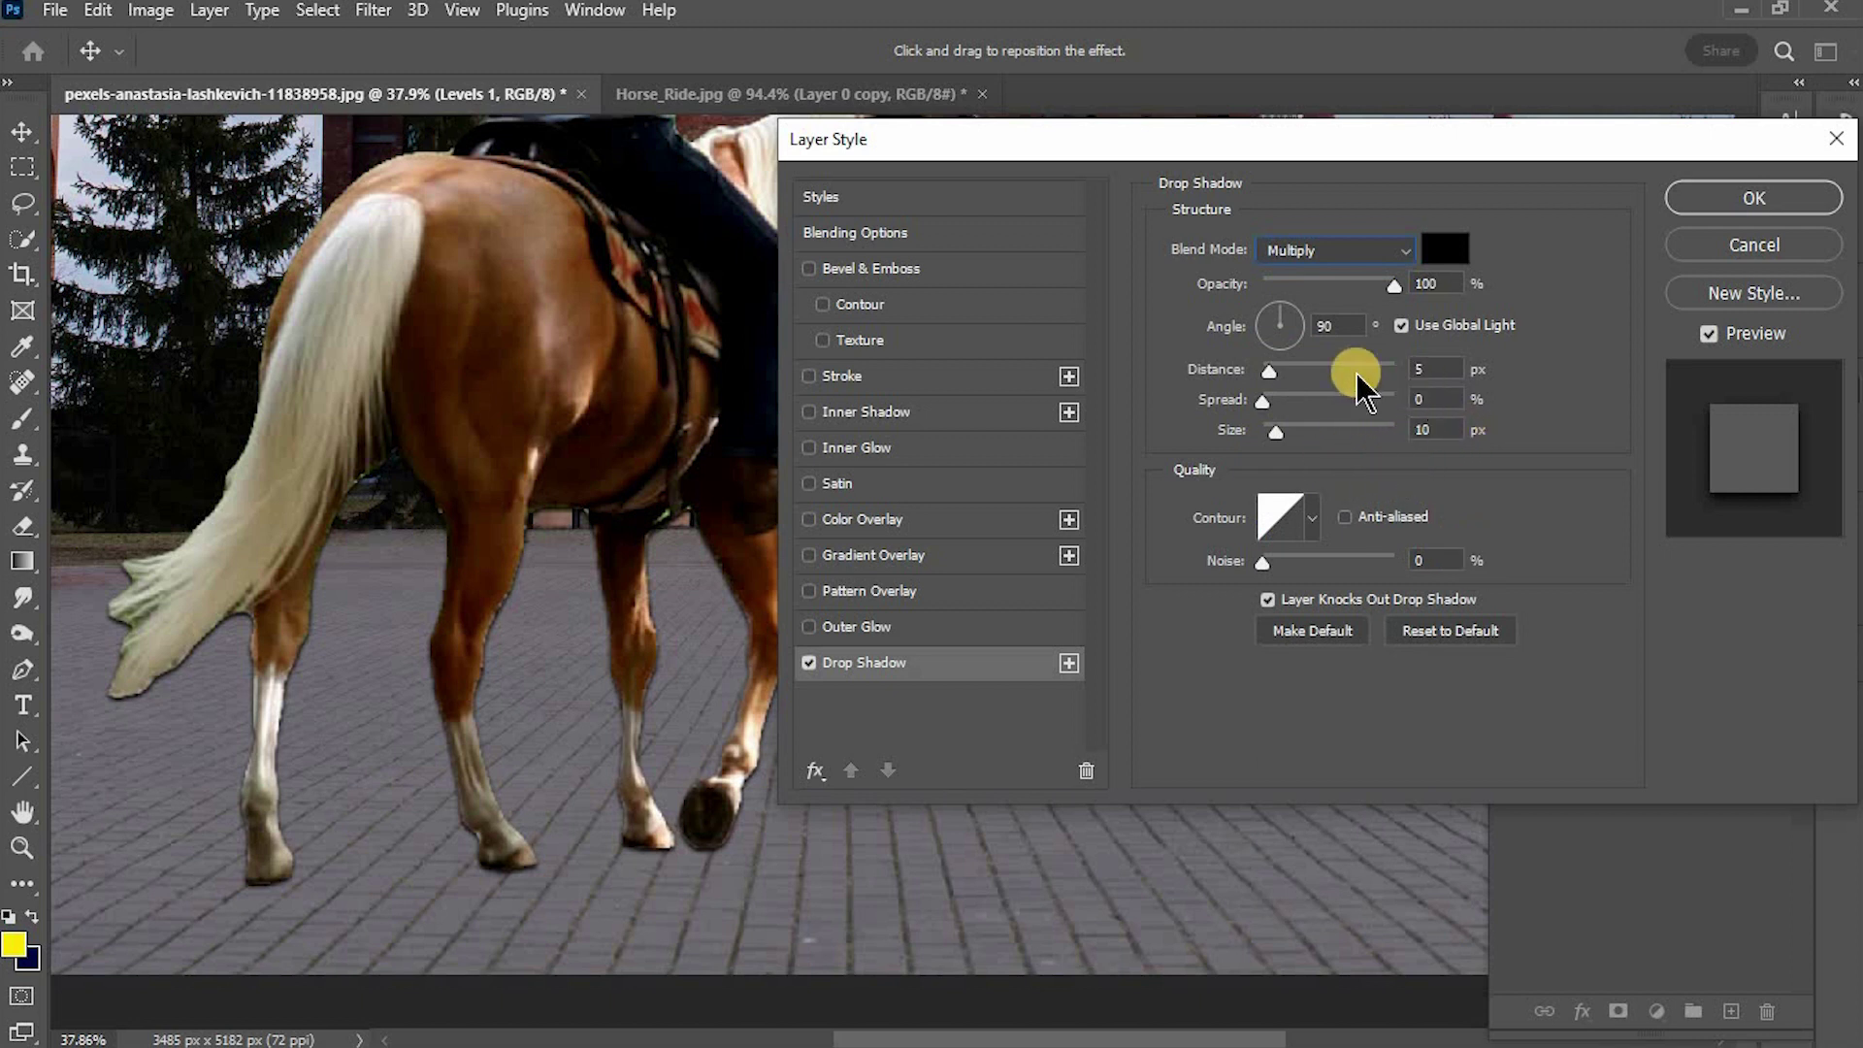
{"action": "left_click", "coordinate": [1492, 322]}
{"action": "left_click", "coordinate": [1493, 323]}
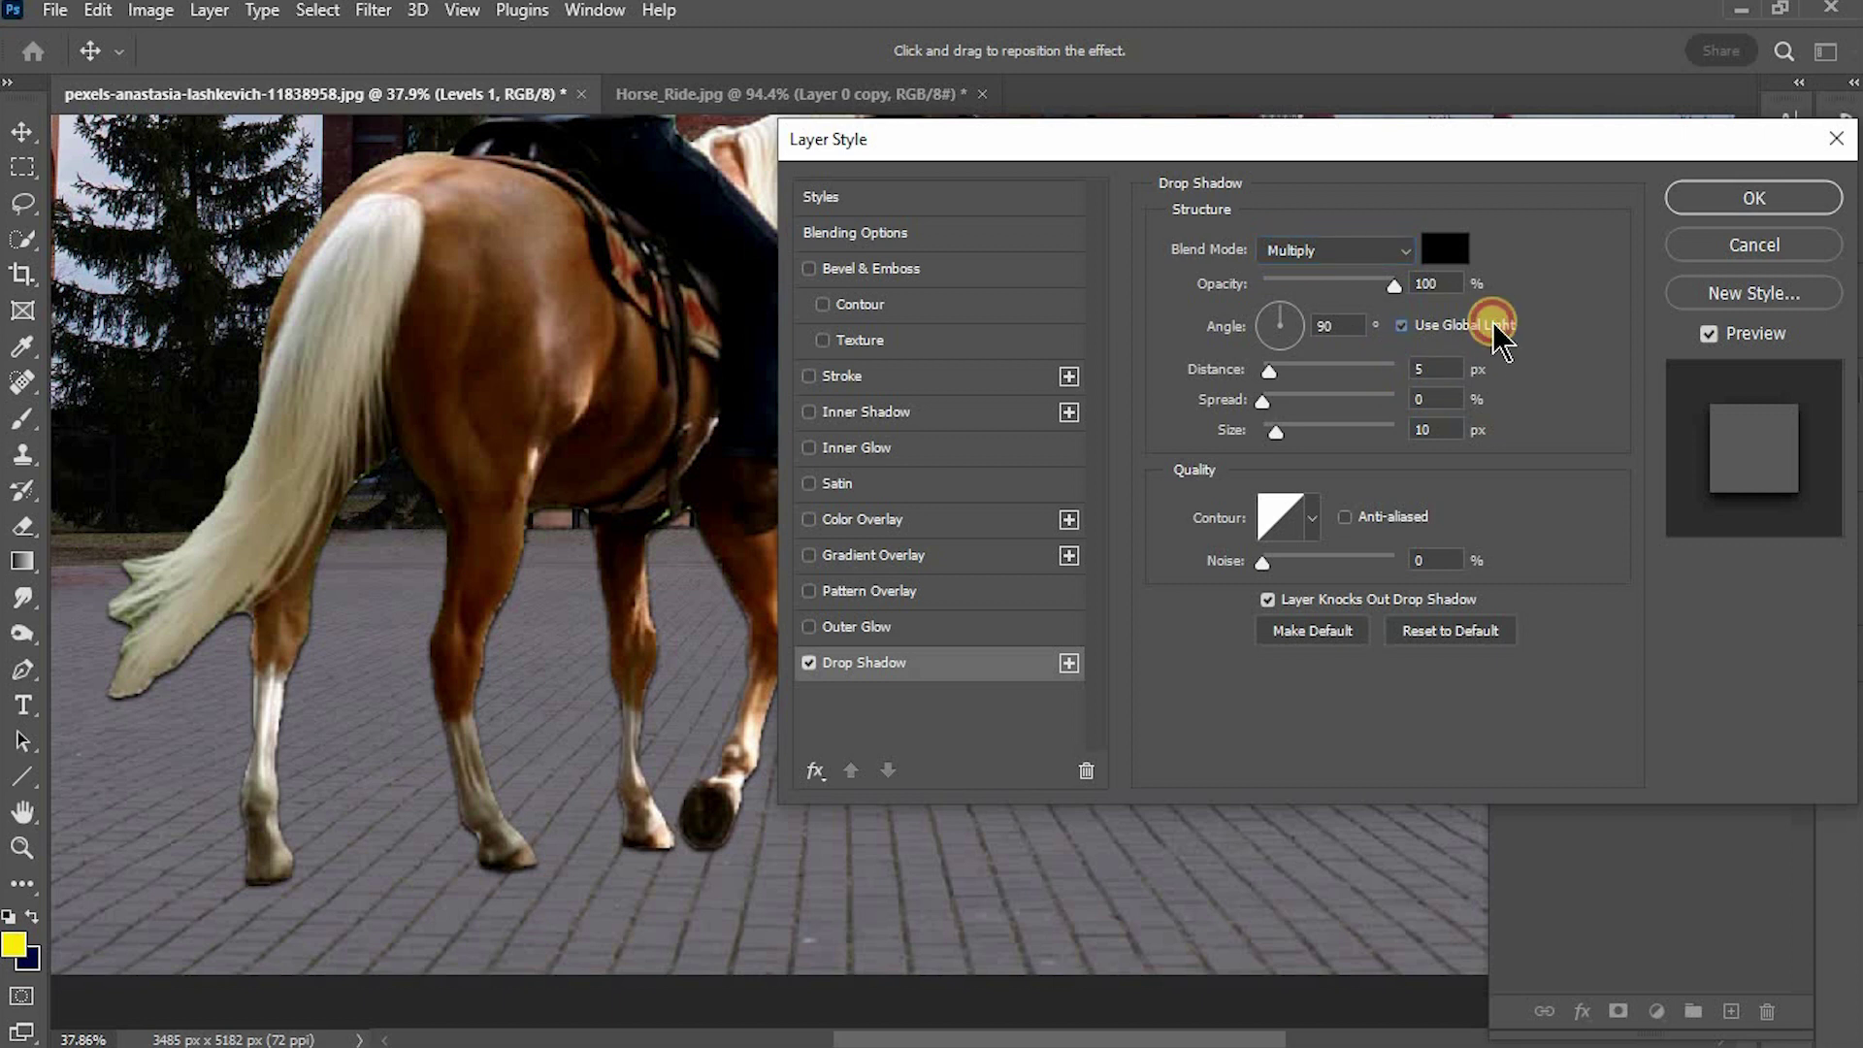
{"action": "left_click", "coordinate": [1708, 203]}
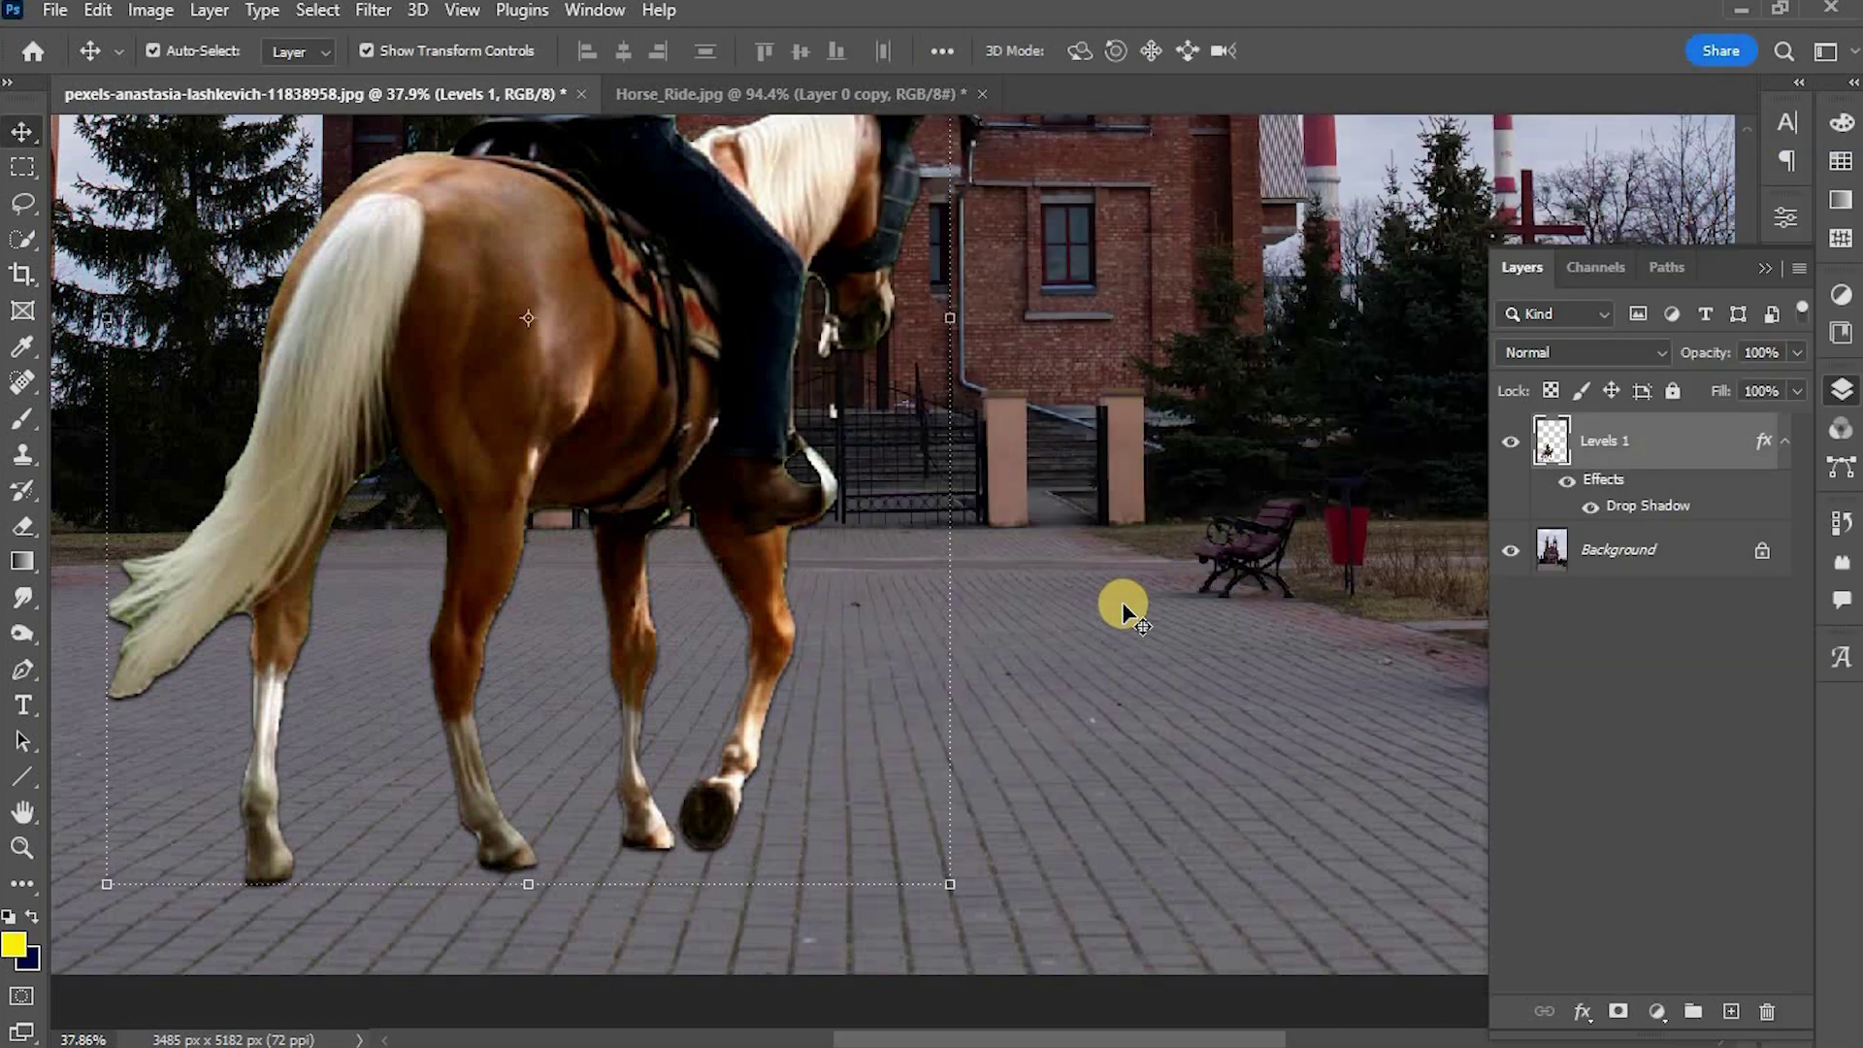
- Split the drop shadow onto its own layer and hide Levels 1 to show the silhouette
{"action": "scroll", "coordinate": [1122, 602], "scroll_direction": "down", "scroll_amount": 3}
{"action": "mouse_move", "coordinate": [1074, 462]}
{"action": "left_mouse_down"}
{"action": "mouse_move", "coordinate": [1051, 568]}
{"action": "mouse_move", "coordinate": [811, 906]}
{"action": "left_mouse_up"}
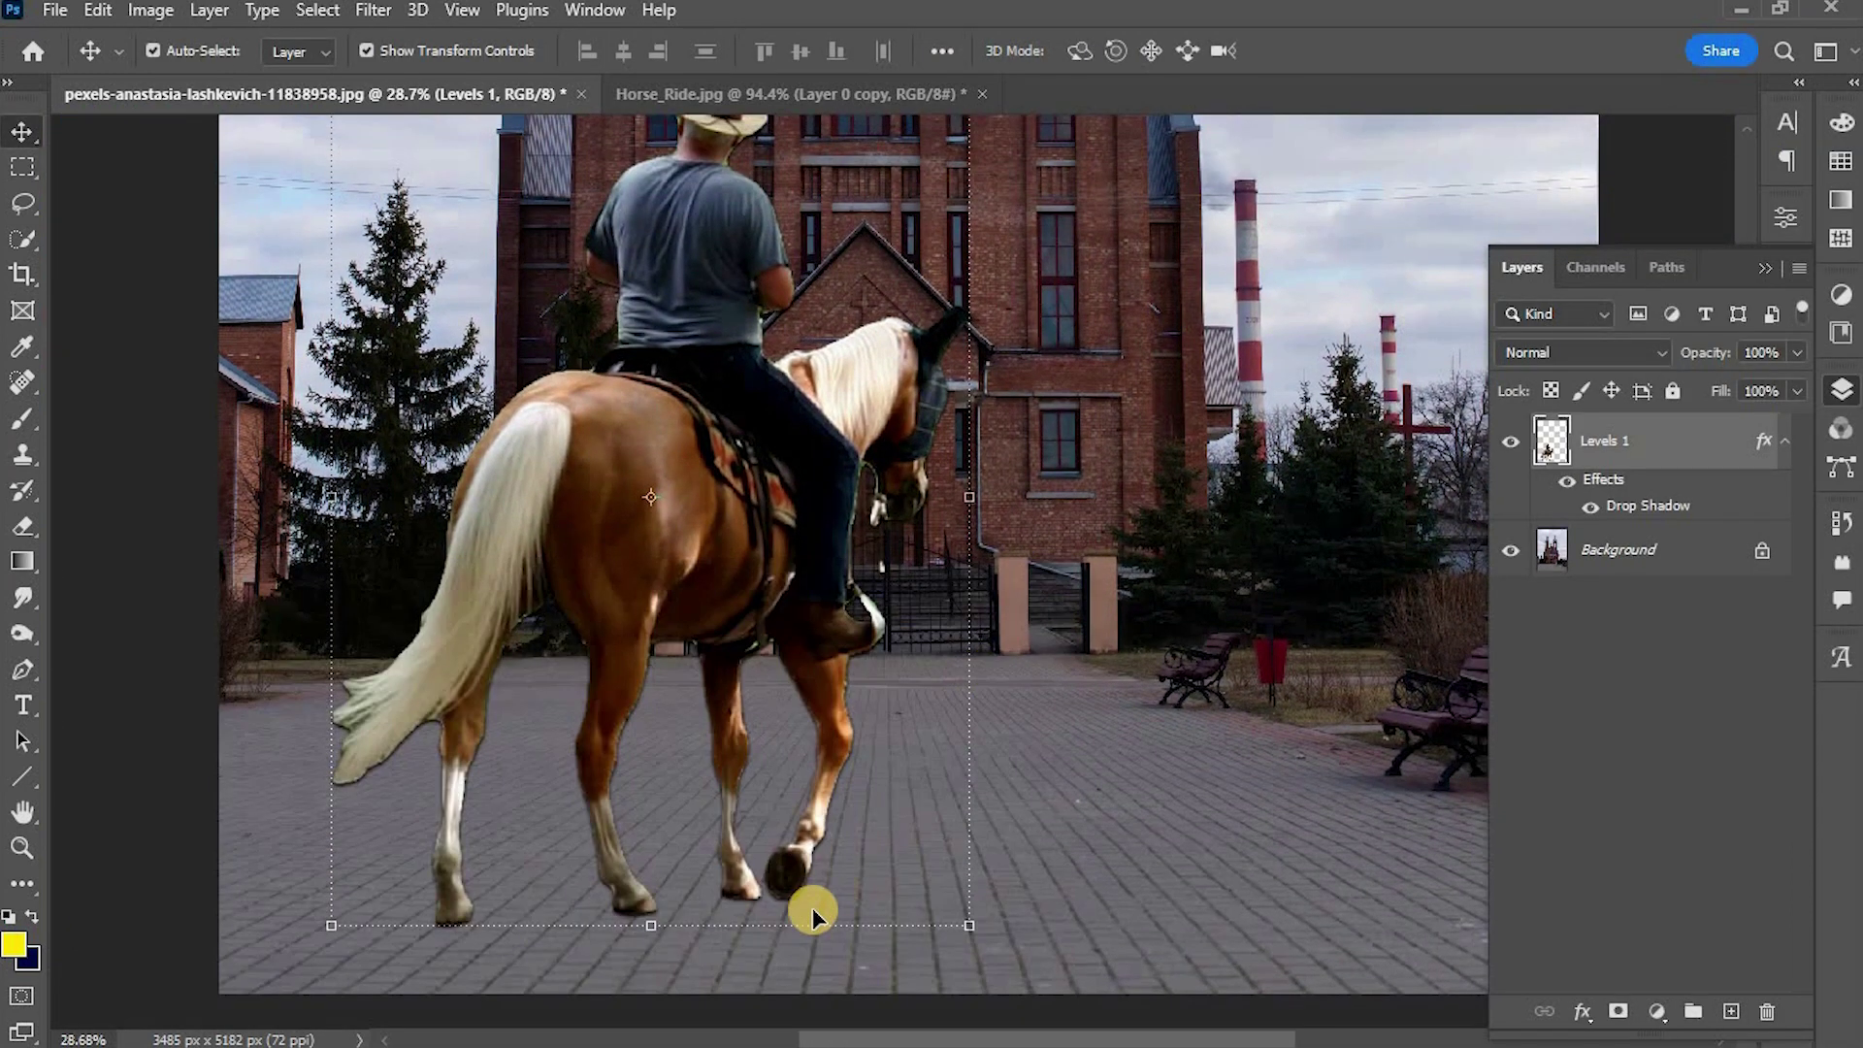
{"action": "right_click", "coordinate": [1624, 501]}
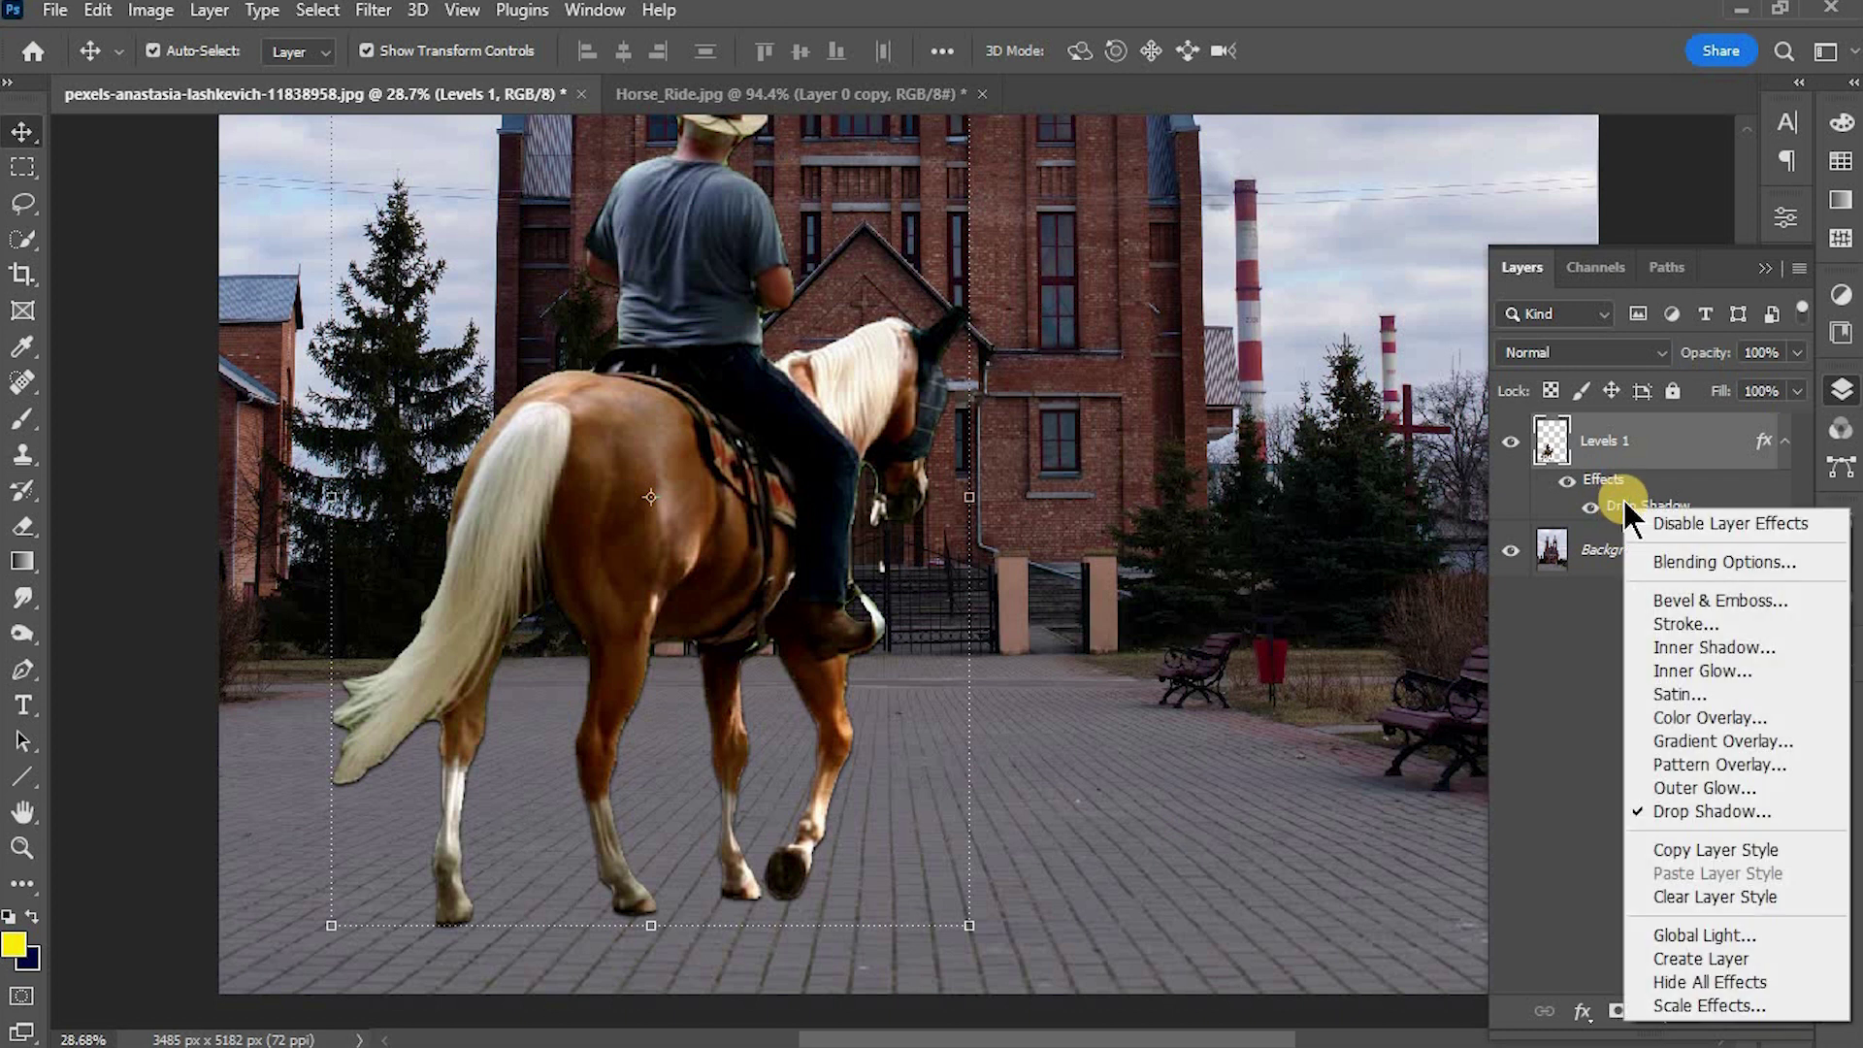
{"action": "left_click", "coordinate": [1674, 956]}
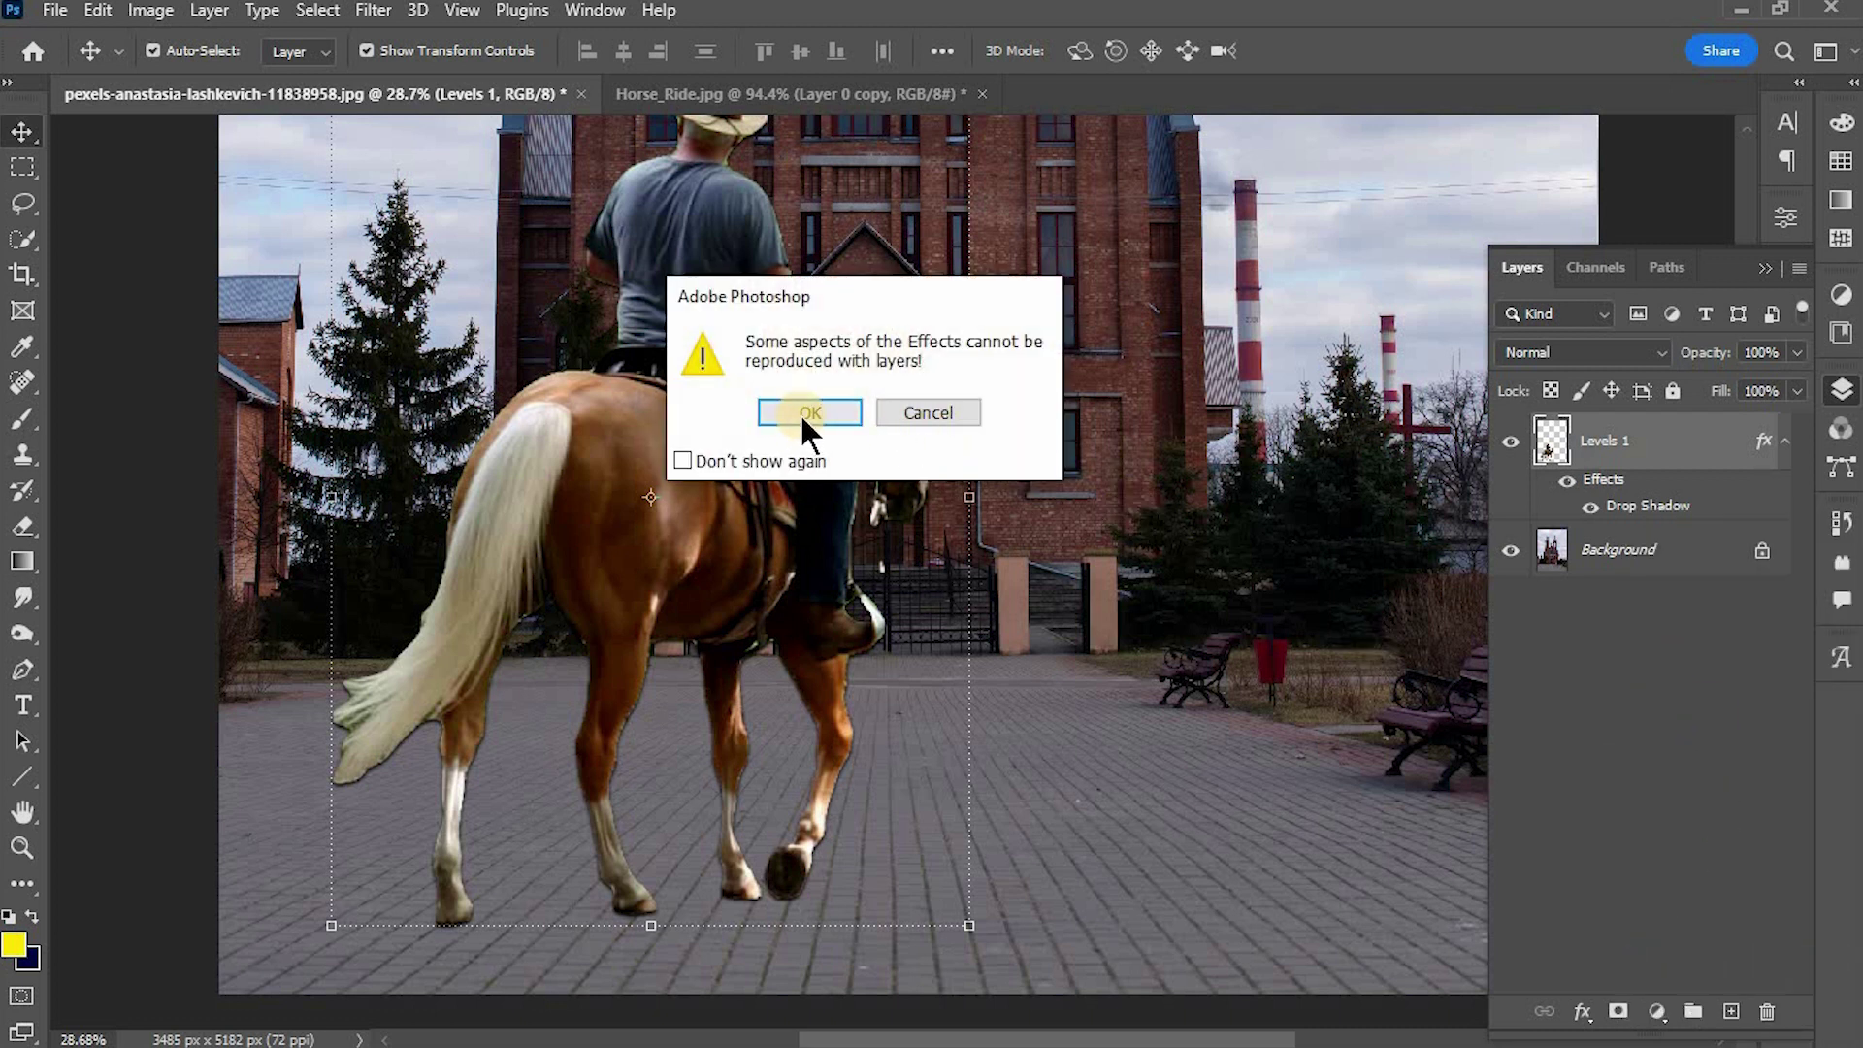
{"action": "left_click", "coordinate": [802, 417]}
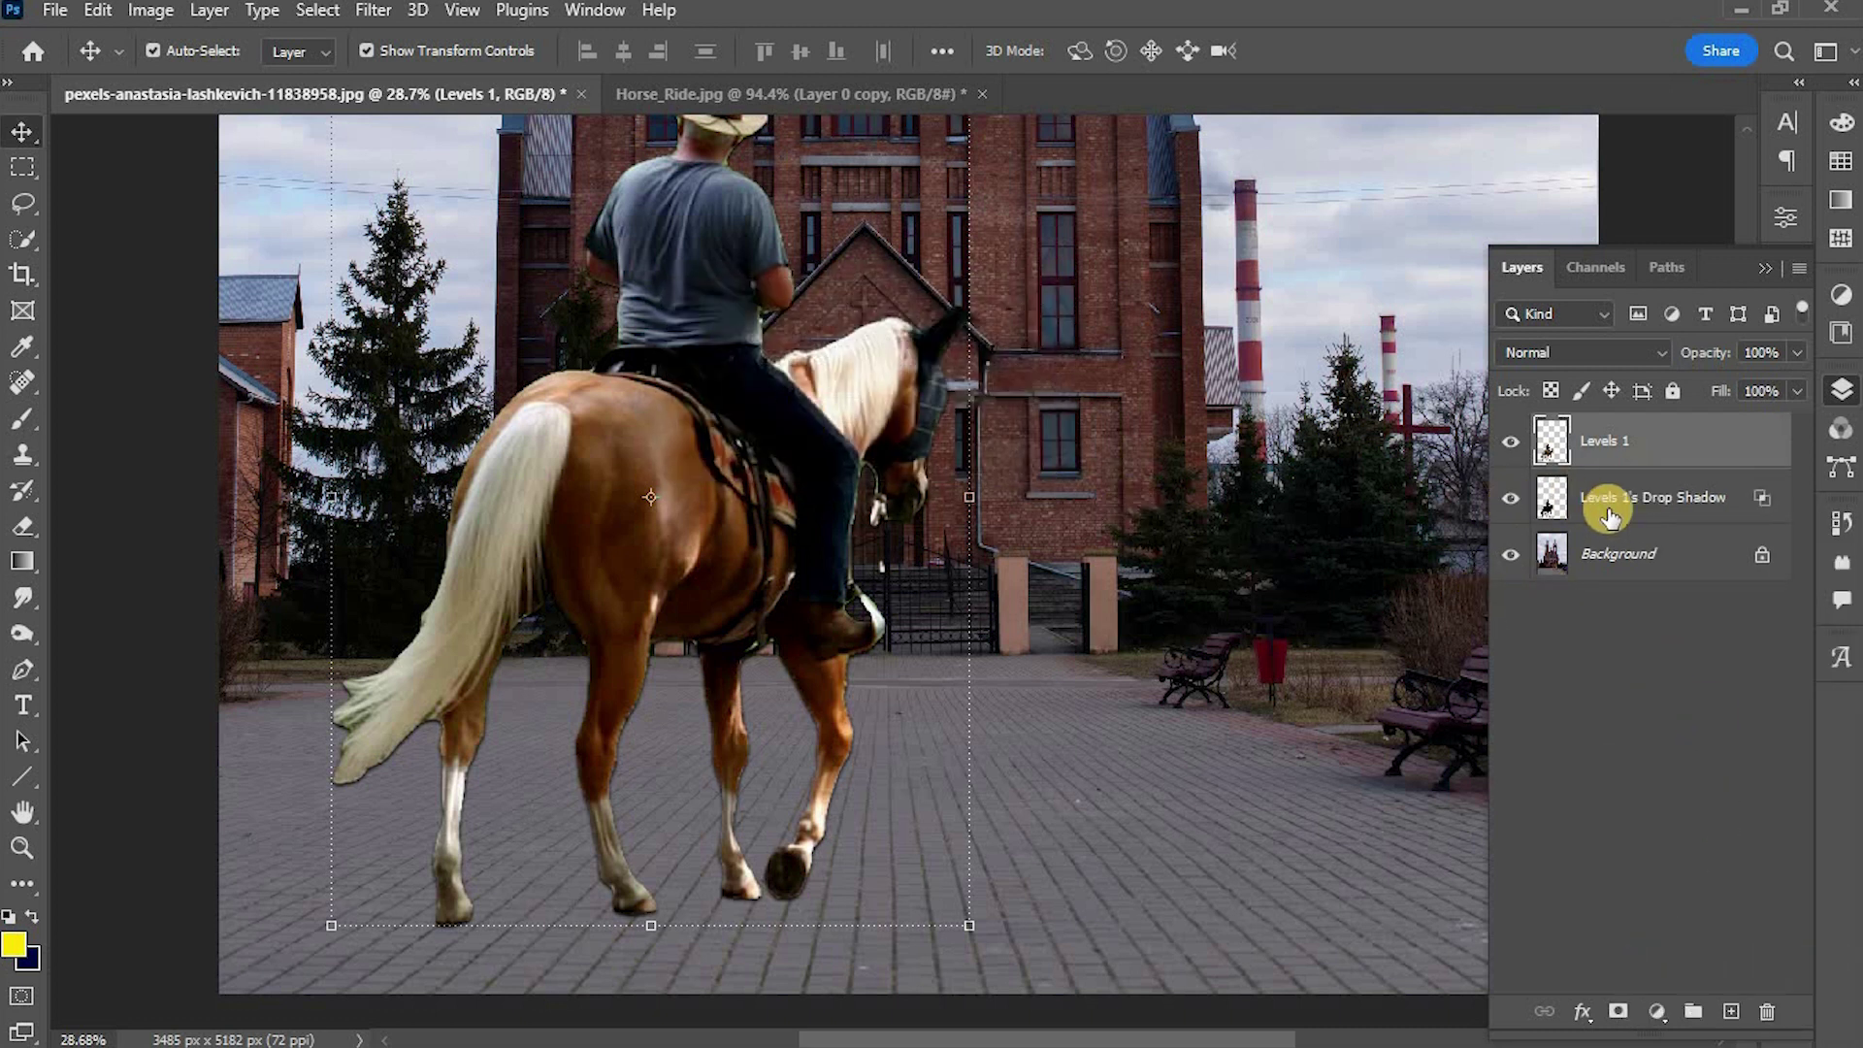
{"action": "left_click", "coordinate": [1513, 443]}
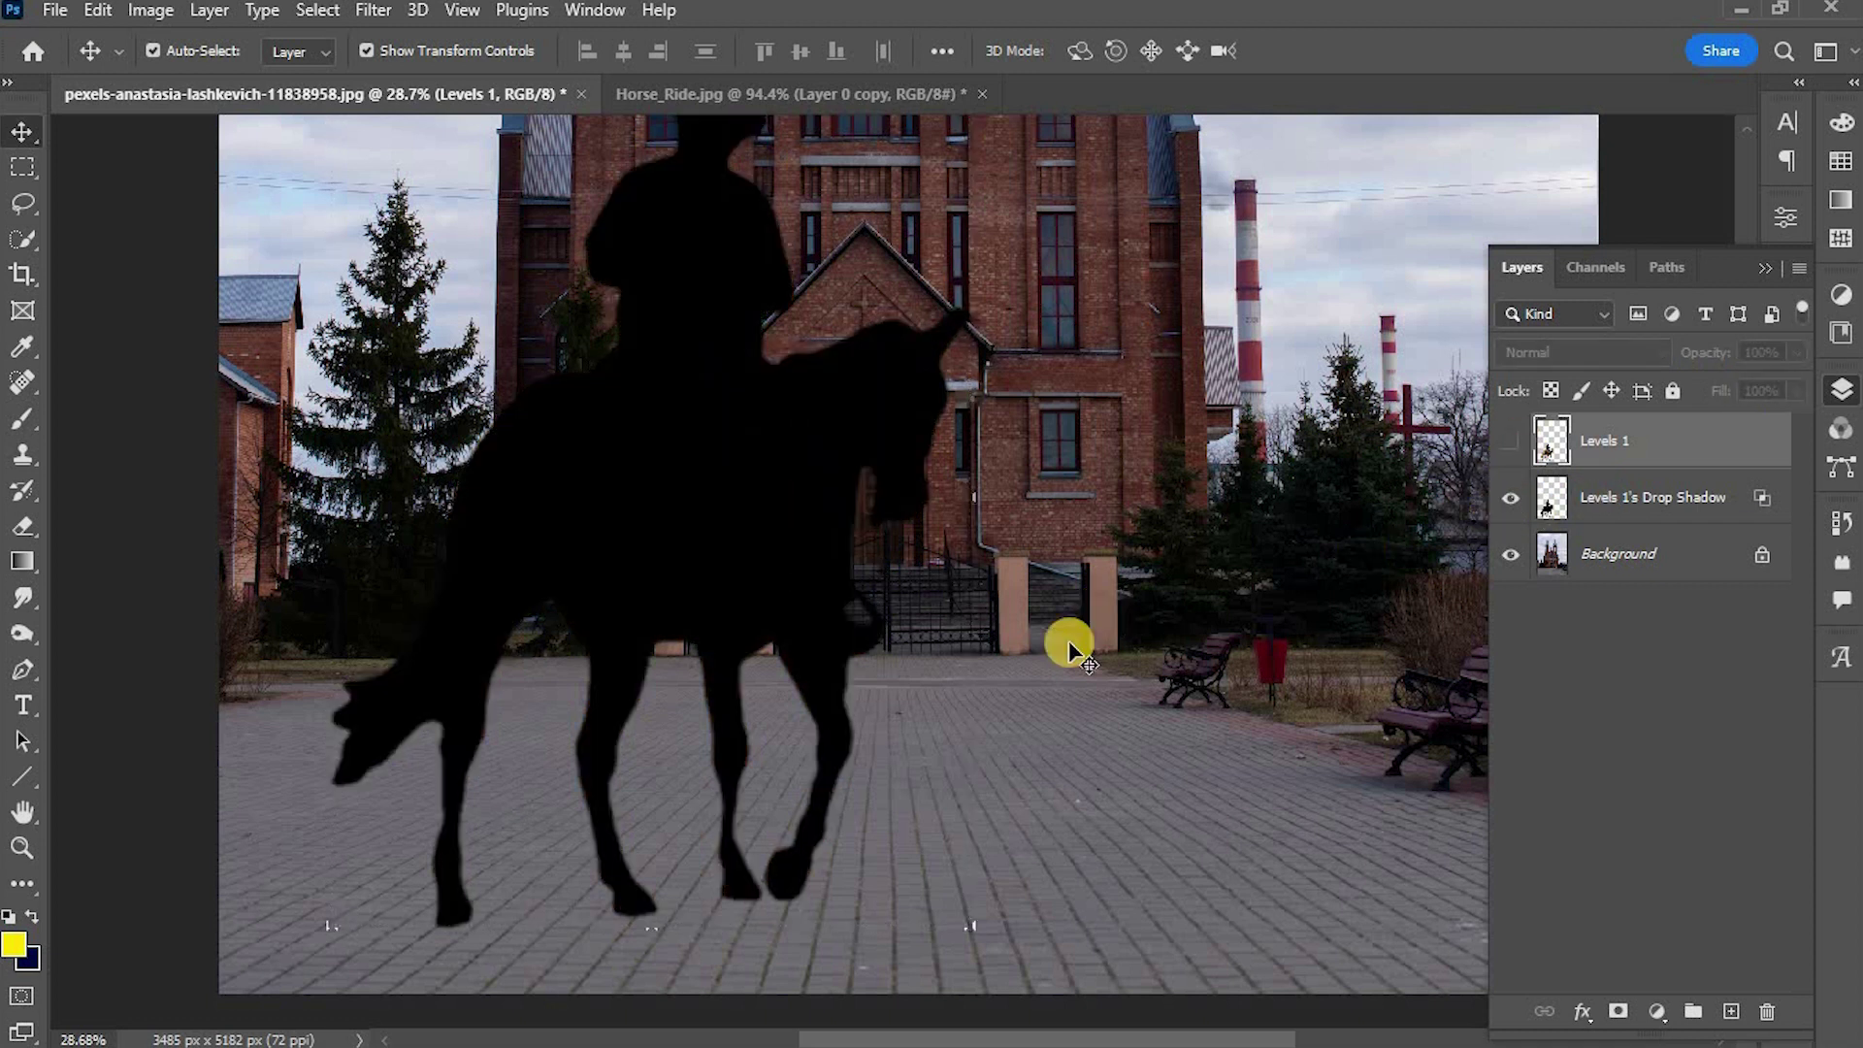
{"action": "scroll", "coordinate": [1009, 718], "scroll_direction": "down", "scroll_amount": 3}
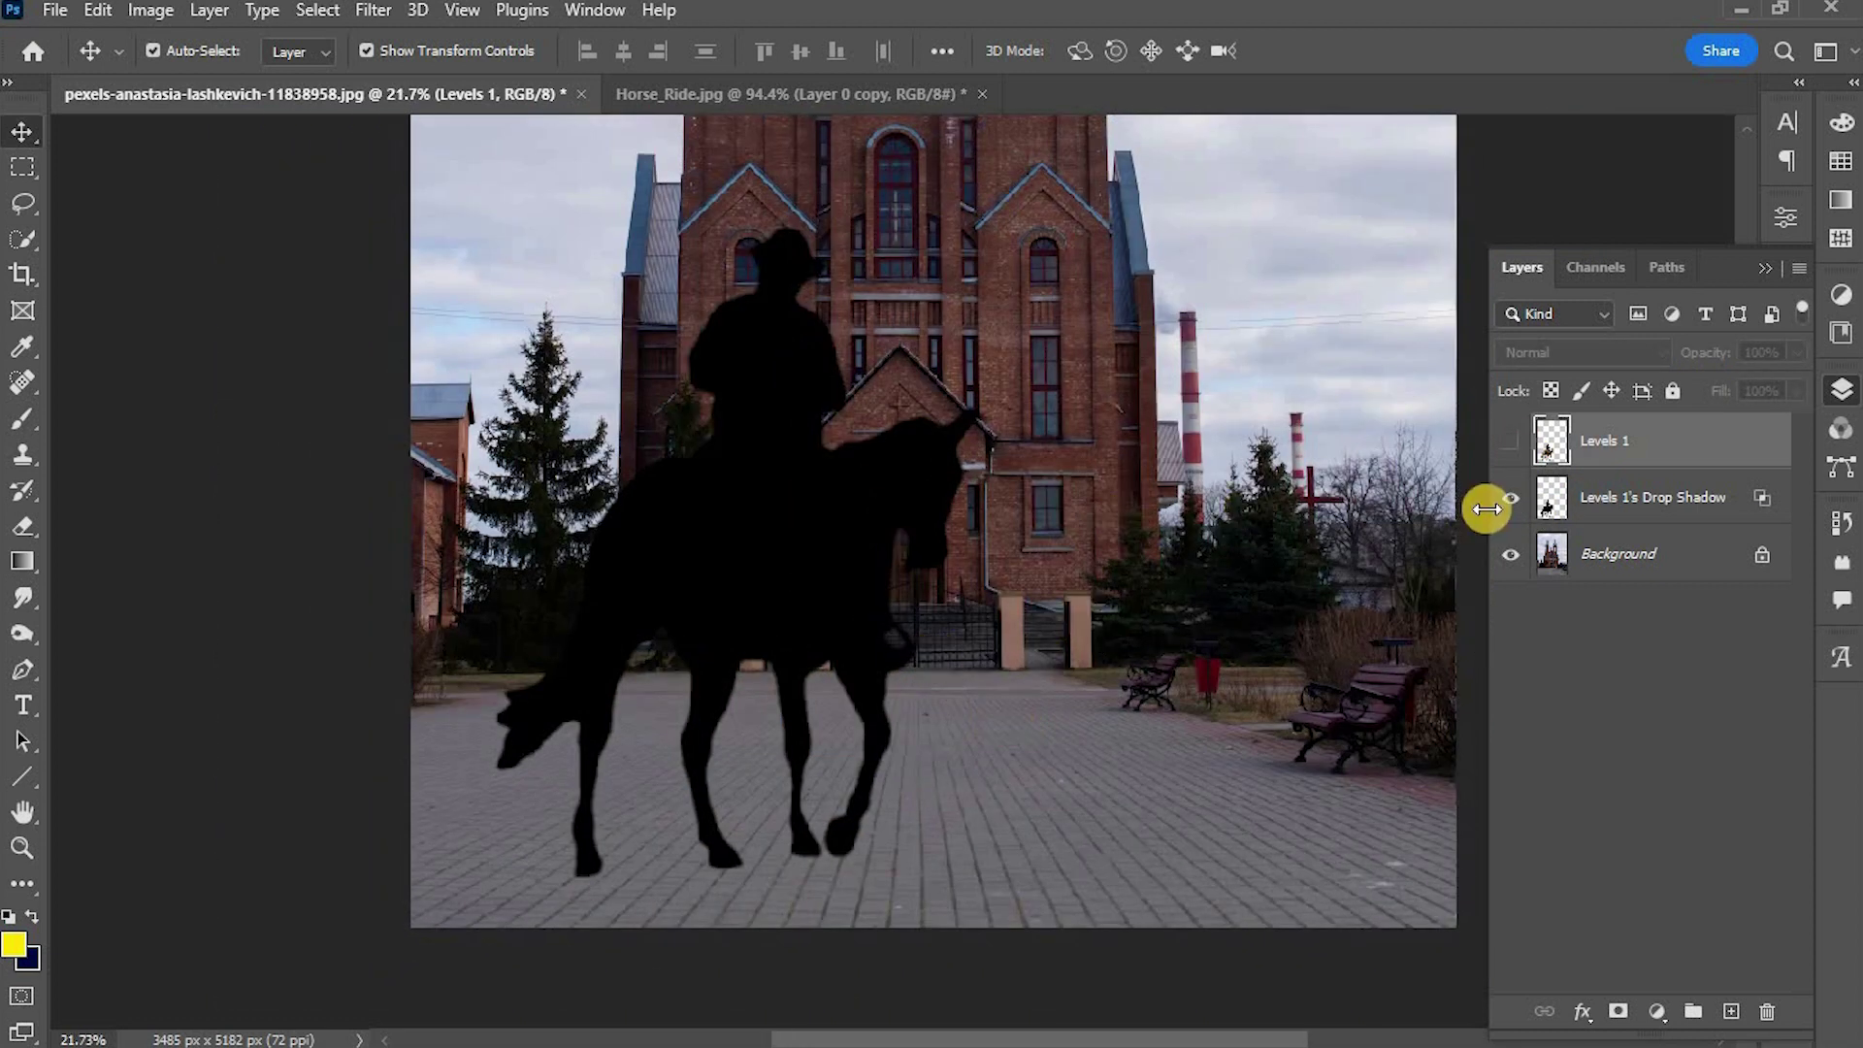
- Erase the Levels 1 drop shadow layer down to four hoof patches, then unhide the horse and rider
{"action": "left_click", "coordinate": [1572, 504]}
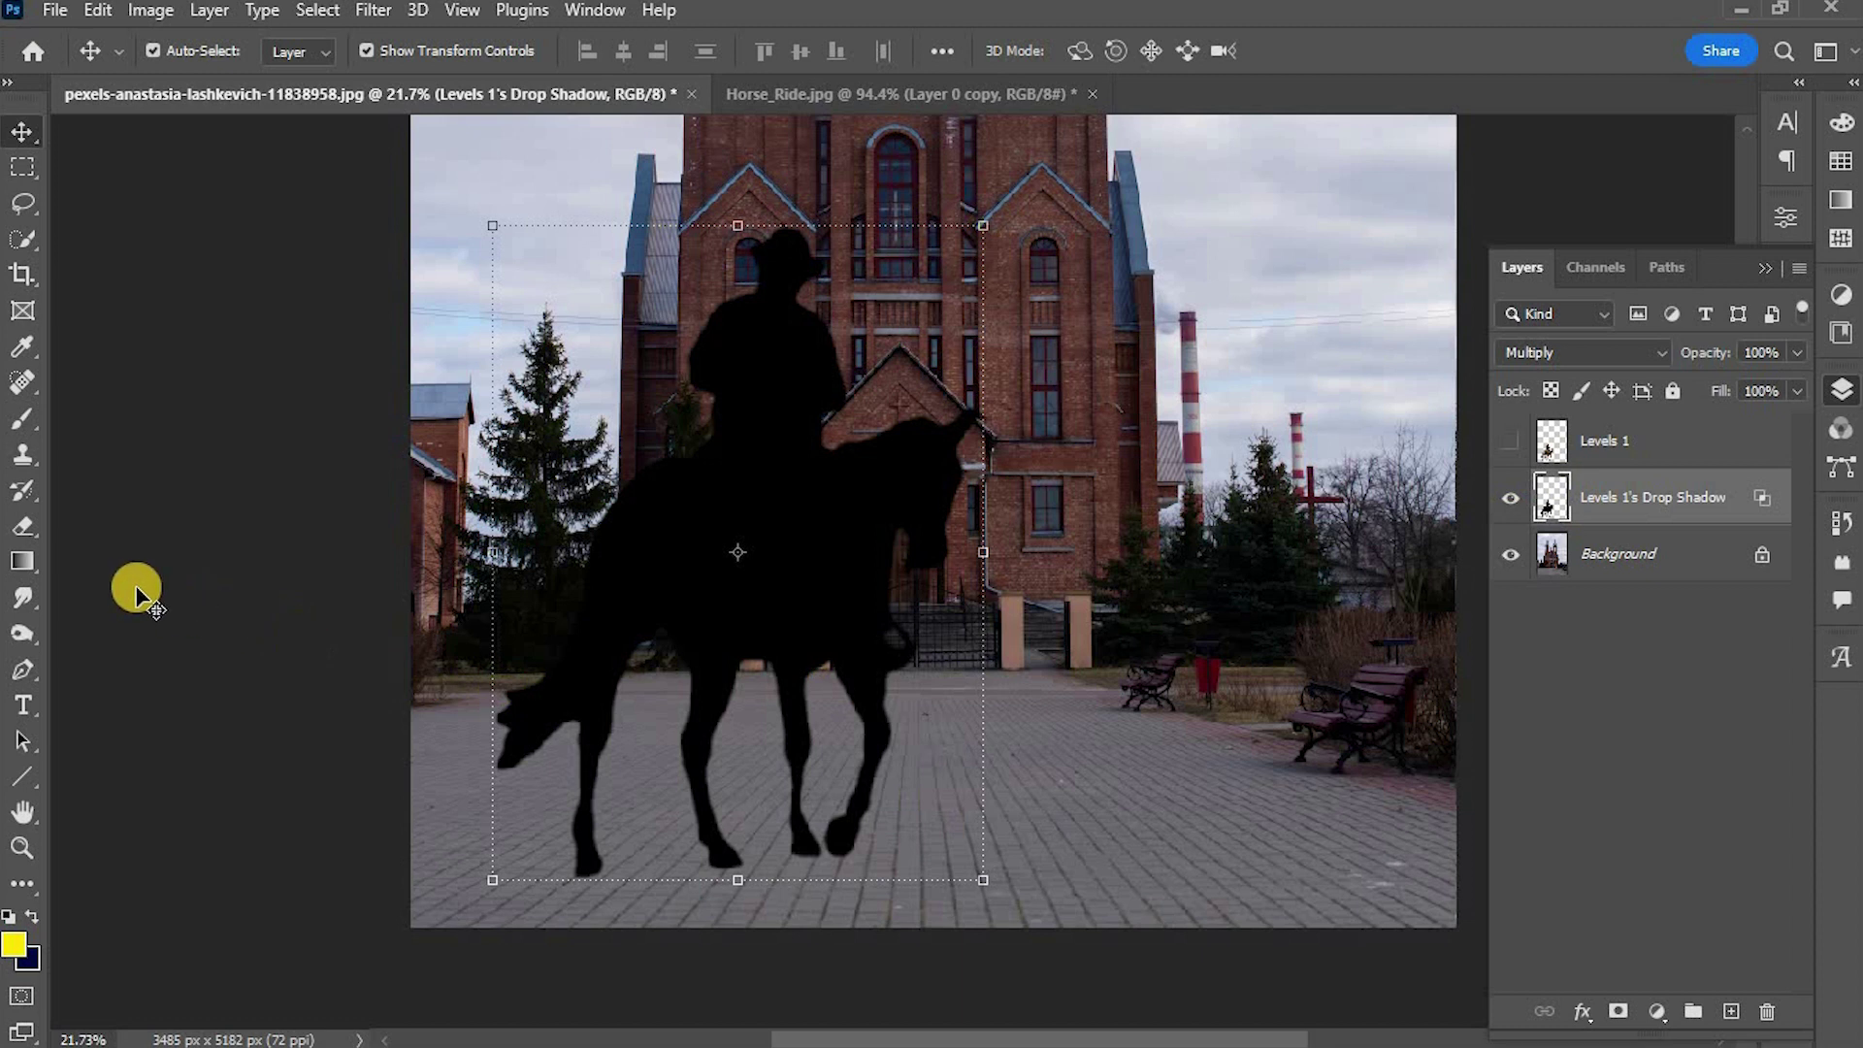
{"action": "left_click", "coordinate": [28, 524]}
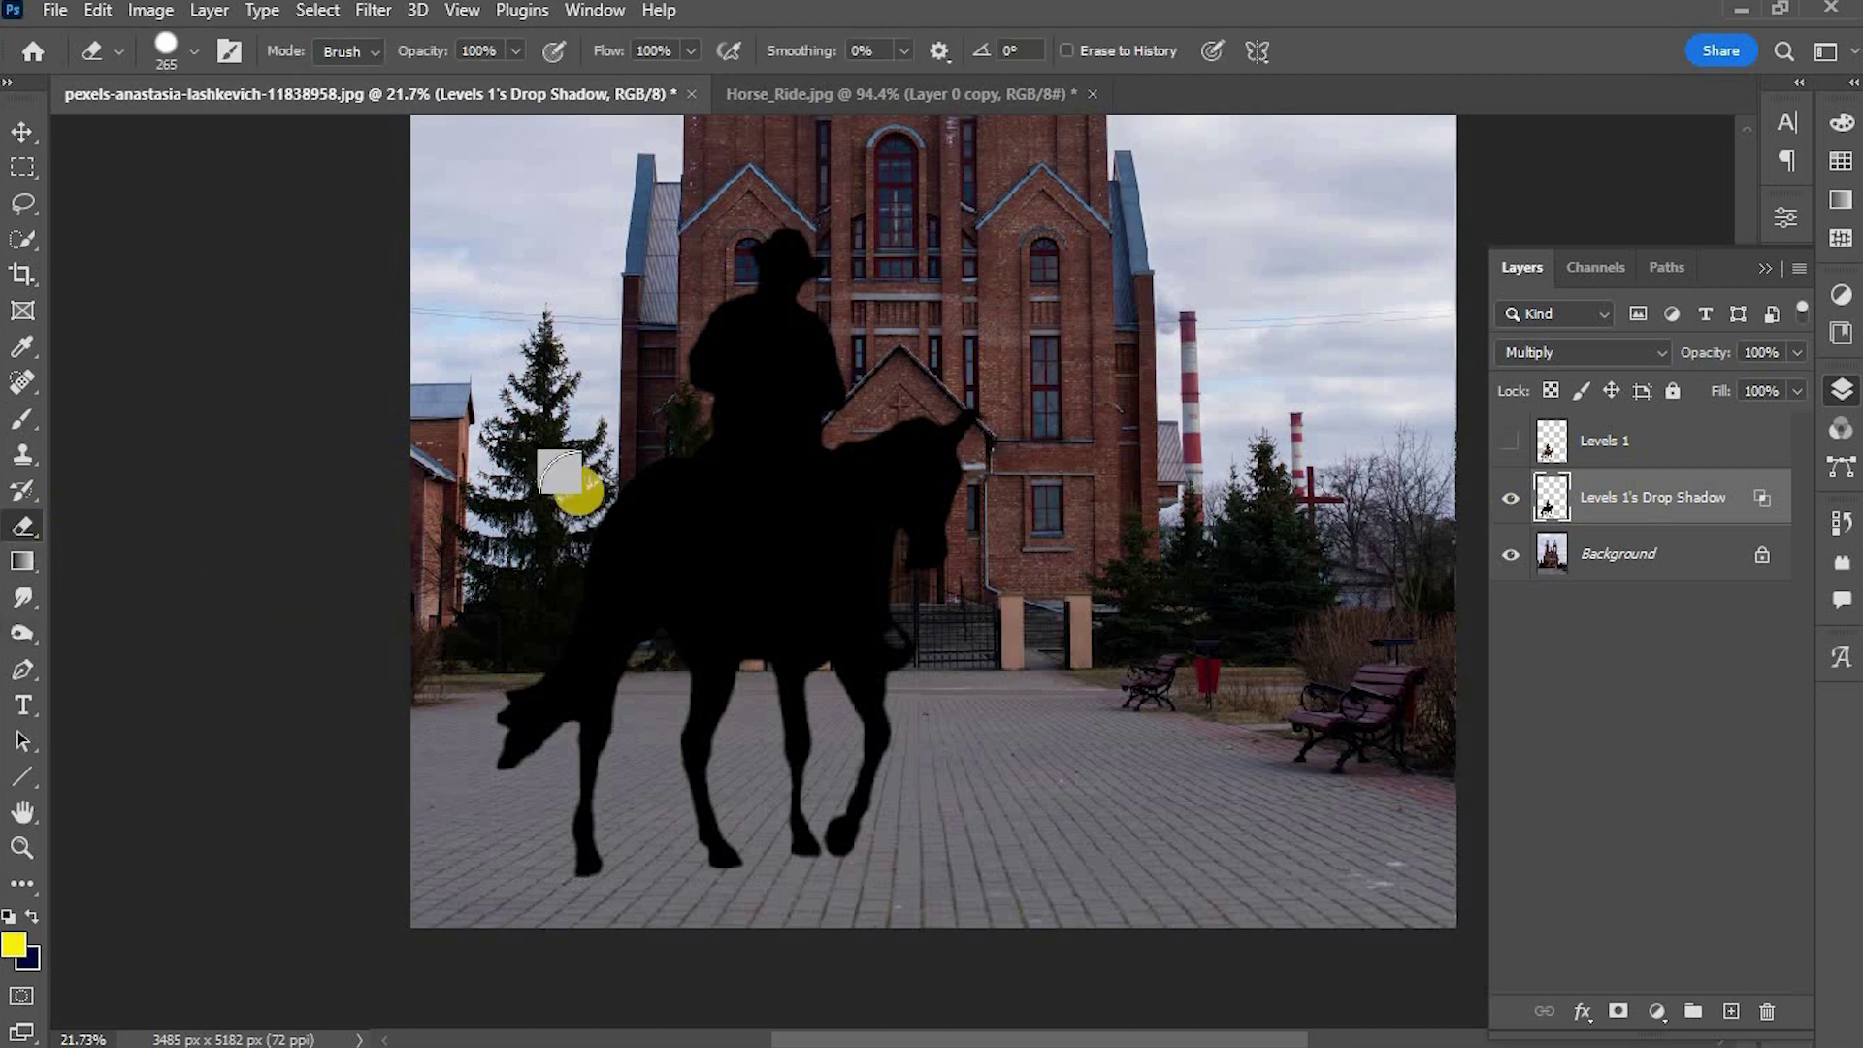
{"action": "mouse_move", "coordinate": [532, 374]}
{"action": "left_mouse_down"}
{"action": "mouse_move", "coordinate": [983, 433]}
{"action": "mouse_move", "coordinate": [711, 437]}
{"action": "left_mouse_up"}
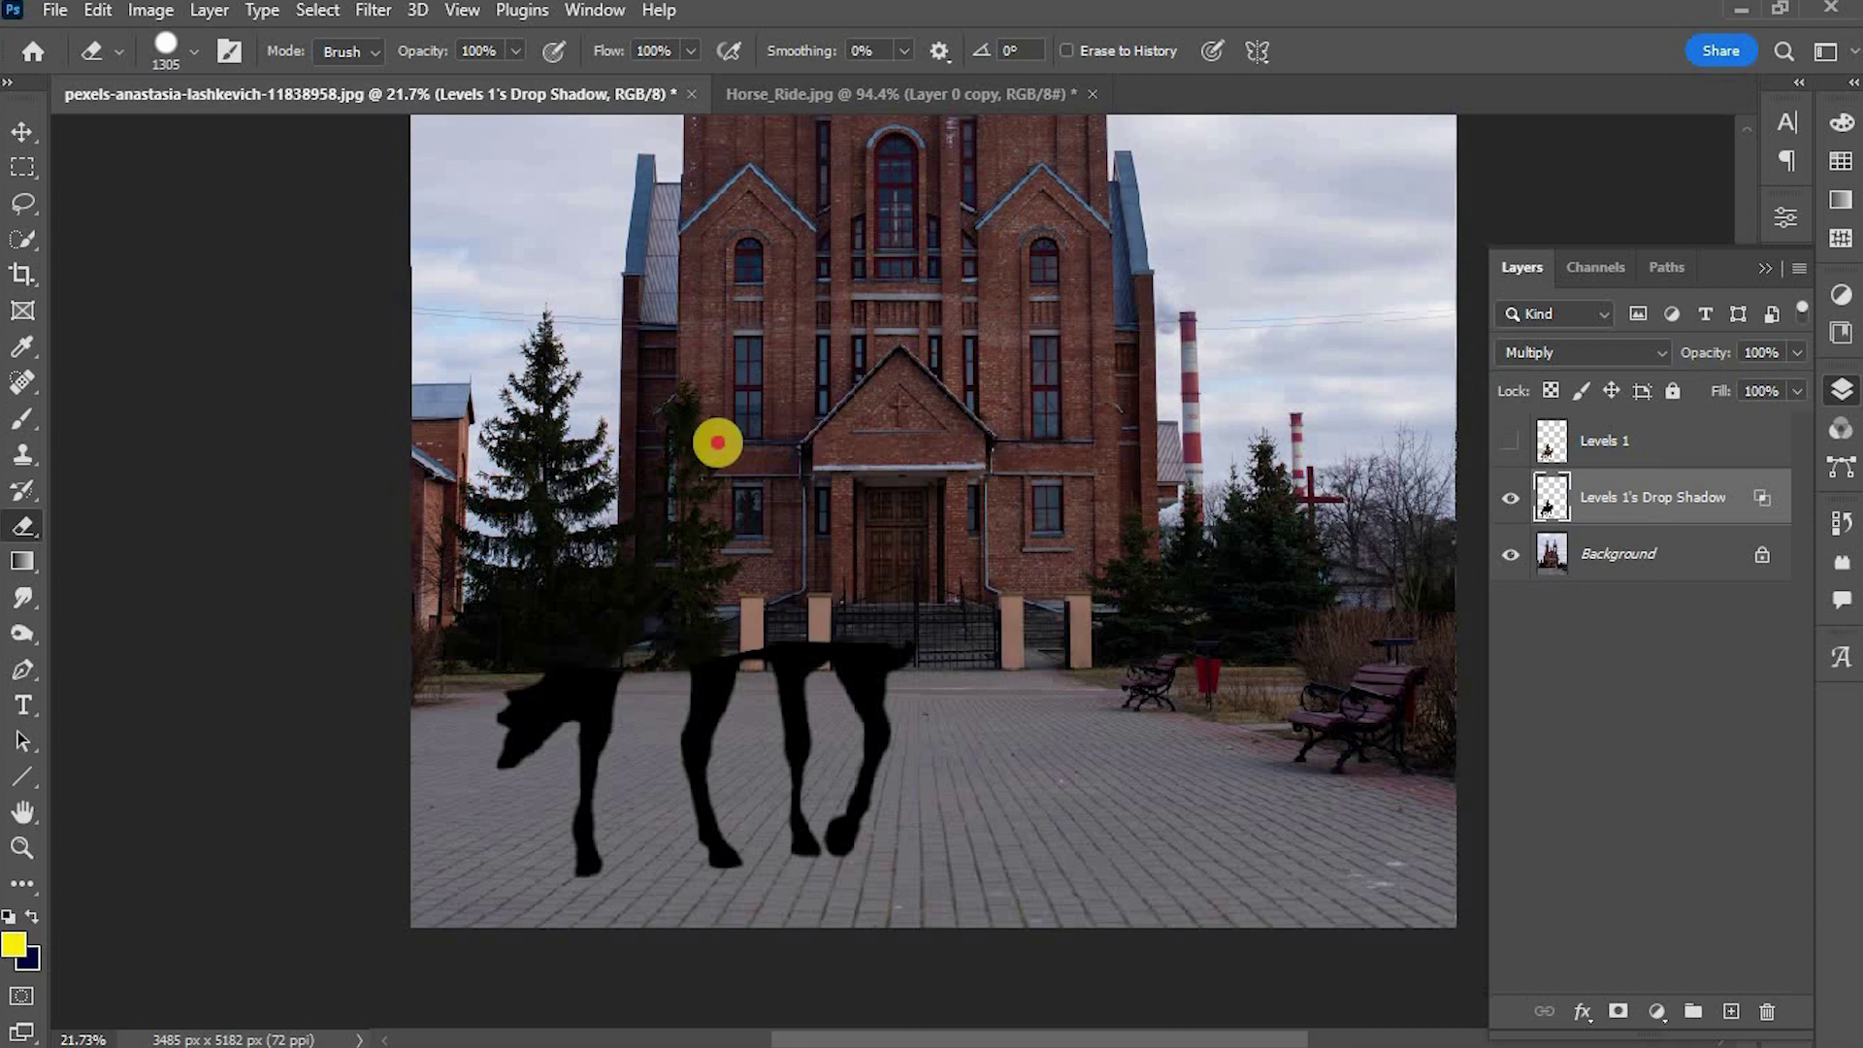
{"action": "mouse_move", "coordinate": [616, 494]}
{"action": "left_mouse_down"}
{"action": "mouse_move", "coordinate": [382, 620]}
{"action": "mouse_move", "coordinate": [1093, 424]}
{"action": "mouse_move", "coordinate": [482, 579]}
{"action": "left_mouse_up"}
{"action": "mouse_move", "coordinate": [927, 509]}
{"action": "left_mouse_down"}
{"action": "mouse_move", "coordinate": [645, 554]}
{"action": "mouse_move", "coordinate": [703, 544]}
{"action": "mouse_move", "coordinate": [707, 595]}
{"action": "mouse_move", "coordinate": [847, 576]}
{"action": "left_mouse_up"}
{"action": "left_click_drag", "start_coordinate": [415, 638], "coordinate": [1075, 550]}
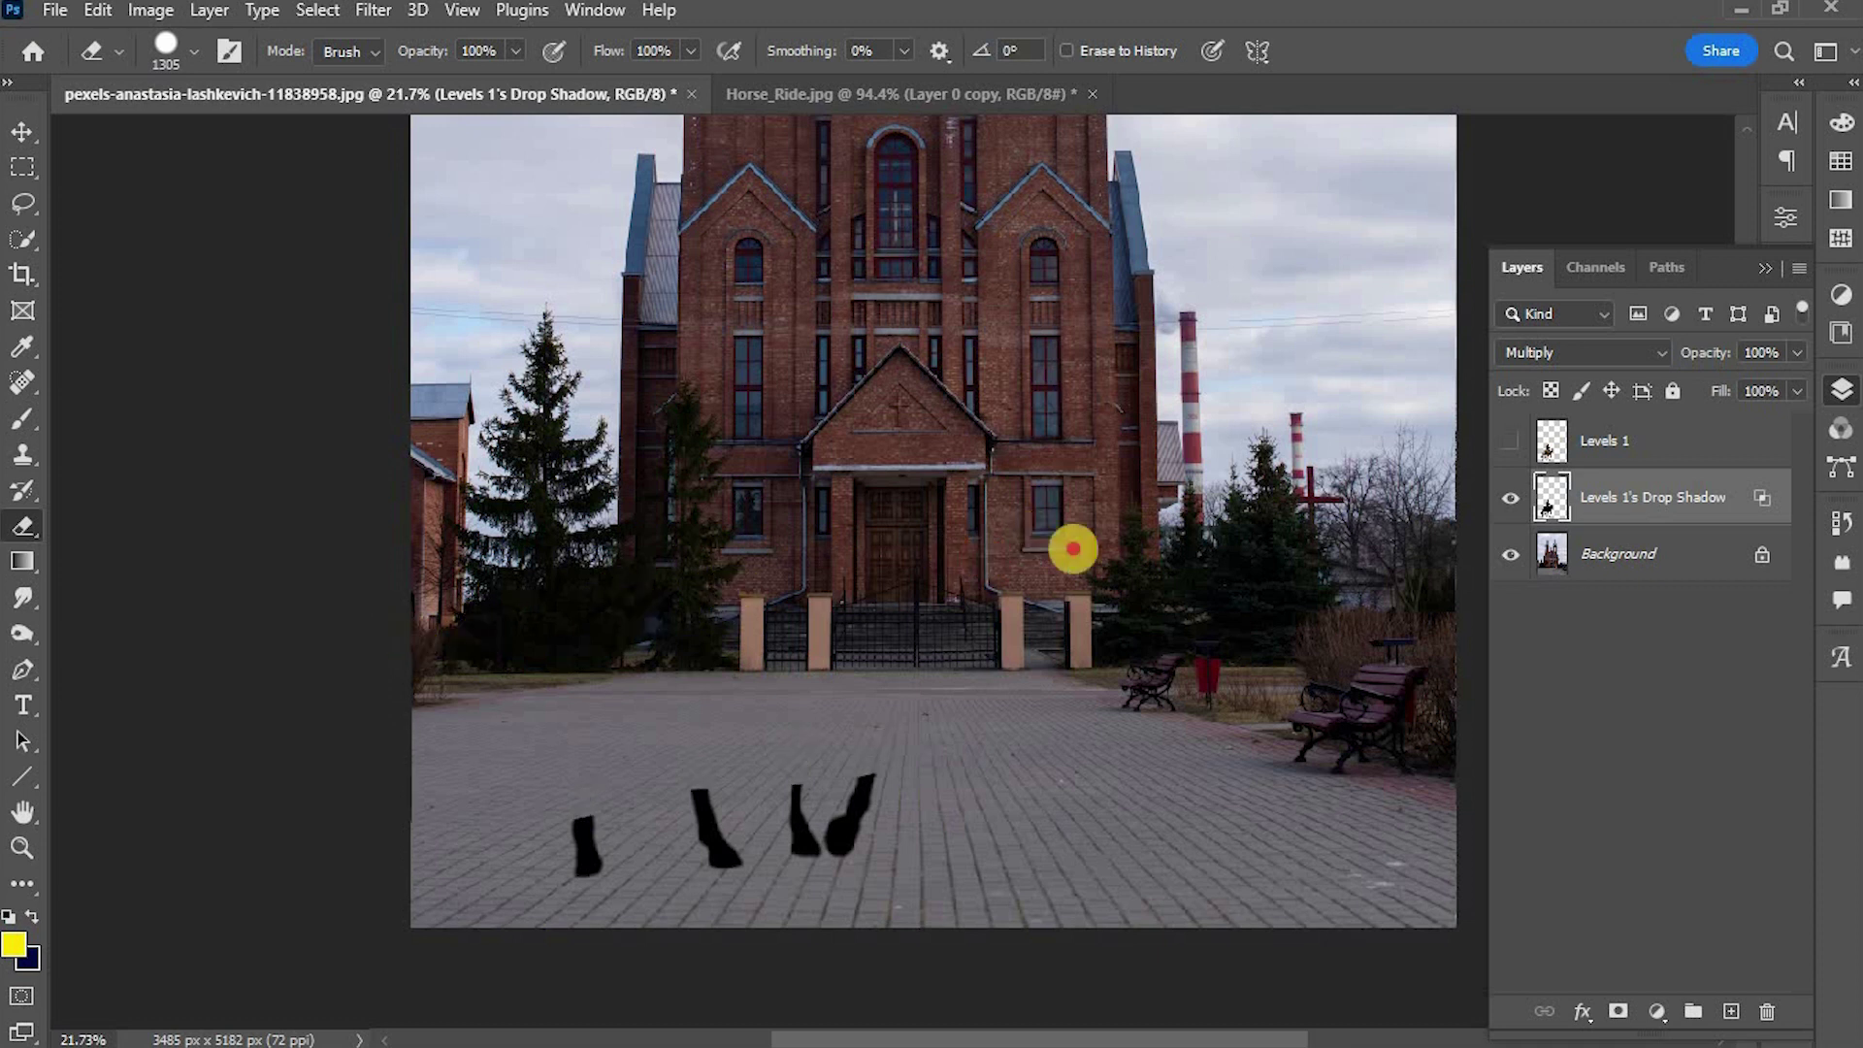
{"action": "left_click", "coordinate": [22, 131]}
{"action": "left_click", "coordinate": [1509, 443]}
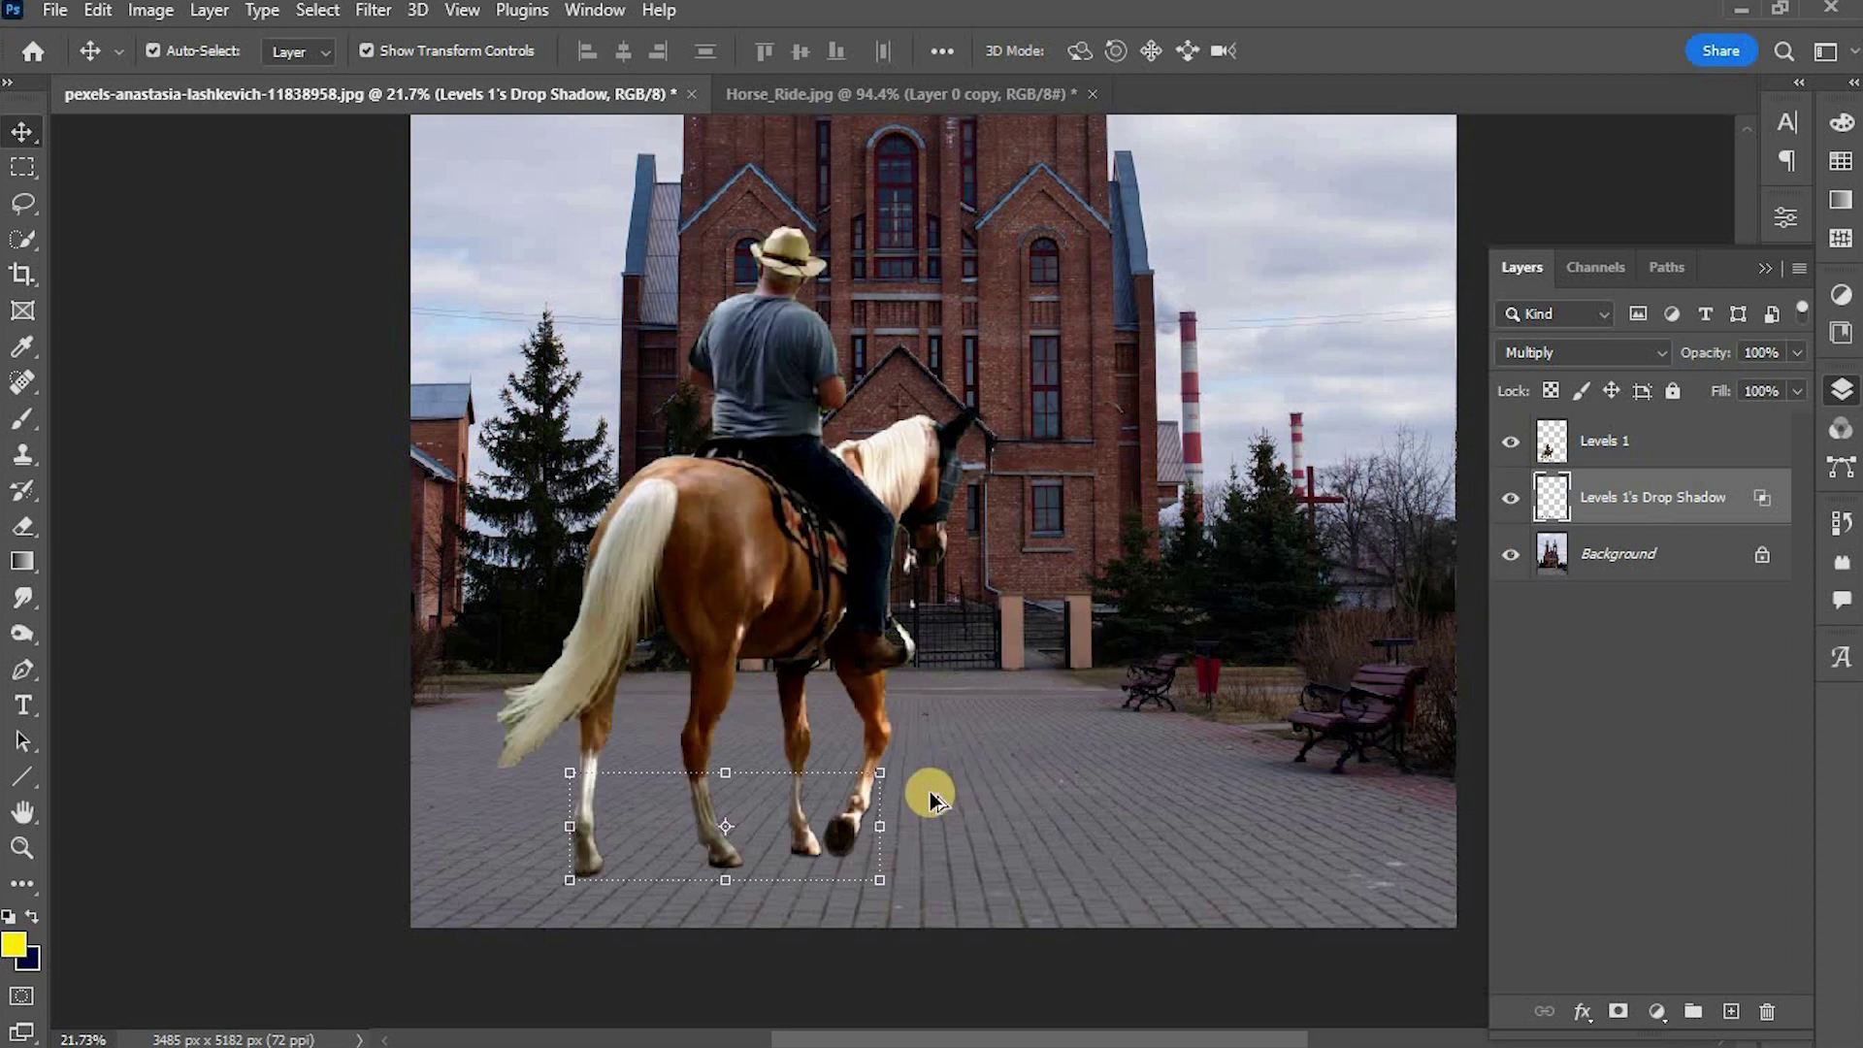
- Compare the scene with and without the hoof shadow layer, then hide the horse and rider
{"action": "scroll", "coordinate": [929, 792], "scroll_direction": "up", "scroll_amount": 2}
{"action": "left_click", "coordinate": [1511, 498]}
{"action": "left_click", "coordinate": [1511, 498]}
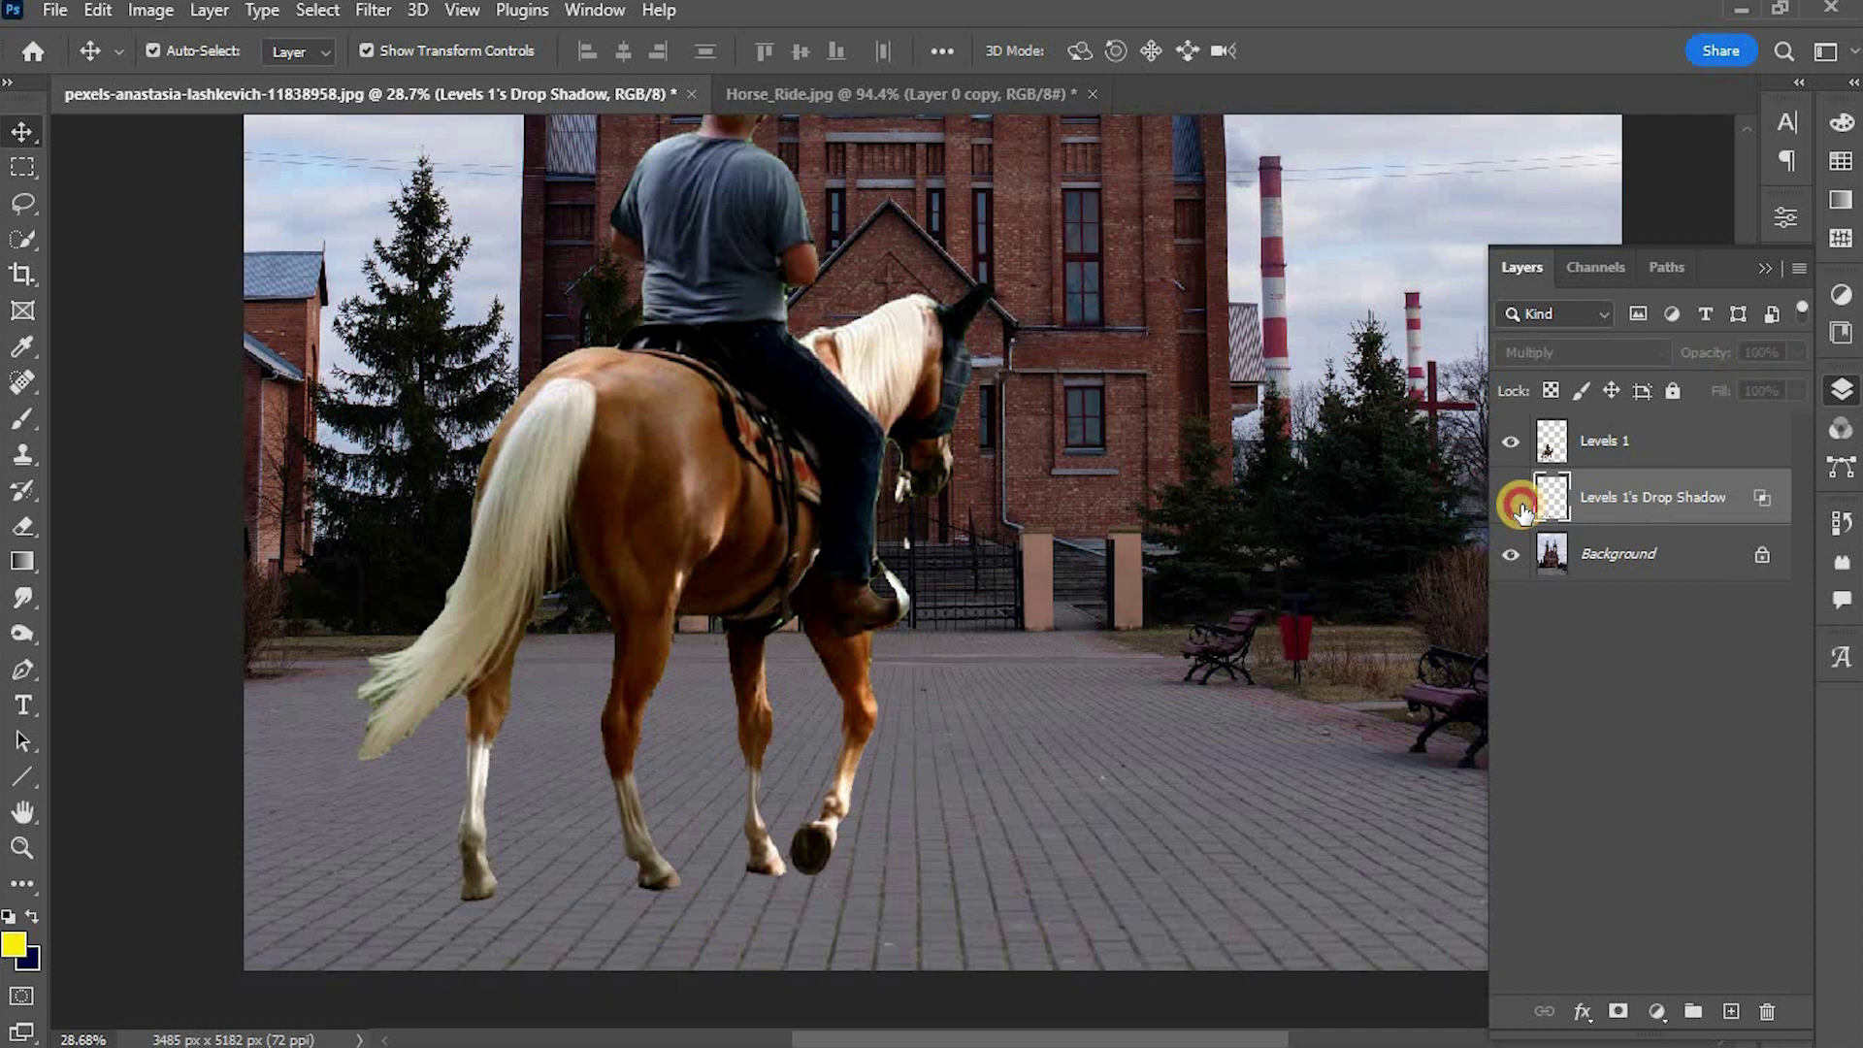
{"action": "left_click", "coordinate": [1513, 500]}
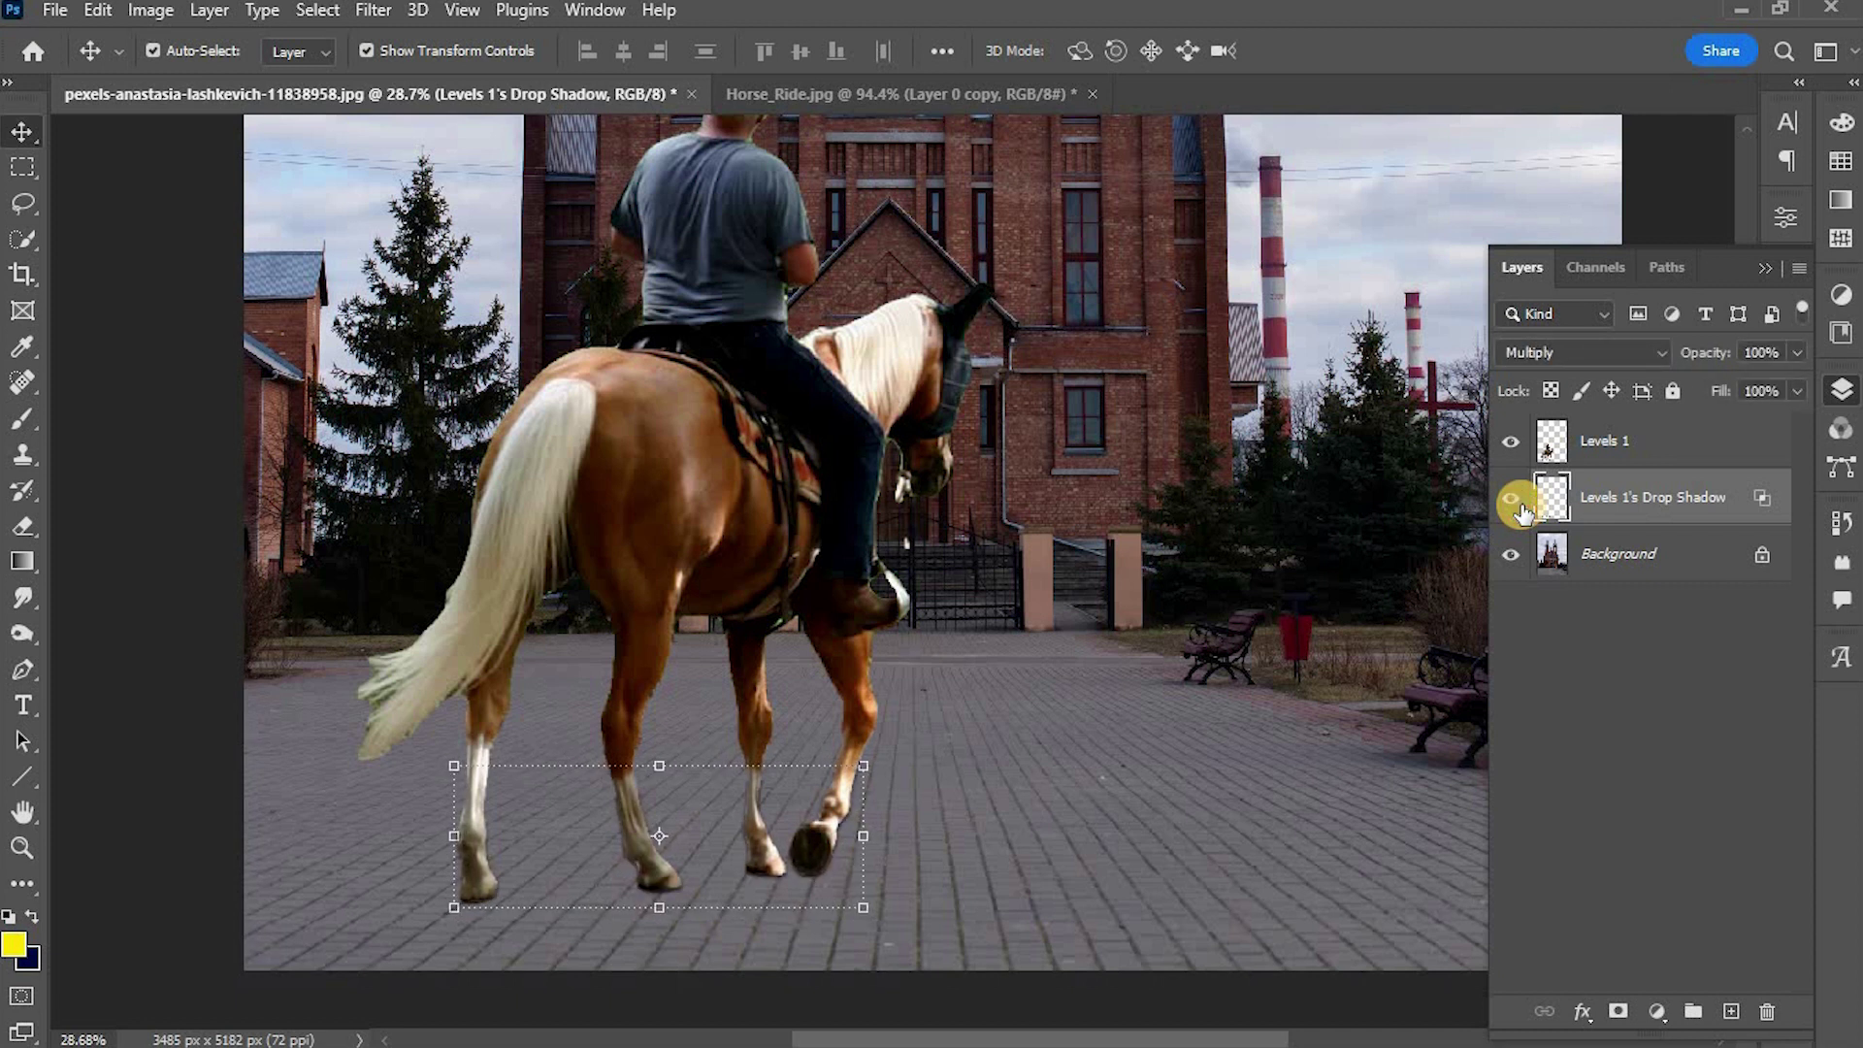
{"action": "left_click", "coordinate": [1500, 444]}
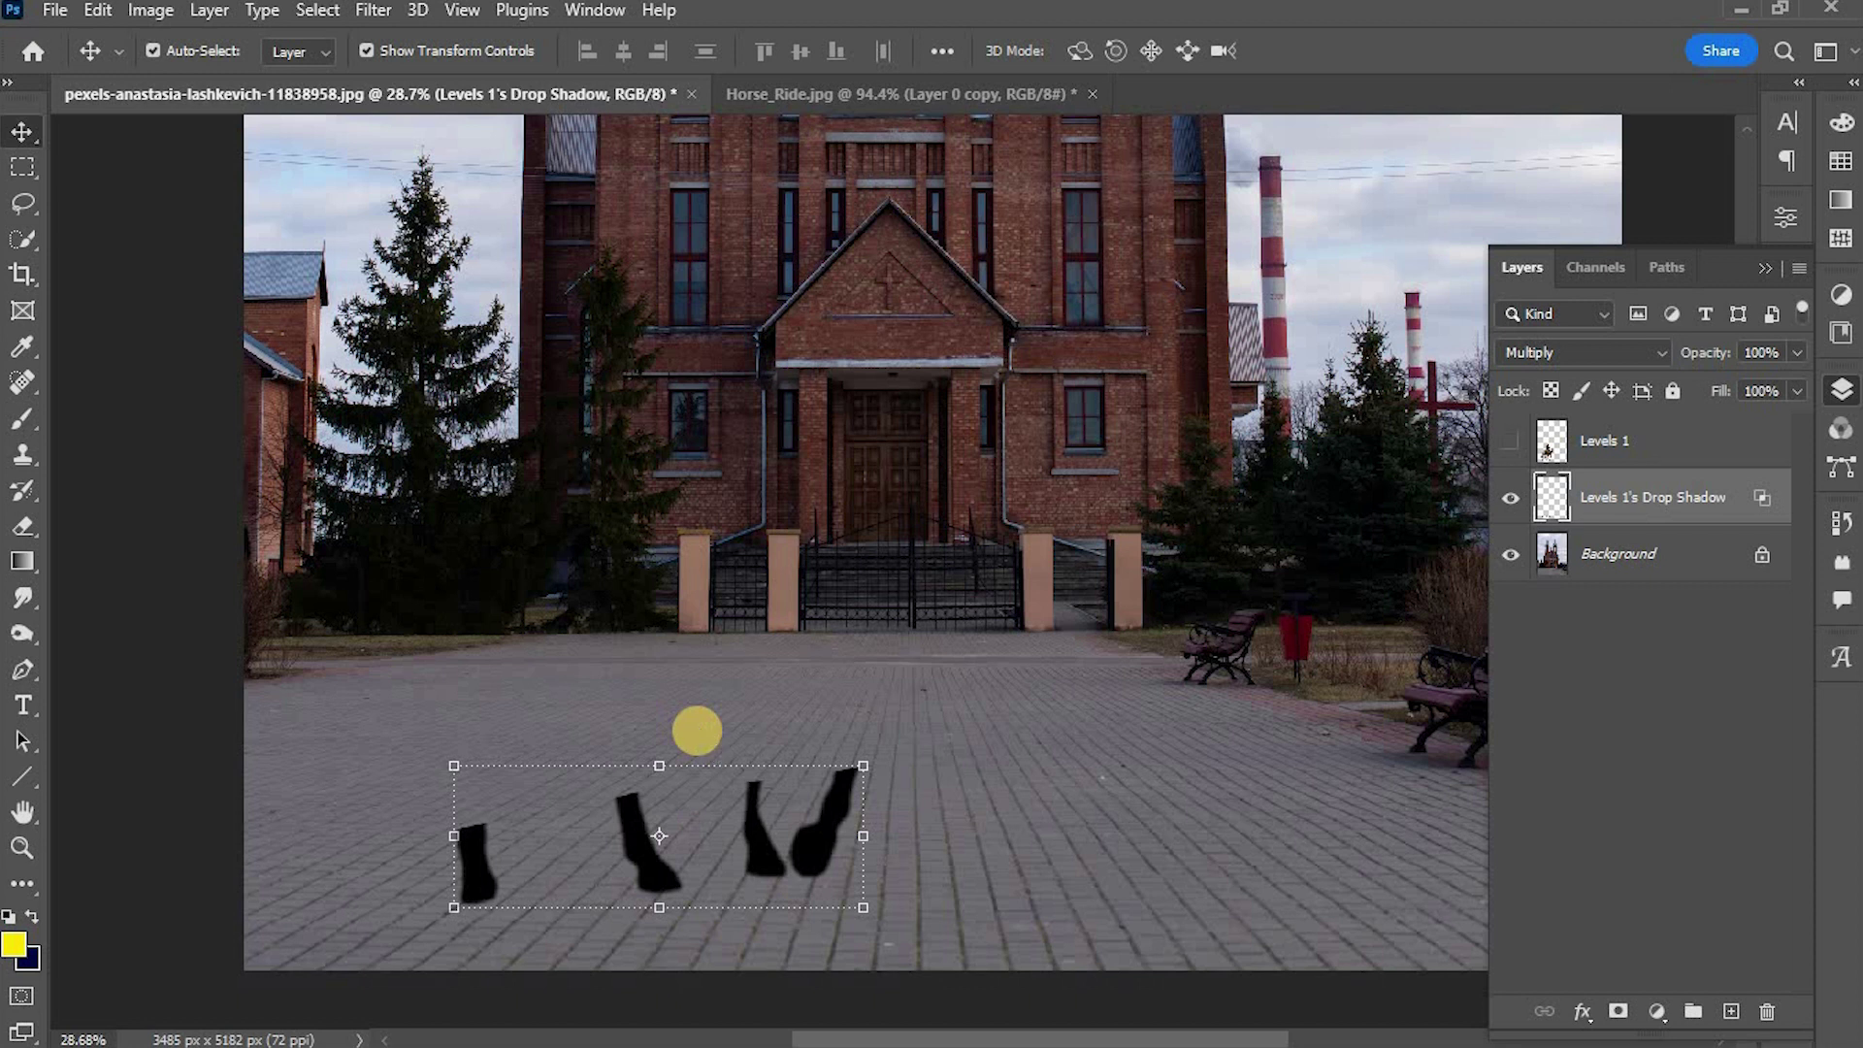
- Erase the tops of the hoof shadows into smaller patches, undoing any missteps
{"action": "key", "text": "e"}
{"action": "left_click_drag", "start_coordinate": [595, 607], "coordinate": [430, 646]}
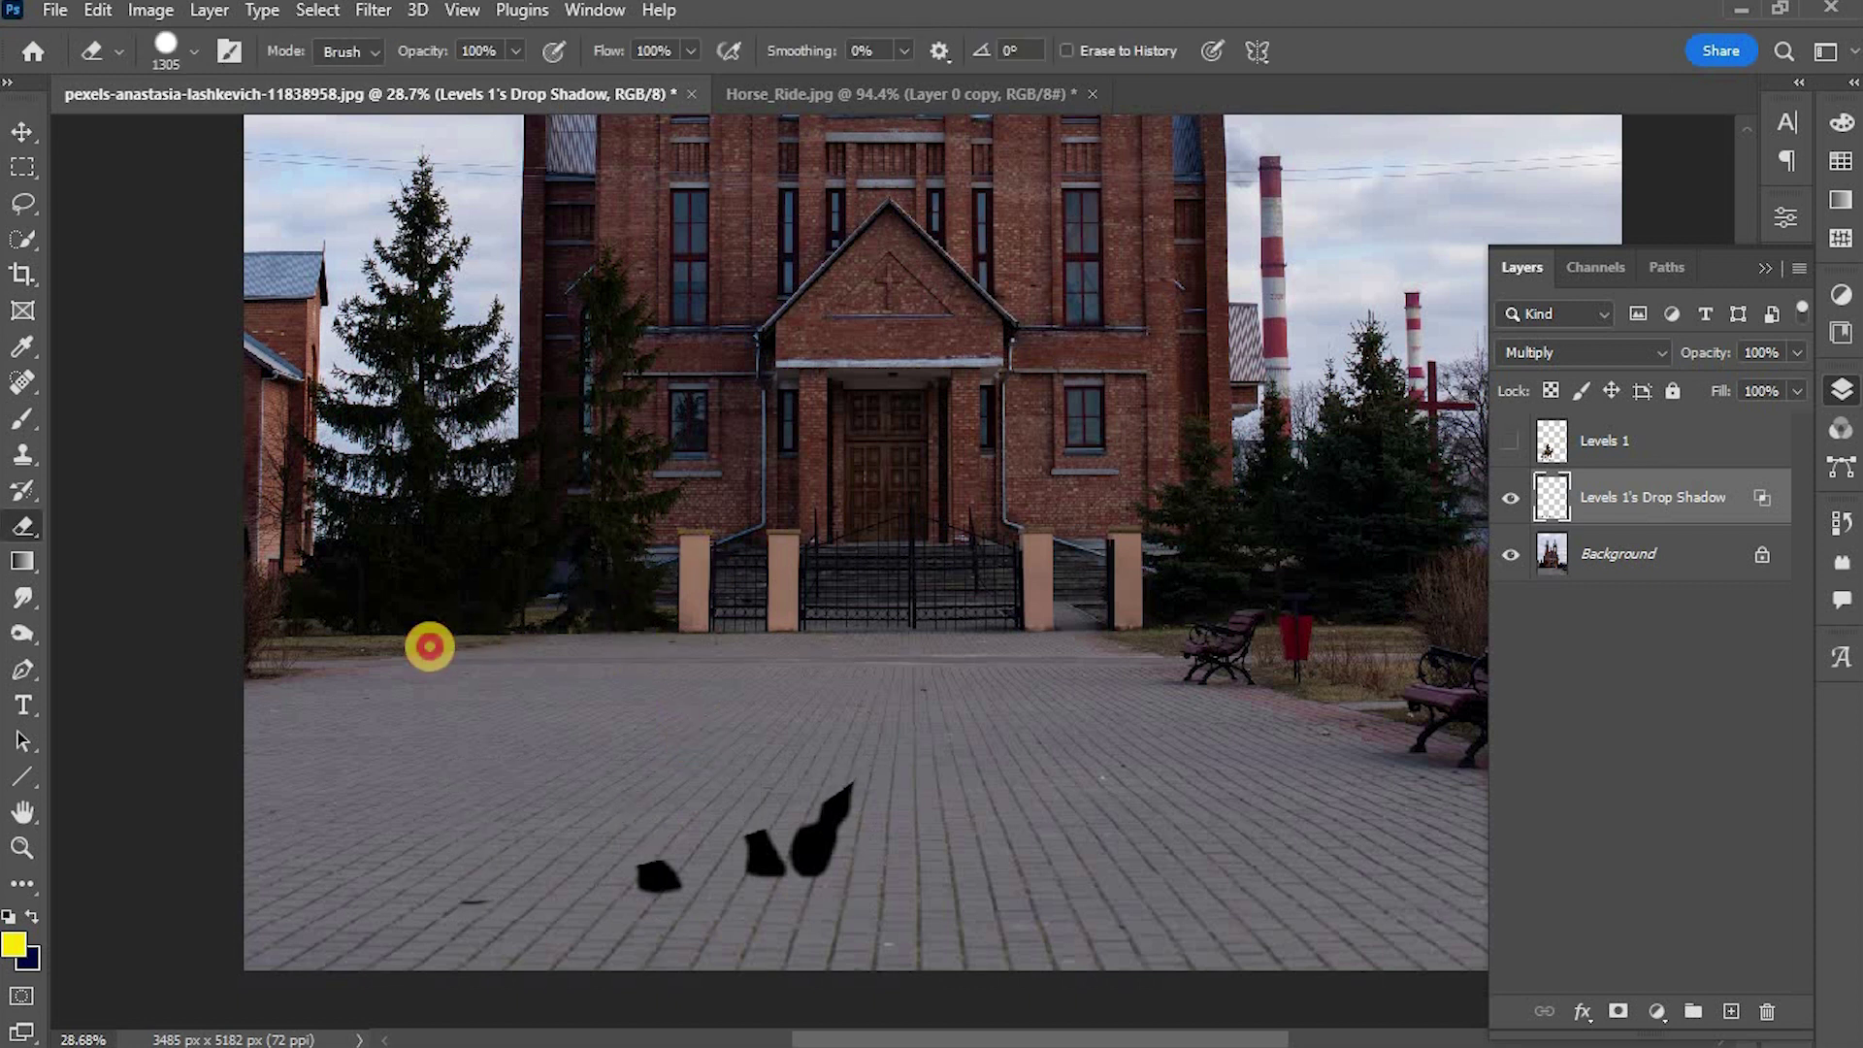
{"action": "key", "text": "ctrl+z"}
{"action": "key", "text": "ctrl+shift+z"}
{"action": "left_click", "coordinate": [621, 578]}
{"action": "left_click_drag", "start_coordinate": [621, 579], "coordinate": [792, 556]}
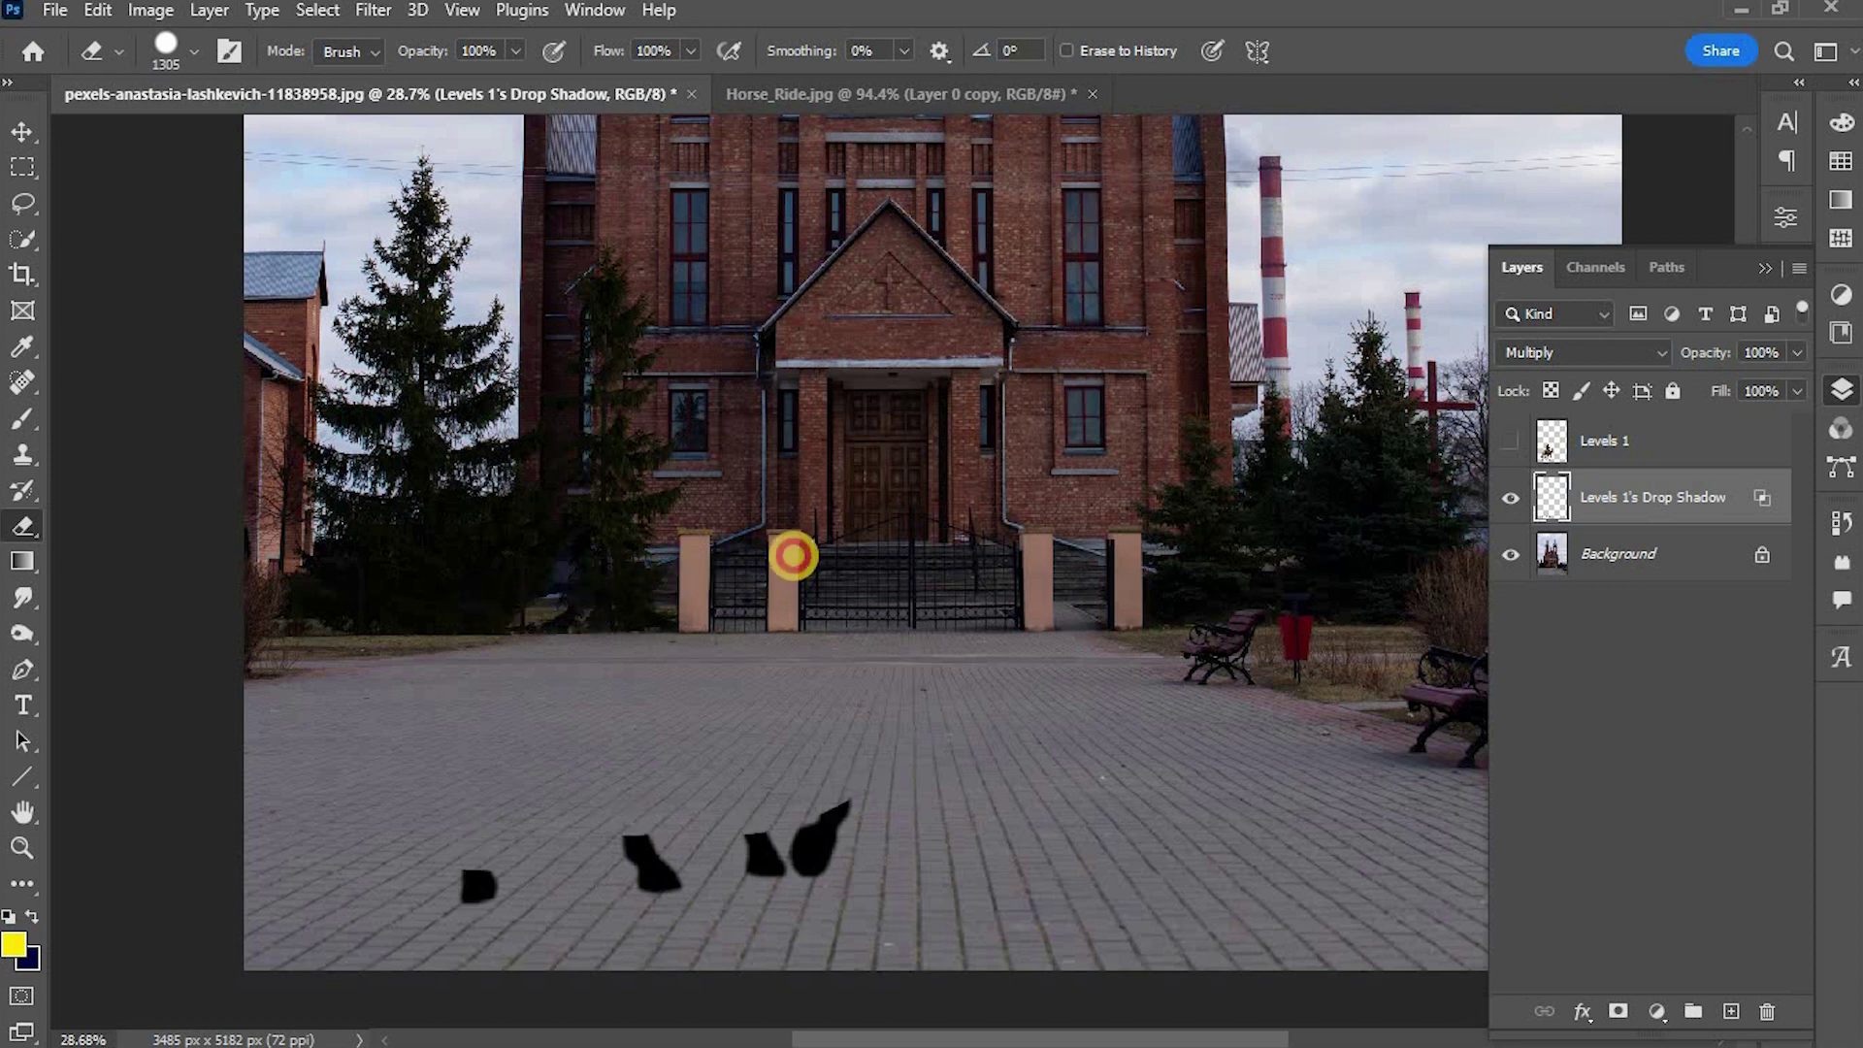
{"action": "left_click_drag", "start_coordinate": [798, 563], "coordinate": [490, 610]}
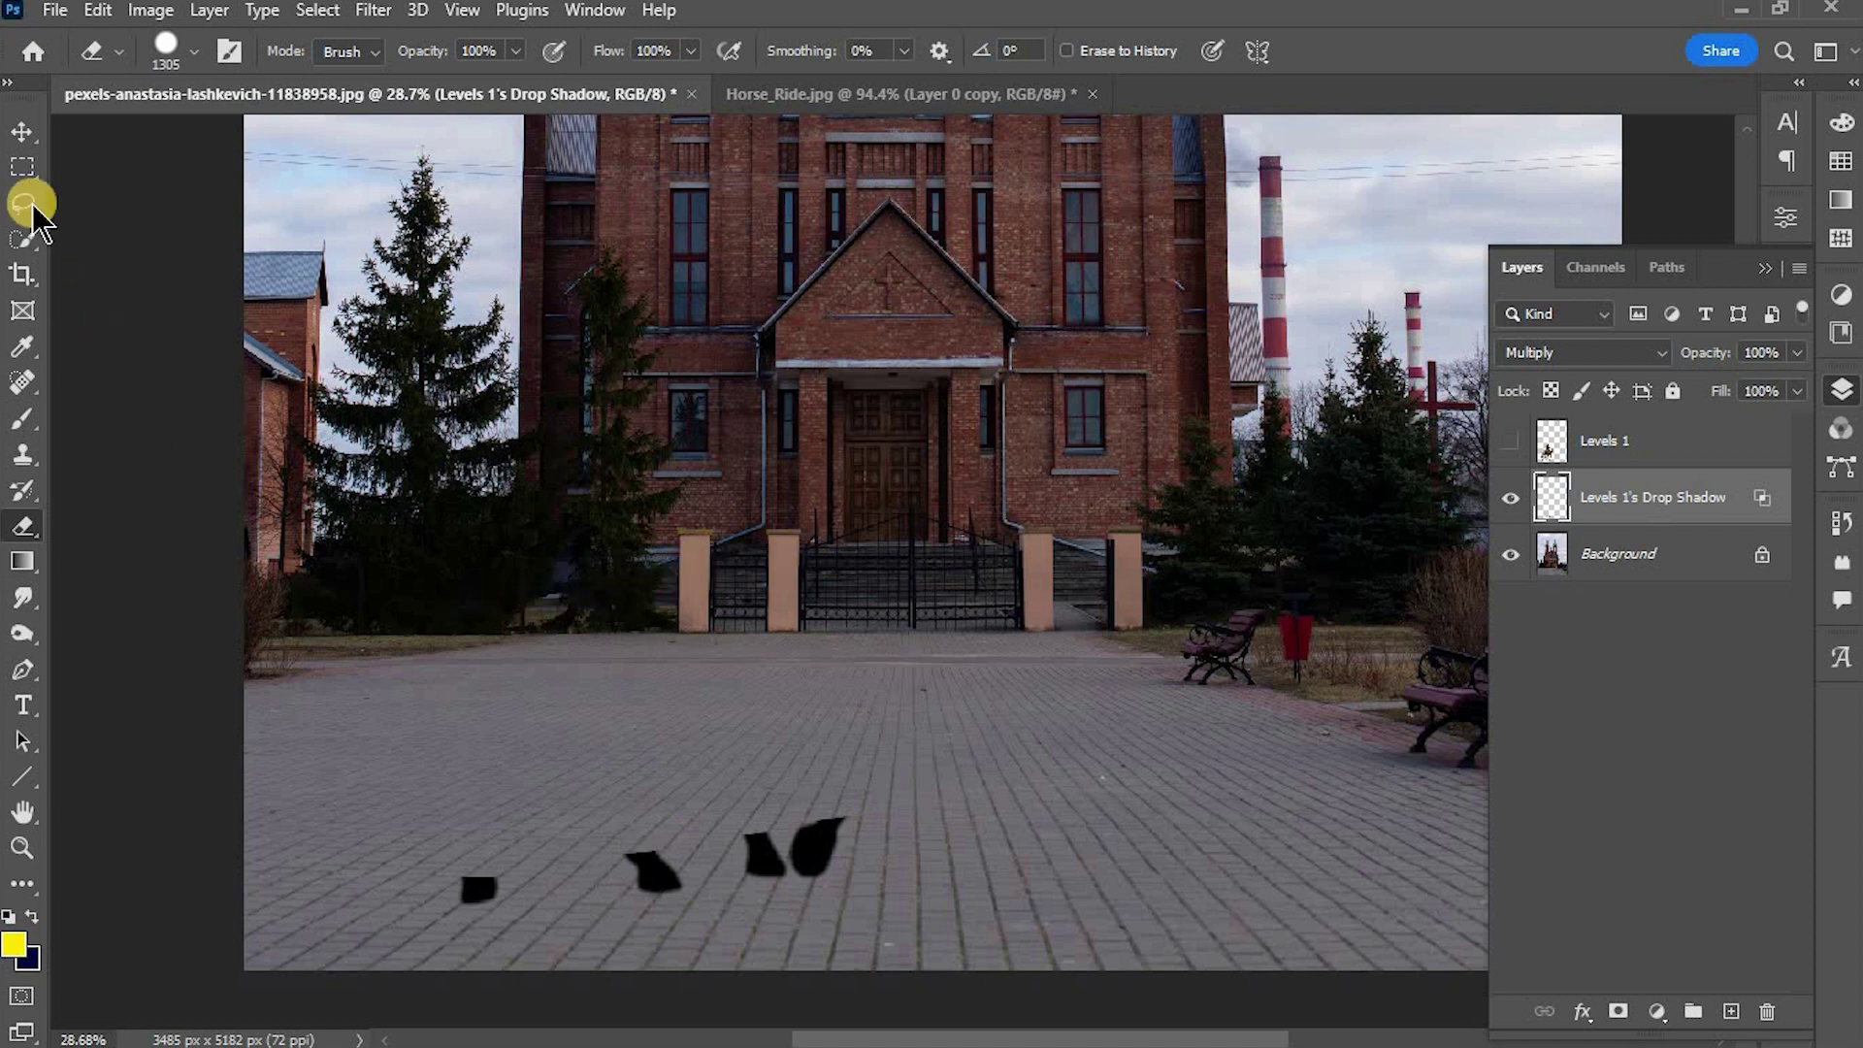
- Show the horse and rider over the trimmed shadows and select the Levels 1 layer
{"action": "left_click", "coordinate": [21, 131]}
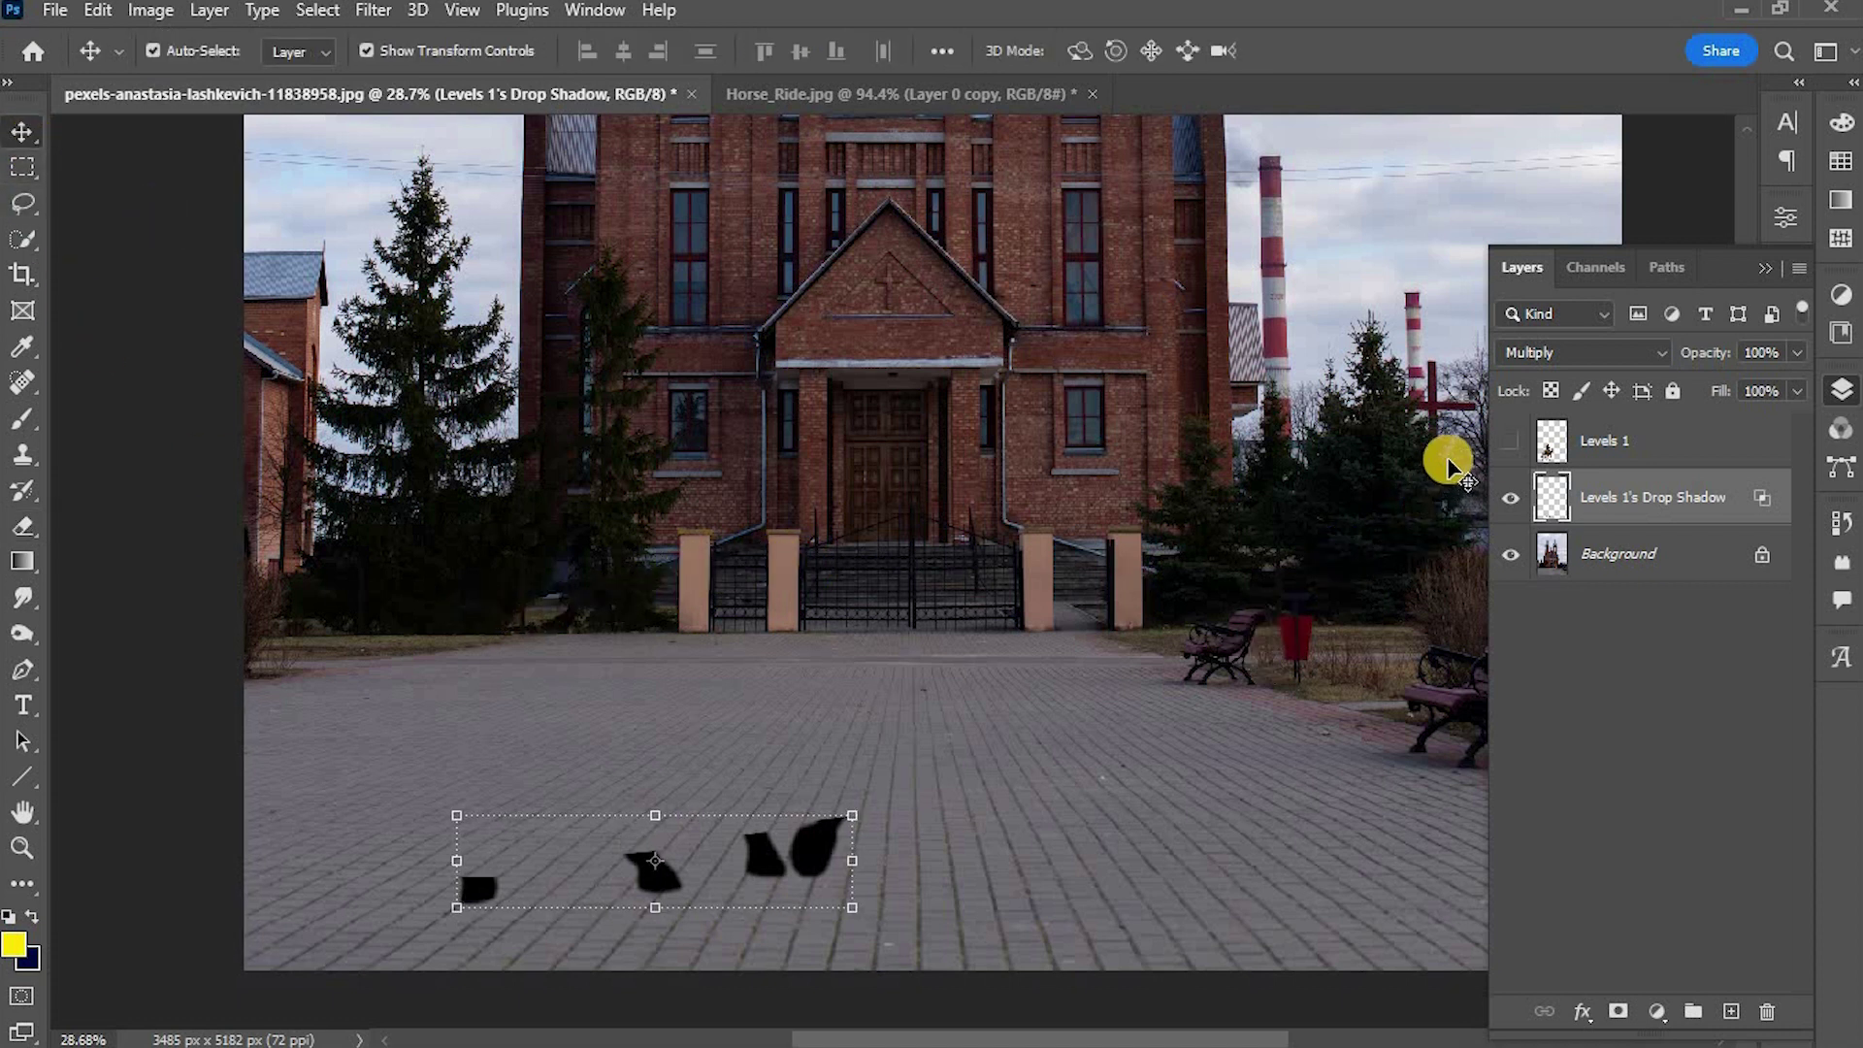
{"action": "left_click", "coordinate": [1507, 442]}
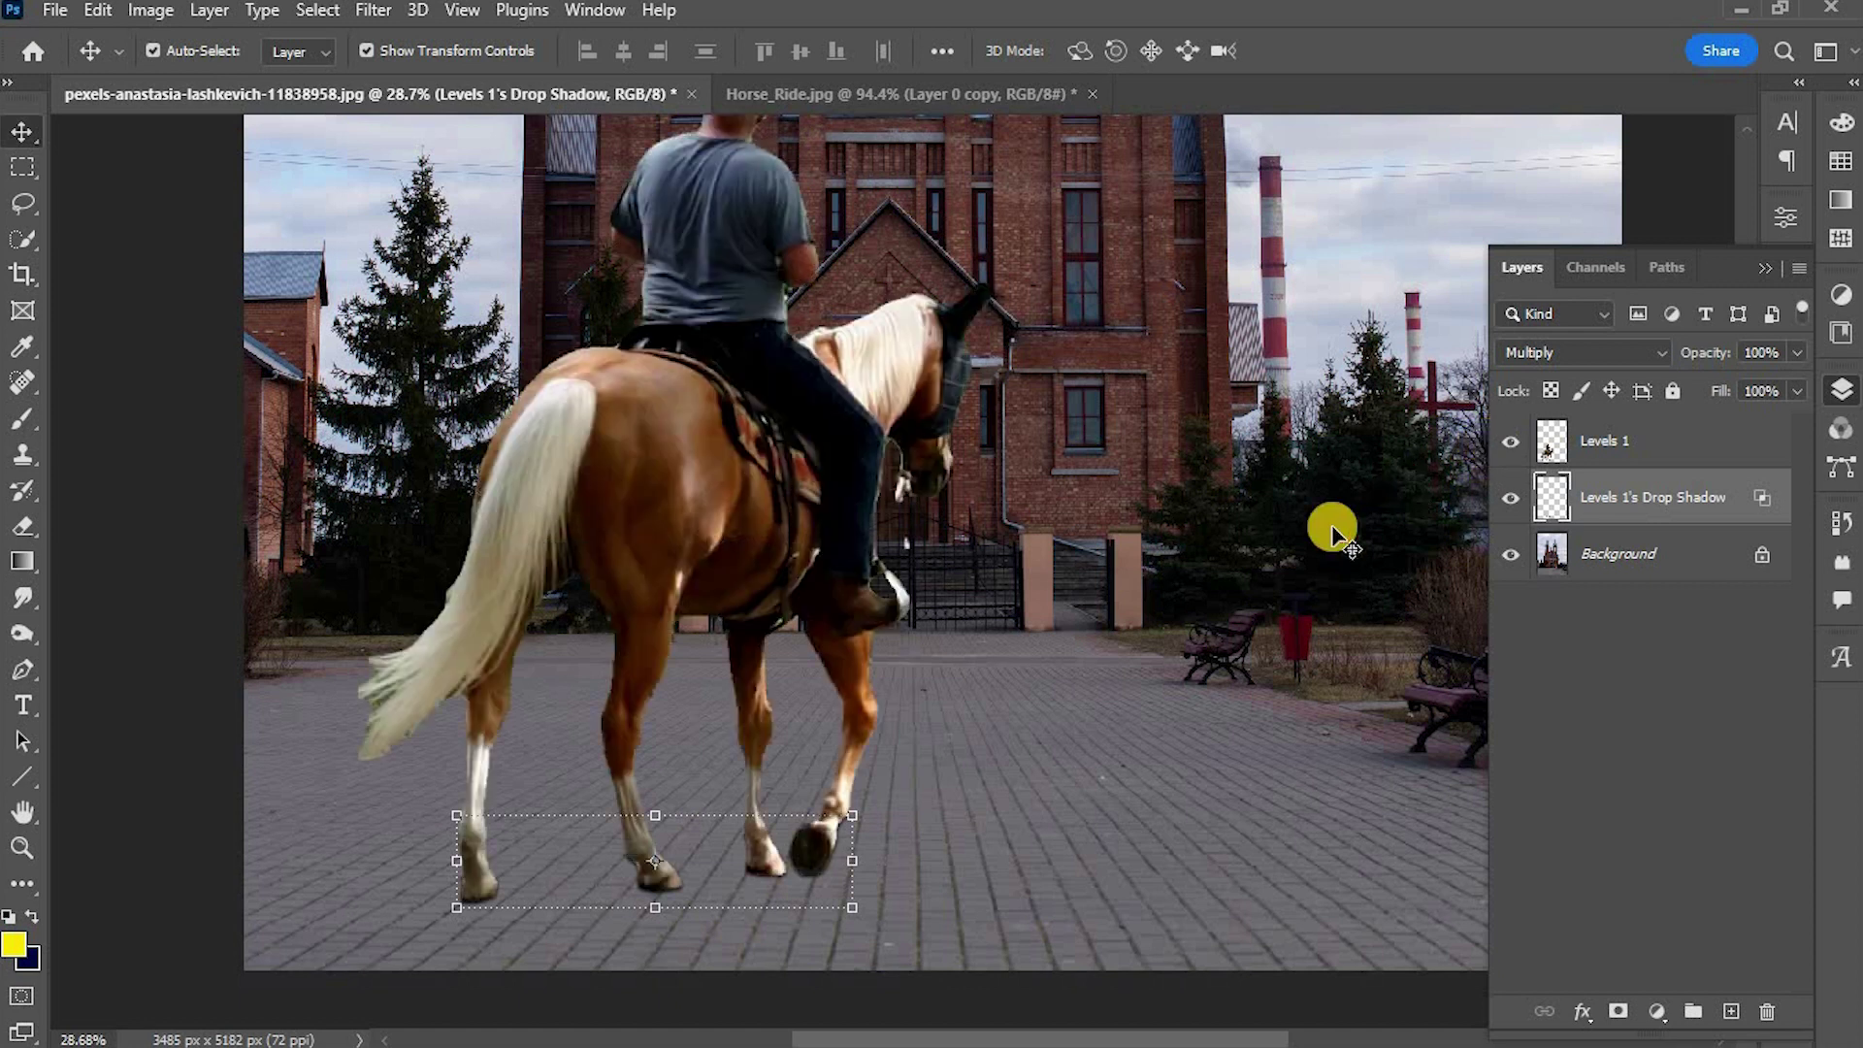
{"action": "scroll", "coordinate": [1022, 732], "scroll_direction": "down", "scroll_amount": 2}
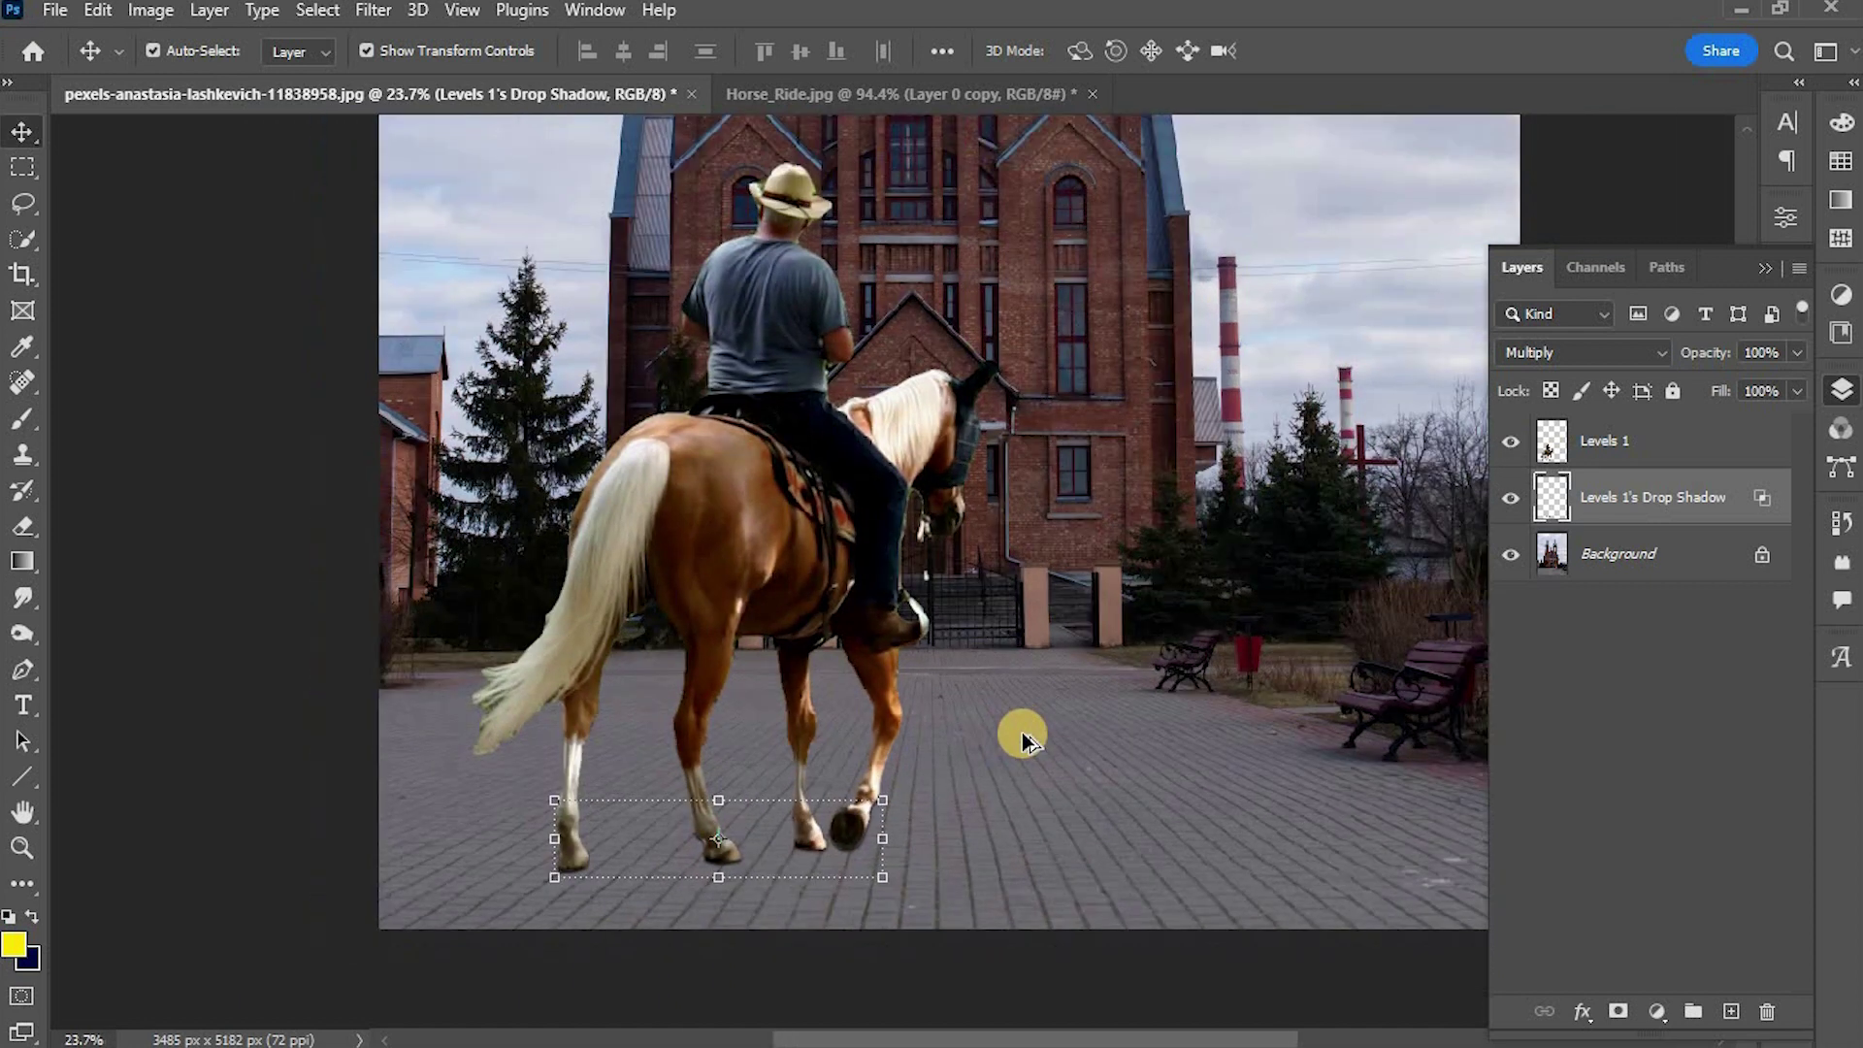
{"action": "scroll", "coordinate": [1022, 732], "scroll_direction": "up", "scroll_amount": 2}
{"action": "scroll", "coordinate": [1022, 732], "scroll_direction": "down", "scroll_amount": 1}
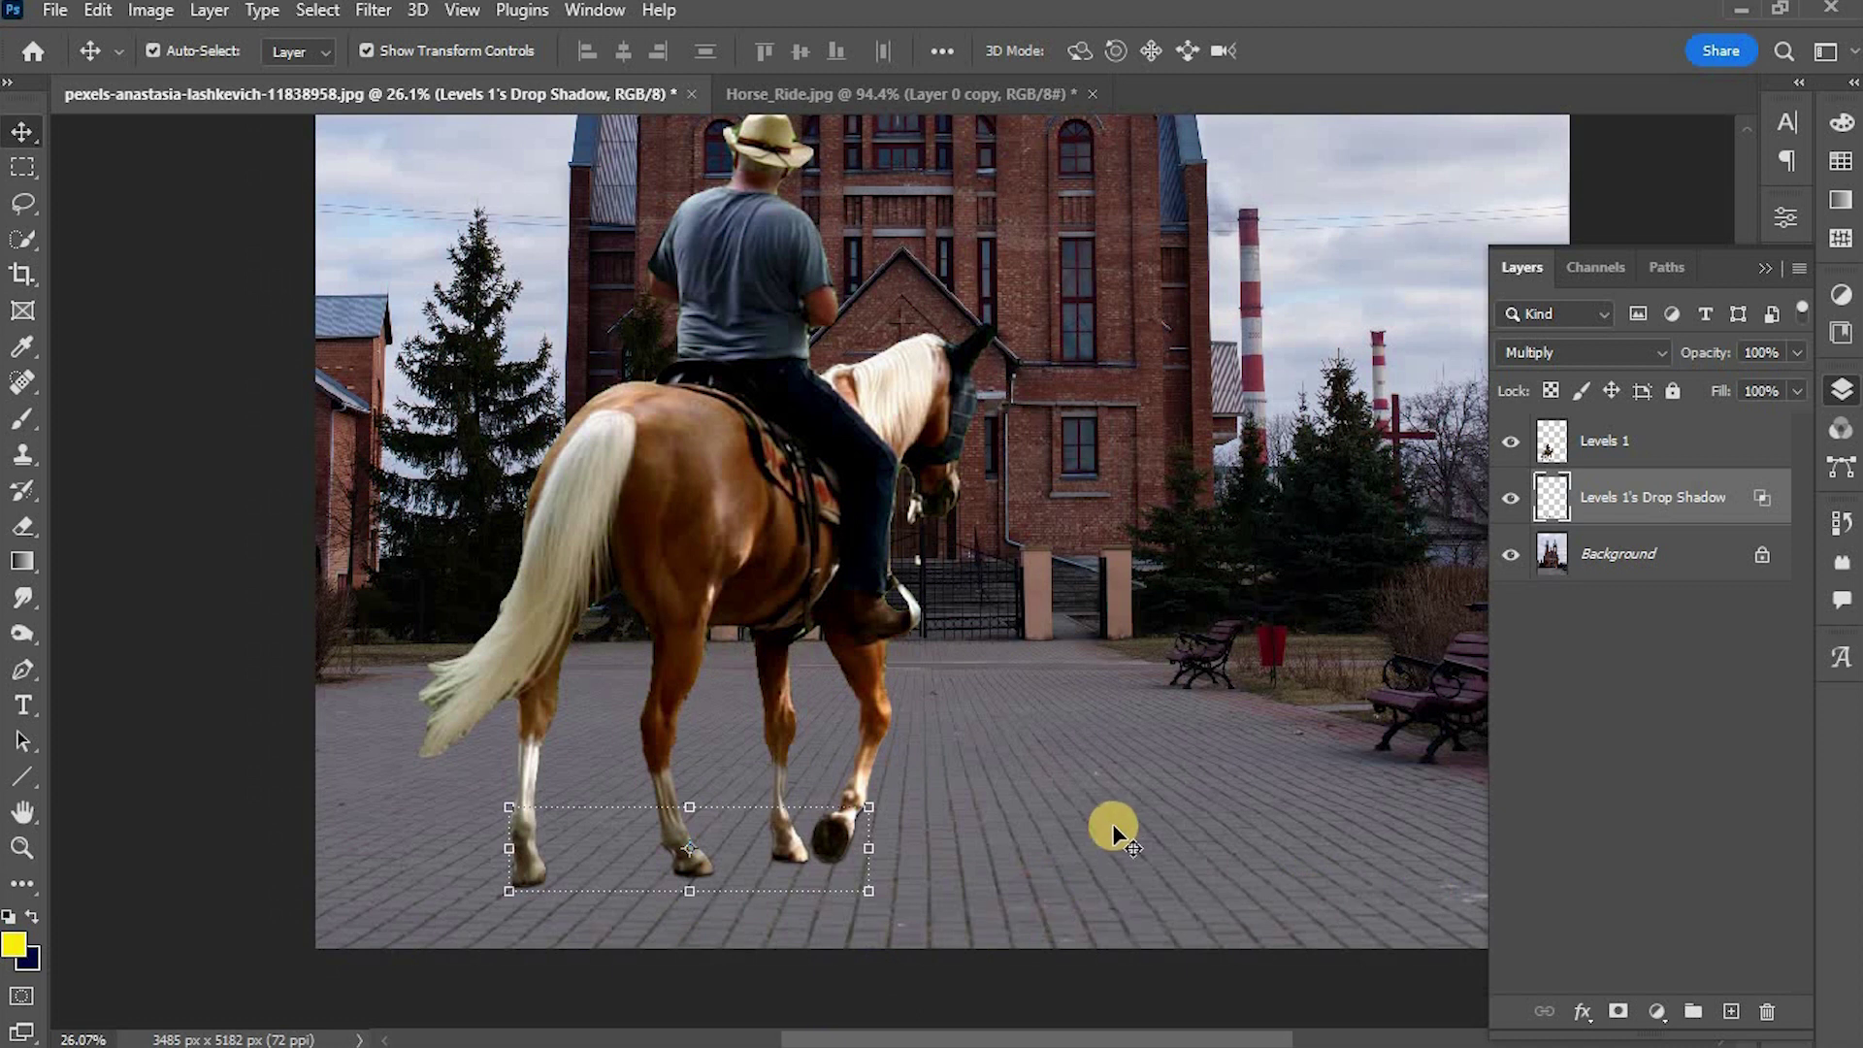
{"action": "scroll", "coordinate": [1122, 802], "scroll_direction": "up", "scroll_amount": 1}
{"action": "scroll", "coordinate": [1116, 820], "scroll_direction": "up", "scroll_amount": 1}
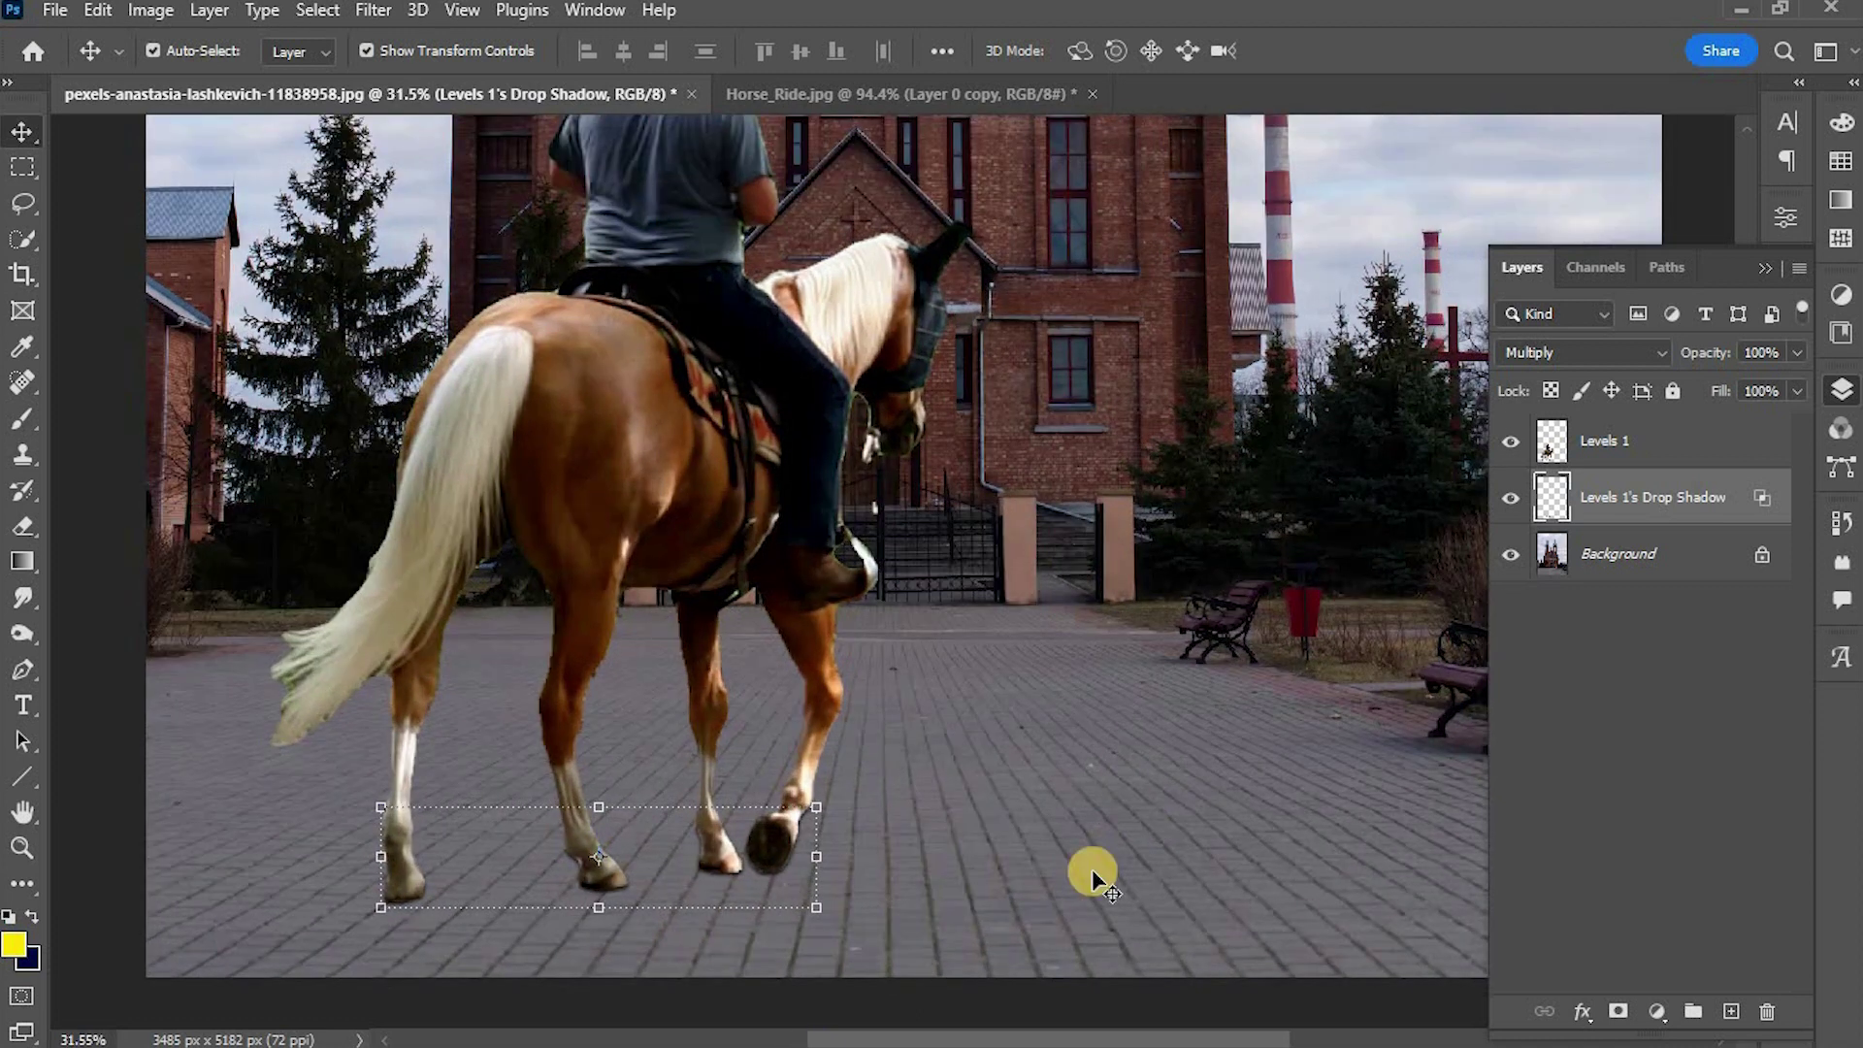
{"action": "left_click", "coordinate": [1696, 453]}
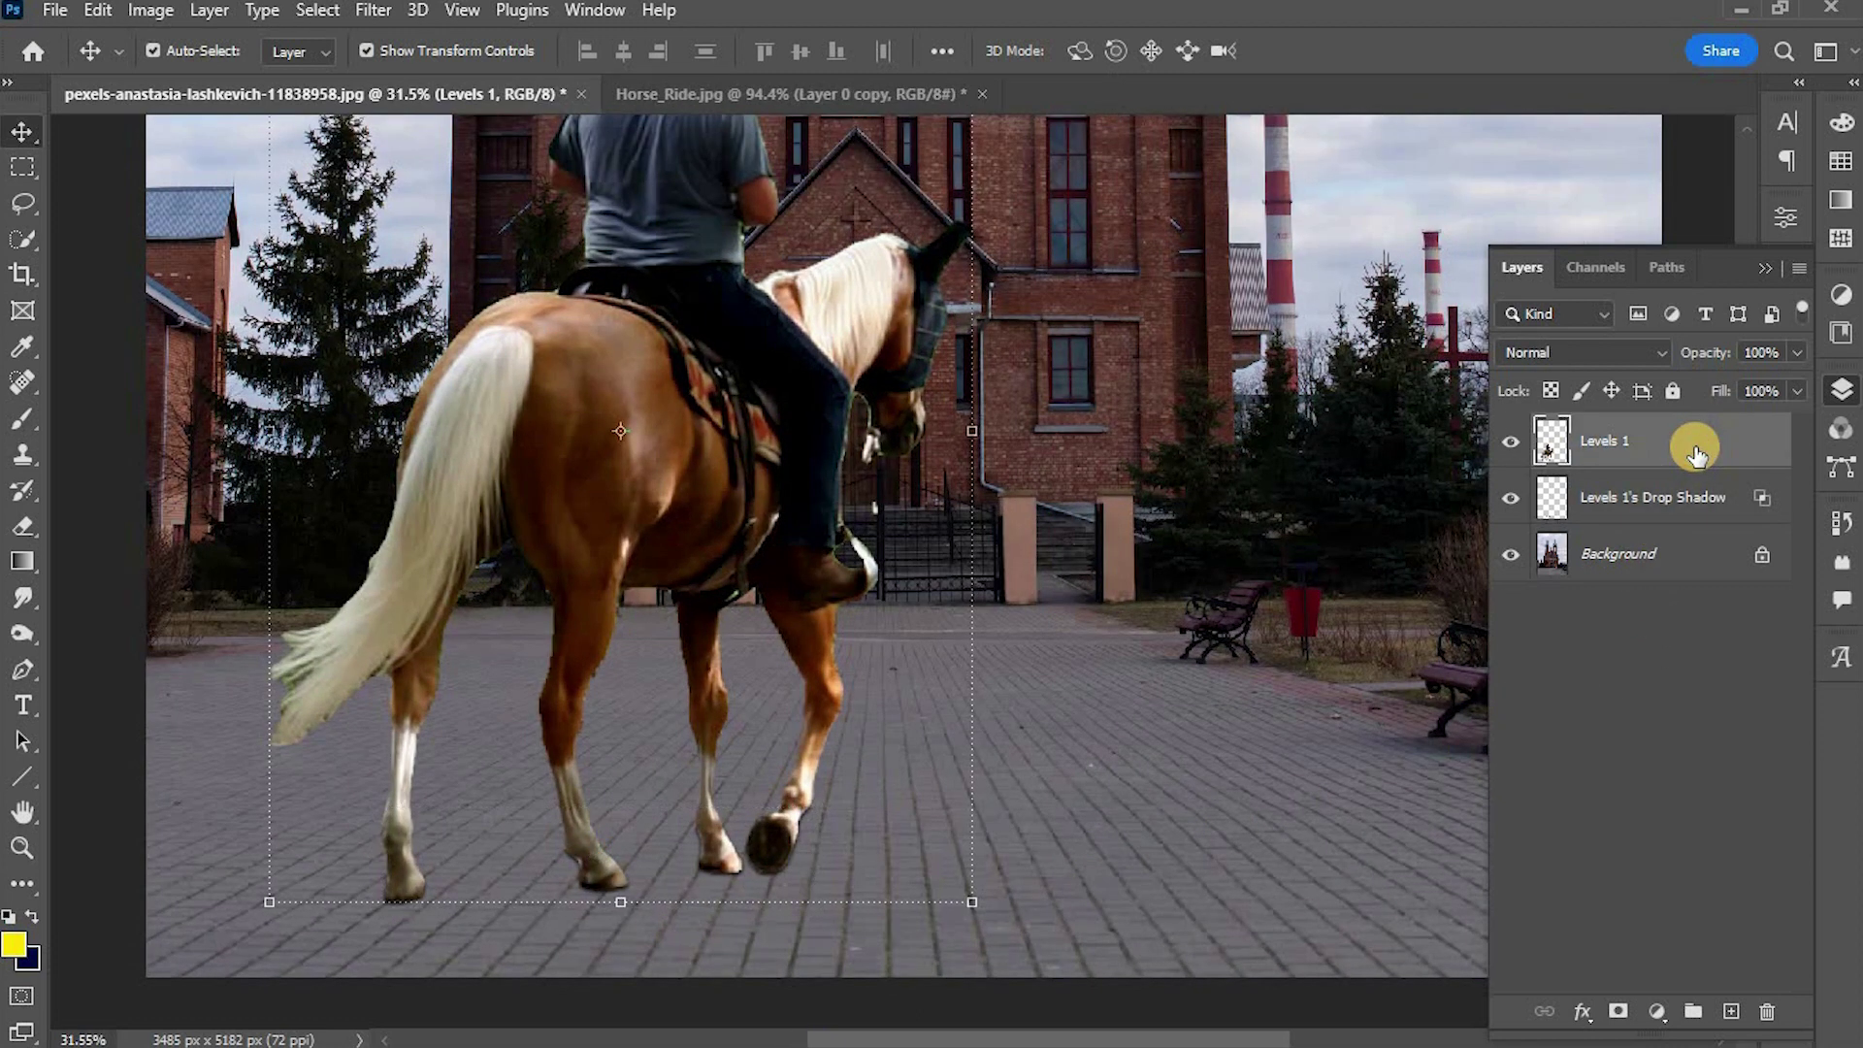
- Add a Multiply drop shadow to Levels 1 with Distance 5 px and Size 20 px
{"action": "double_click", "coordinate": [1697, 453]}
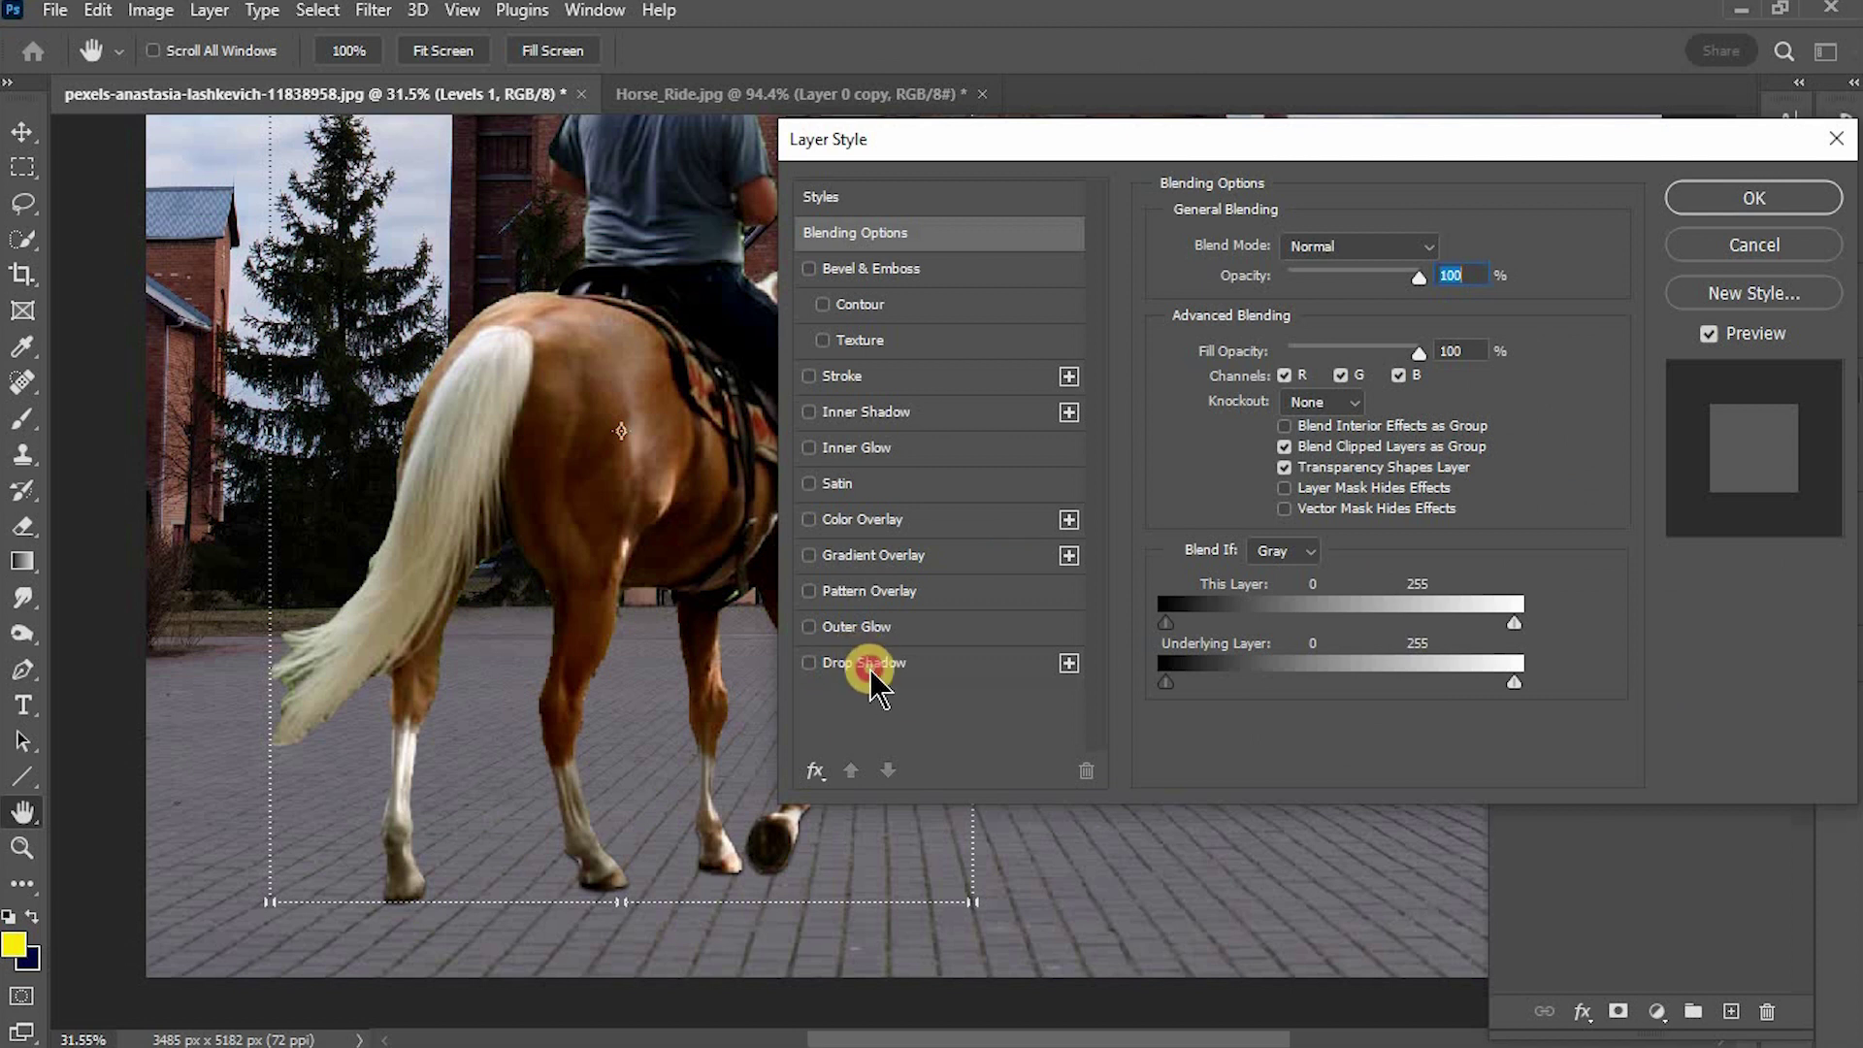
{"action": "left_click", "coordinate": [870, 673]}
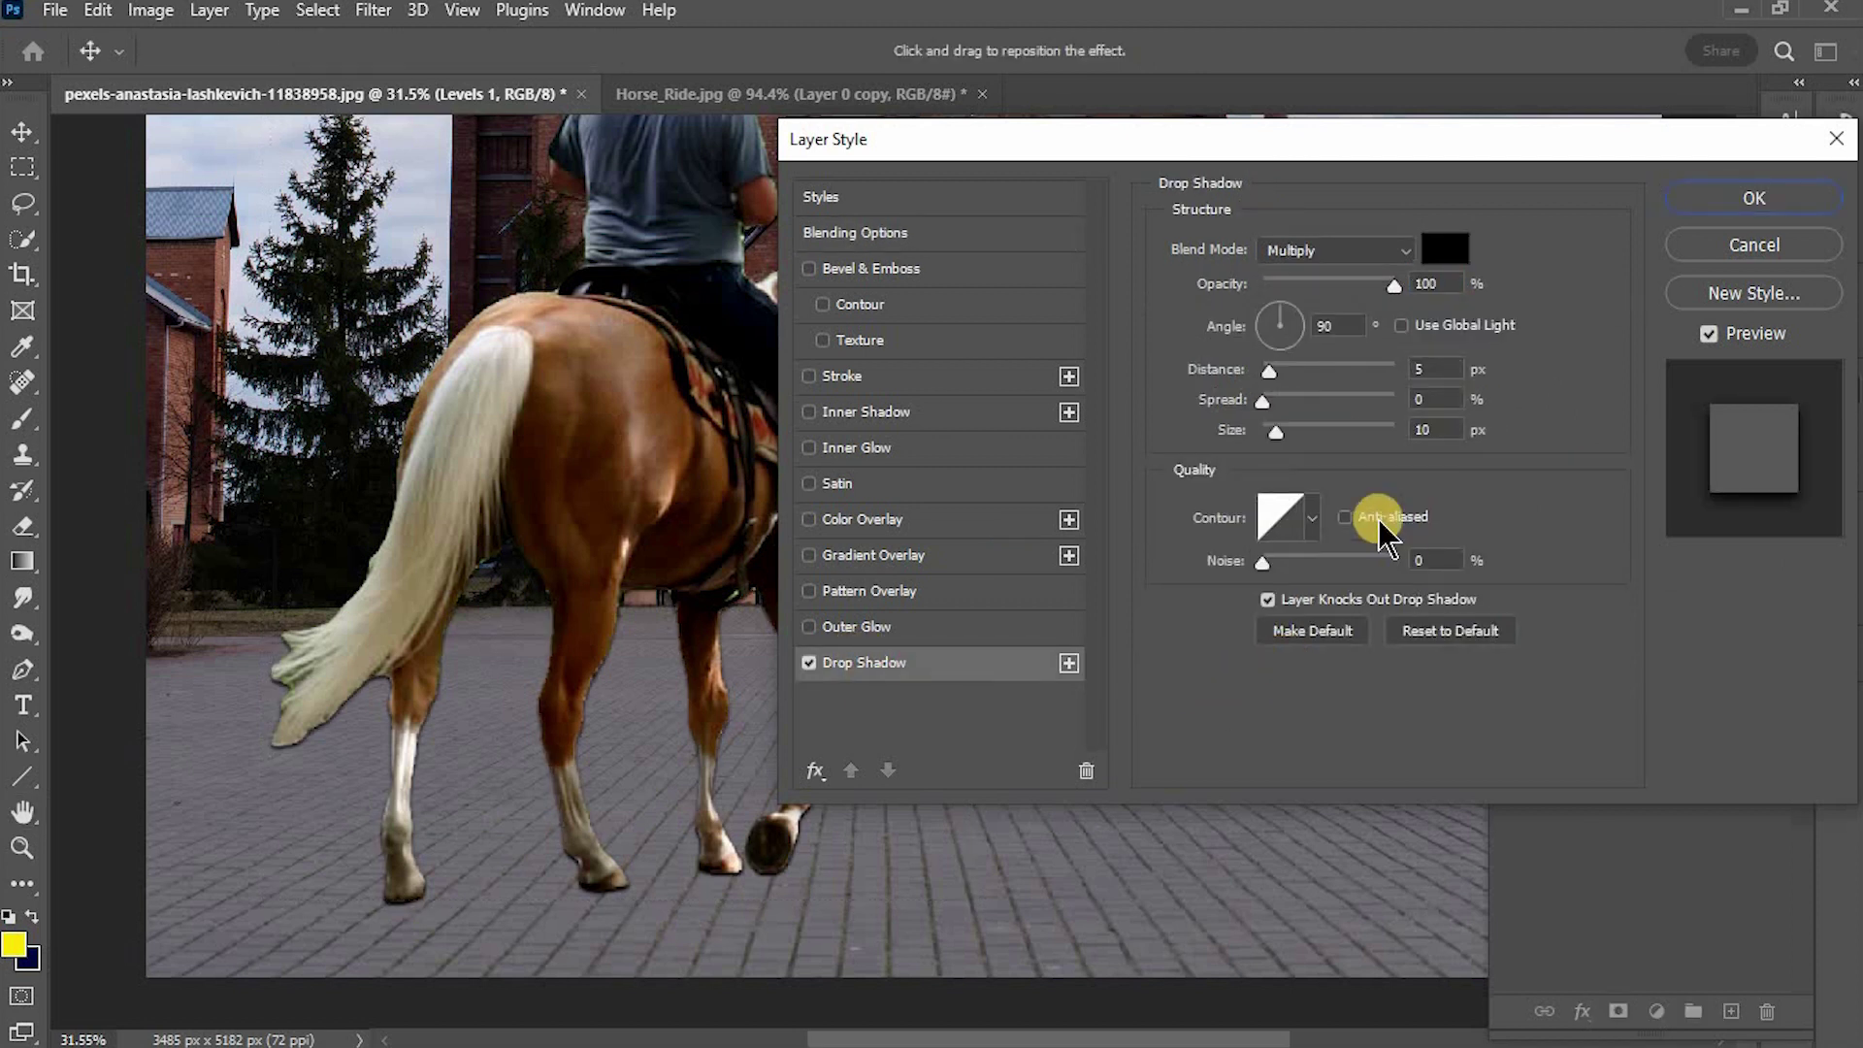
{"action": "left_click", "coordinate": [1447, 365]}
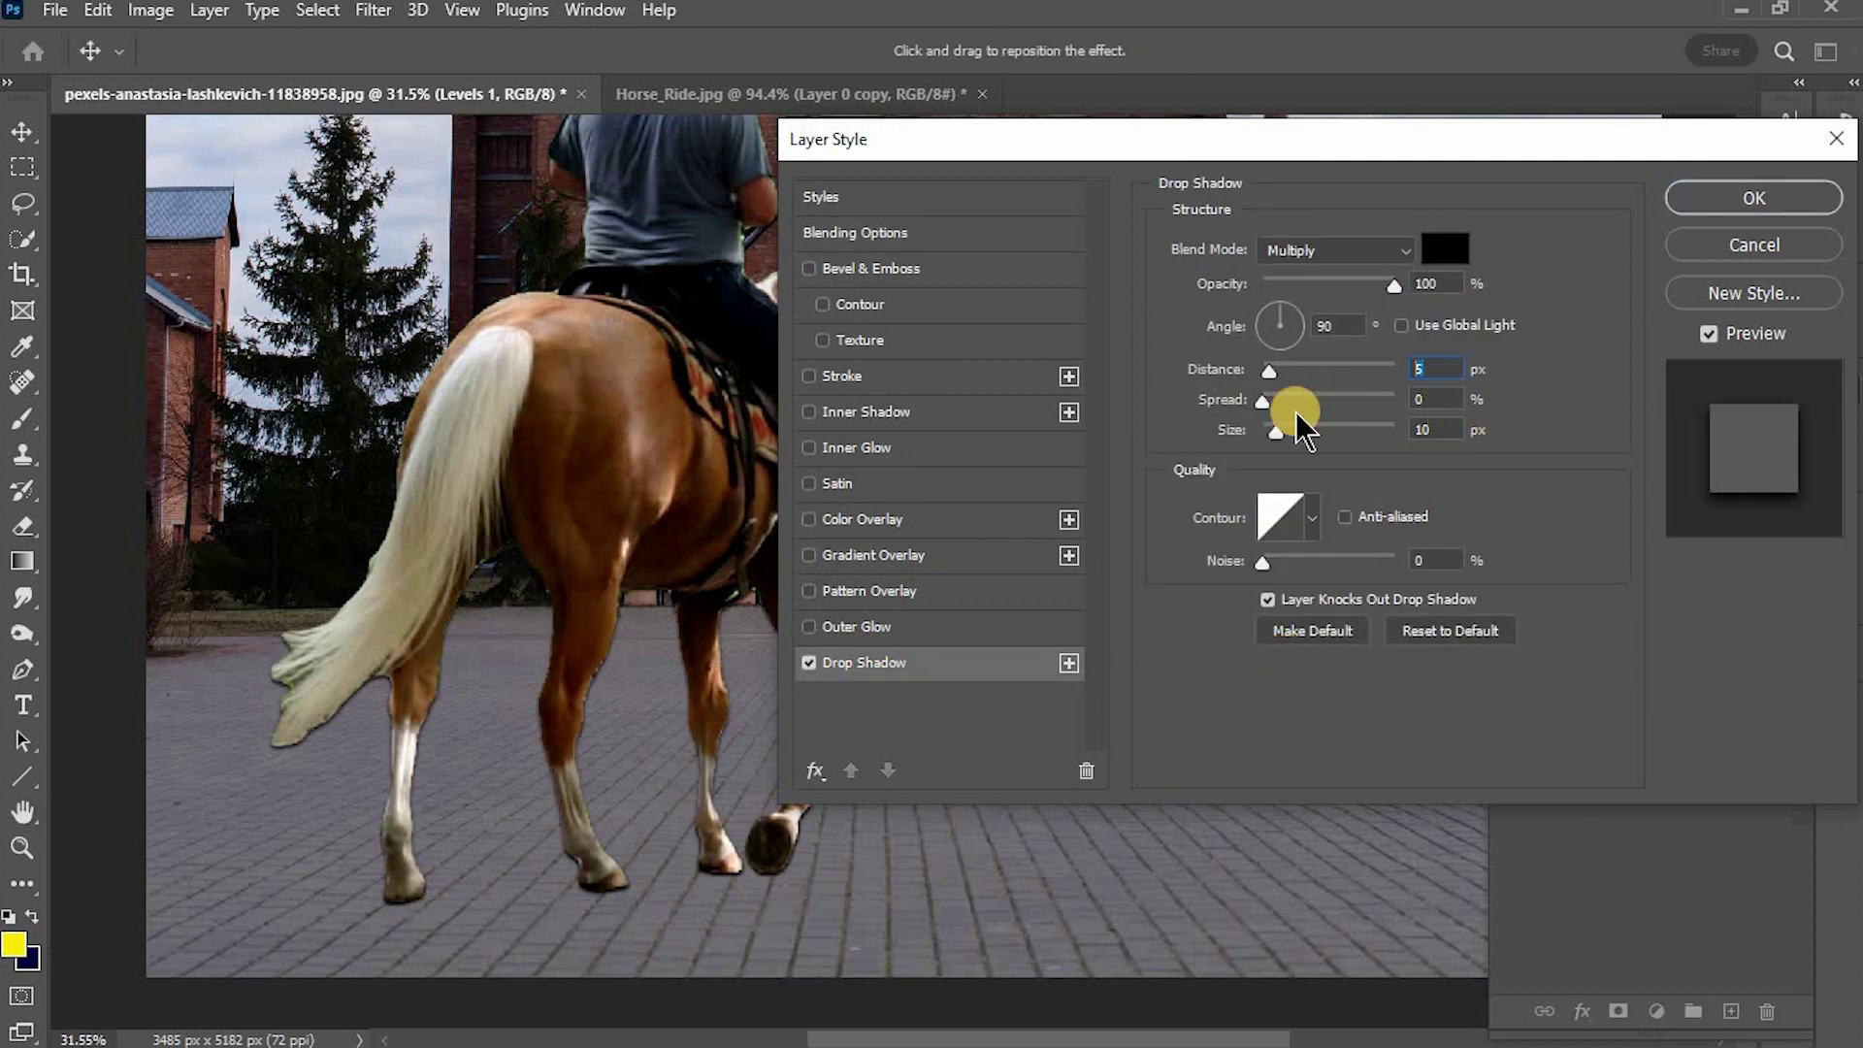
{"action": "left_click", "coordinate": [1427, 429]}
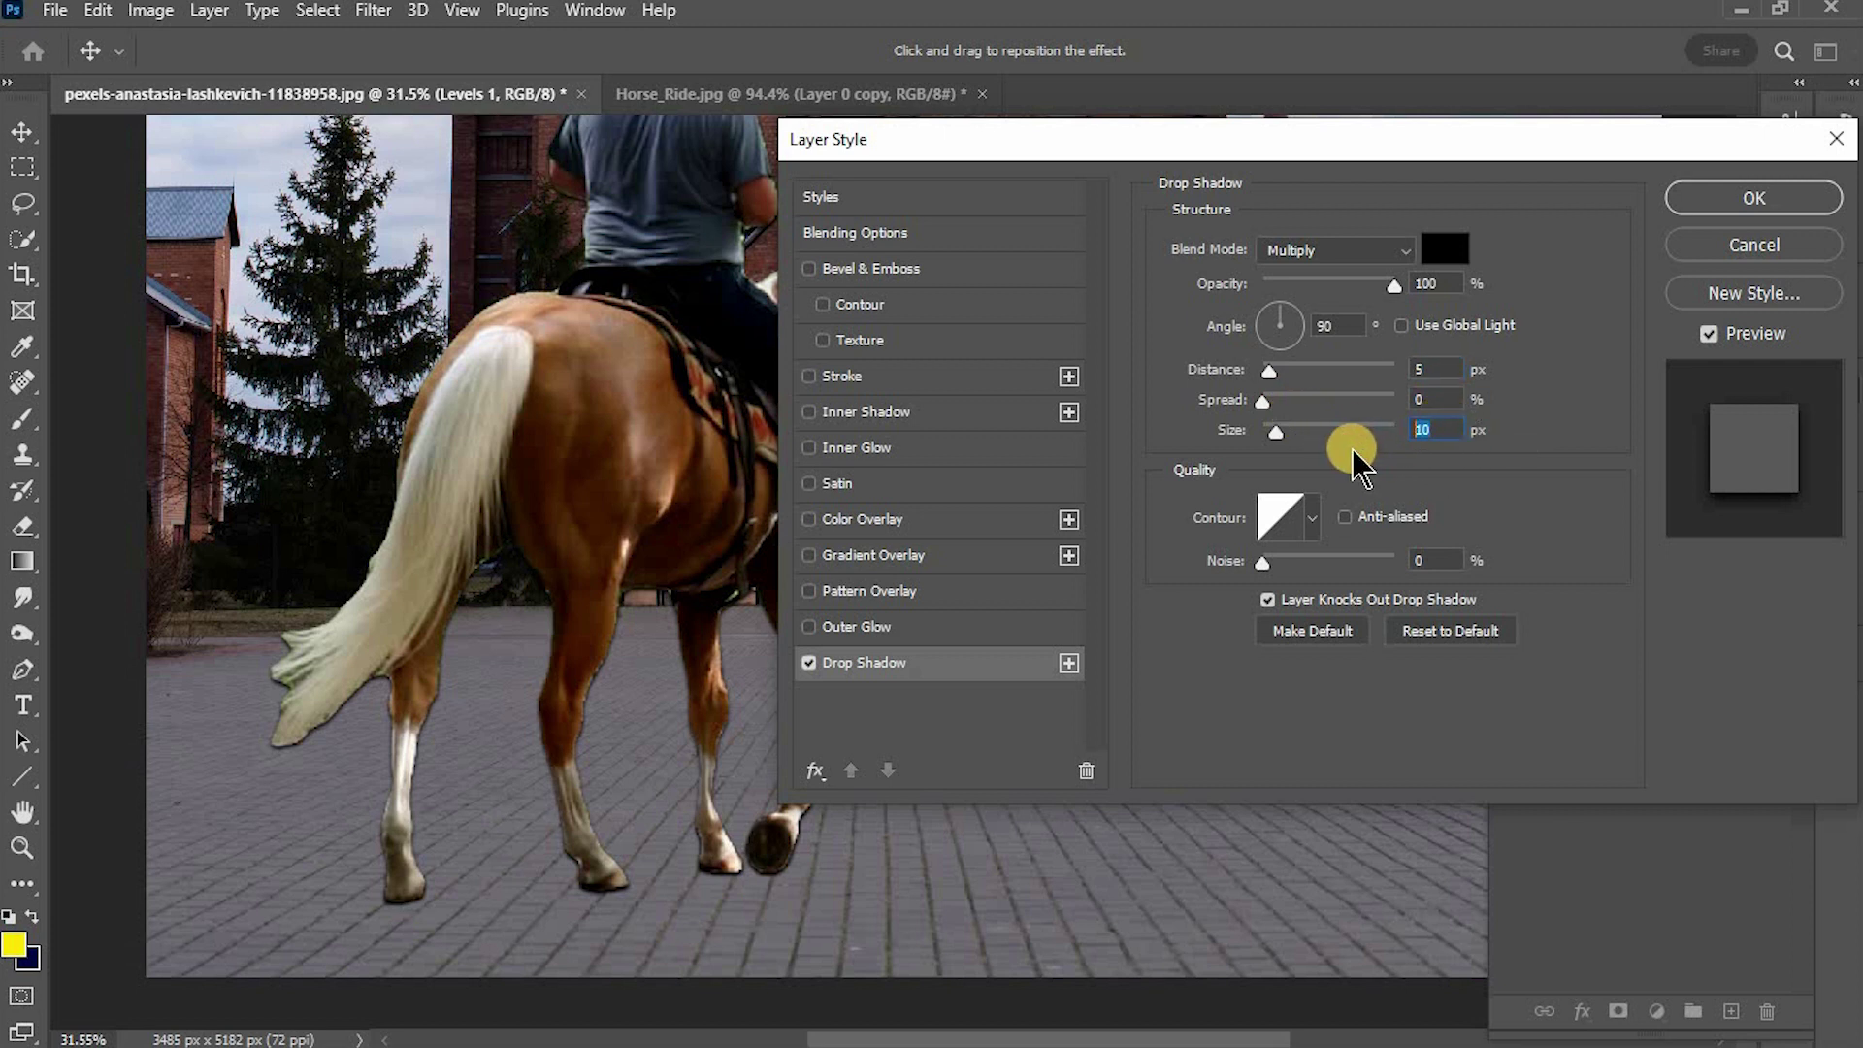
{"action": "type", "text": "20"}
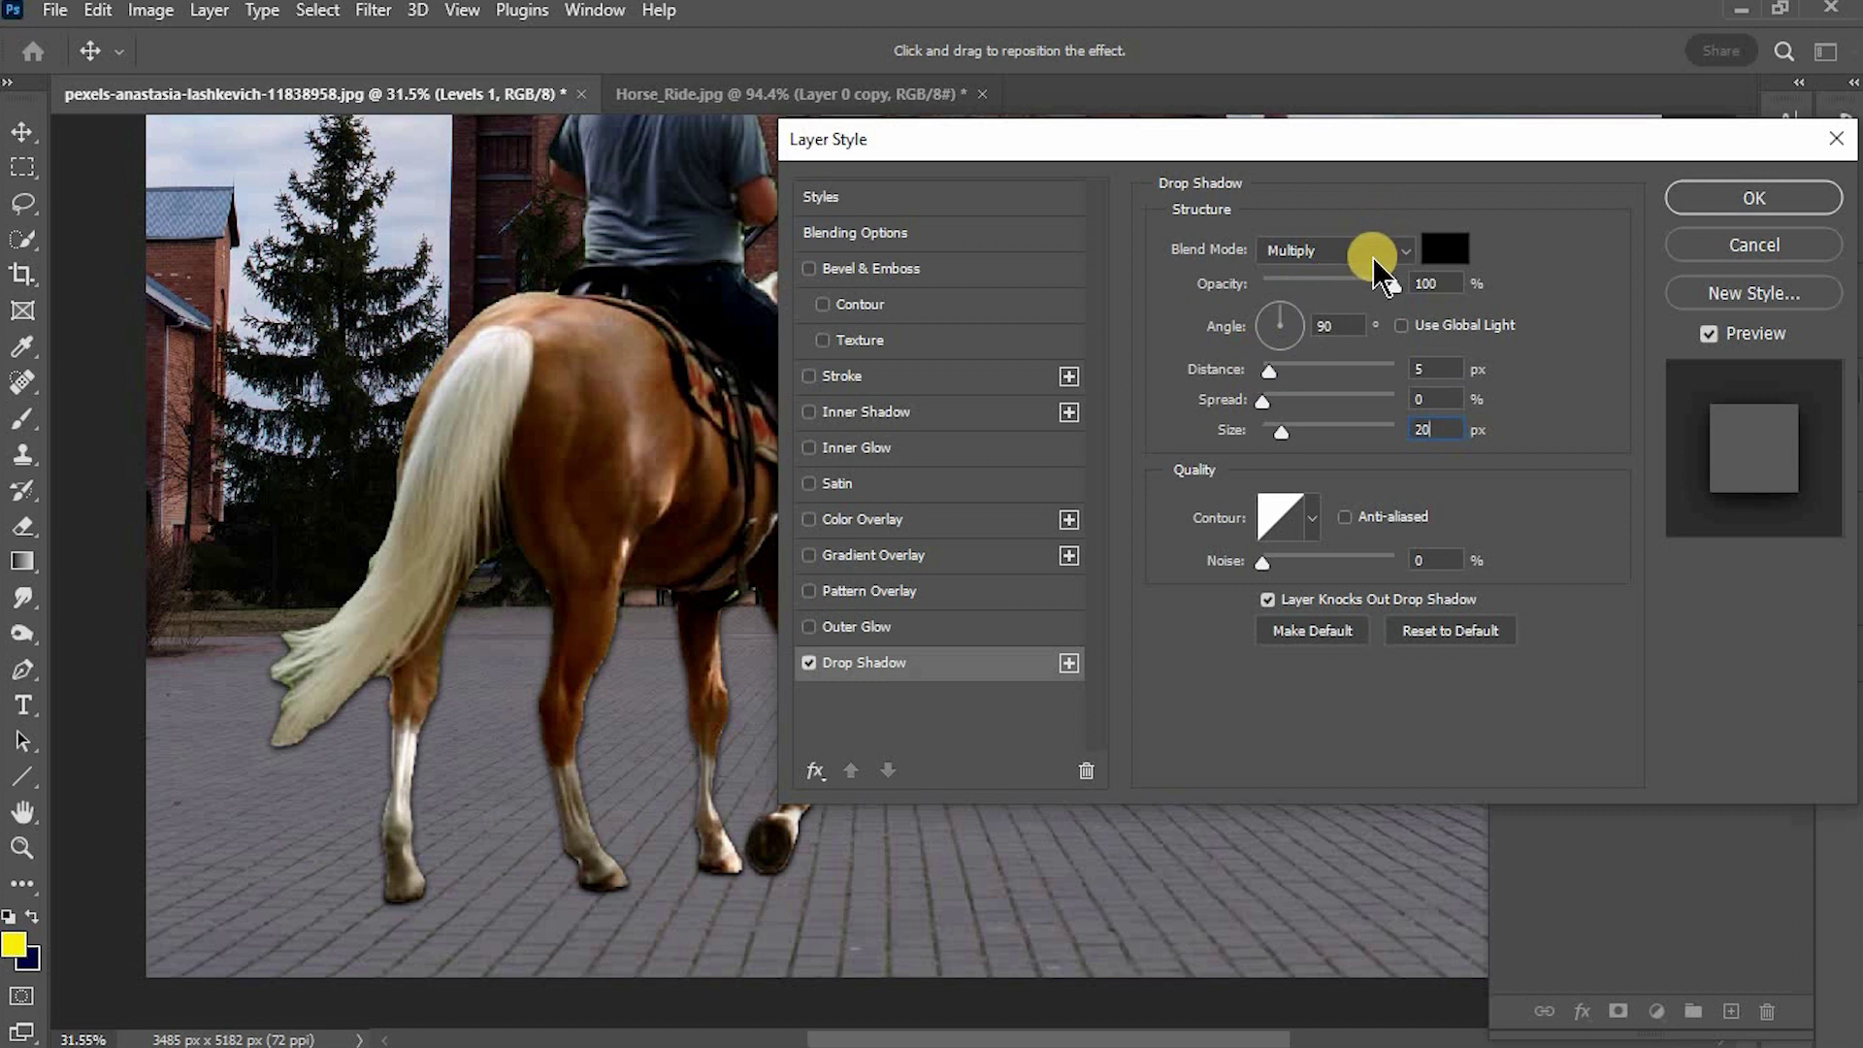
{"action": "left_click", "coordinate": [1732, 202]}
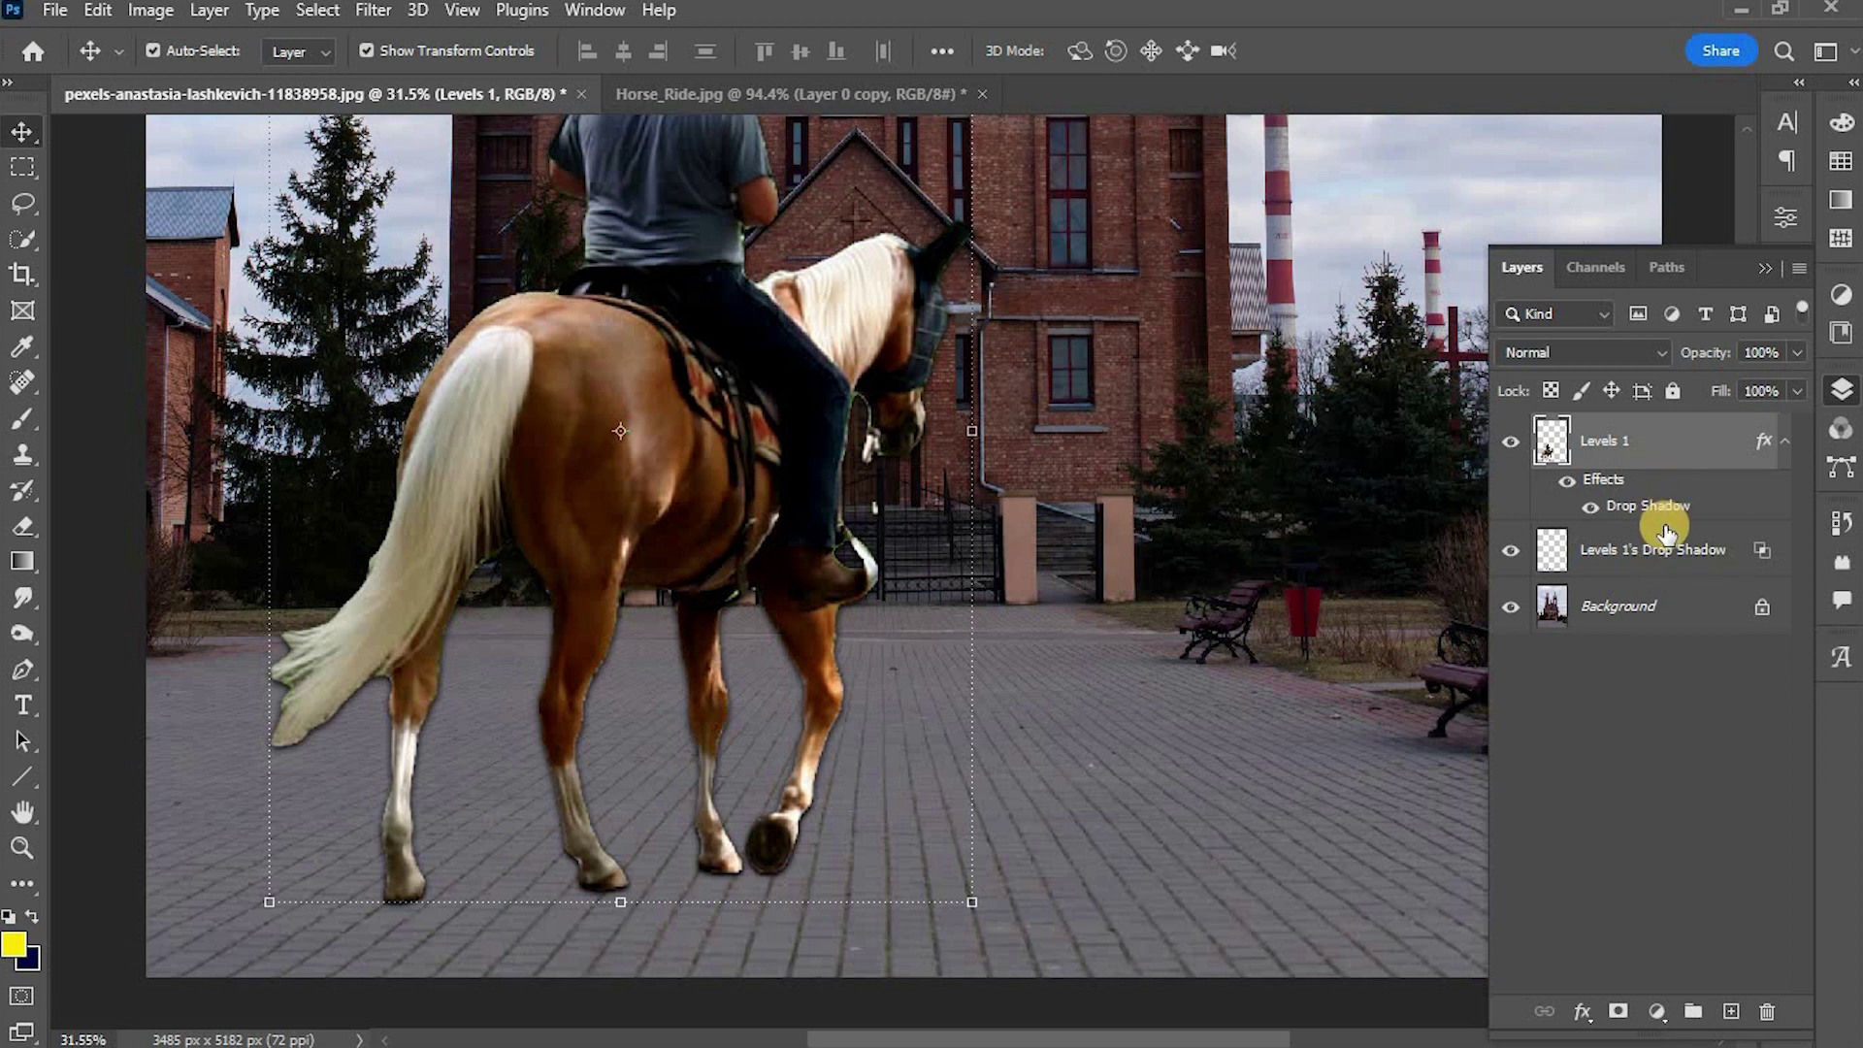
- Move Levels 1's new drop shadow onto its own layer and hide Levels 1 to inspect the silhouette
{"action": "right_click", "coordinate": [1664, 504]}
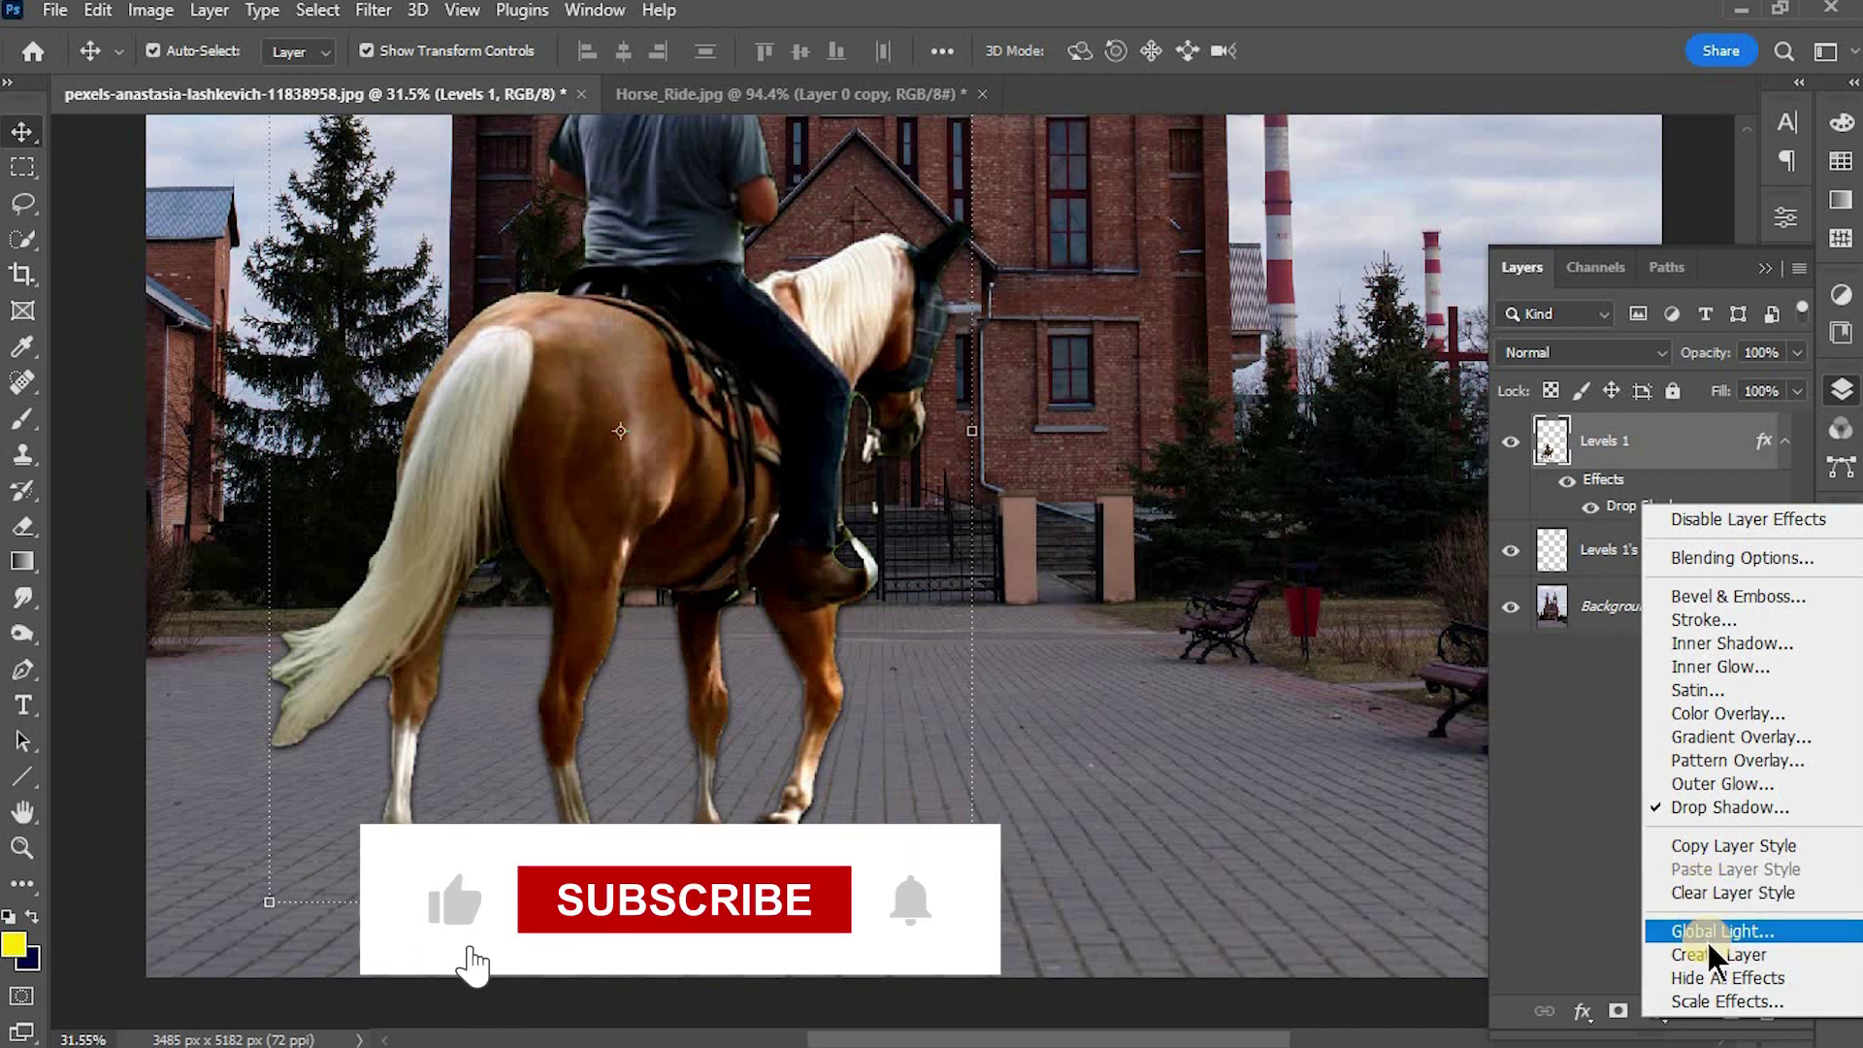
{"action": "left_click", "coordinate": [1708, 953]}
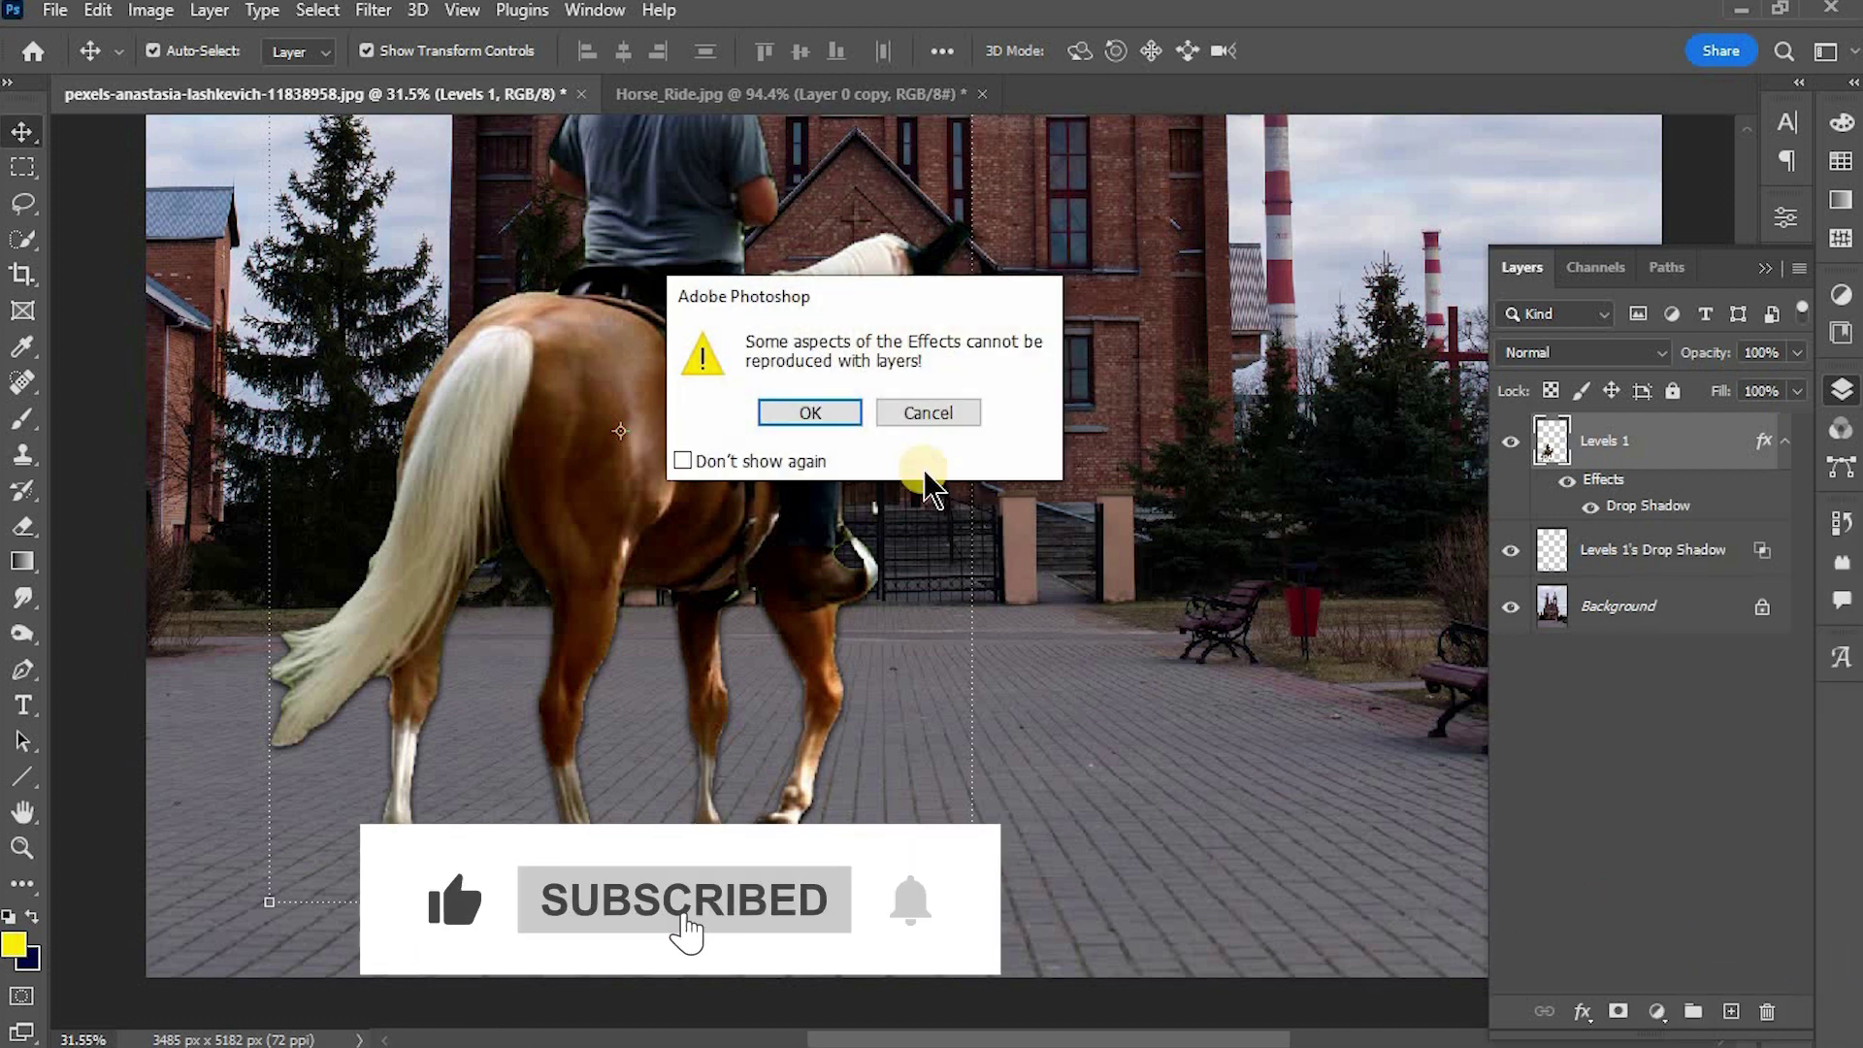
{"action": "left_click", "coordinate": [811, 412]}
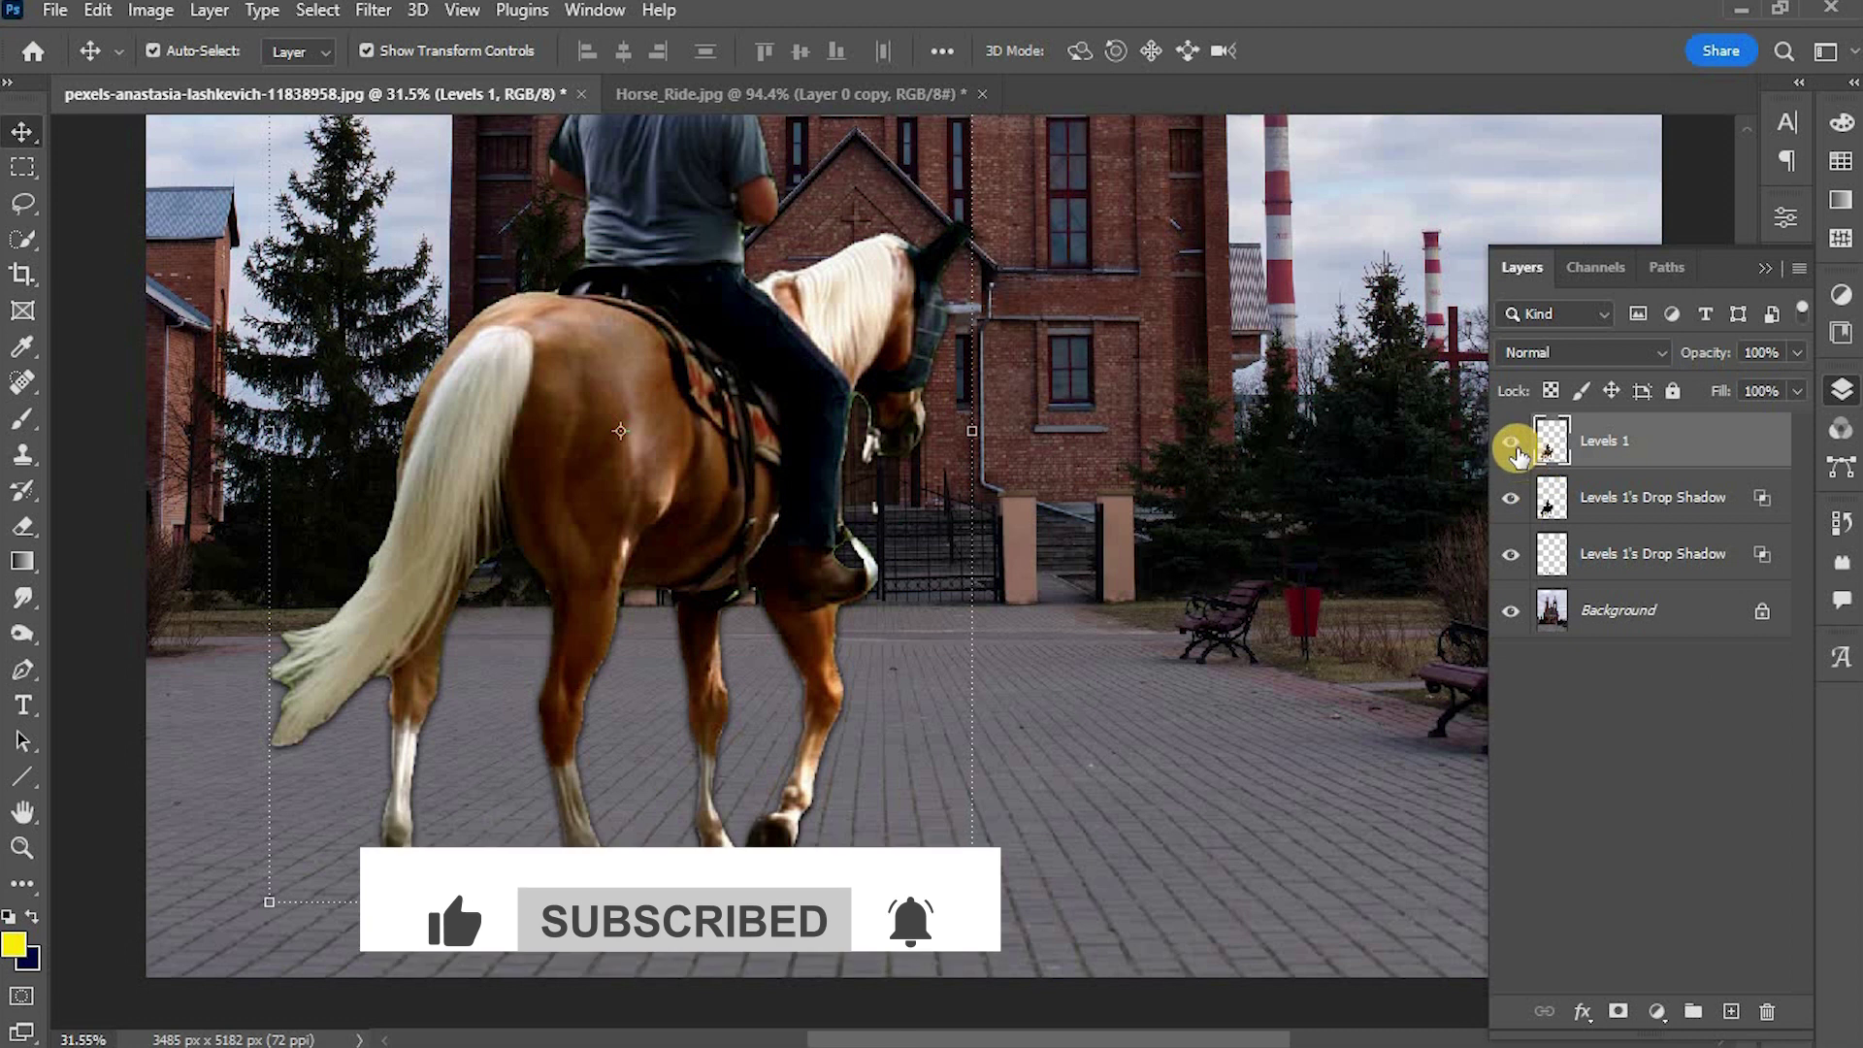
{"action": "left_click", "coordinate": [1511, 442]}
{"action": "left_click", "coordinate": [771, 760]}
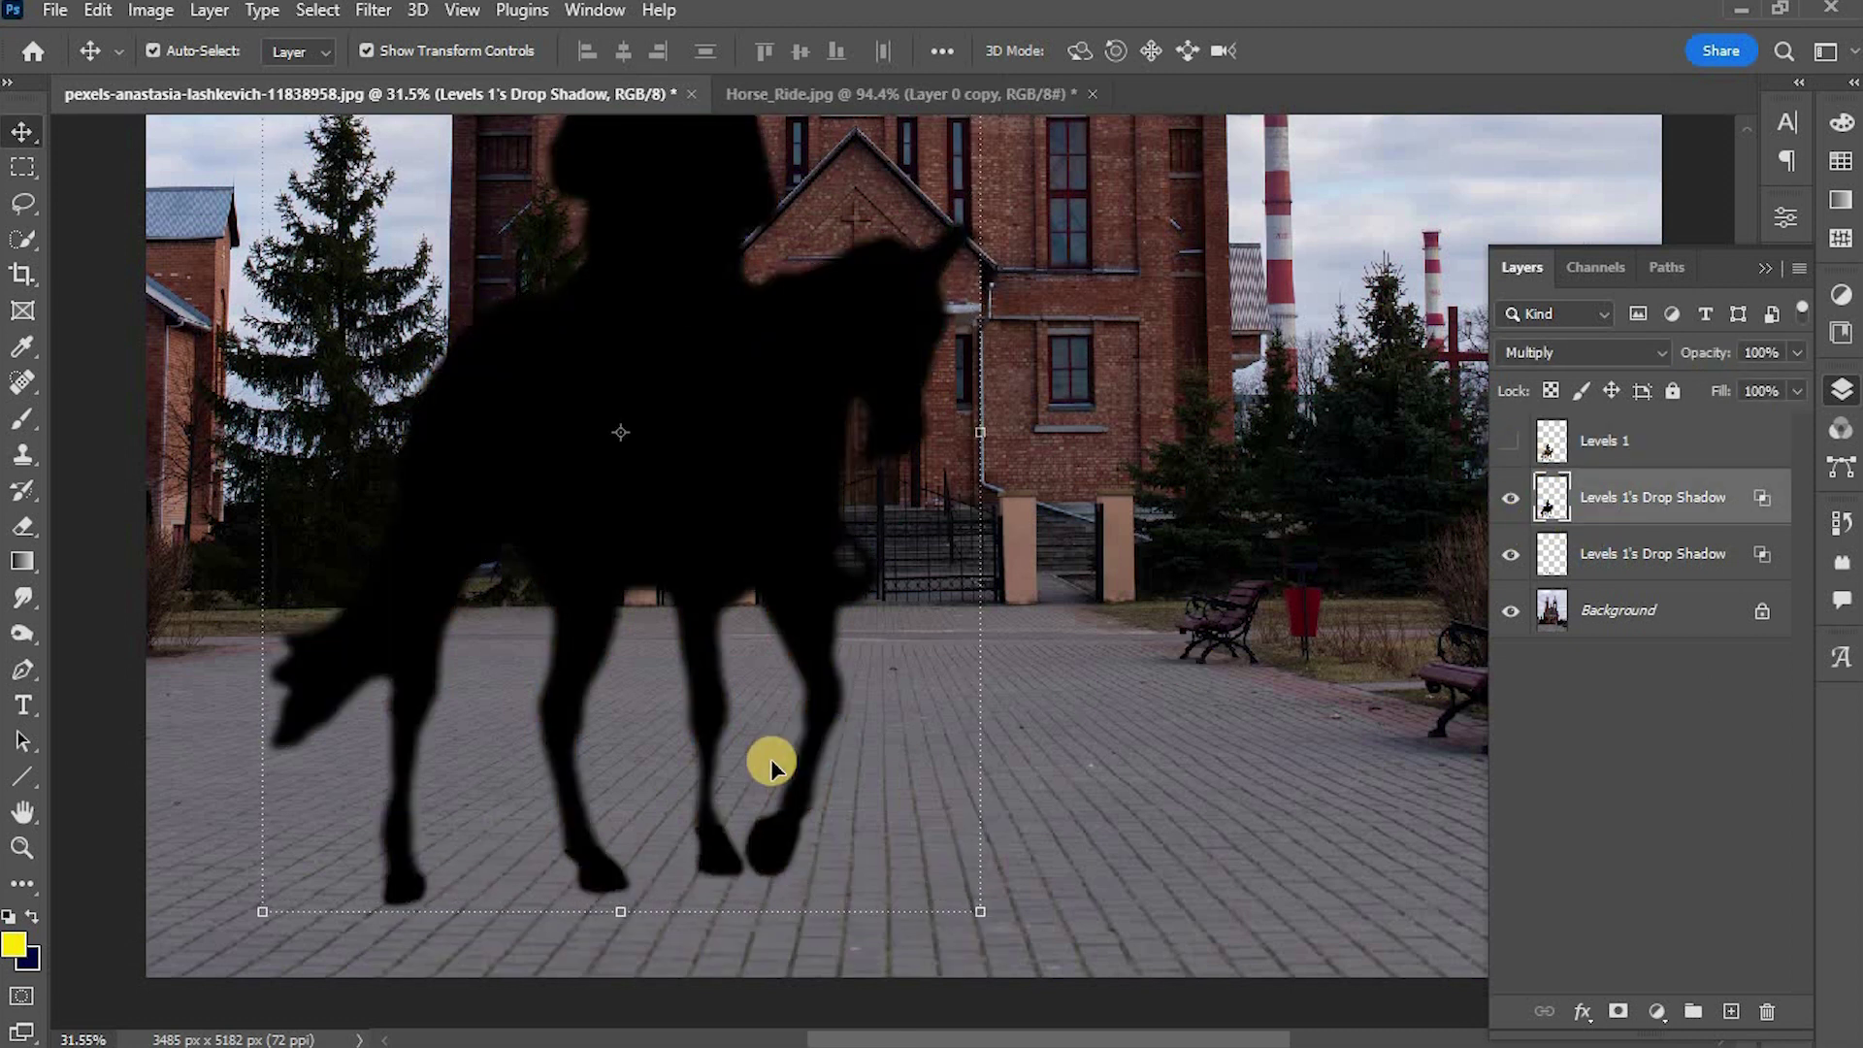
- Erase the second shadow's body down to hoof patches, then reshow Levels 1 and the lower shadow layer
{"action": "scroll", "coordinate": [772, 760], "scroll_direction": "down", "scroll_amount": 3}
{"action": "key", "text": "e"}
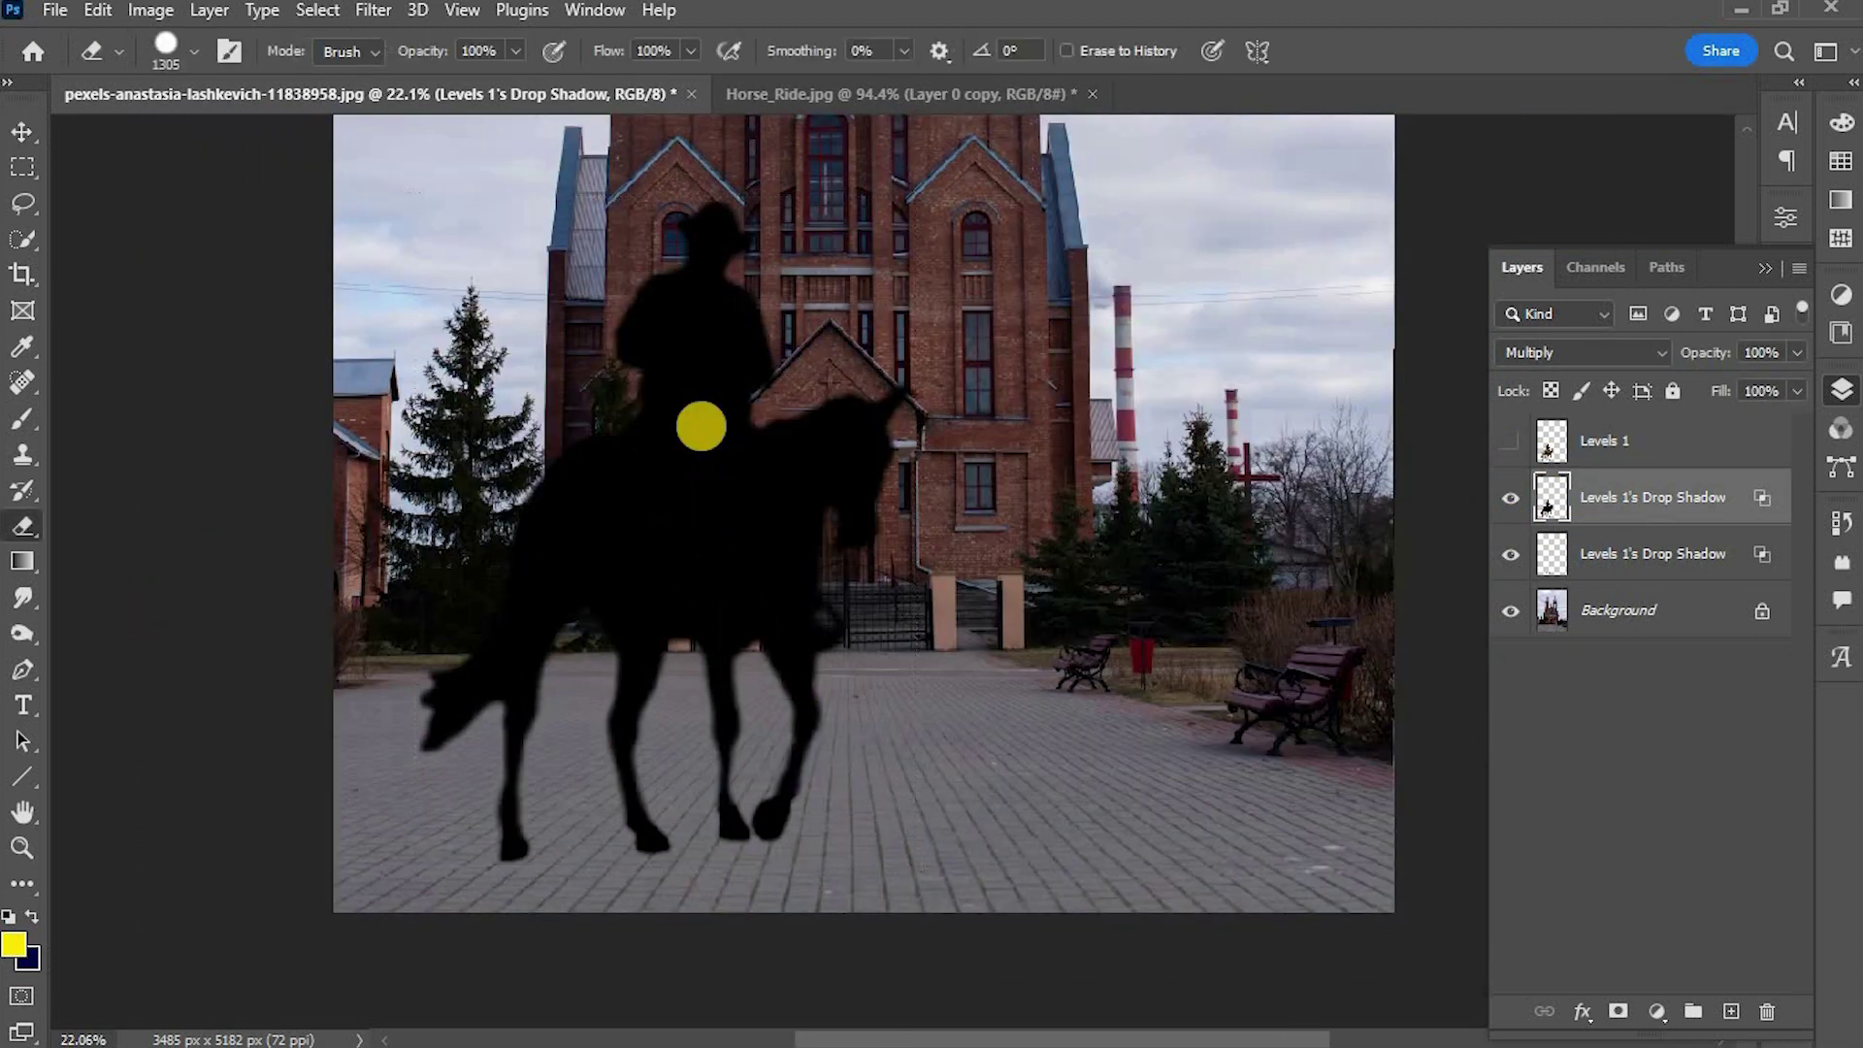
{"action": "mouse_move", "coordinate": [699, 300]}
{"action": "left_mouse_down"}
{"action": "mouse_move", "coordinate": [638, 380]}
{"action": "mouse_move", "coordinate": [934, 482]}
{"action": "mouse_move", "coordinate": [366, 612]}
{"action": "mouse_move", "coordinate": [744, 545]}
{"action": "mouse_move", "coordinate": [790, 573]}
{"action": "mouse_move", "coordinate": [467, 616]}
{"action": "mouse_move", "coordinate": [540, 595]}
{"action": "mouse_move", "coordinate": [475, 631]}
{"action": "mouse_move", "coordinate": [665, 595]}
{"action": "mouse_move", "coordinate": [628, 615]}
{"action": "mouse_move", "coordinate": [765, 579]}
{"action": "mouse_move", "coordinate": [811, 603]}
{"action": "left_mouse_up"}
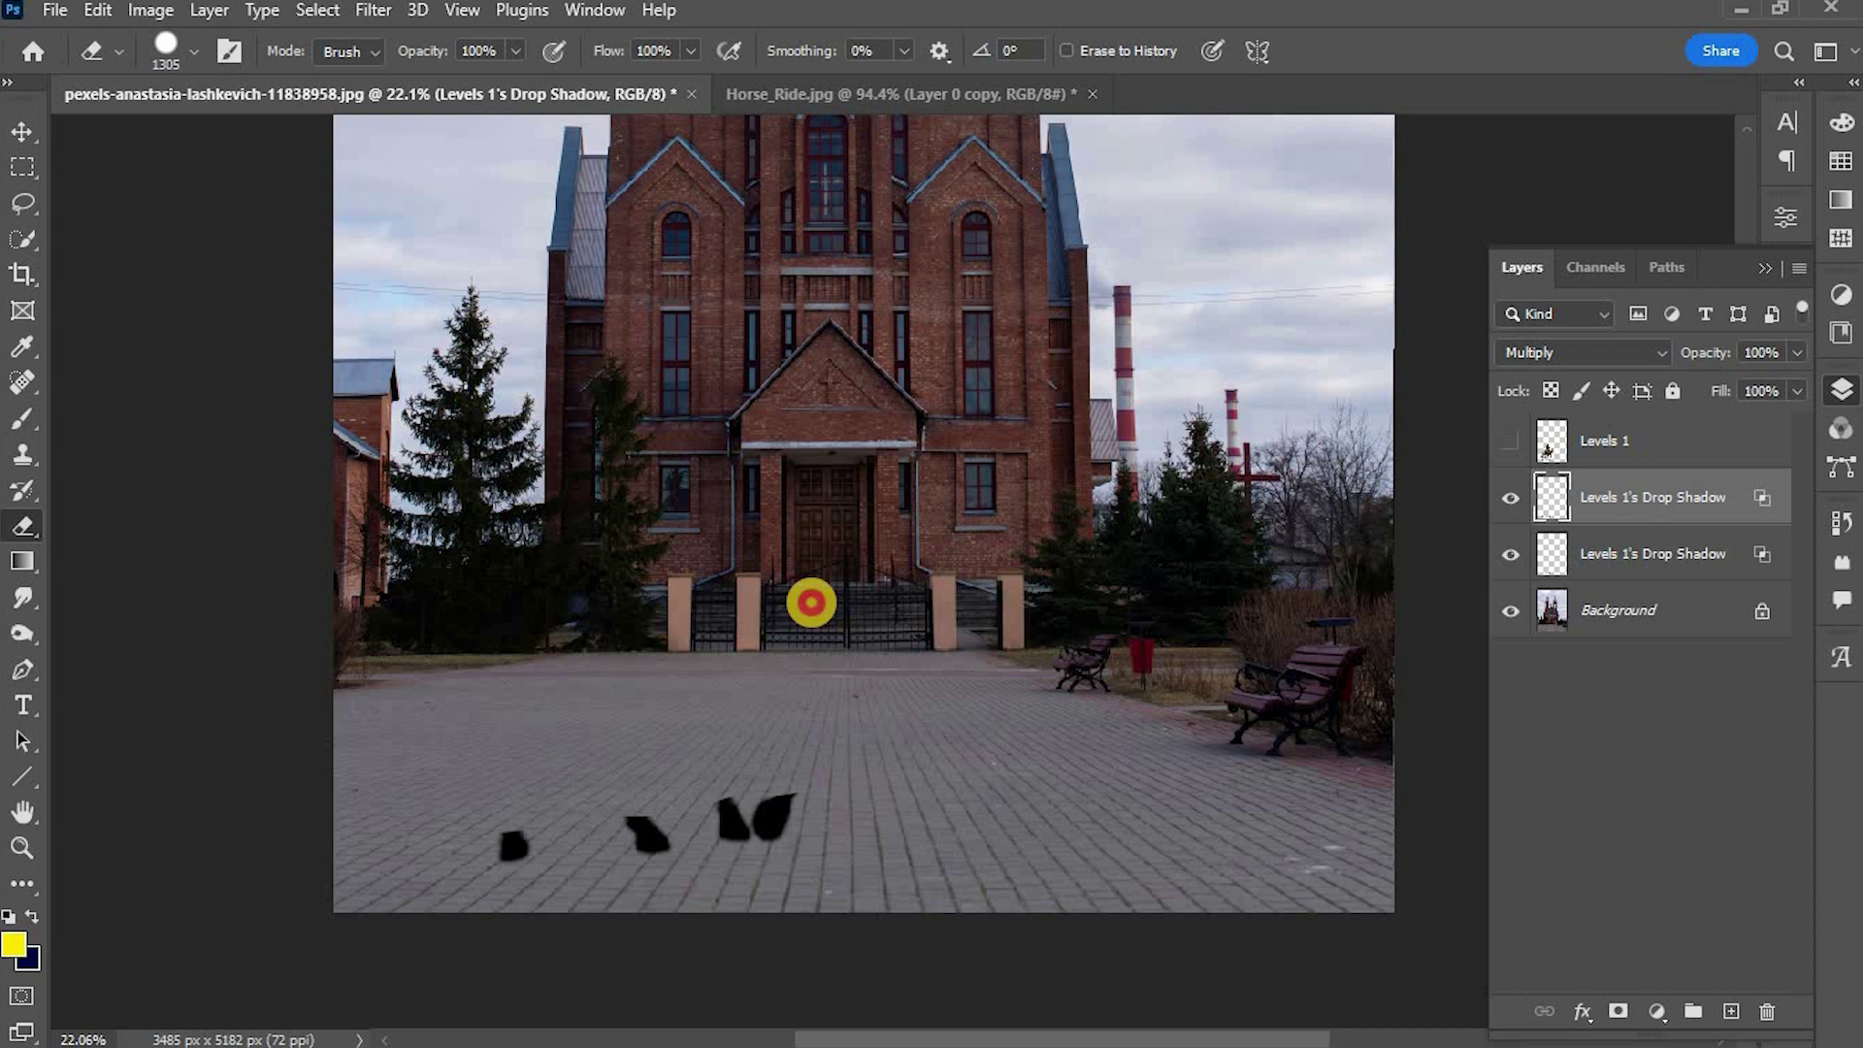
{"action": "left_click", "coordinate": [1506, 444]}
{"action": "left_click", "coordinate": [1511, 498]}
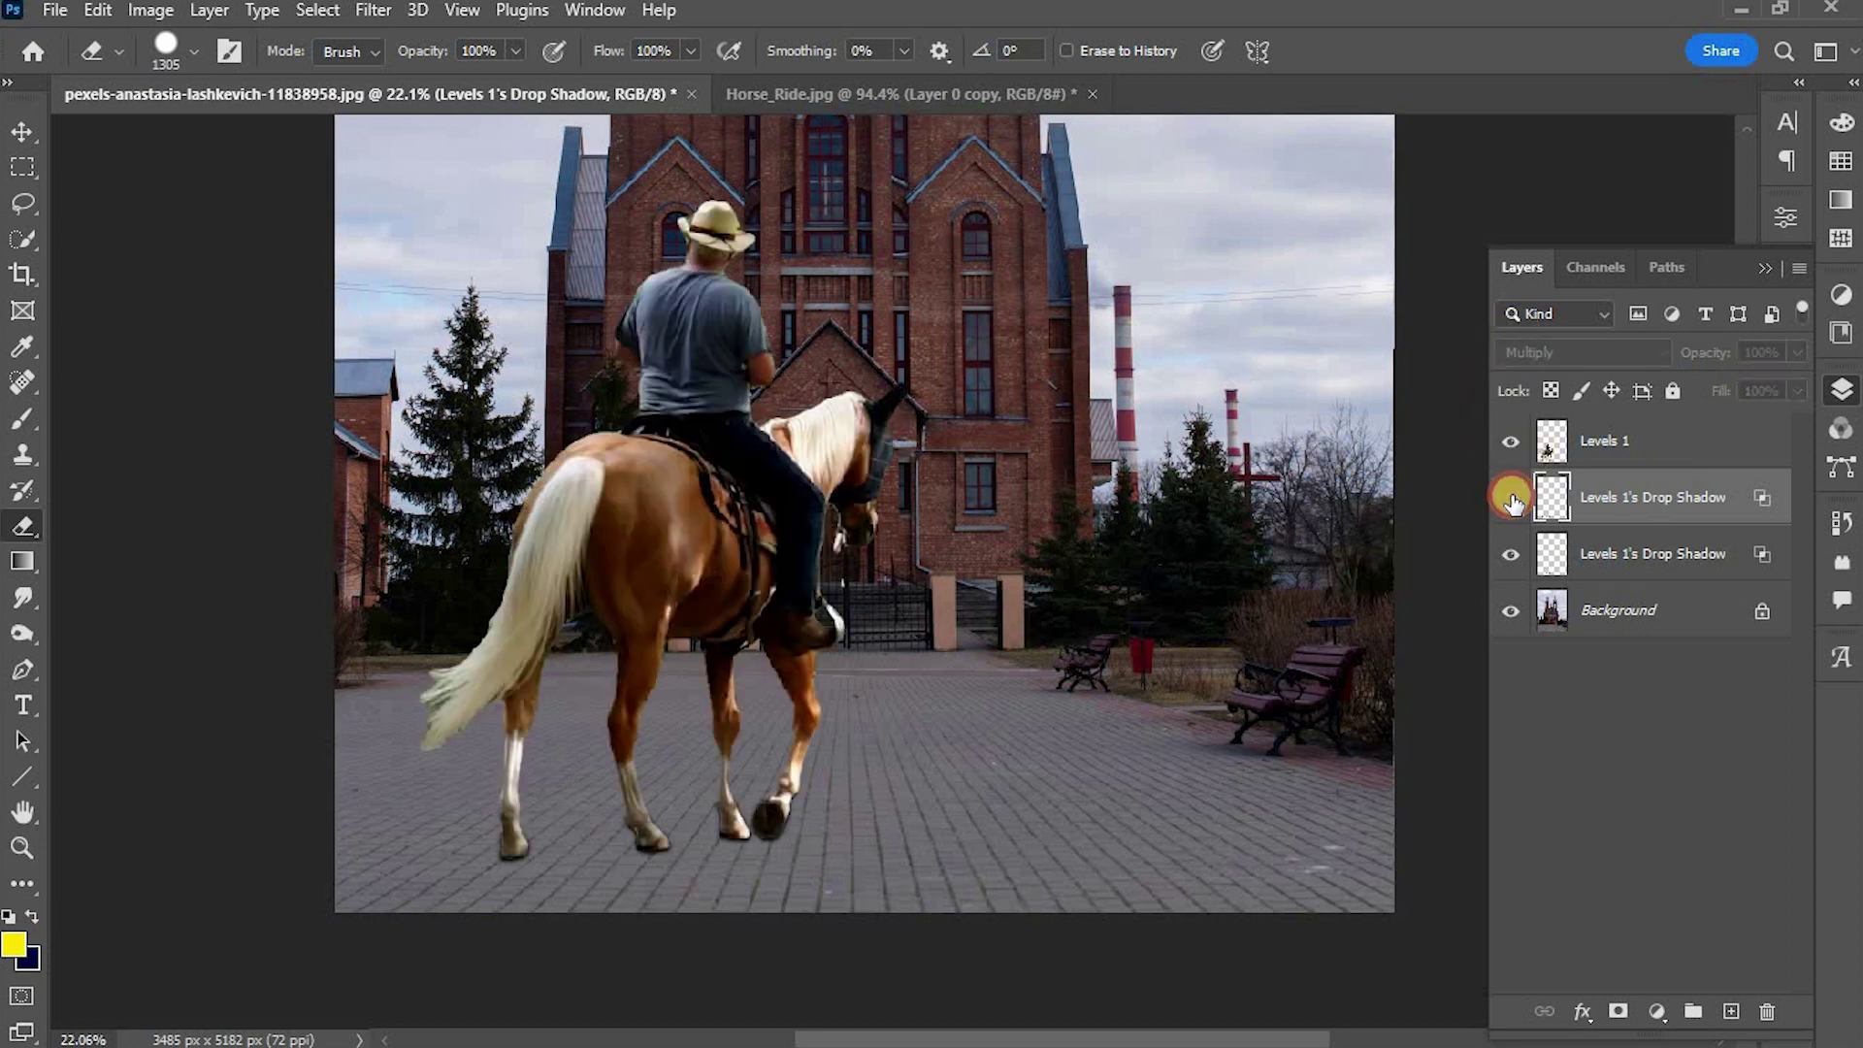
{"action": "left_click", "coordinate": [1504, 559]}
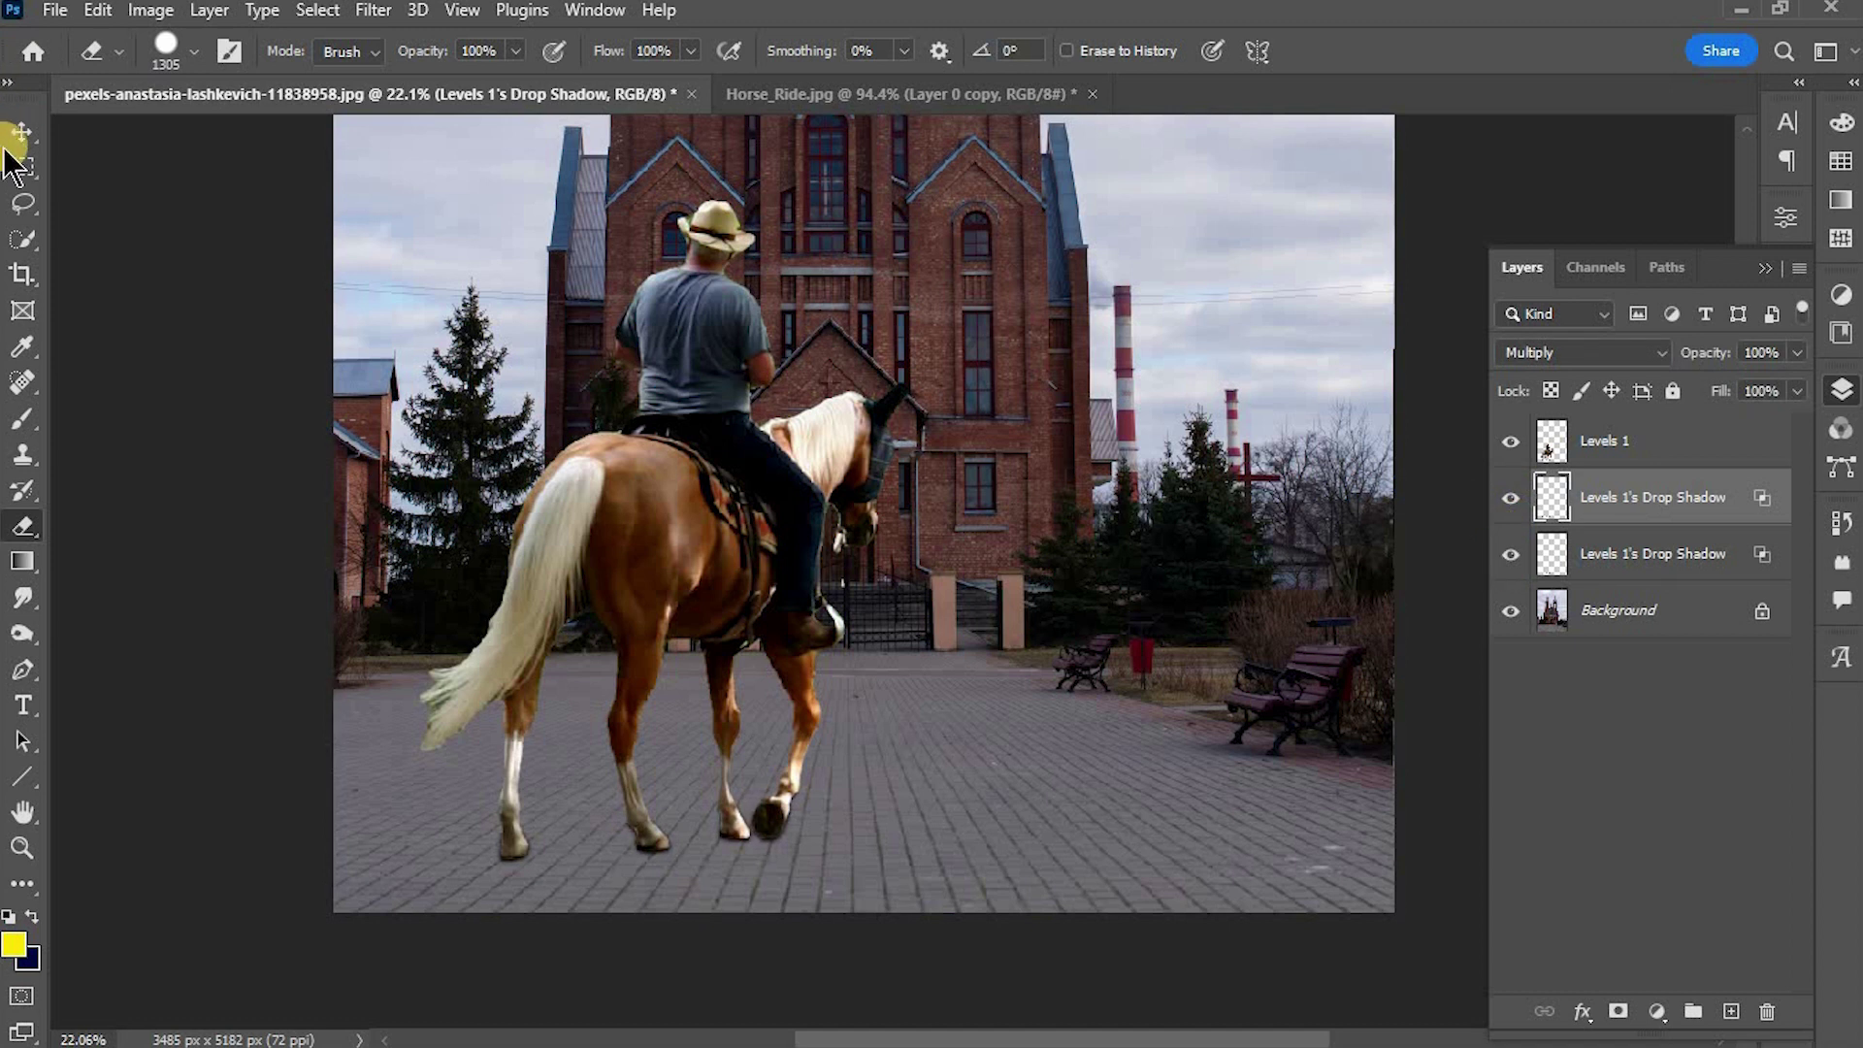
{"action": "left_click", "coordinate": [20, 136]}
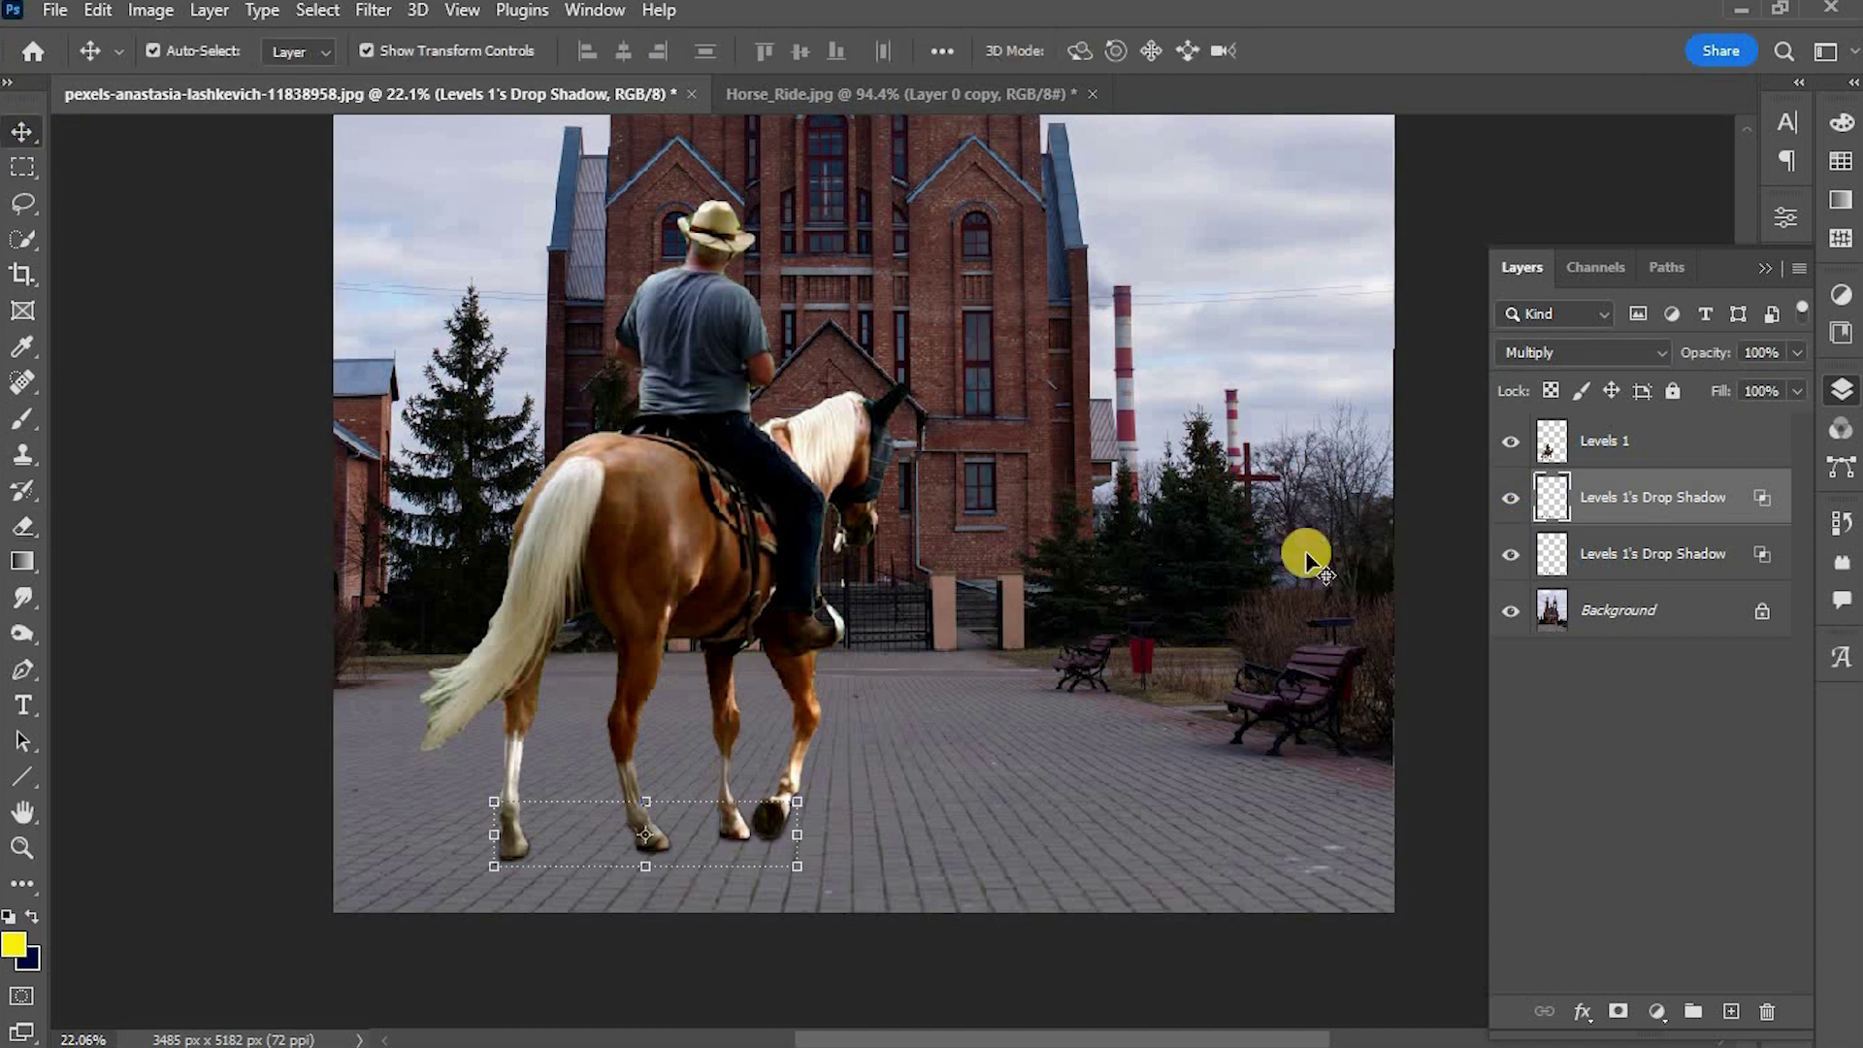
- Merge Levels 1 and both drop shadow layers into one layer named 'horse man'
{"action": "left_click", "coordinate": [1650, 554]}
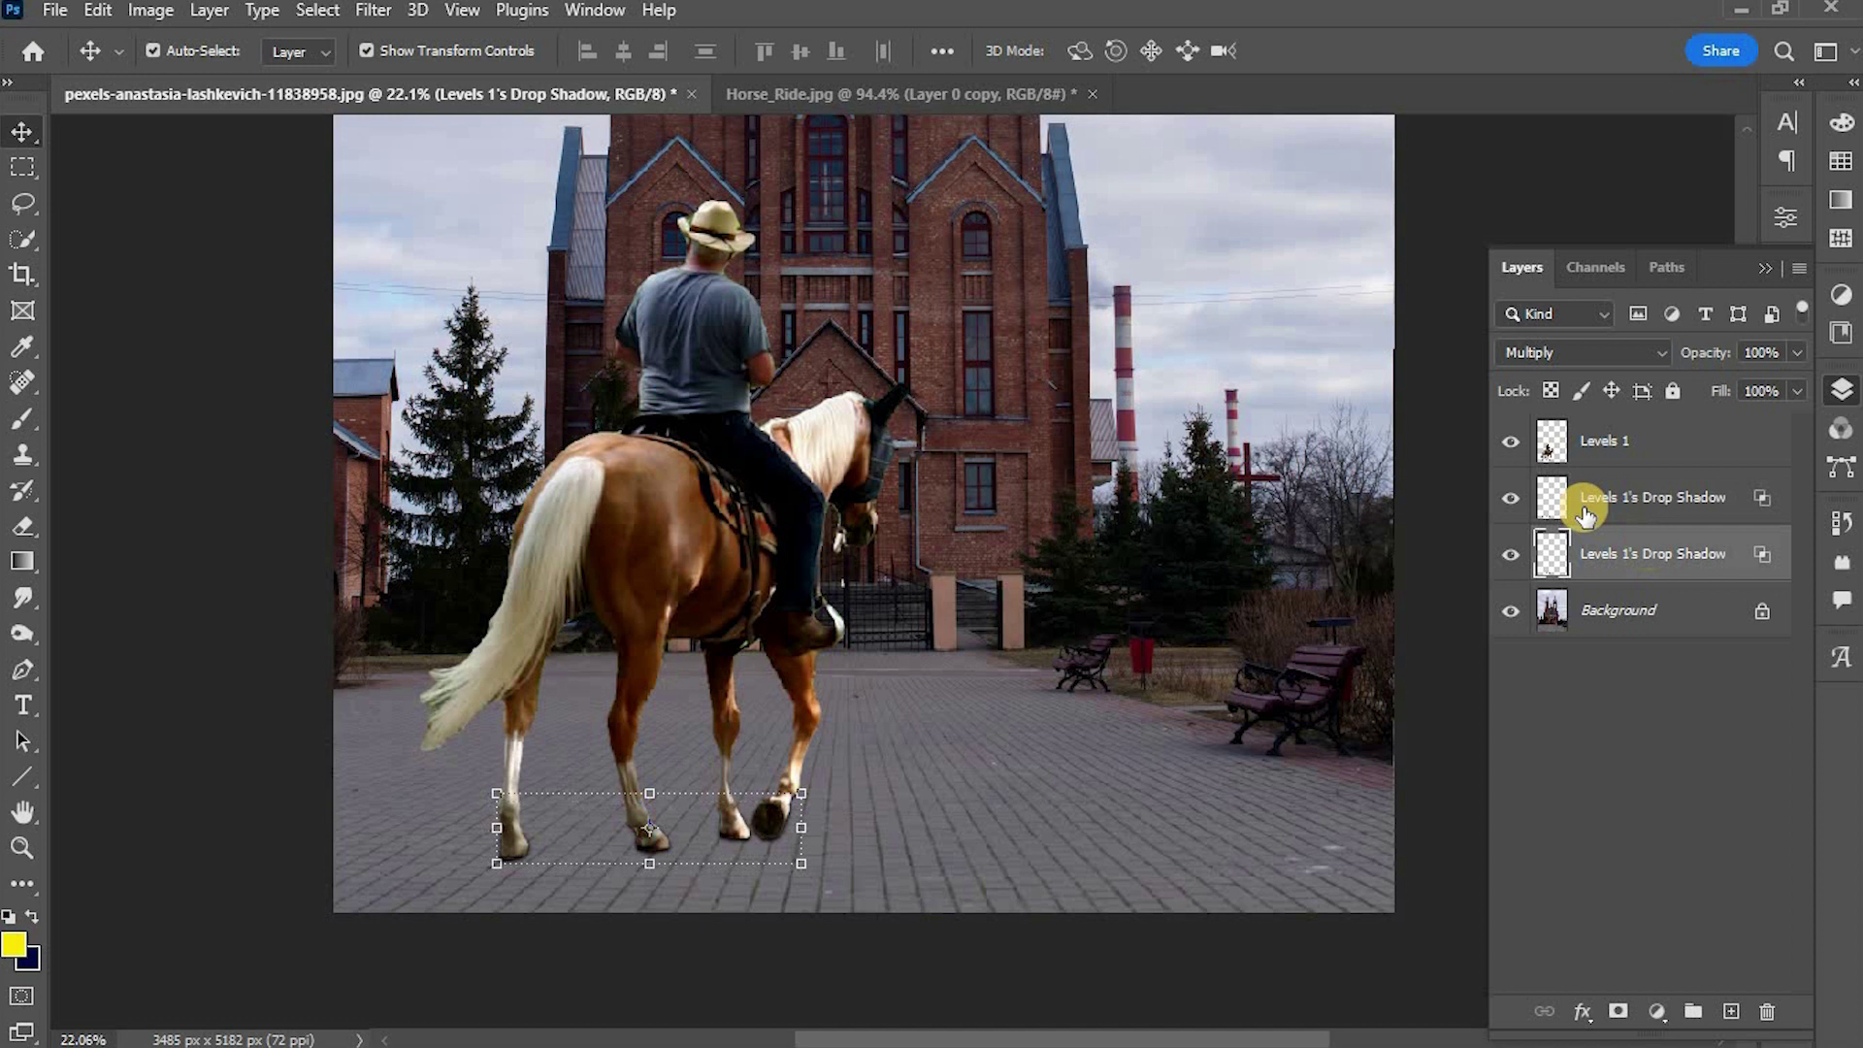
{"action": "left_click", "coordinate": [1577, 437], "text": "shift"}
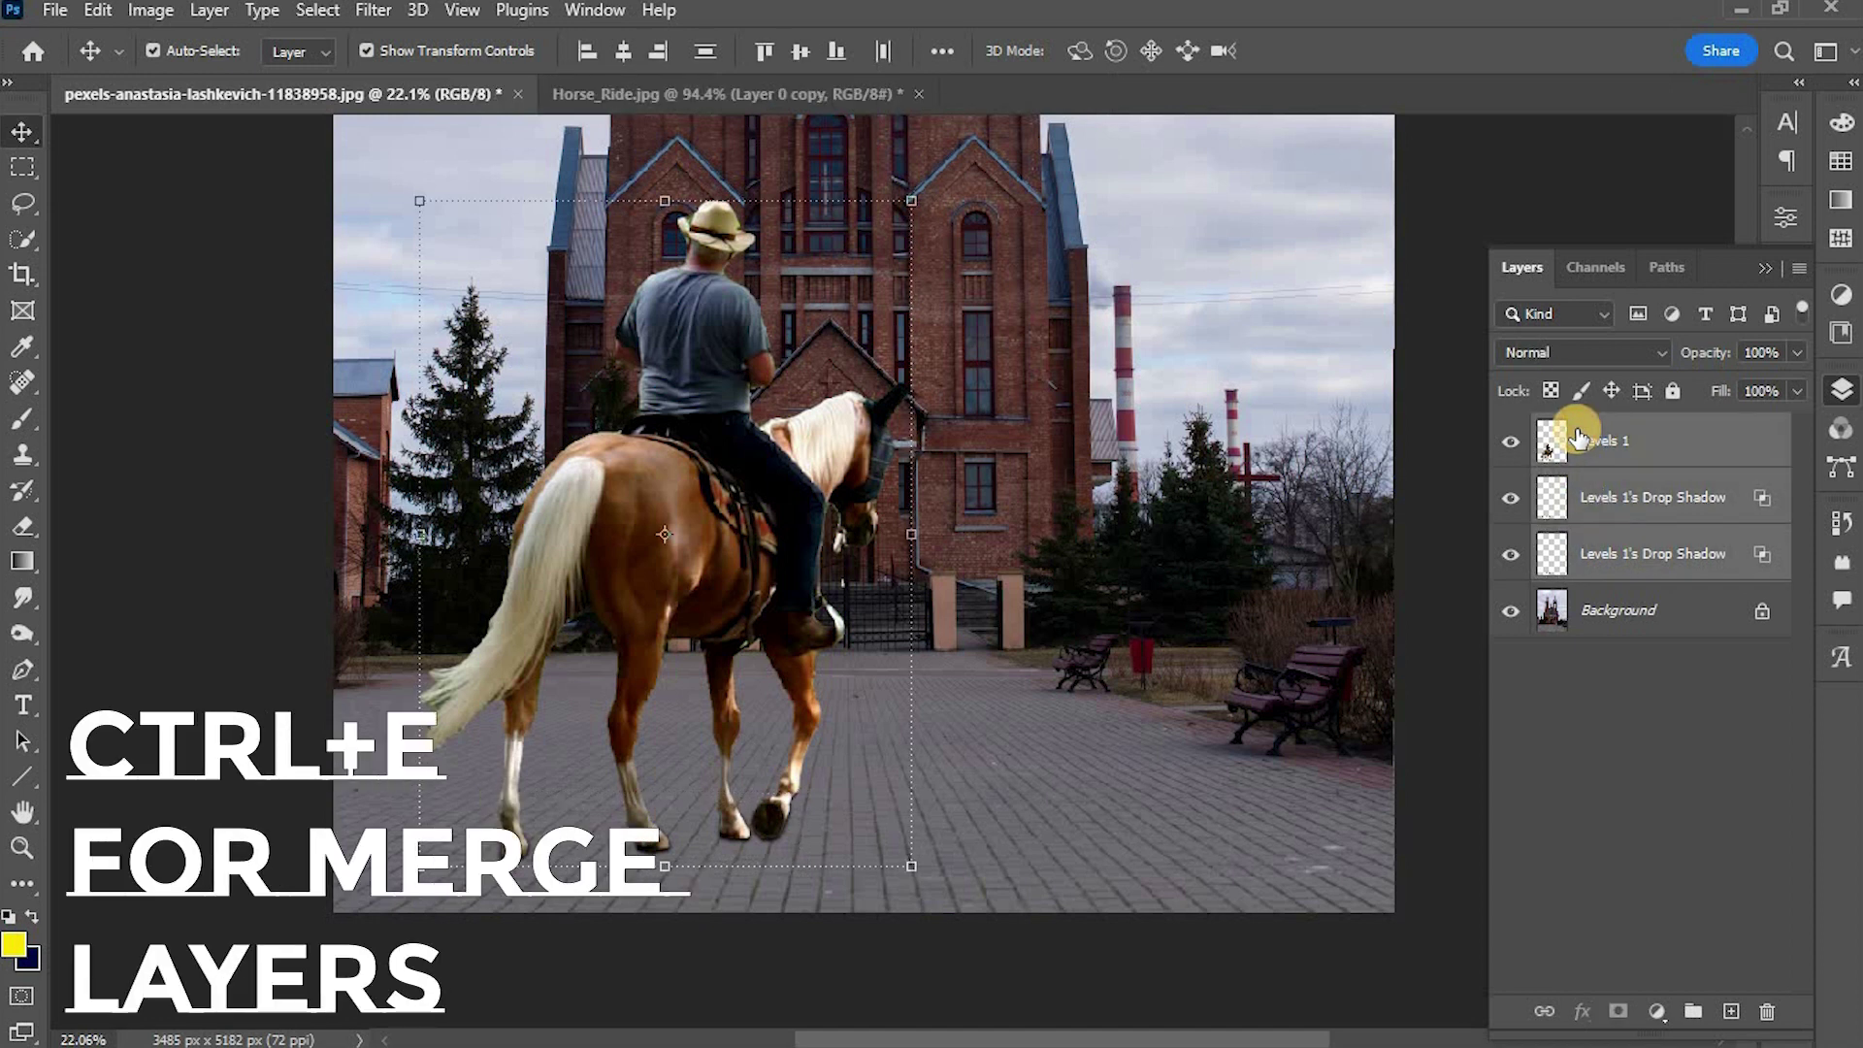
{"action": "key", "text": "ctrl+e"}
{"action": "type", "text": "horse man"}
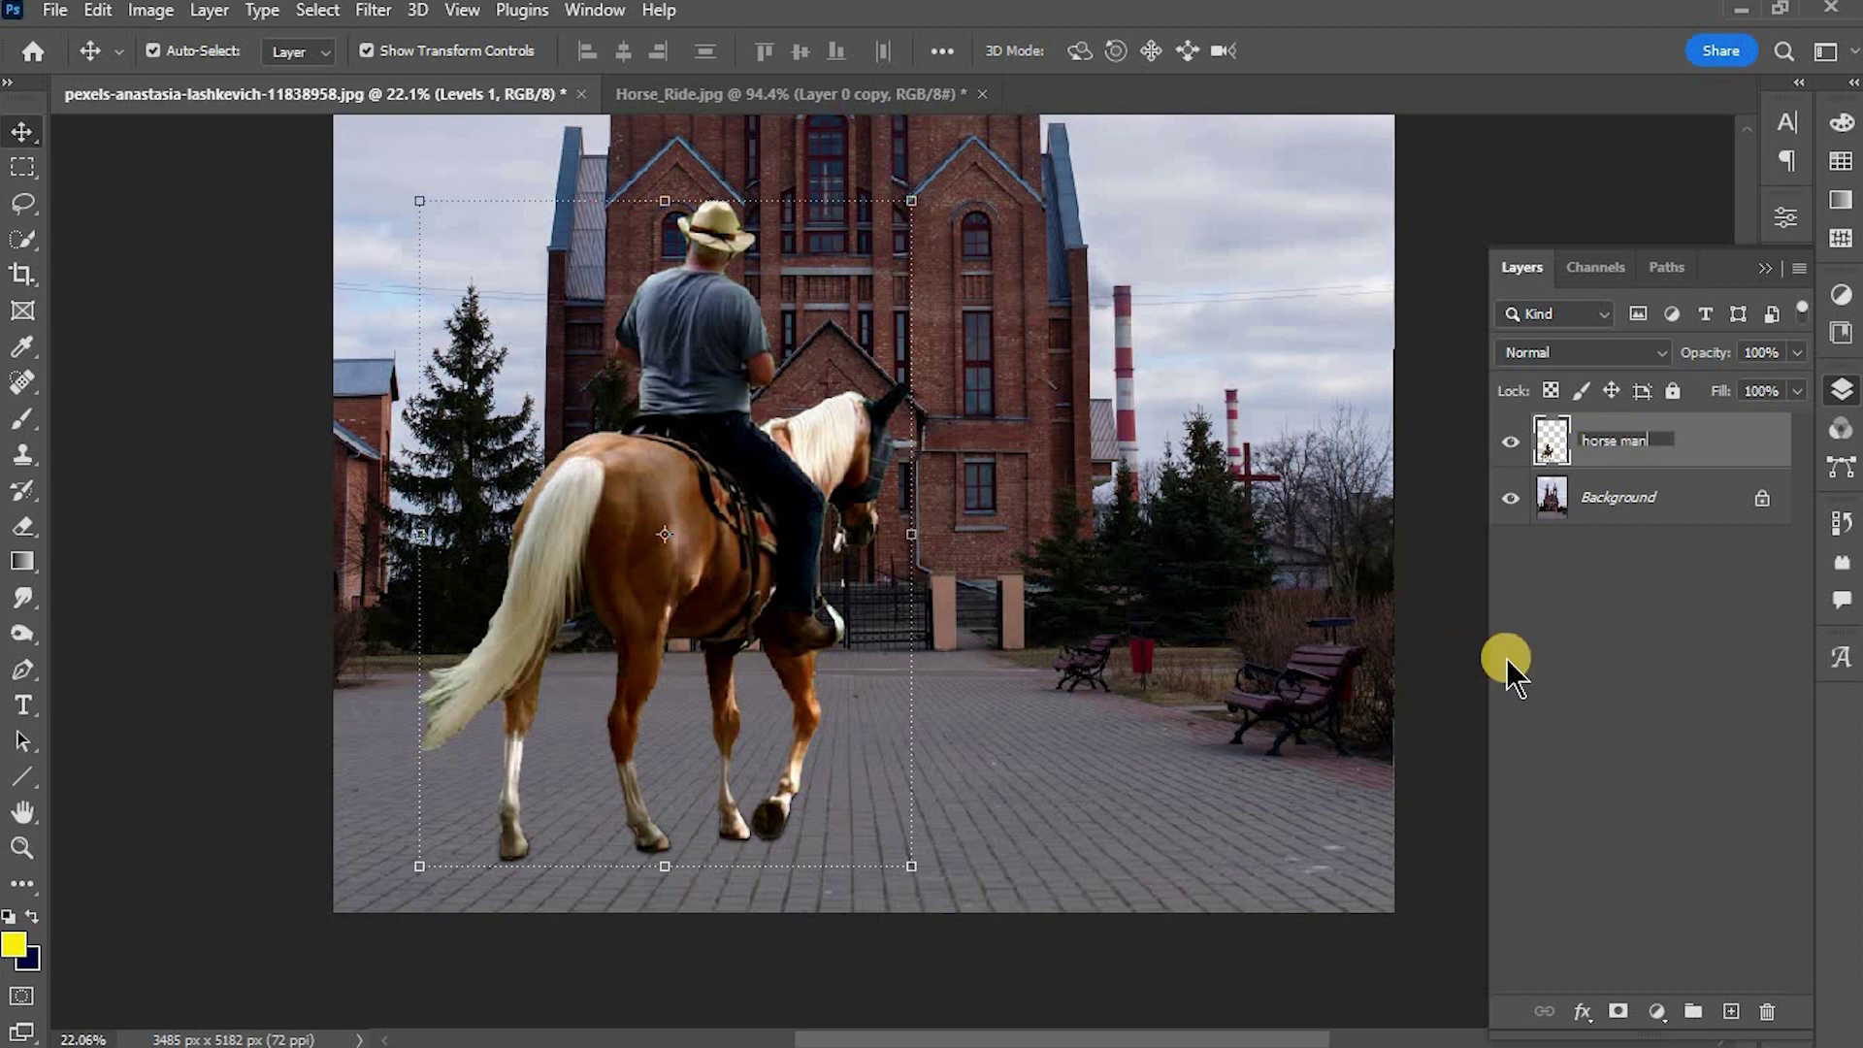
{"action": "left_click", "coordinate": [1598, 658]}
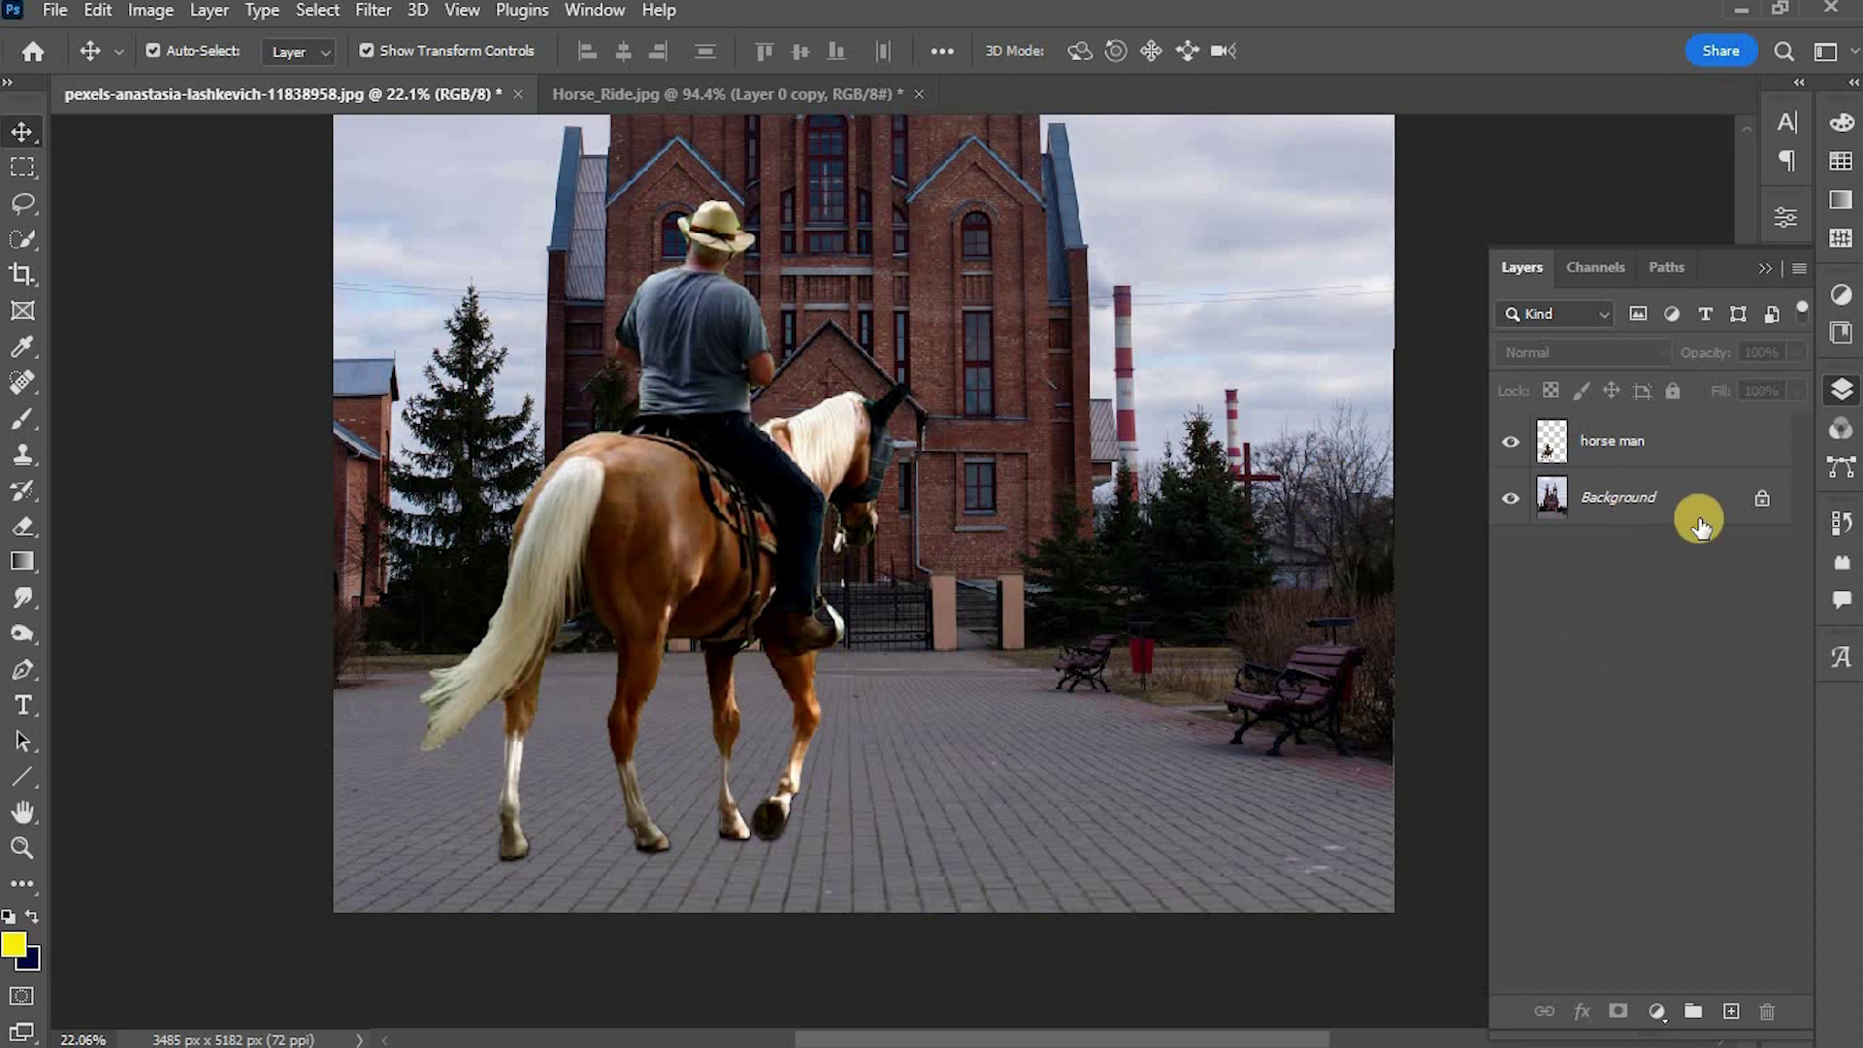
{"action": "left_click", "coordinate": [1670, 451]}
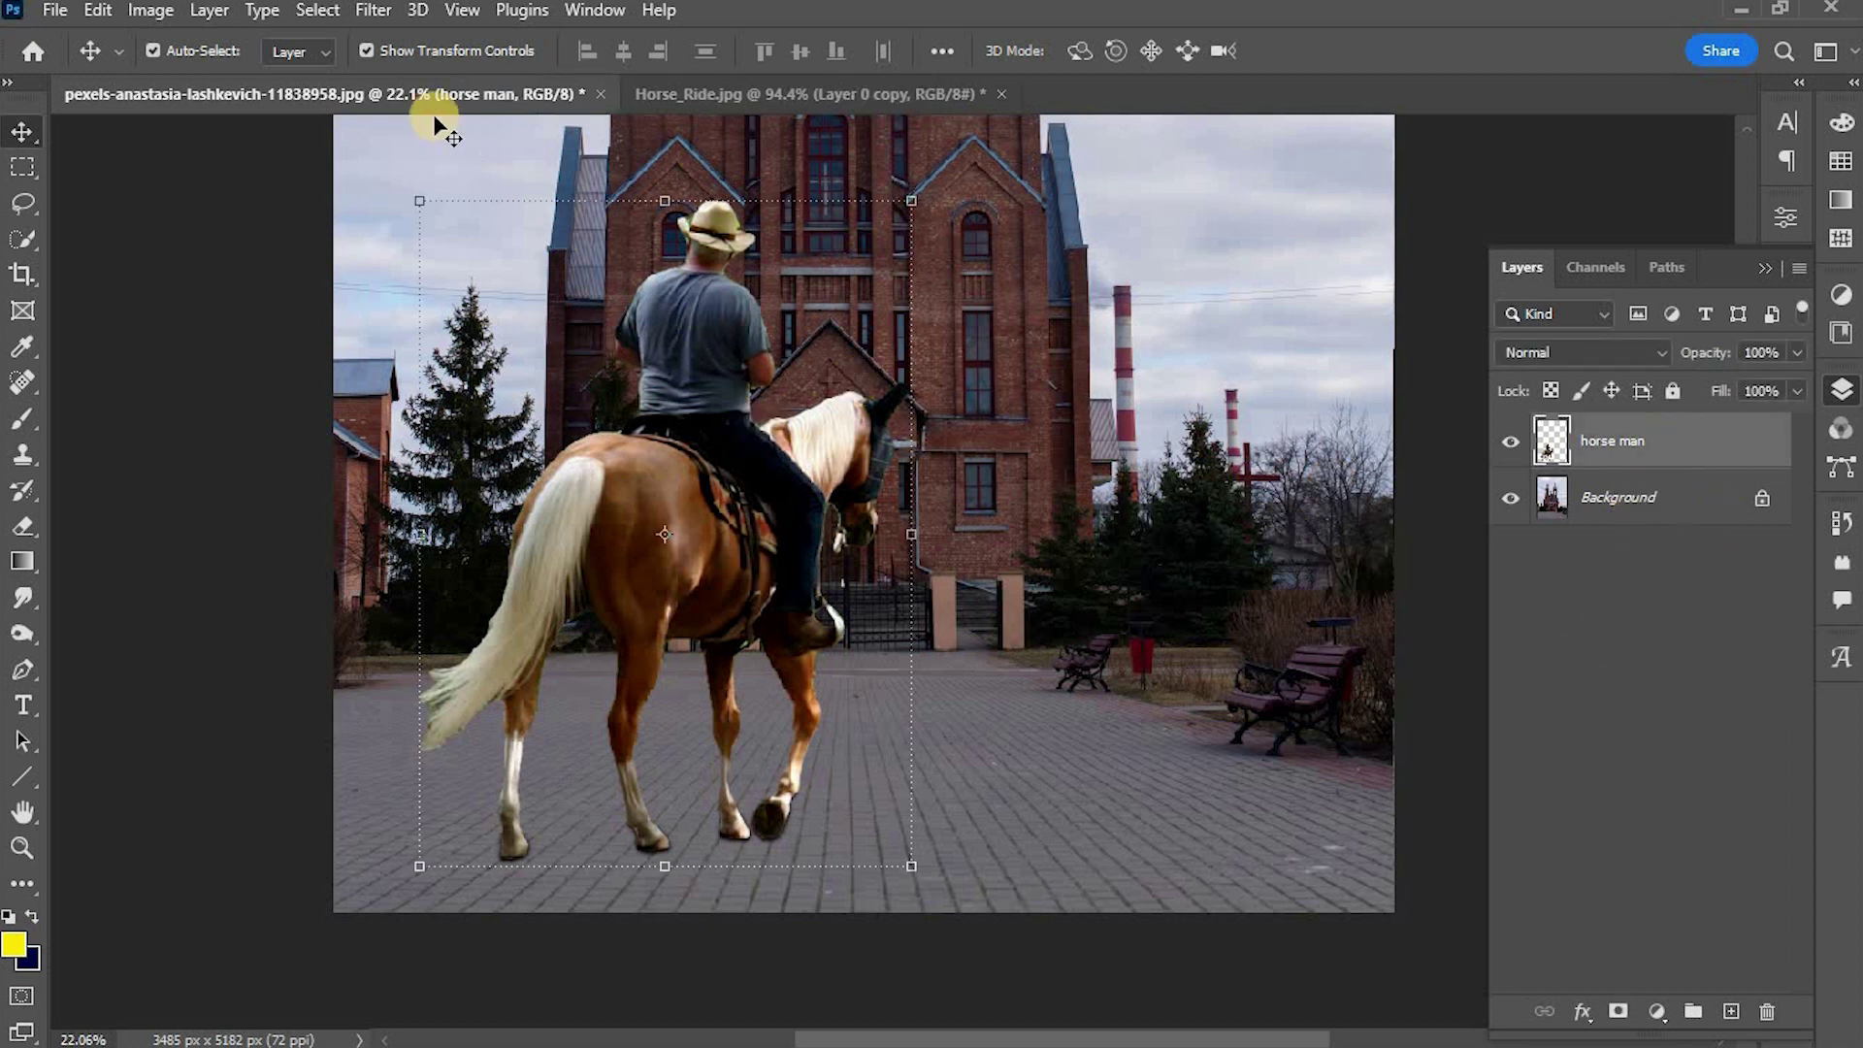
{"action": "left_click", "coordinate": [157, 9]}
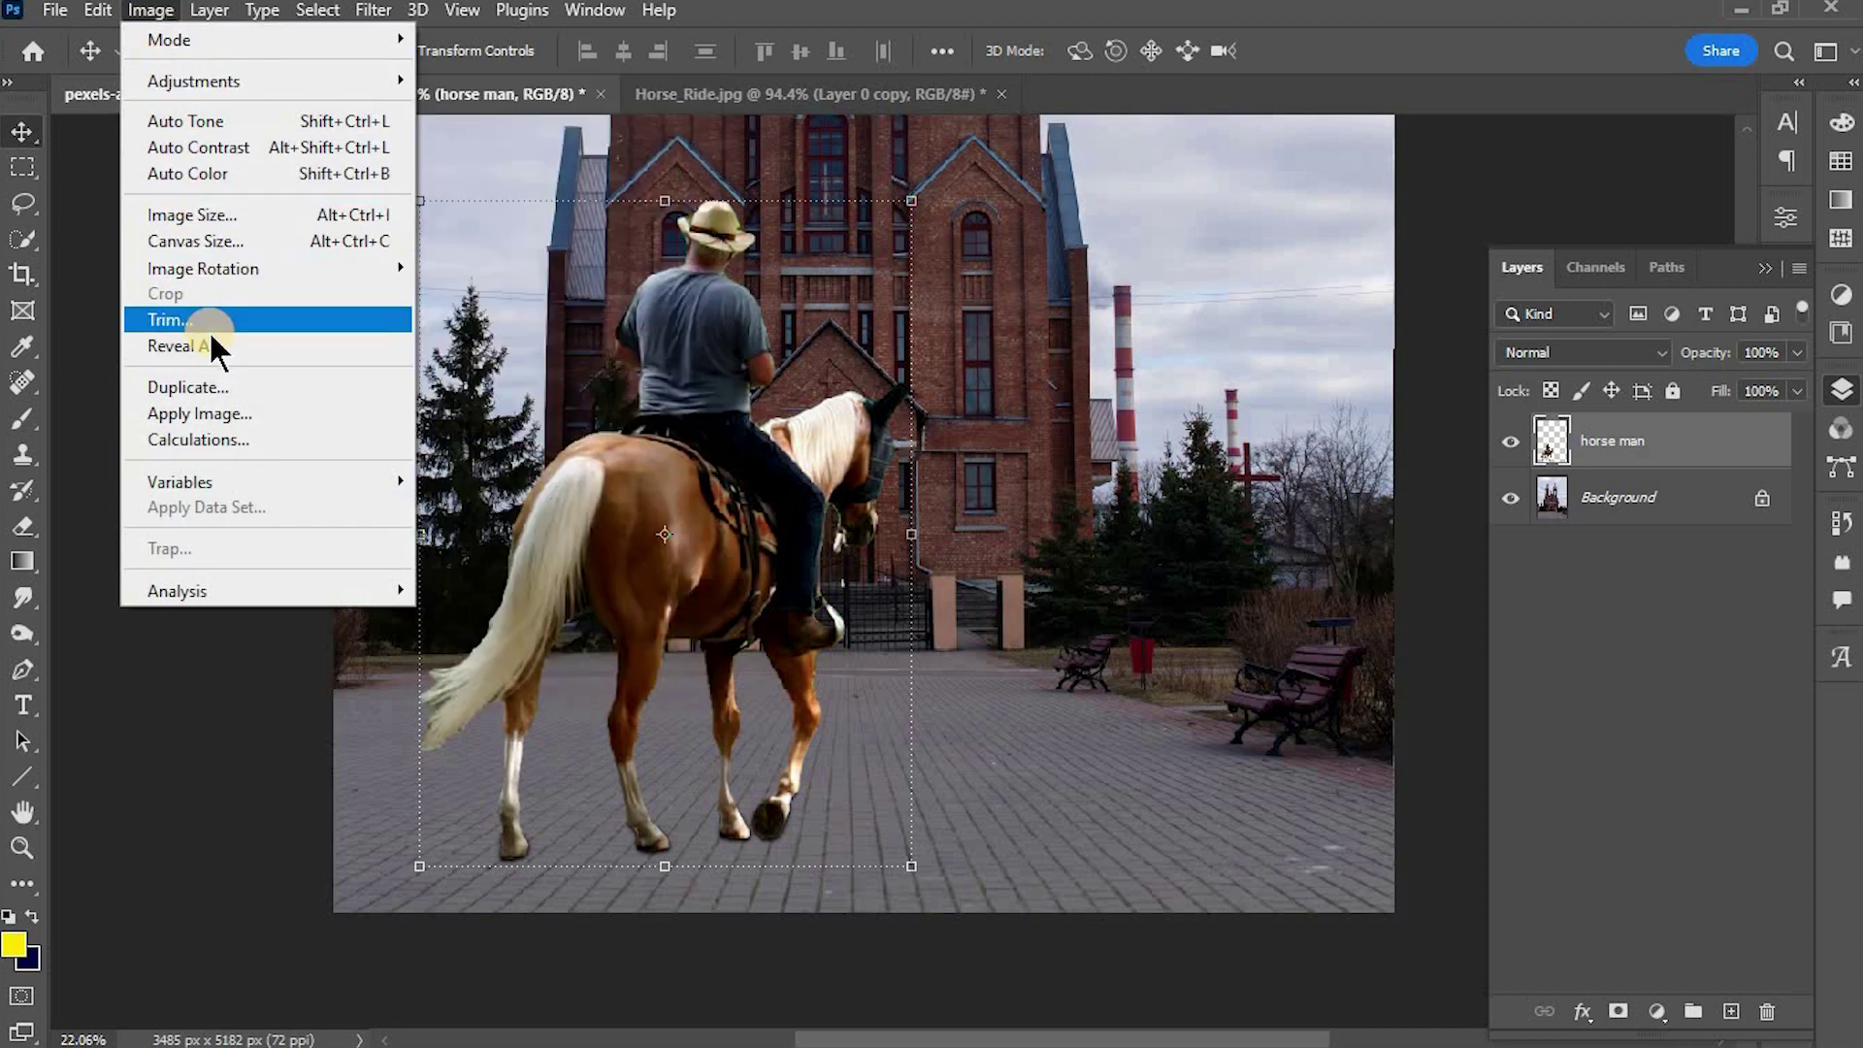
{"action": "mouse_move", "coordinate": [194, 81]}
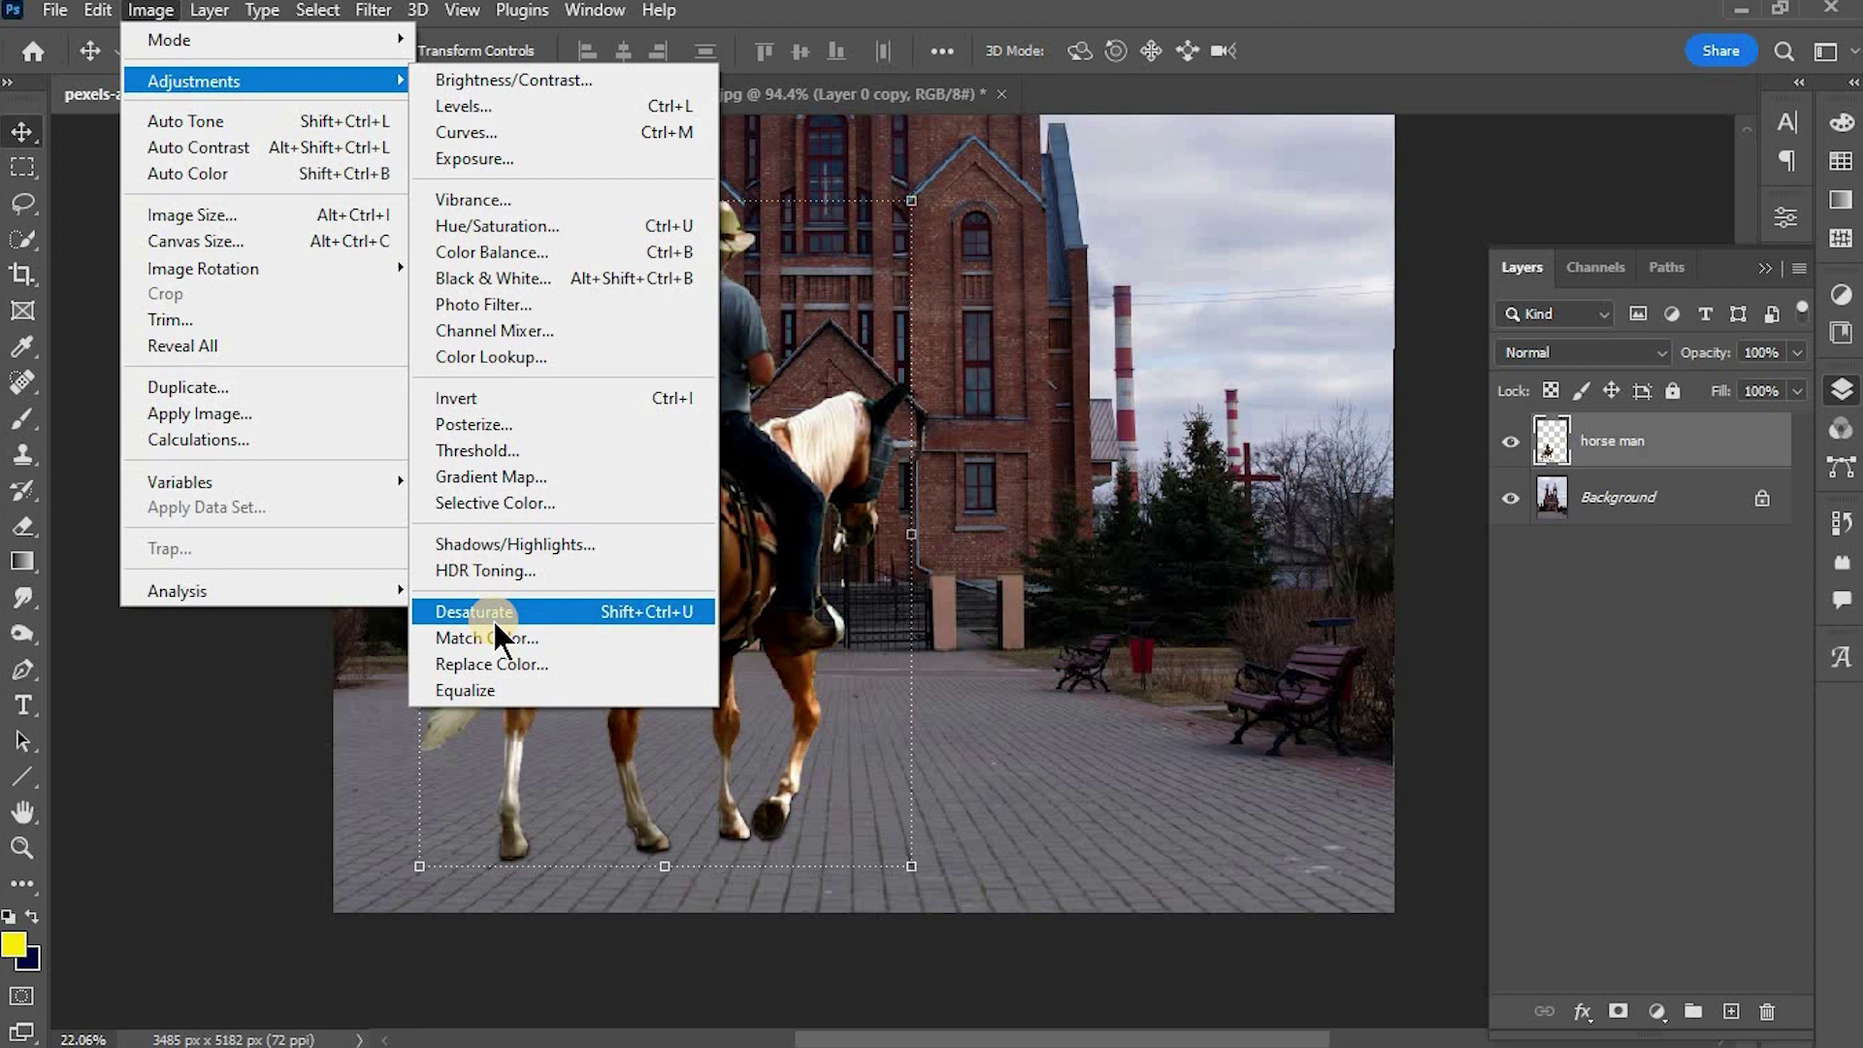
- In Match Color, set the source to the church image's horse man layer
{"action": "left_click", "coordinate": [501, 638]}
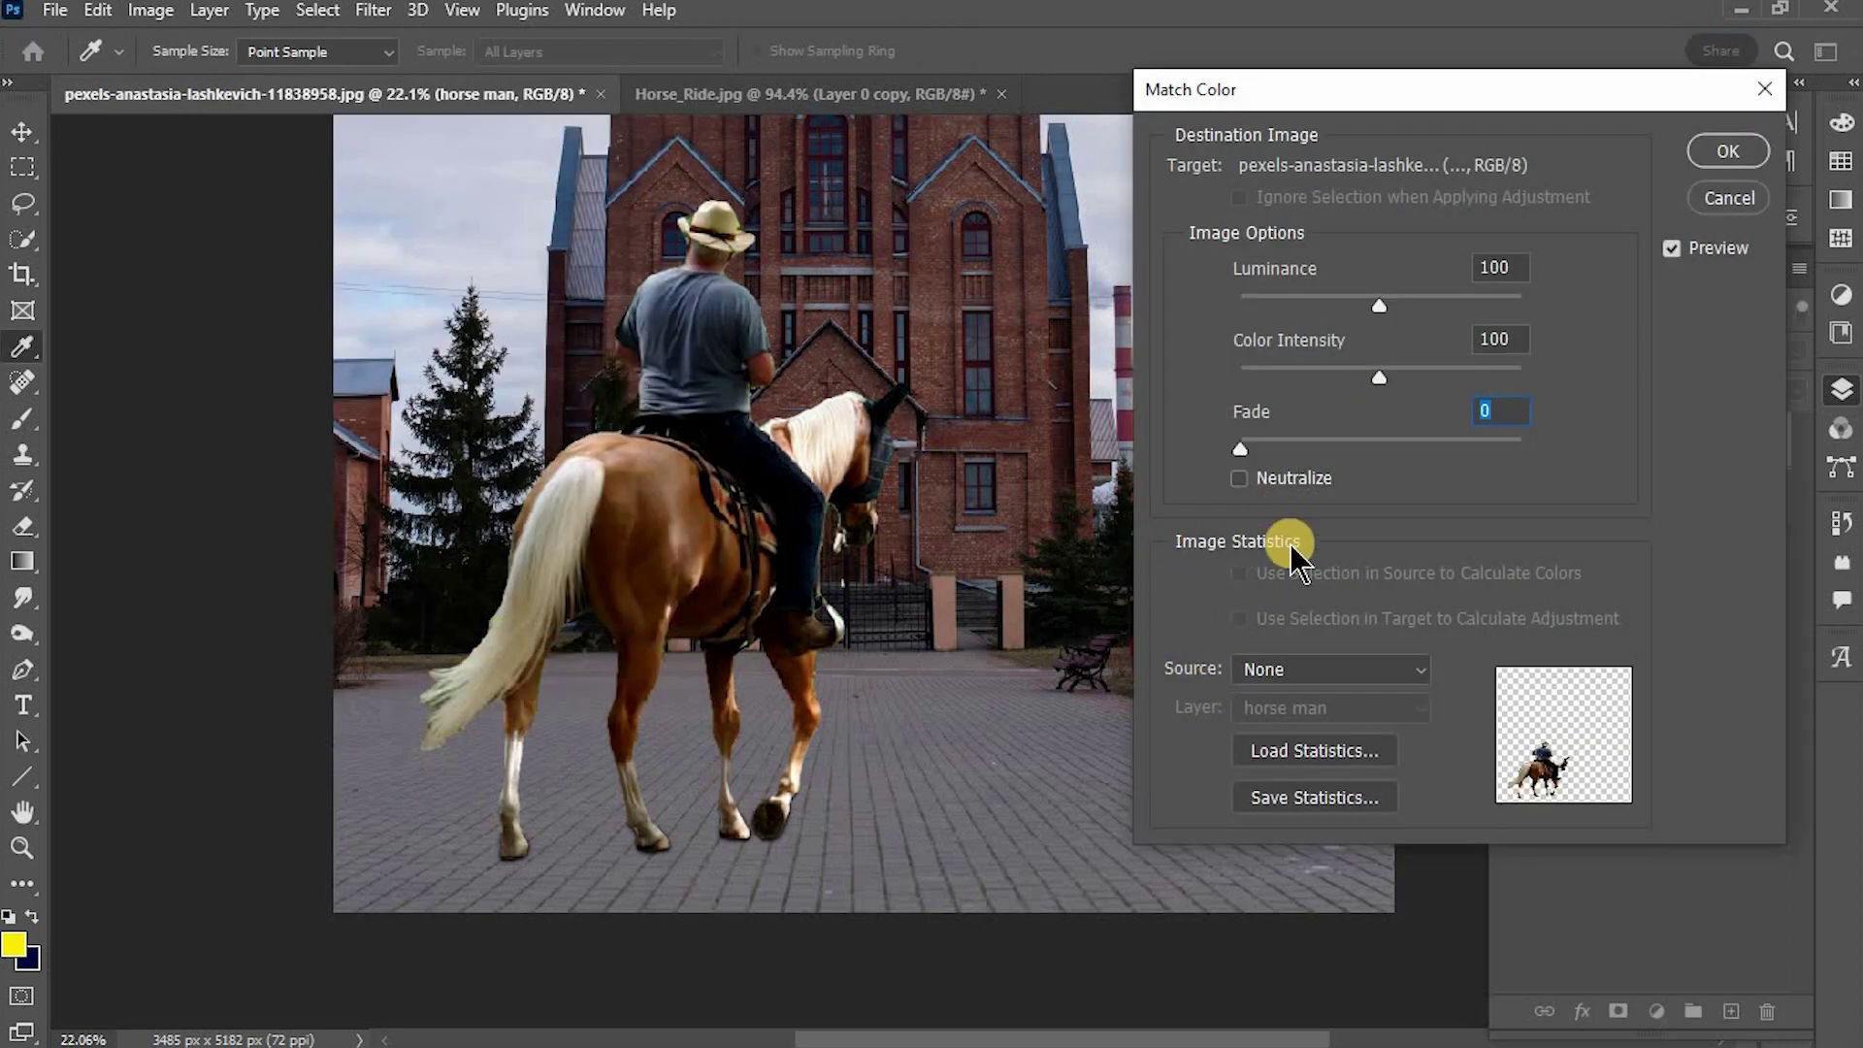
{"action": "left_click", "coordinate": [1312, 669]}
{"action": "left_click", "coordinate": [1310, 718]}
{"action": "left_click", "coordinate": [1281, 668]}
{"action": "left_click", "coordinate": [1312, 744]}
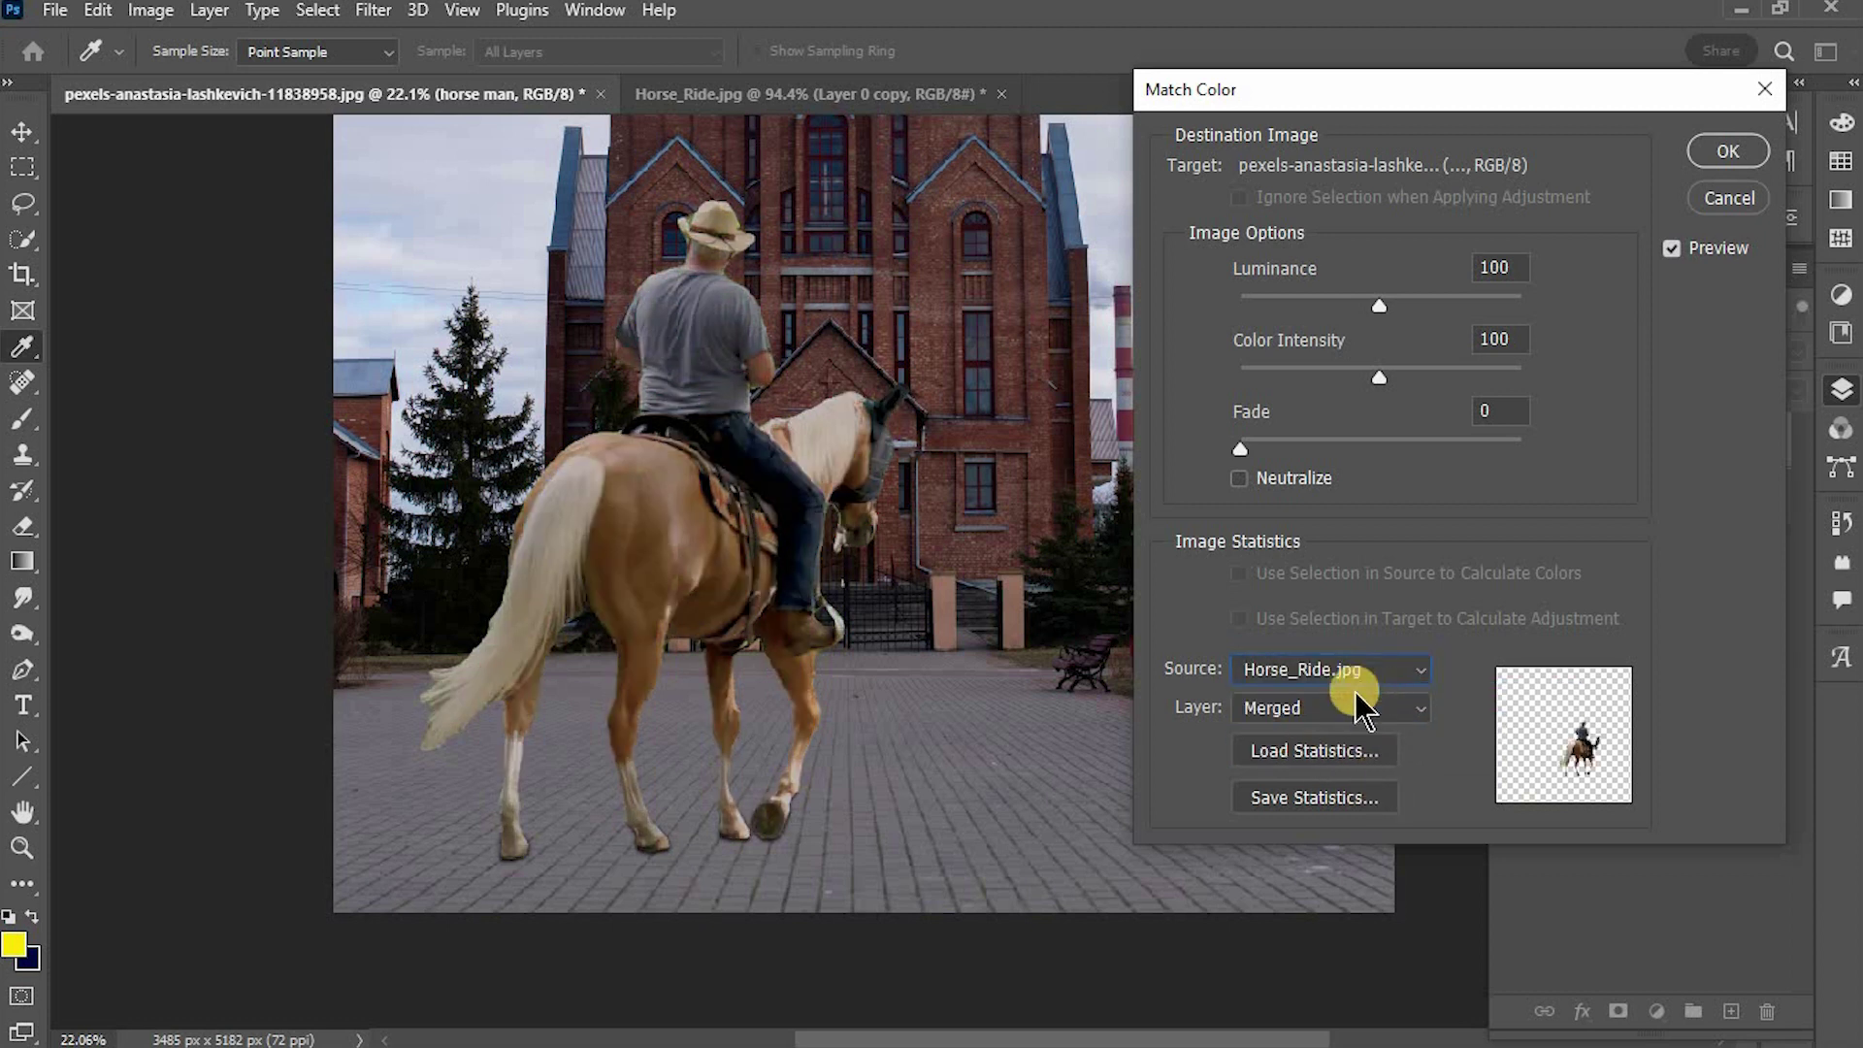
{"action": "left_click", "coordinate": [1349, 716]}
{"action": "left_click", "coordinate": [1324, 771]}
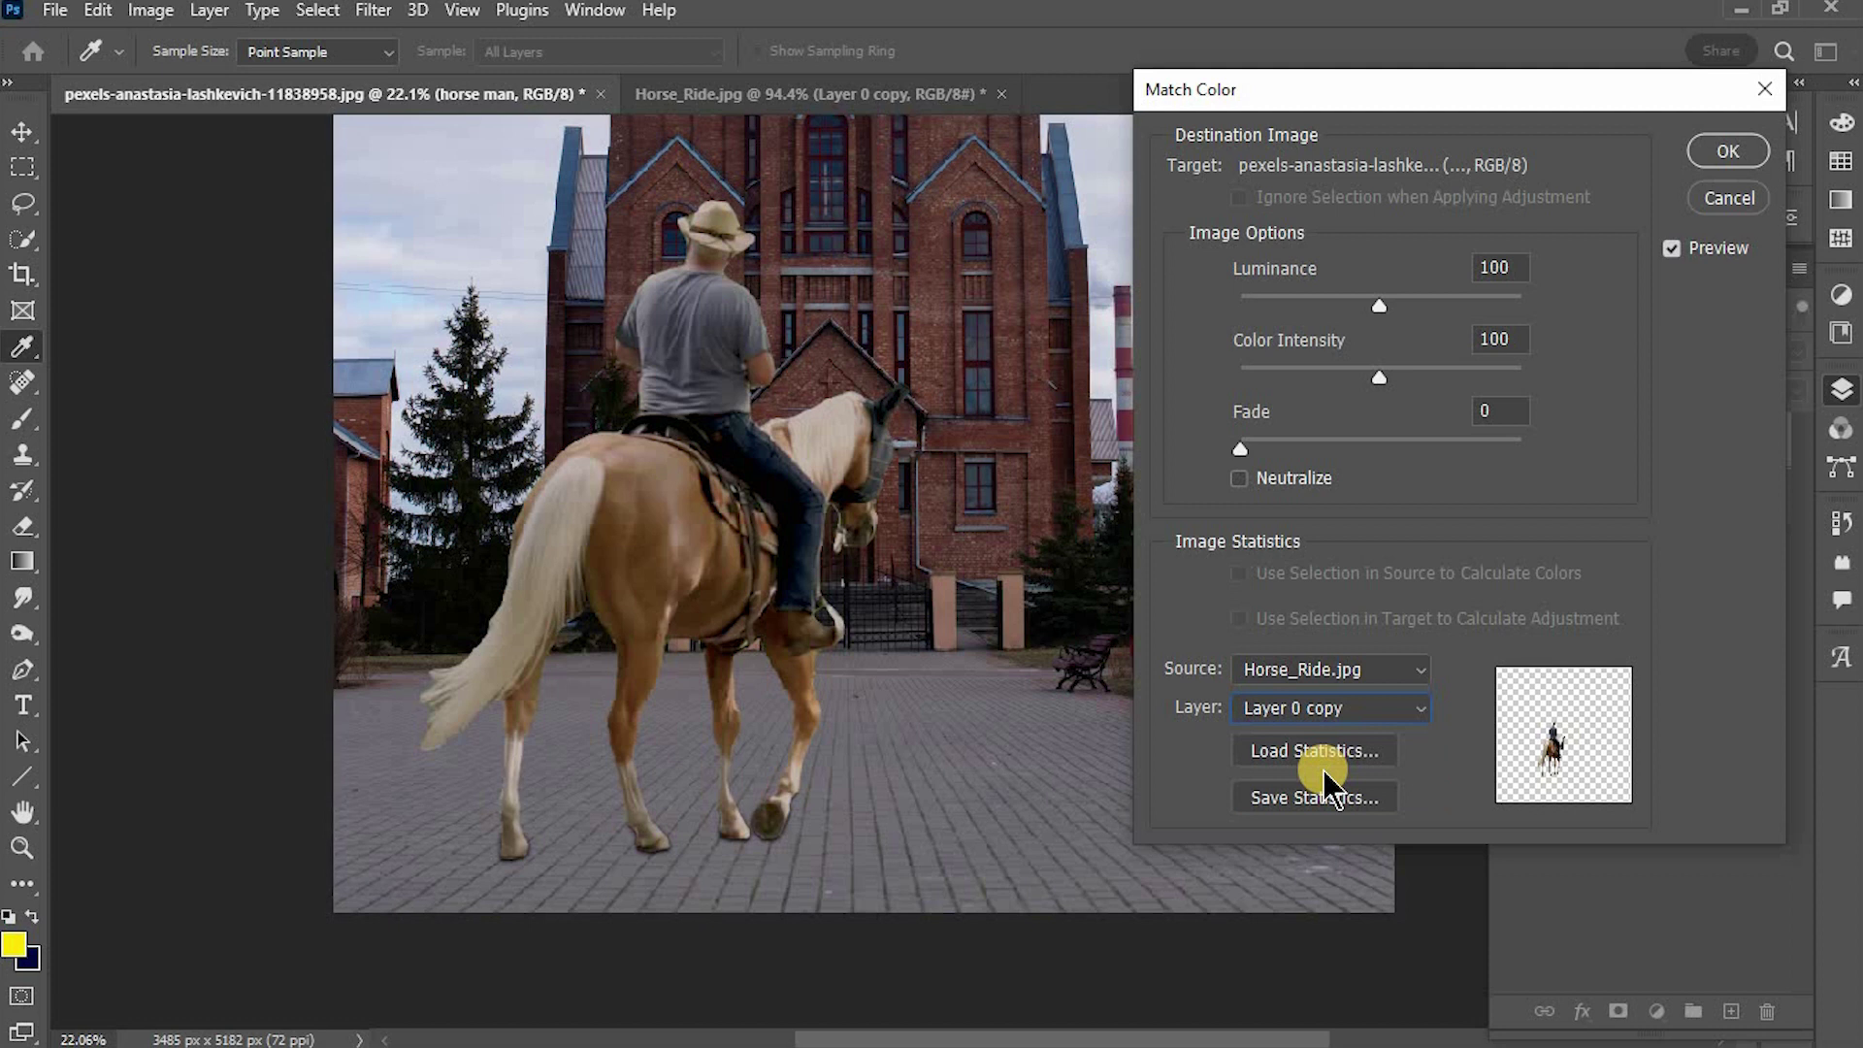
{"action": "left_click", "coordinate": [1328, 675]}
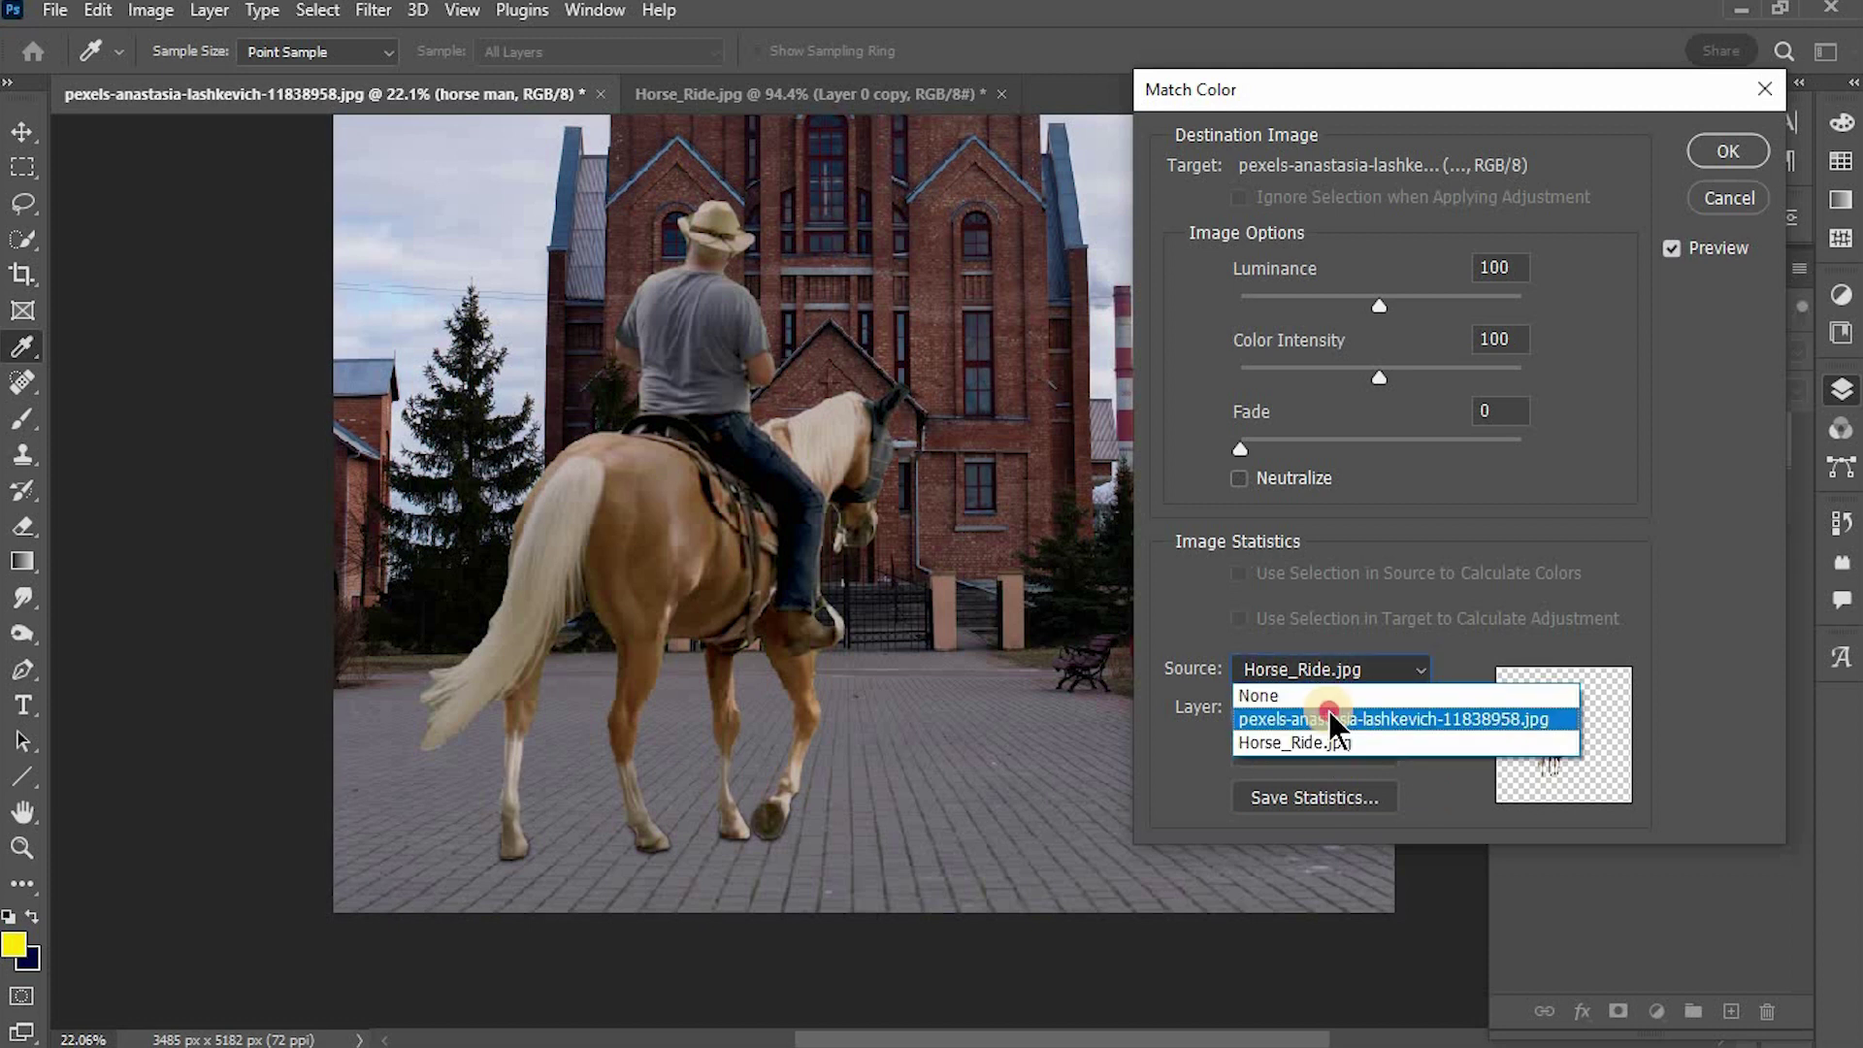
{"action": "left_click", "coordinate": [1328, 716]}
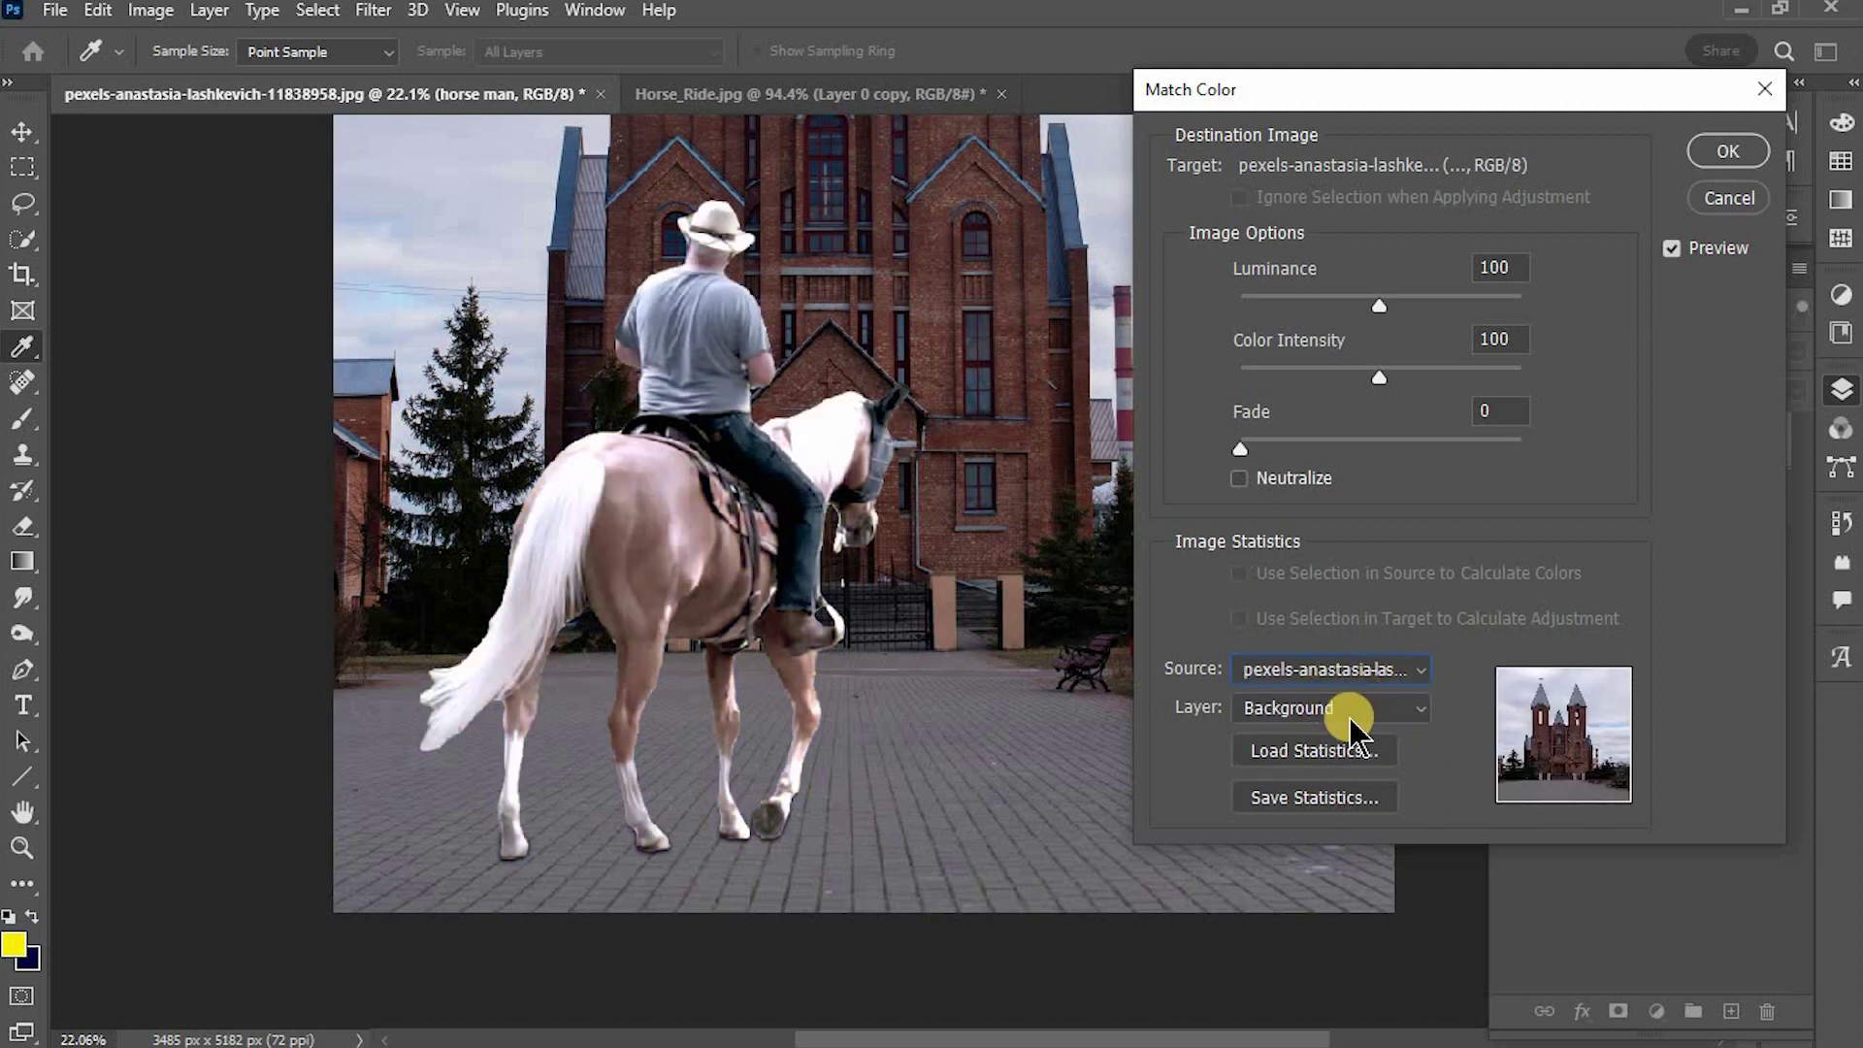
{"action": "left_click", "coordinate": [1349, 719]}
{"action": "left_click", "coordinate": [1300, 773]}
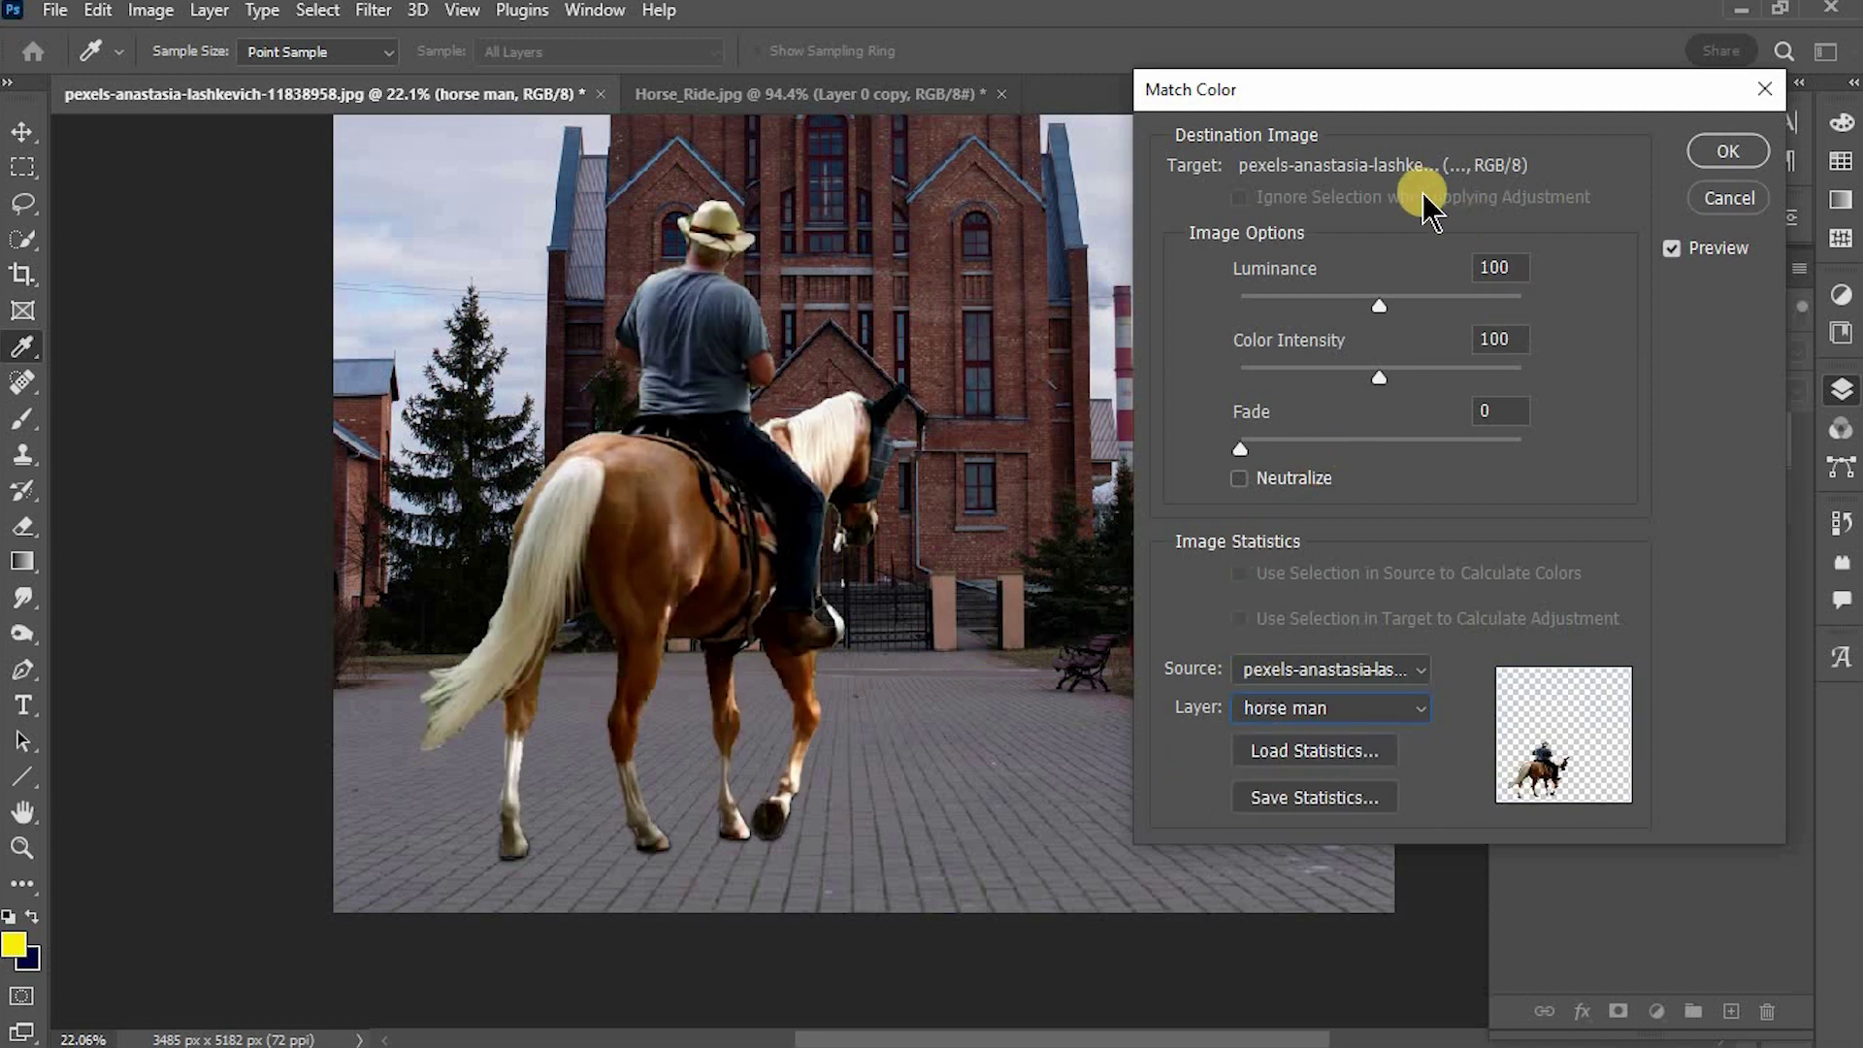
- Keep Match Color Luminance at 100 and apply the adjustment to horse man
{"action": "left_click_drag", "start_coordinate": [1379, 304], "coordinate": [1326, 303]}
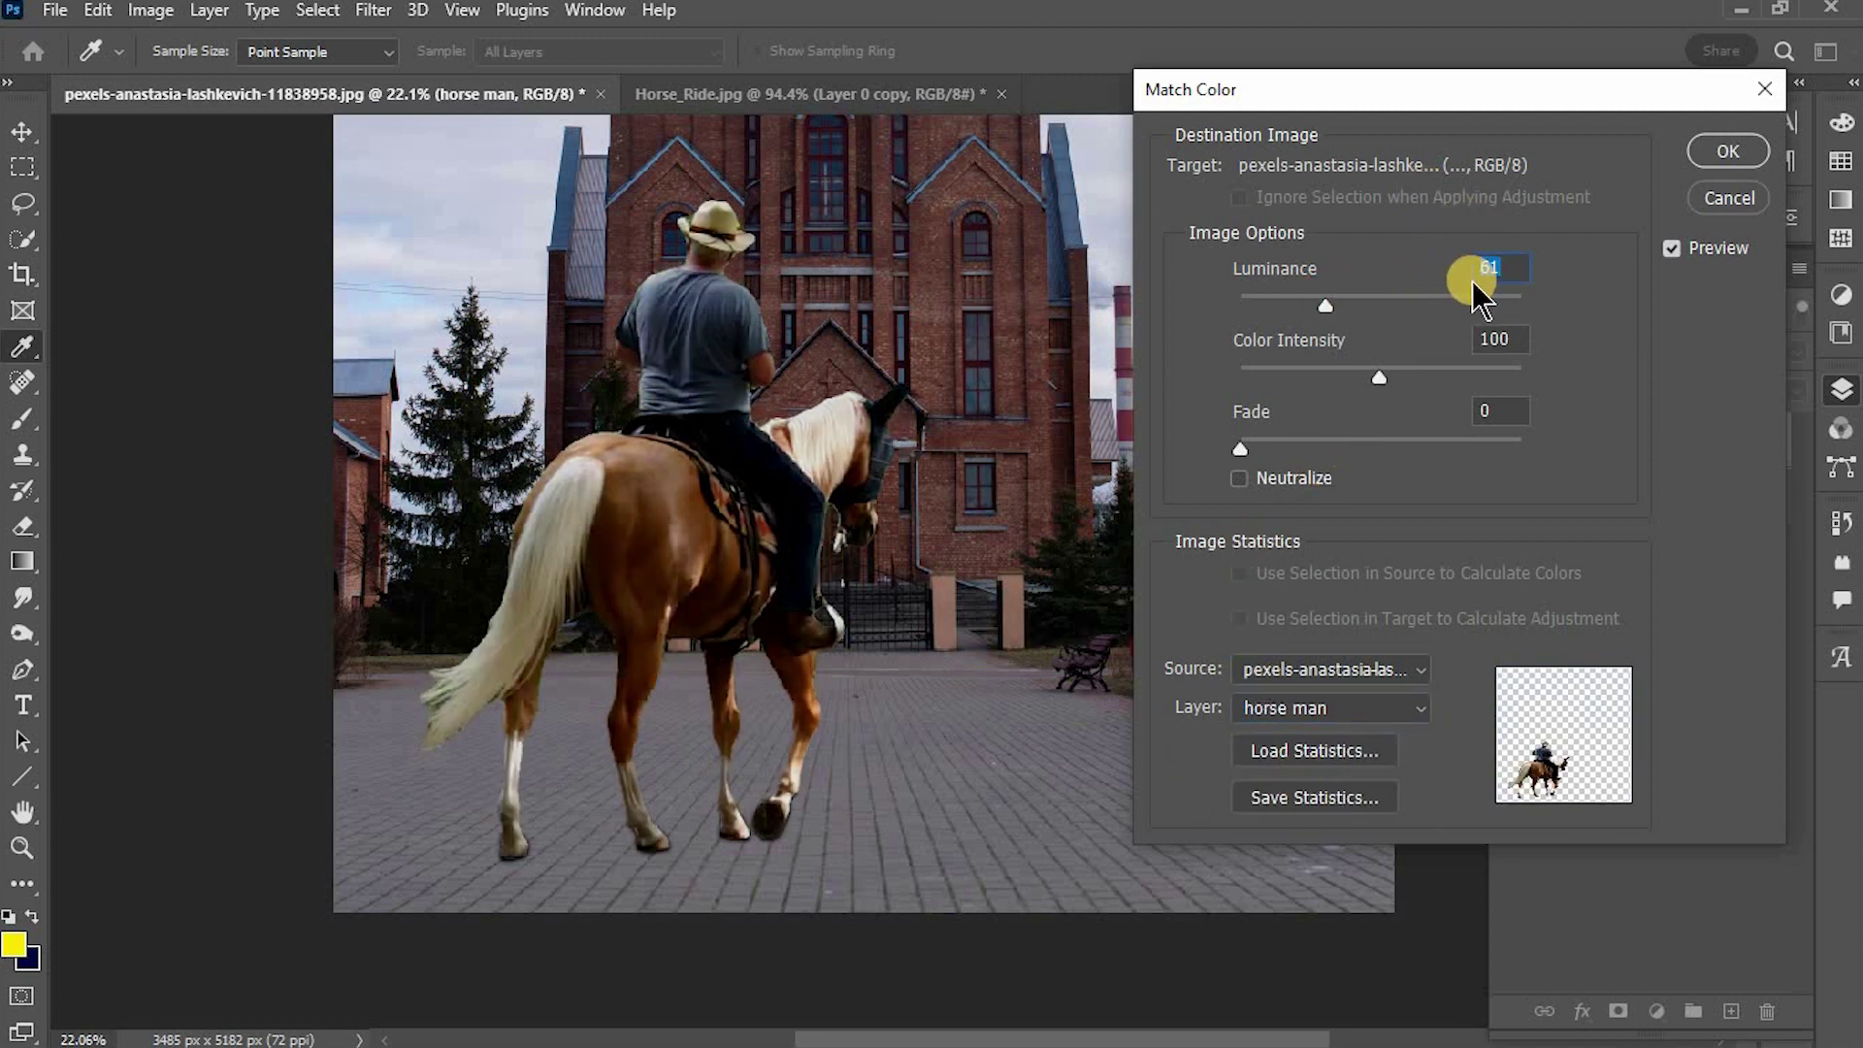
{"action": "type", "text": "100"}
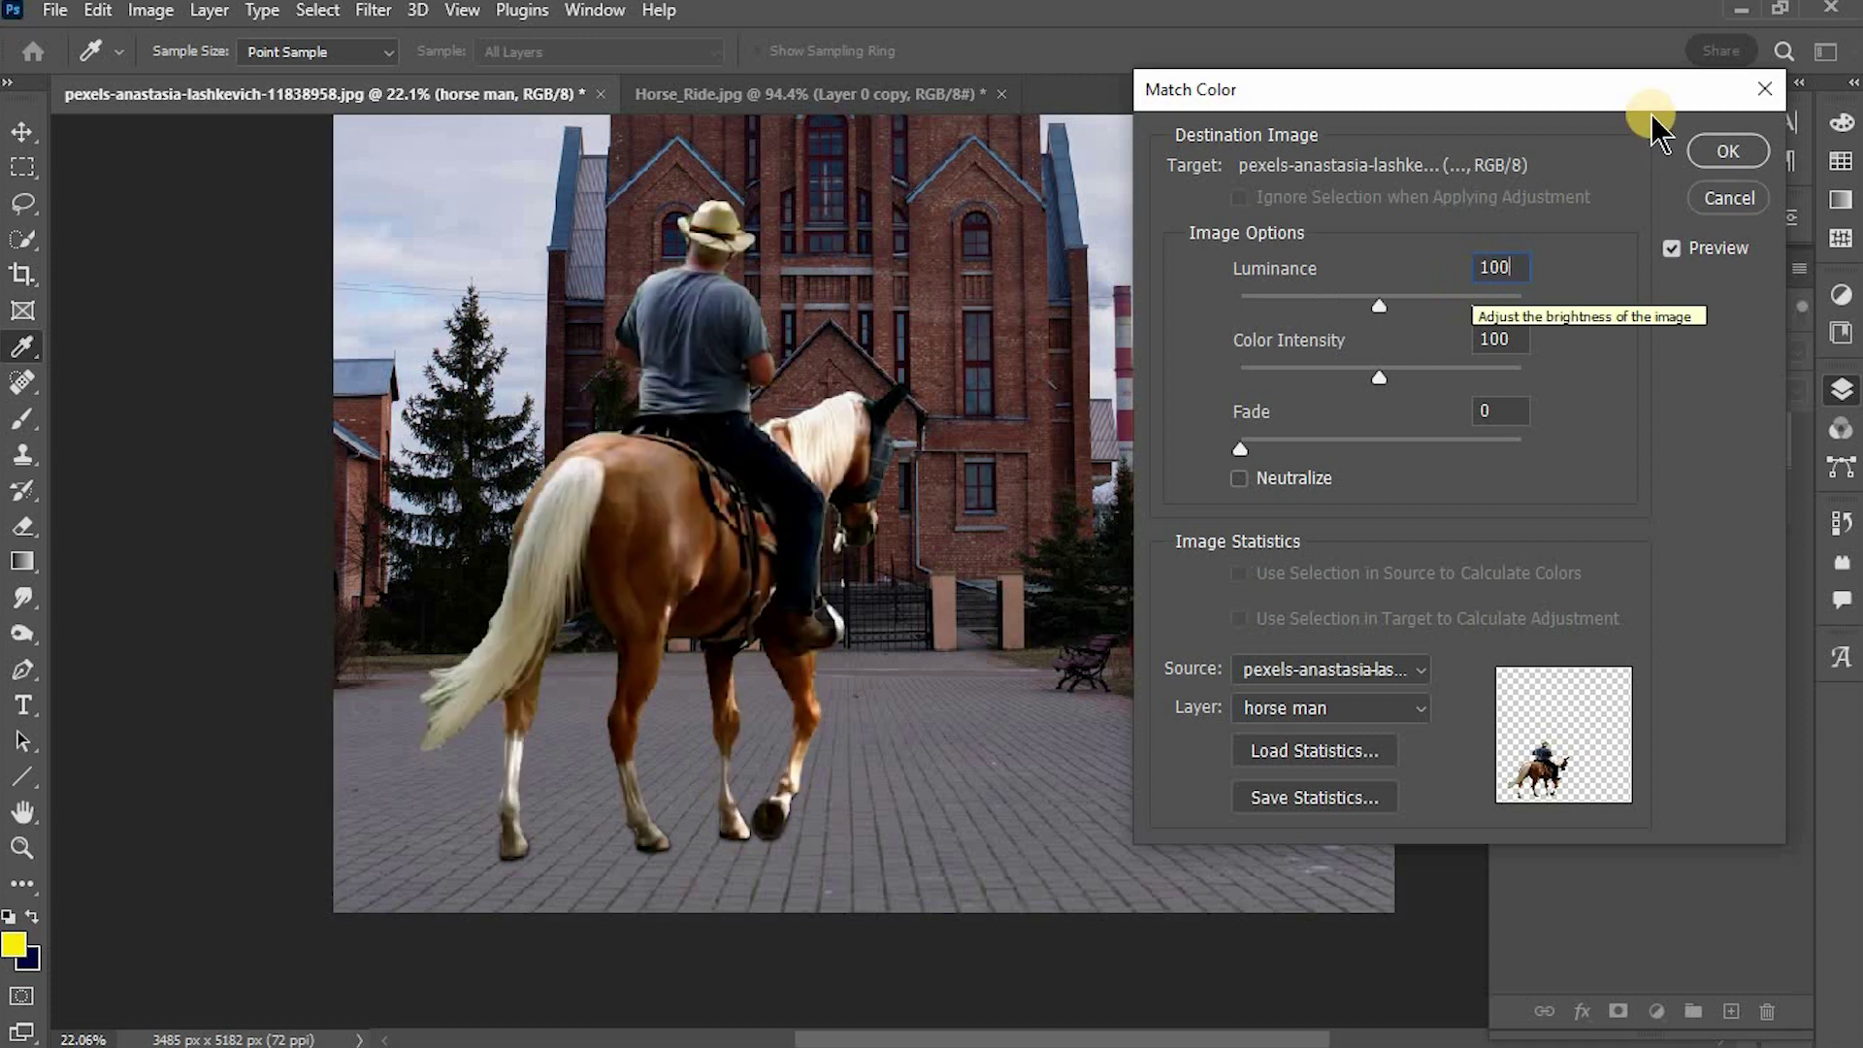
{"action": "left_click", "coordinate": [1710, 148]}
{"action": "scroll", "coordinate": [1027, 320], "scroll_direction": "down", "scroll_amount": 3}
- Zoom out to show the whole church, reselect horse man, and bring up the adjustment layer menu
{"action": "scroll", "coordinate": [992, 464], "scroll_direction": "down", "scroll_amount": 1}
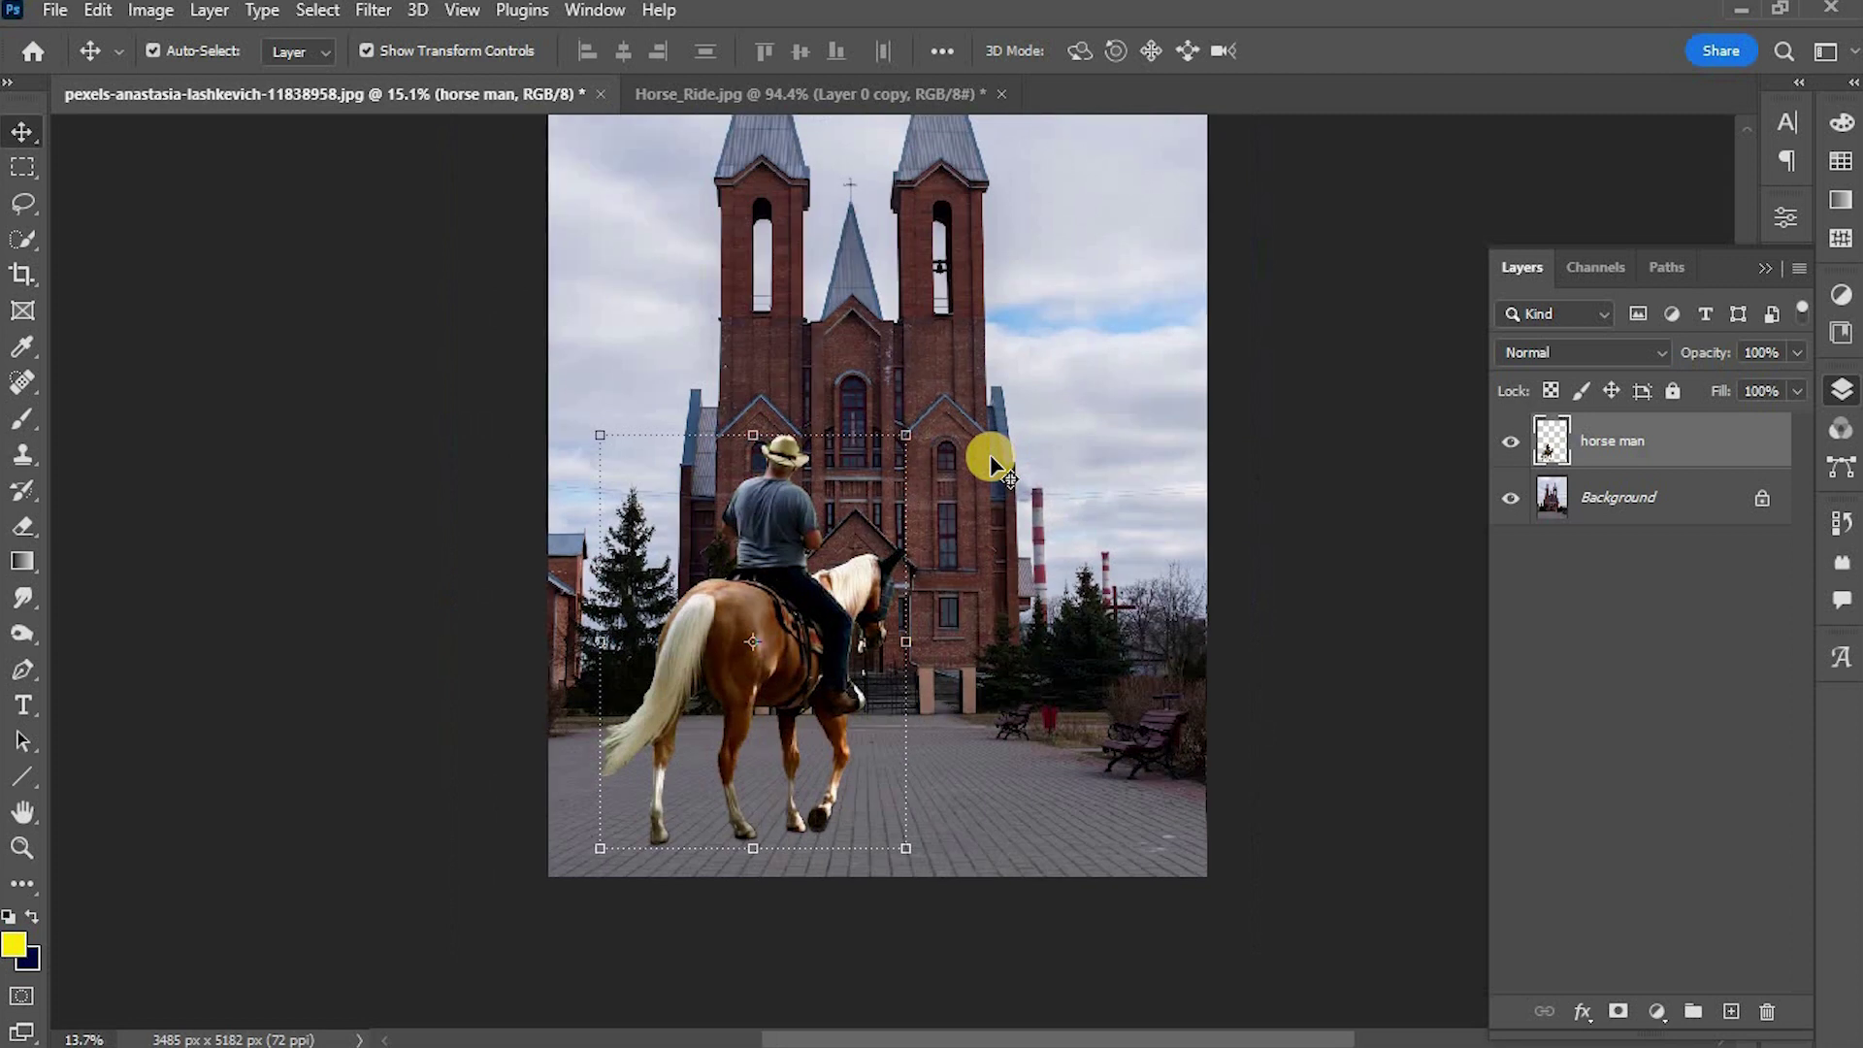
{"action": "left_click", "coordinate": [883, 509]}
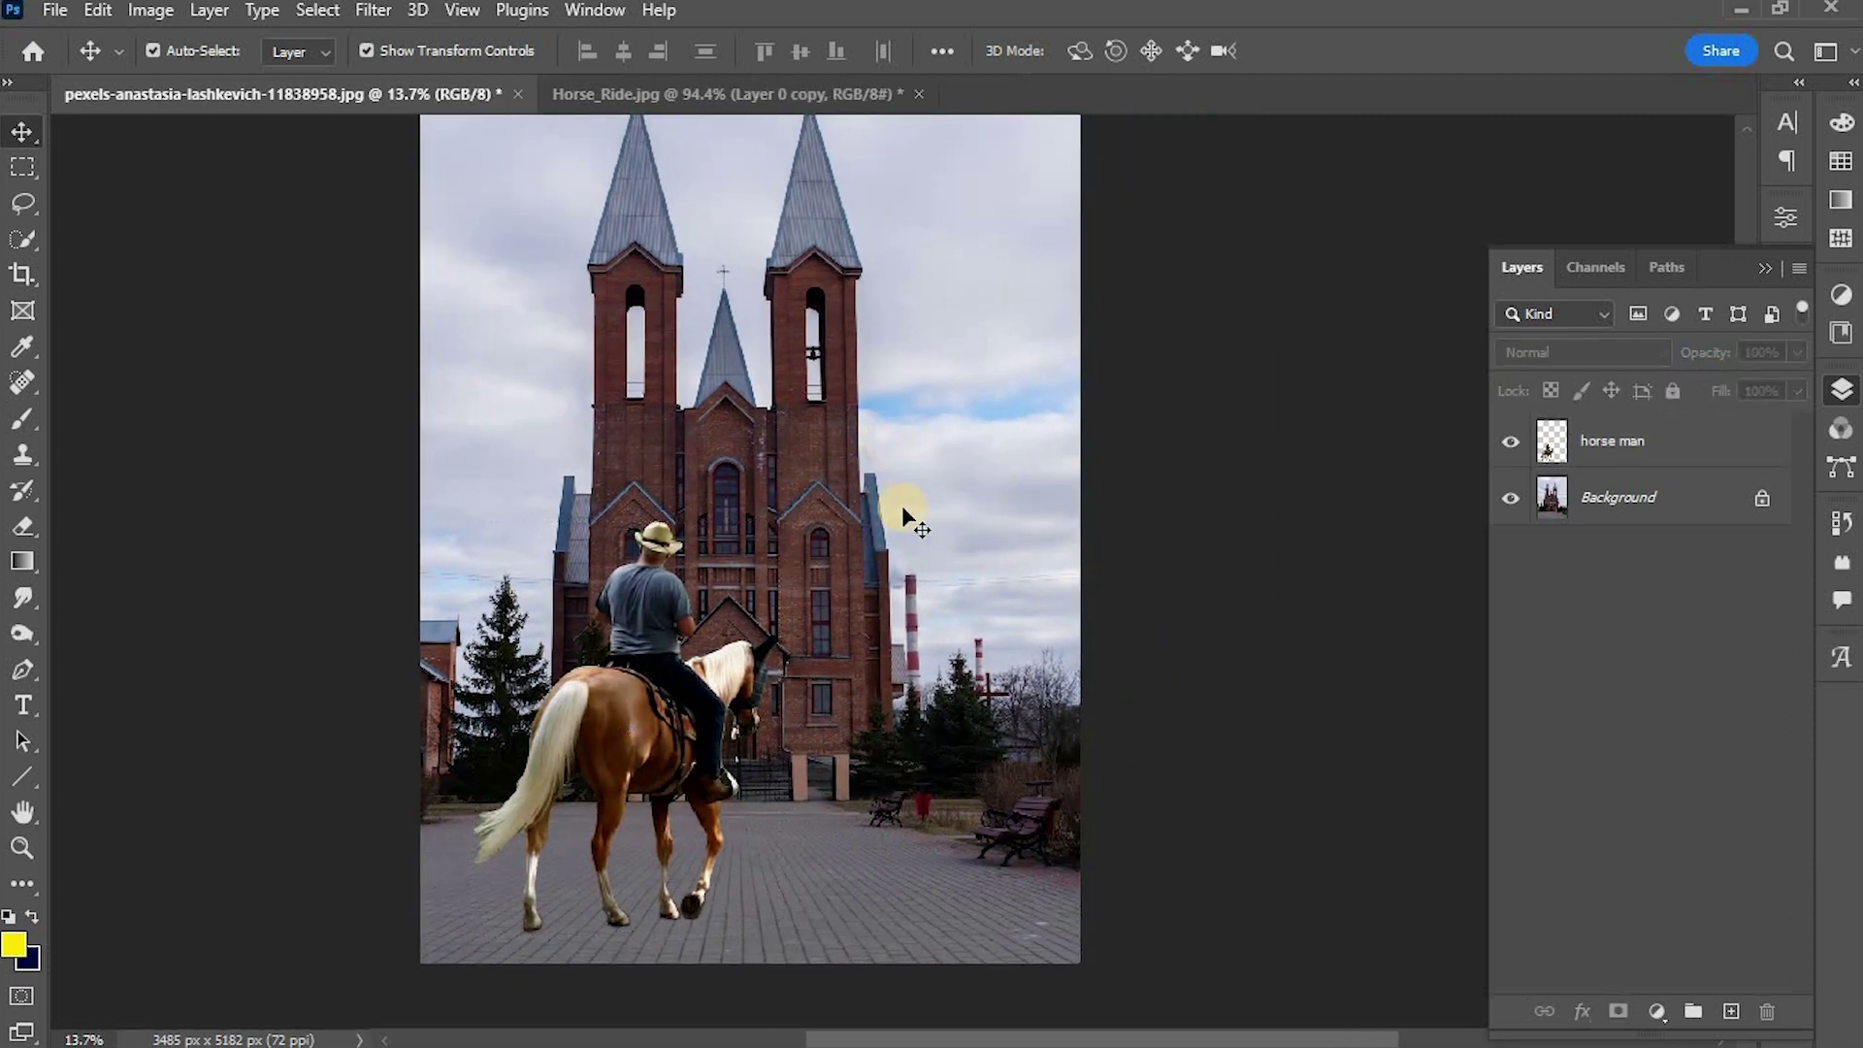
{"action": "left_click", "coordinate": [1706, 442]}
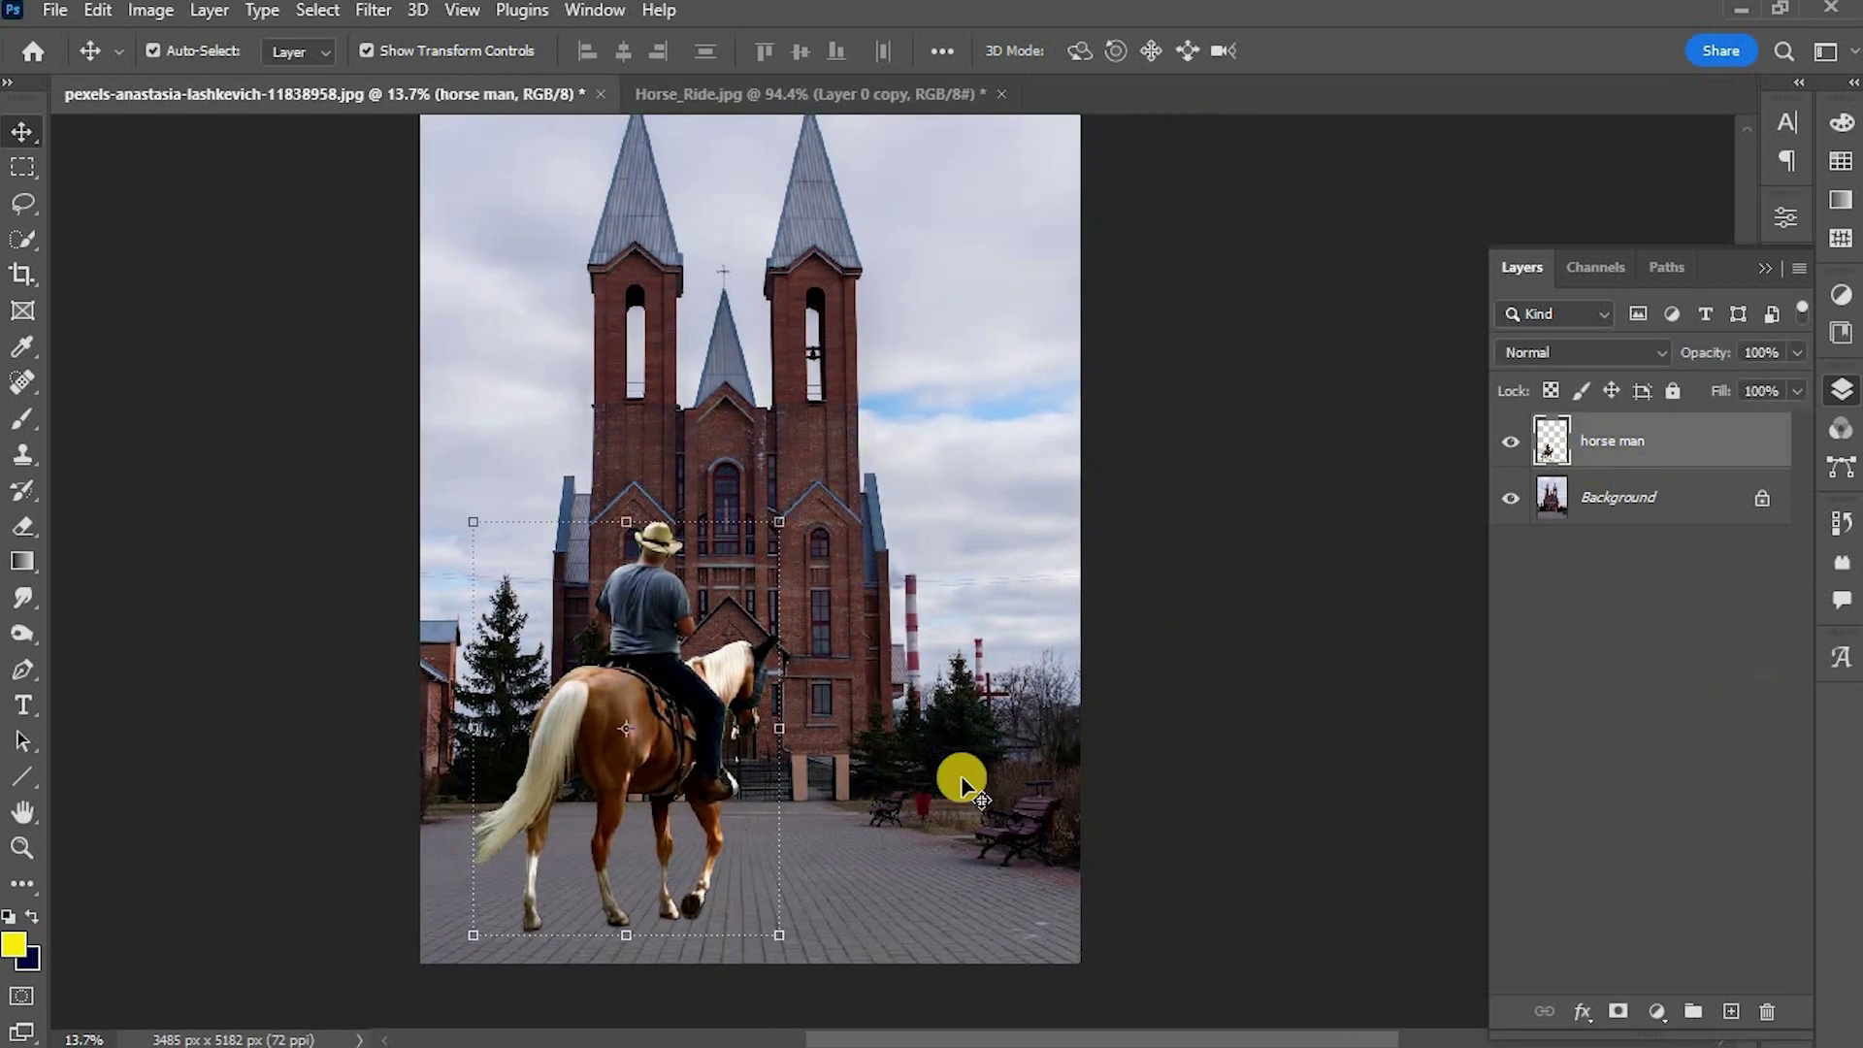
{"action": "left_click", "coordinate": [1666, 1010]}
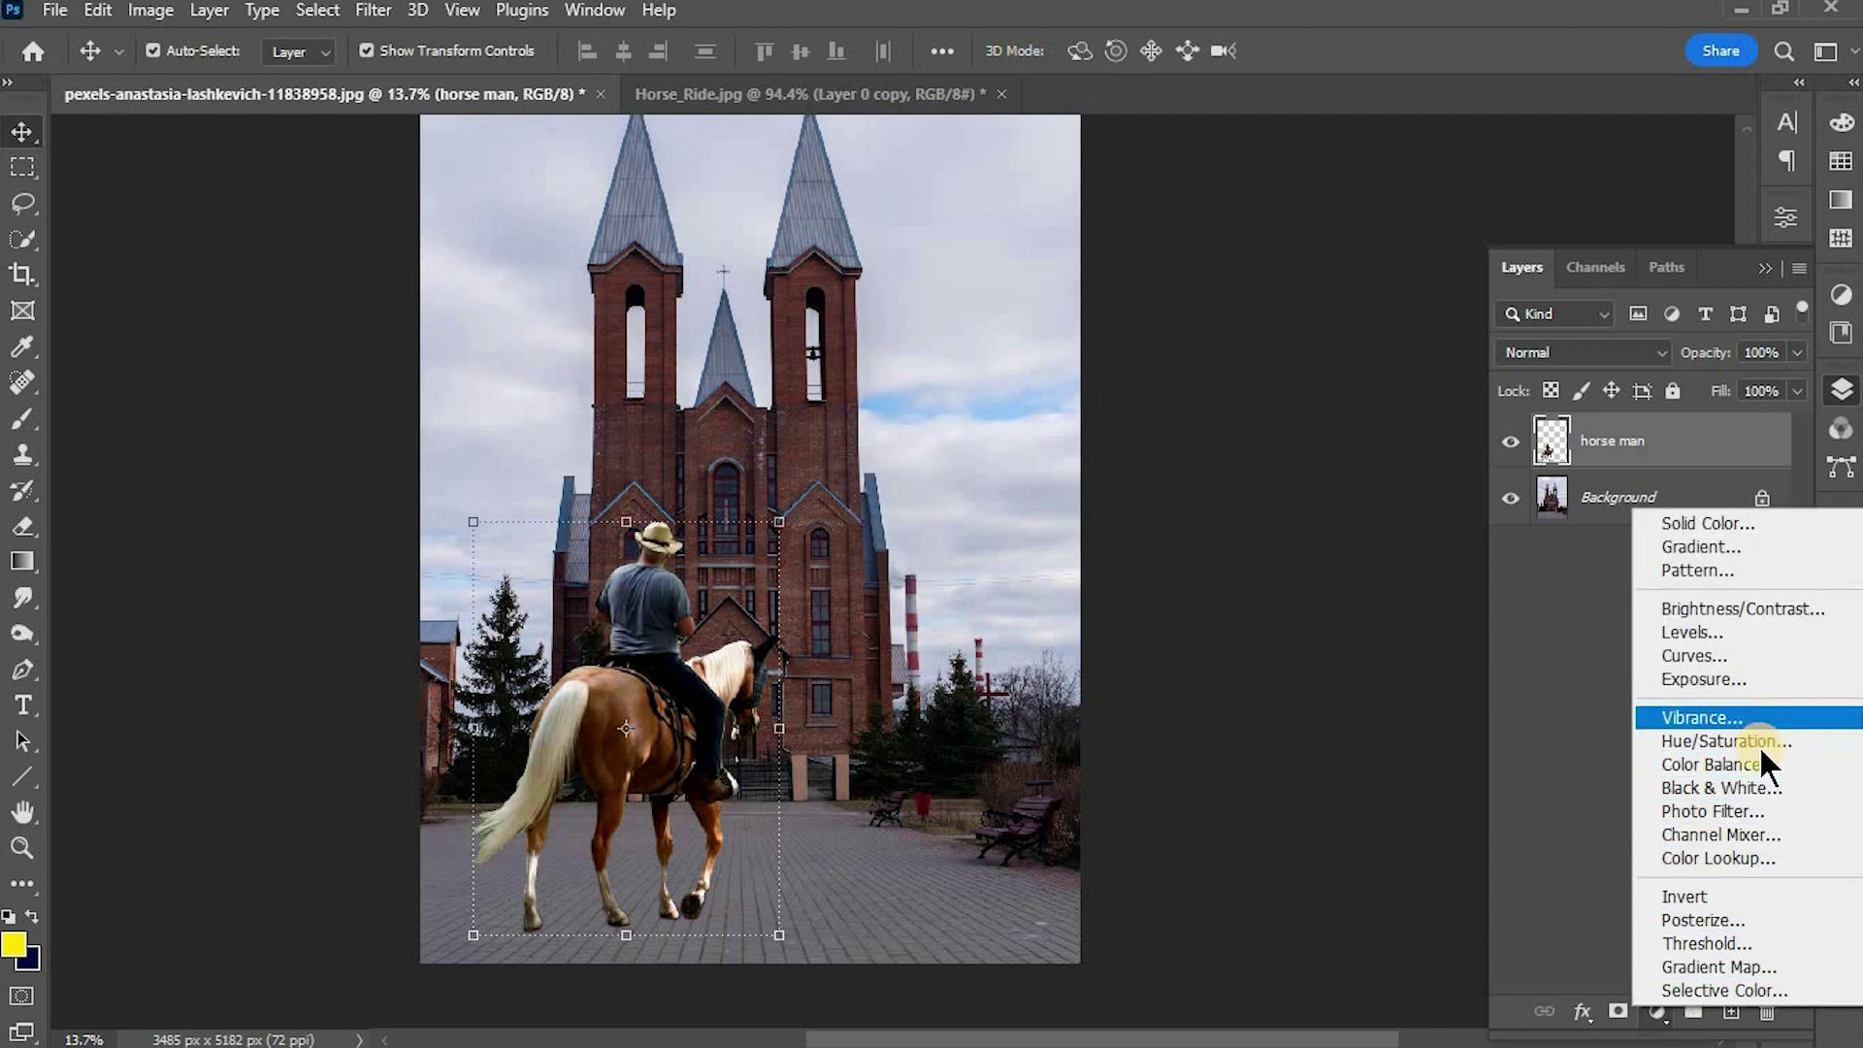
- Add a Color Lookup adjustment layer above horse man using the 2Strip.look 3DLUT file
{"action": "left_click", "coordinate": [1739, 862]}
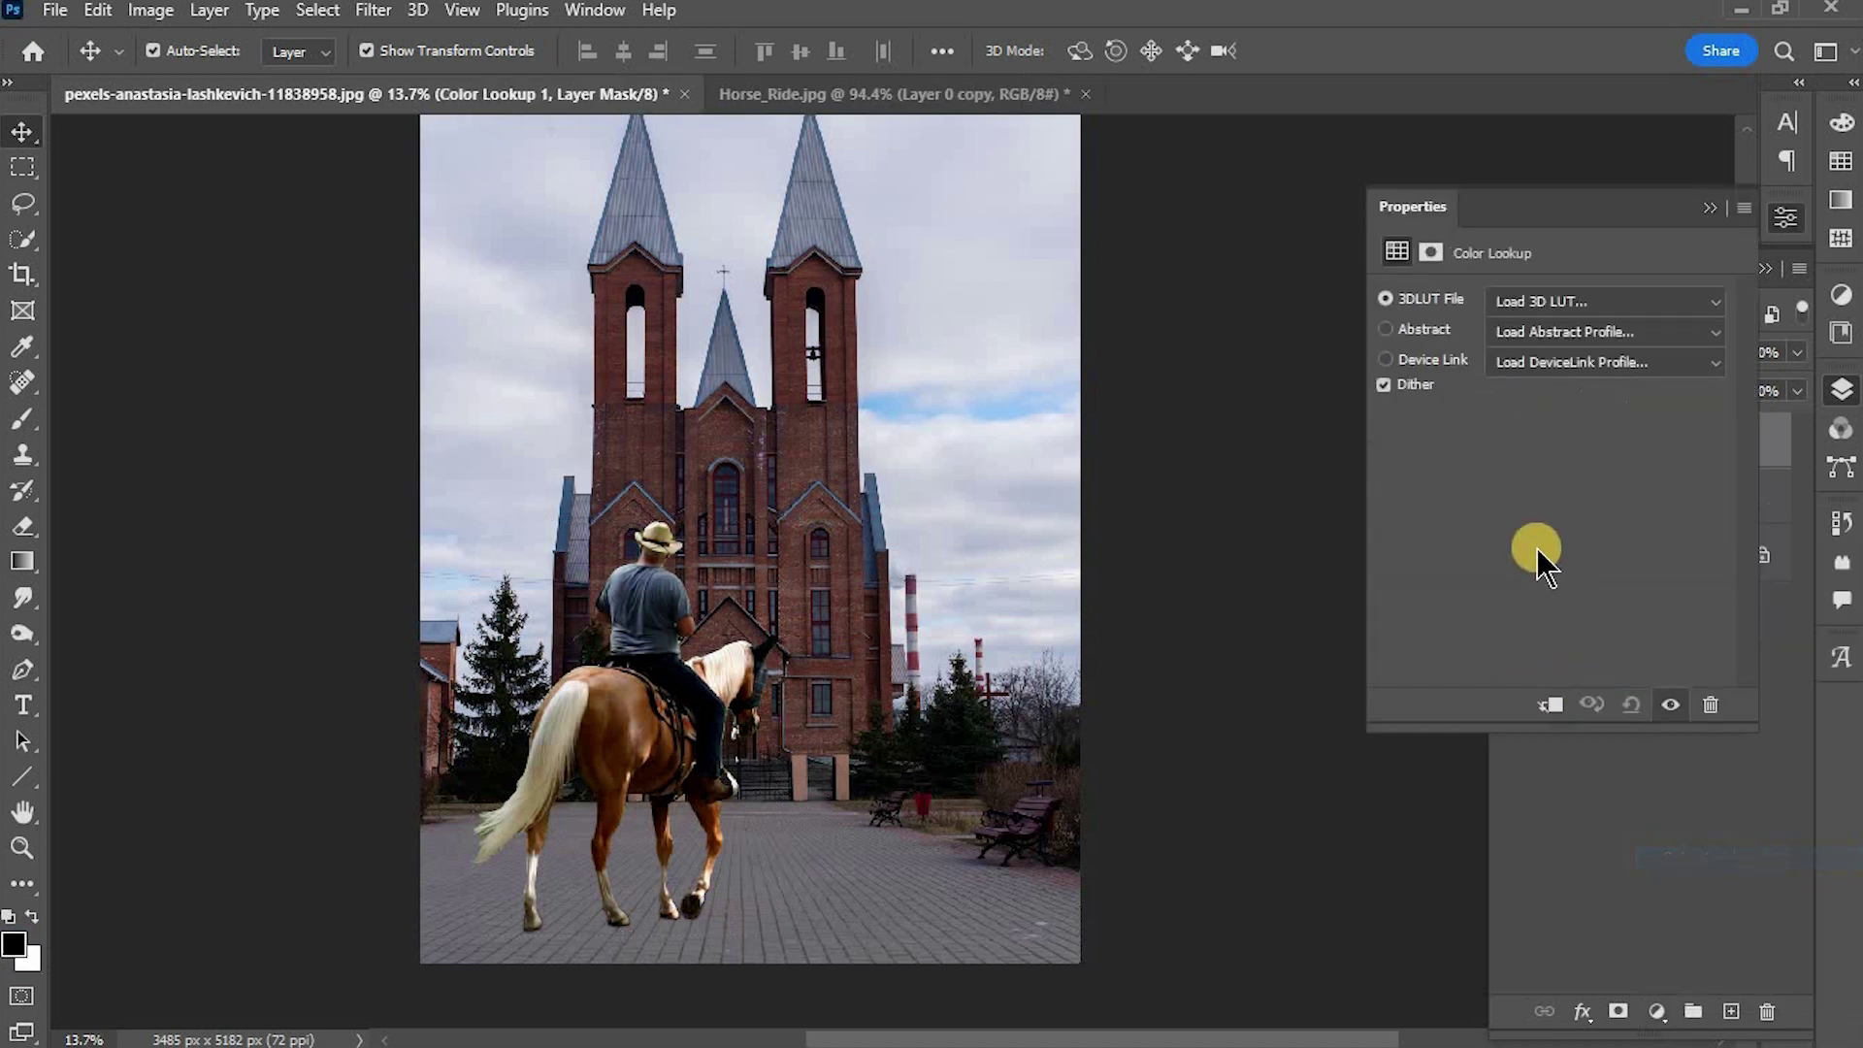
{"action": "left_click", "coordinate": [1565, 305]}
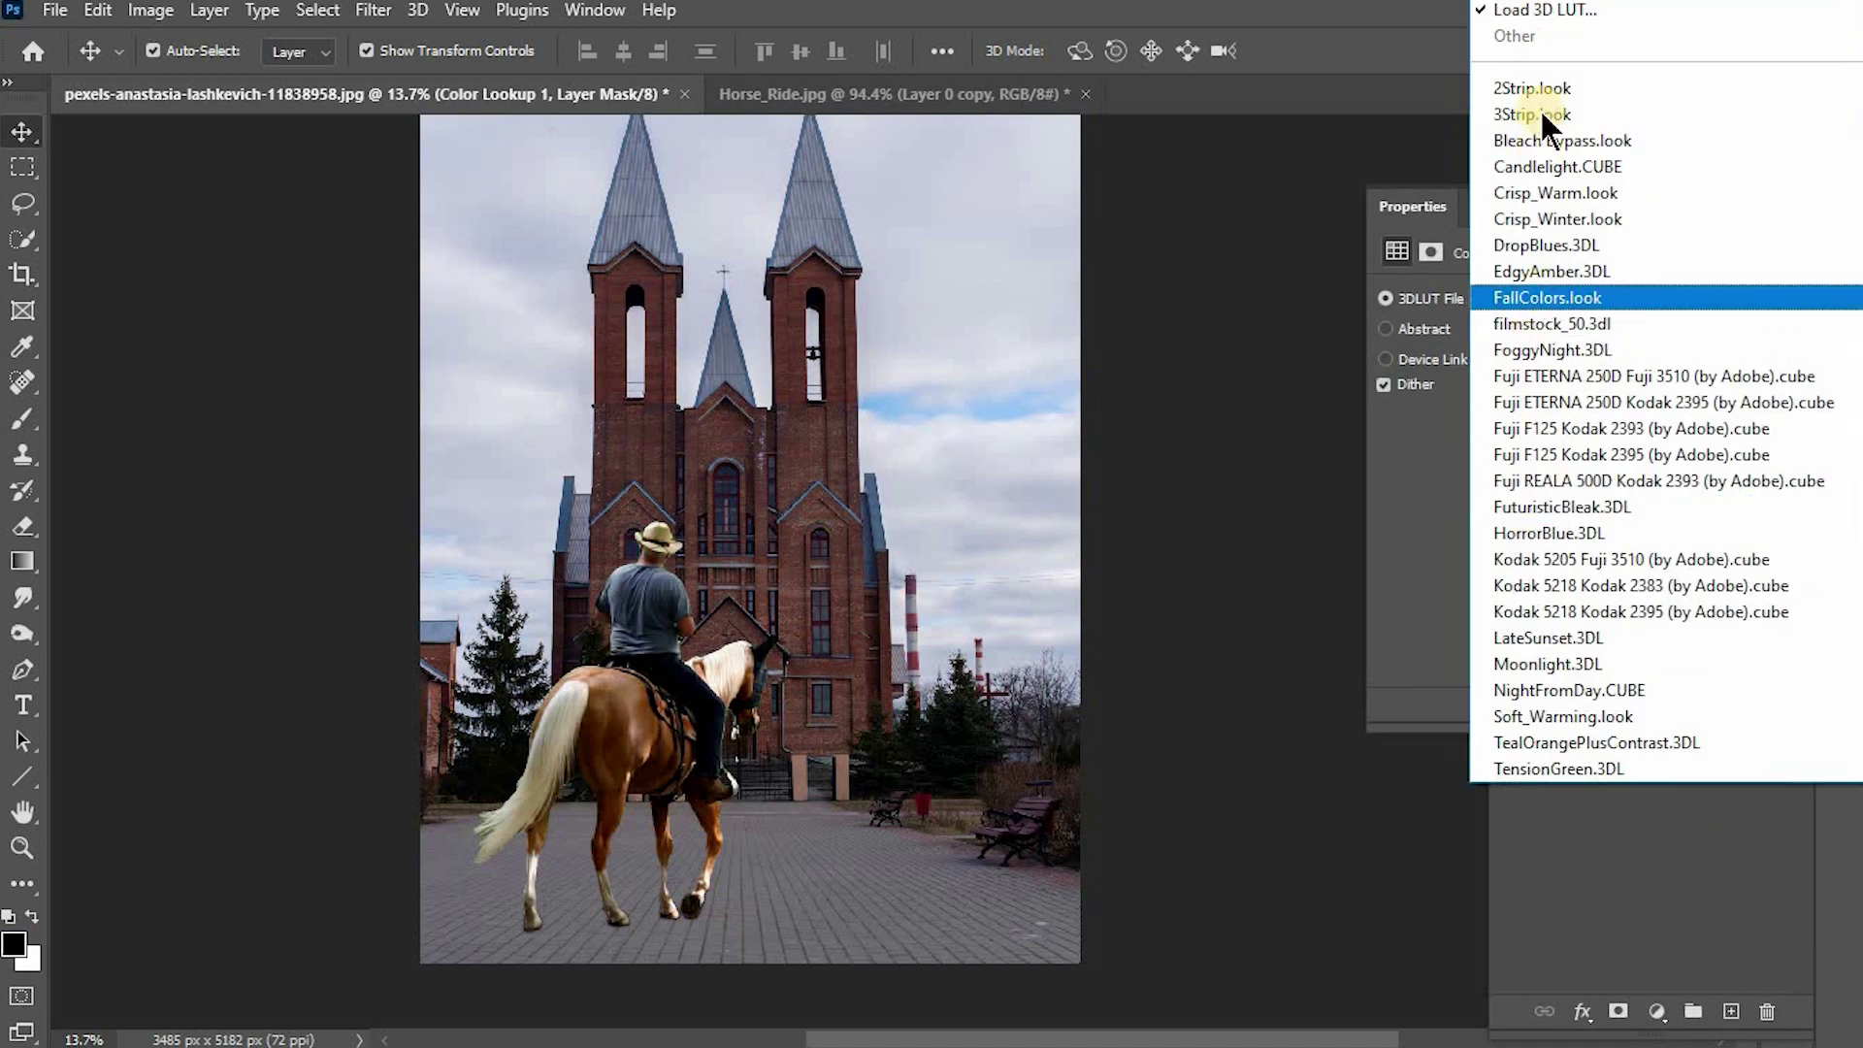
{"action": "left_click", "coordinate": [1539, 79]}
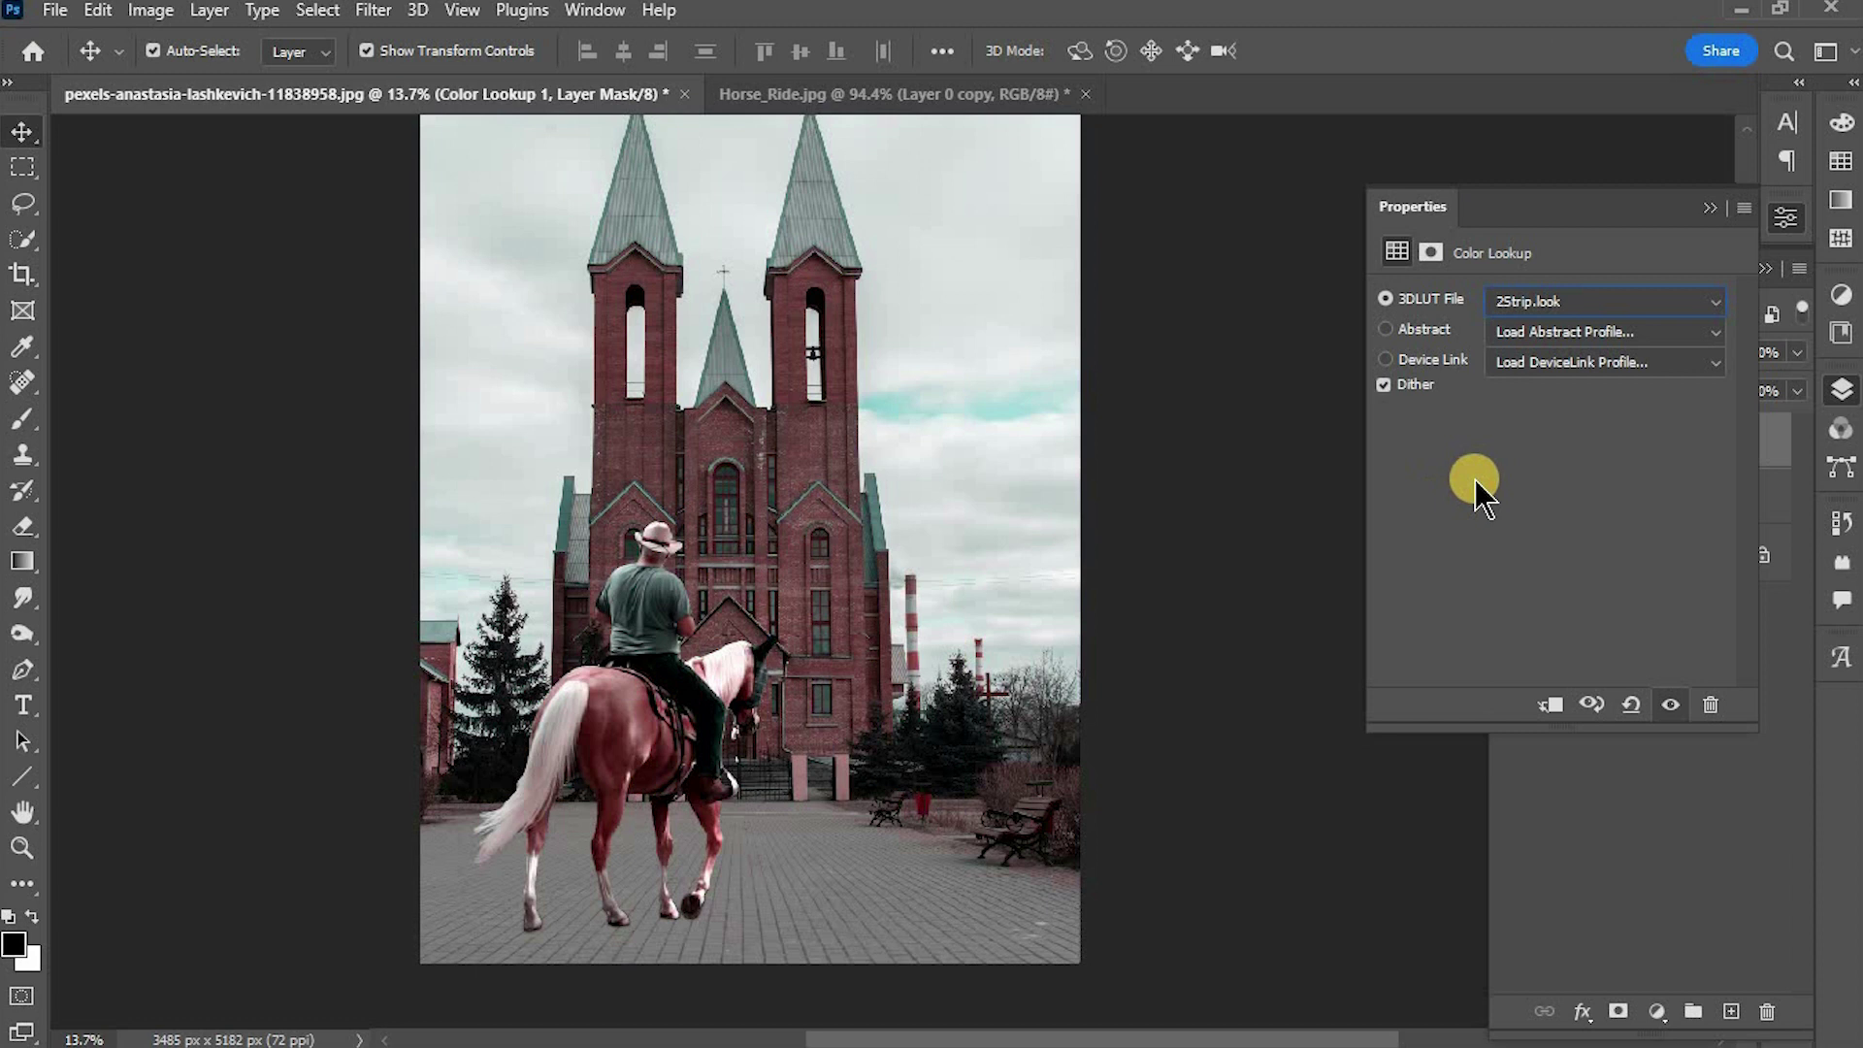
{"action": "left_click", "coordinate": [1710, 208]}
{"action": "left_click_drag", "start_coordinate": [845, 529], "coordinate": [865, 575]}
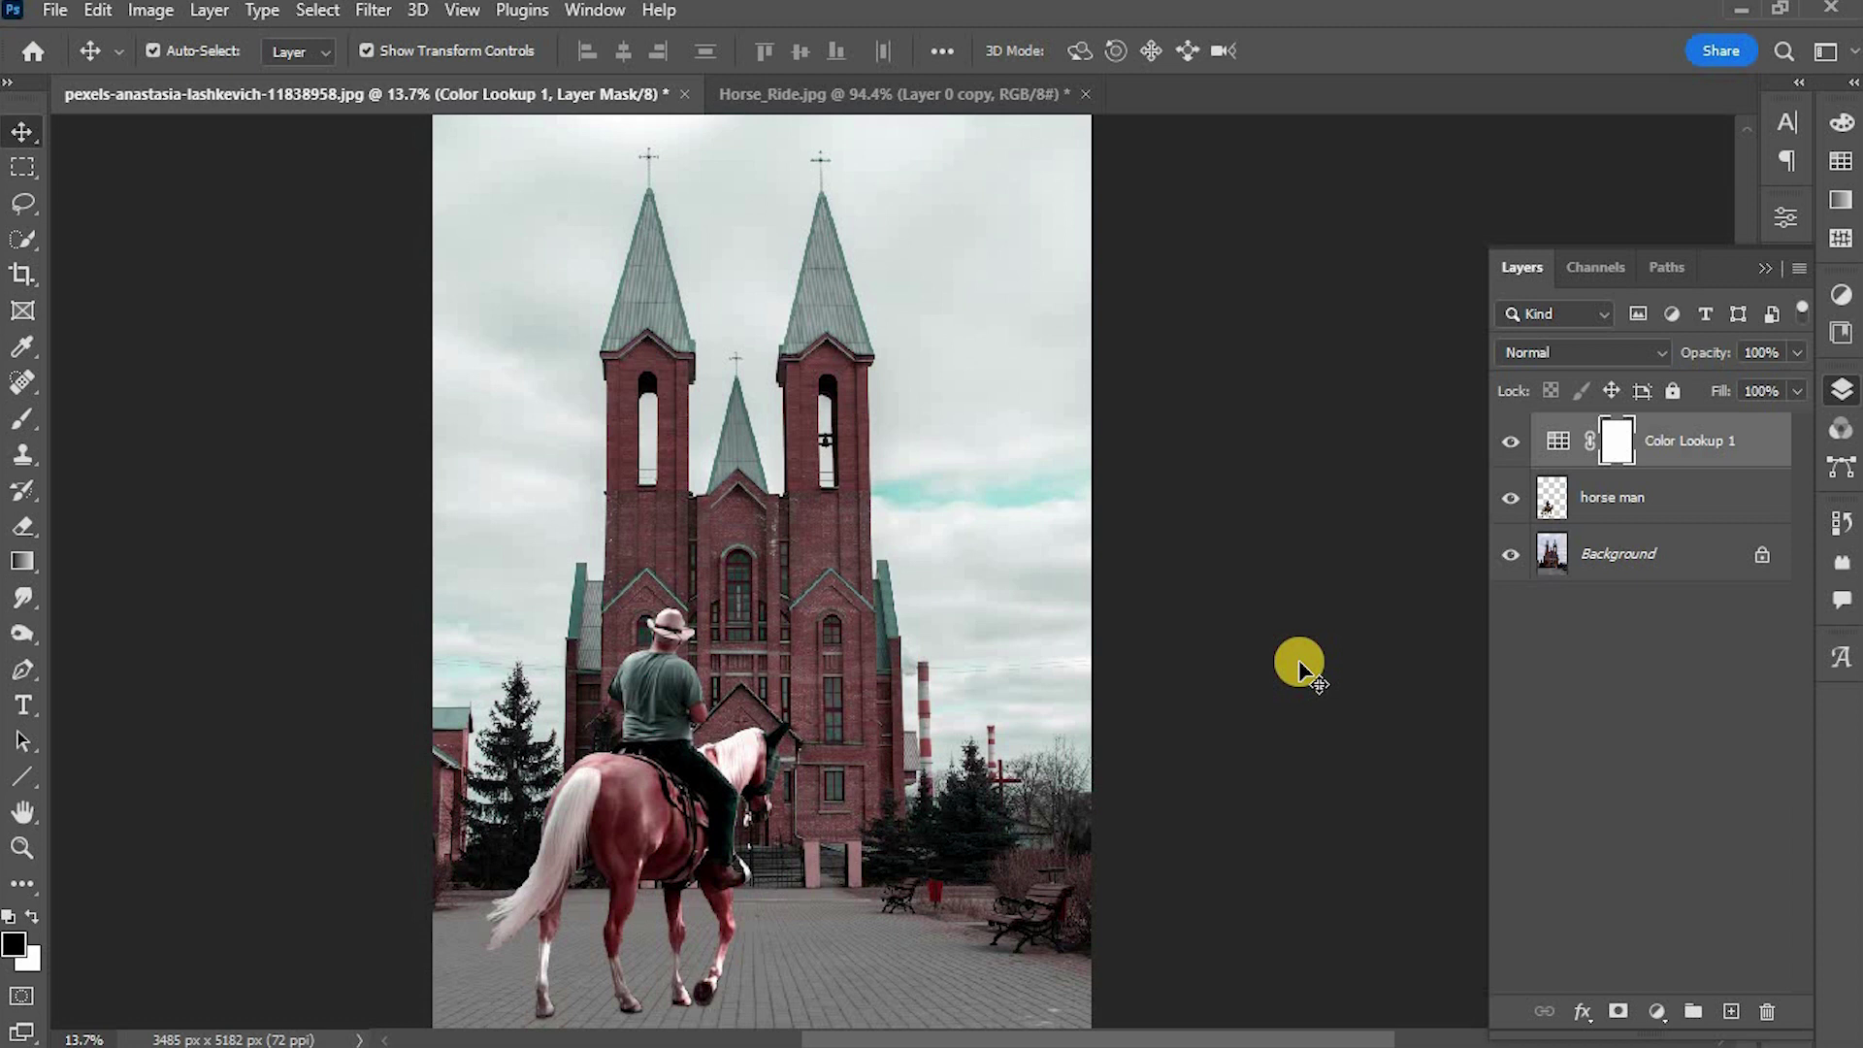